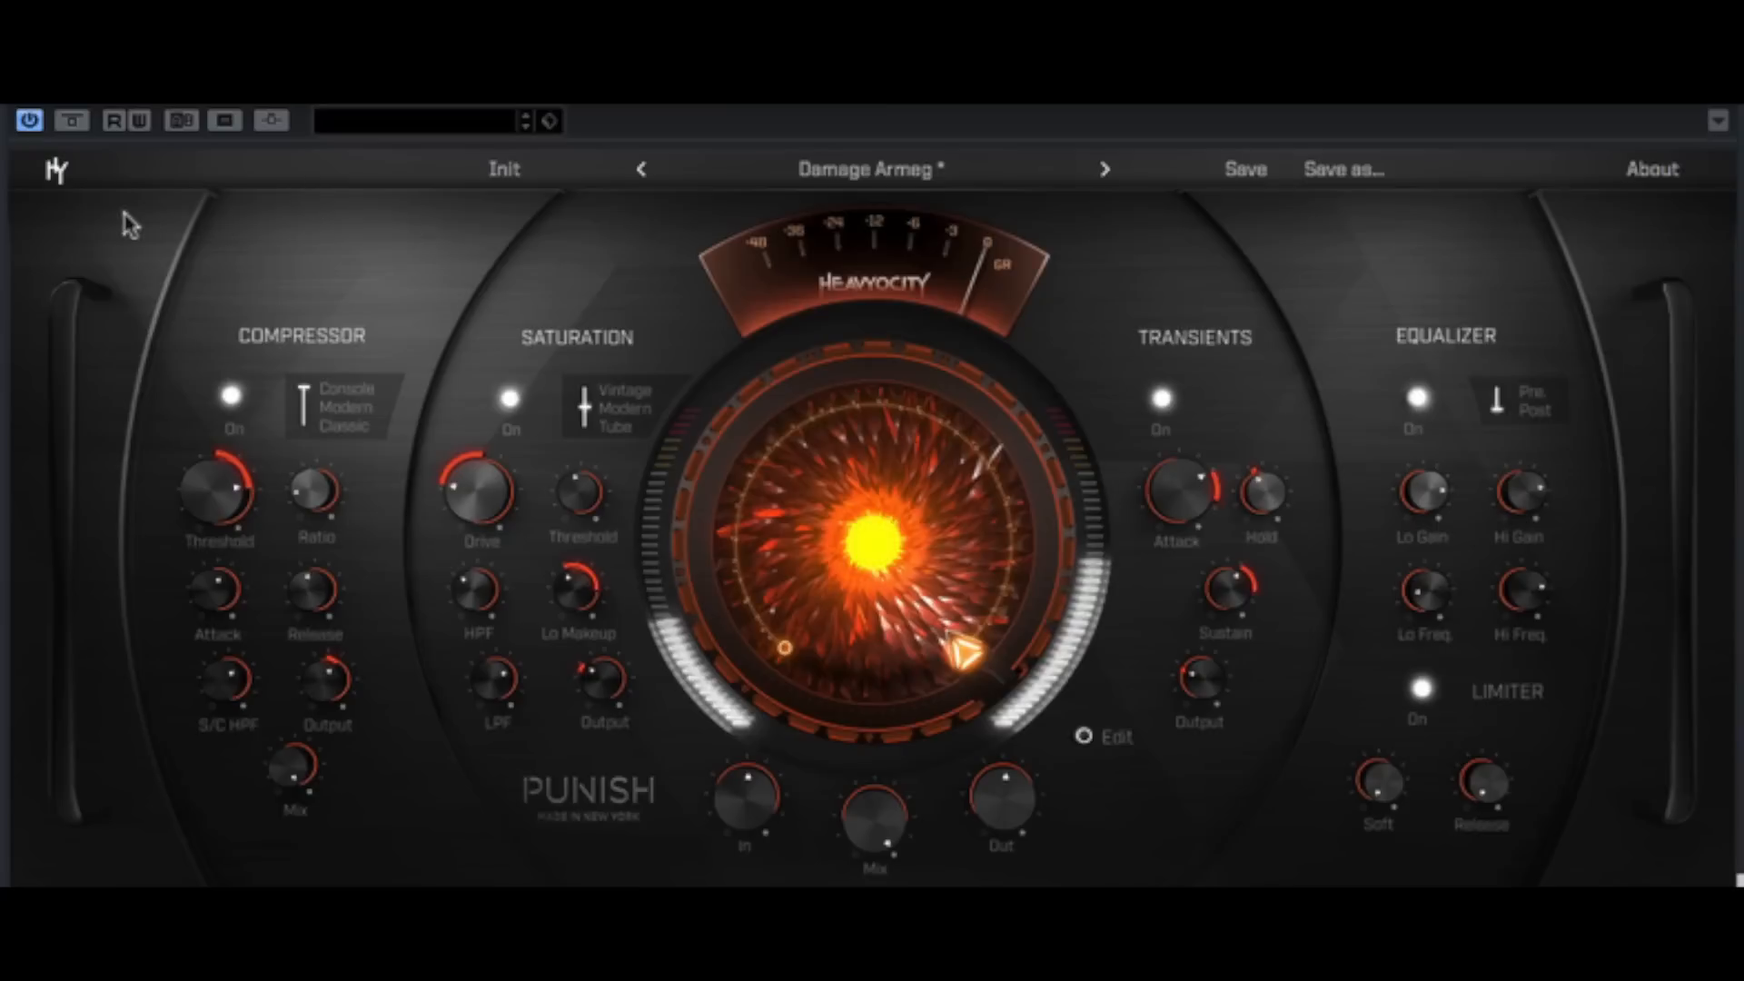
# - Compare the drums with and without Punish by toggling its effect bypass
pyautogui.click(76, 126)
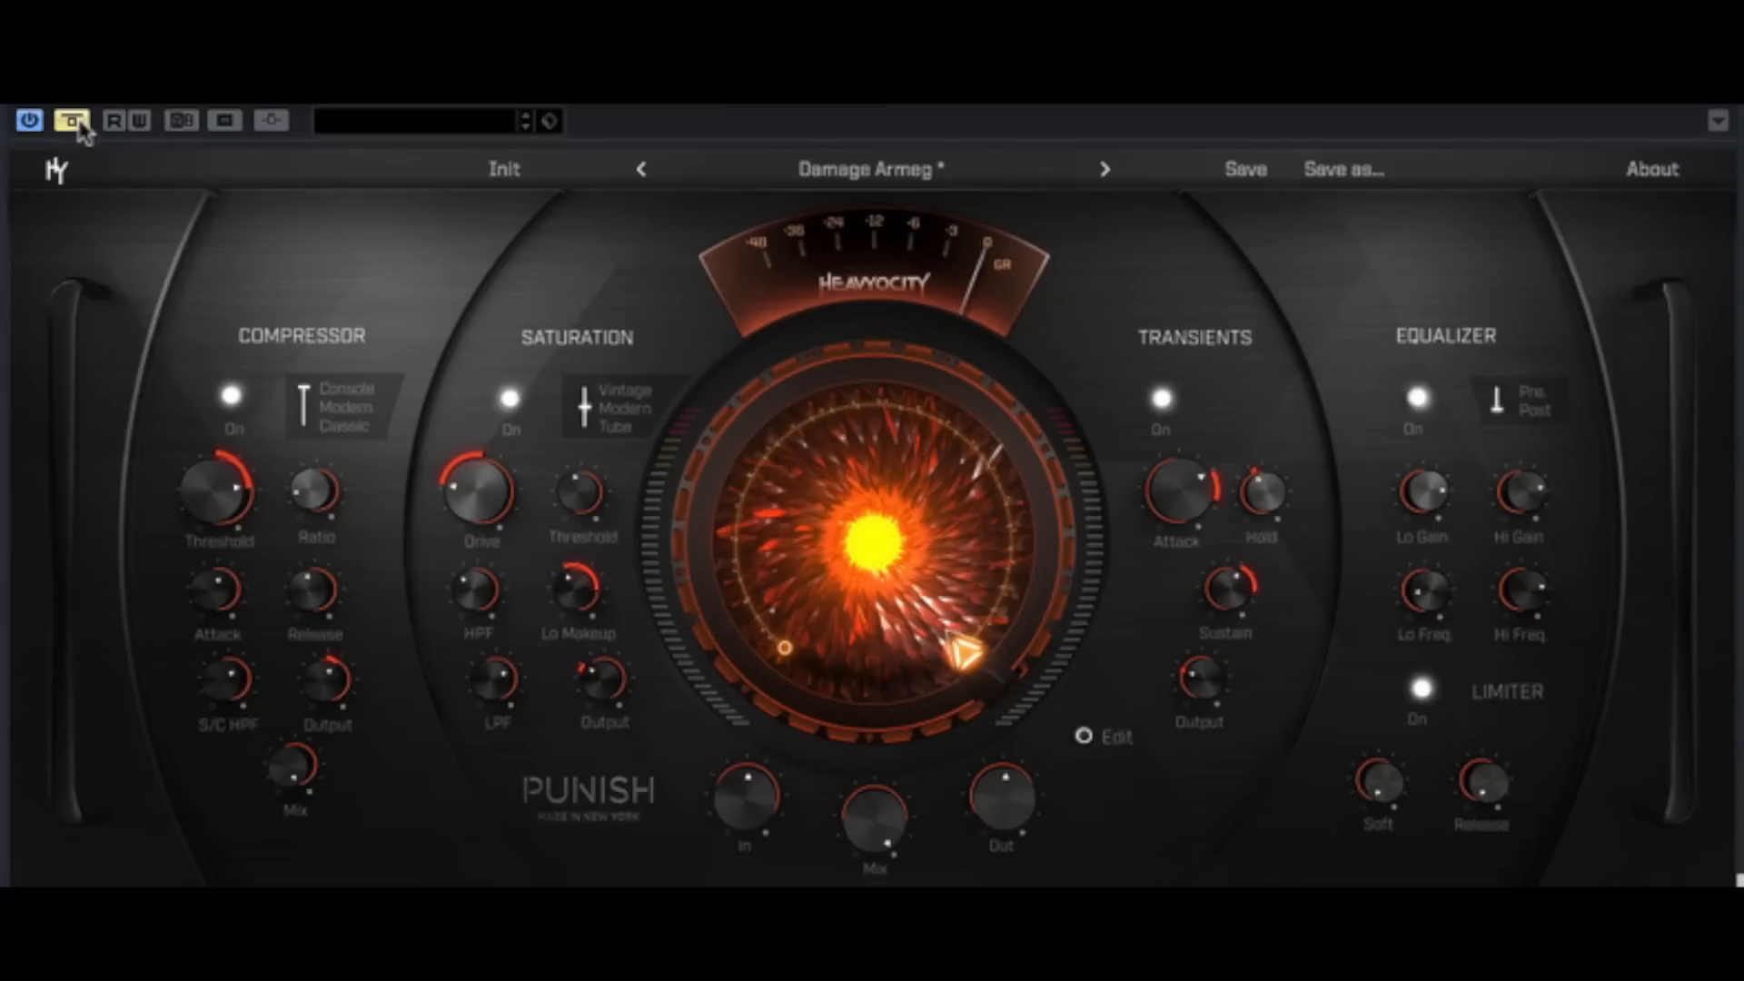
pyautogui.click(75, 121)
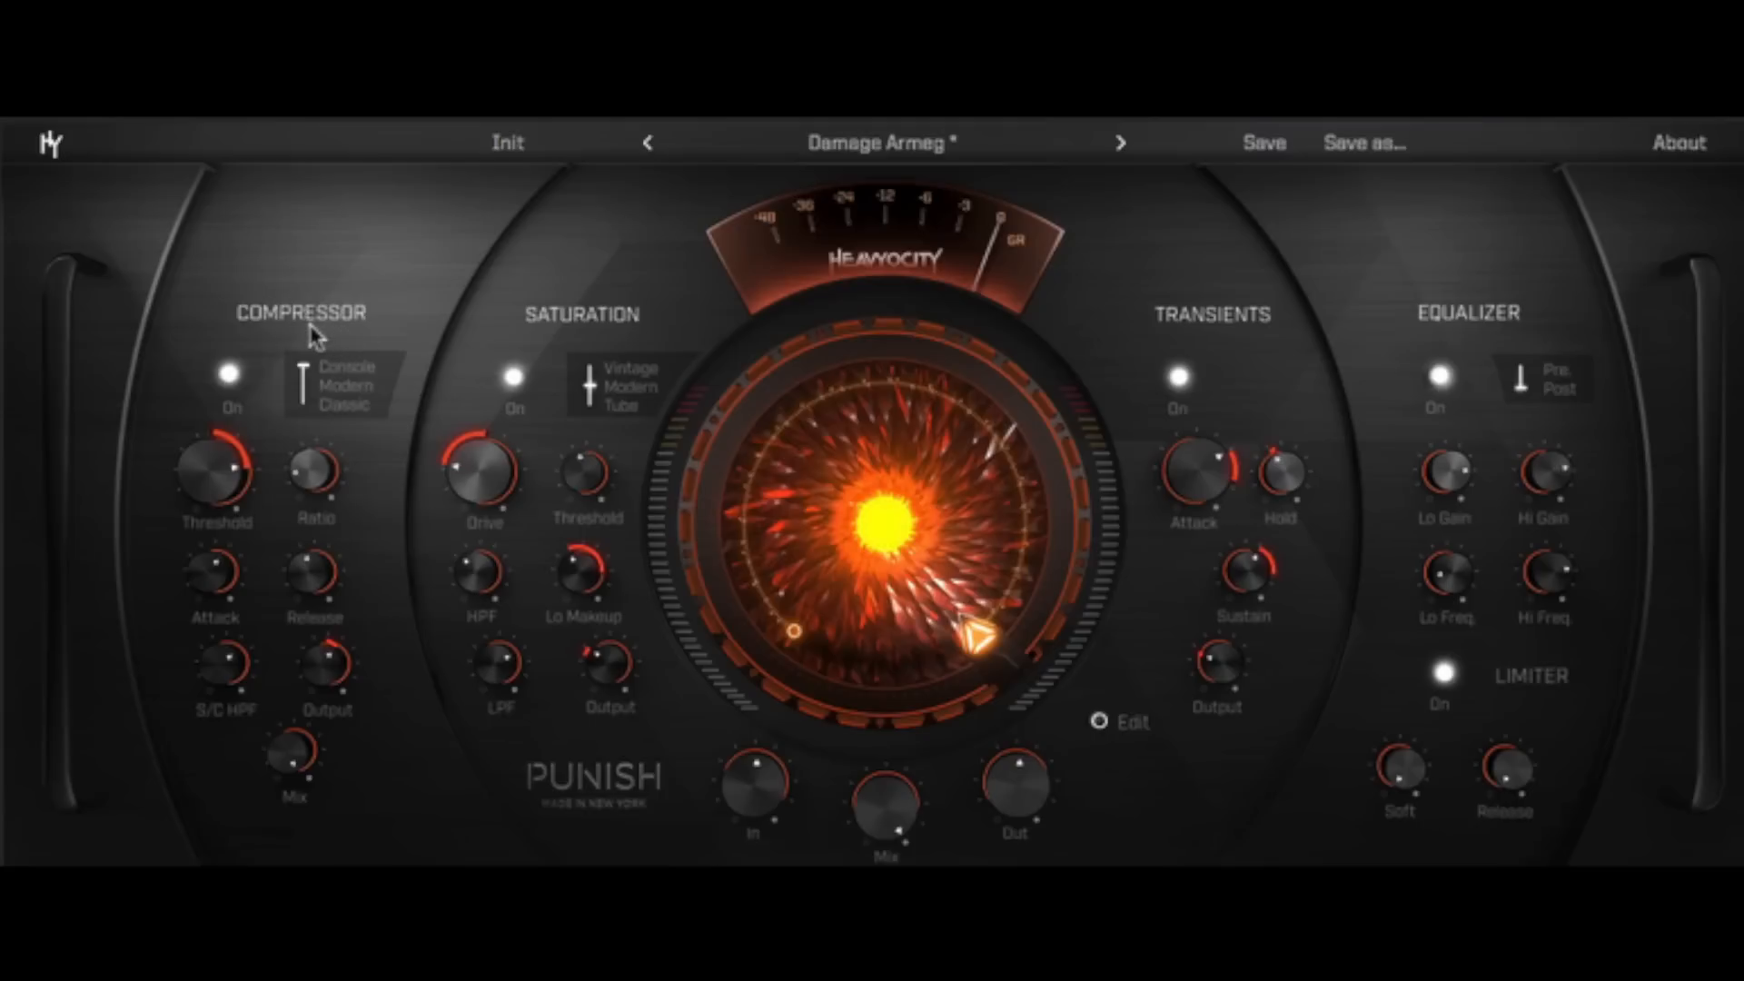
# - Switch off the saturation, transients, equalizer and limiter sections, unbypass the effect, and audition the drums through the compressor alone
pyautogui.click(358, 385)
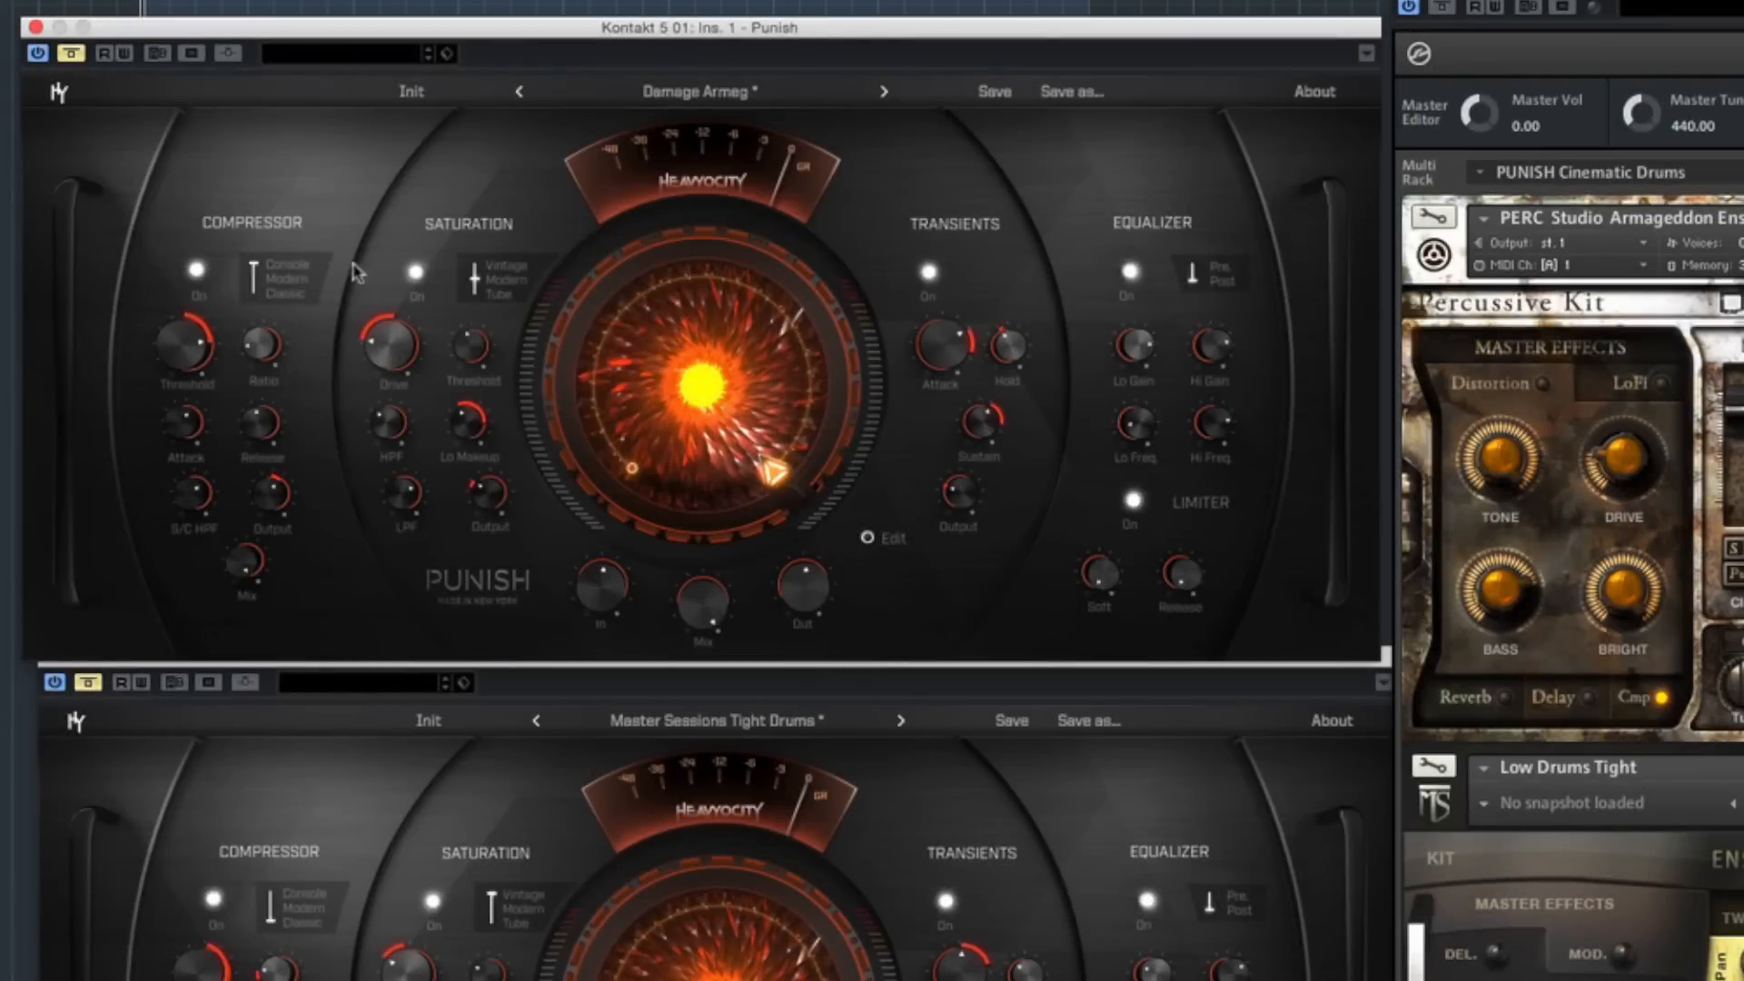
pyautogui.click(420, 277)
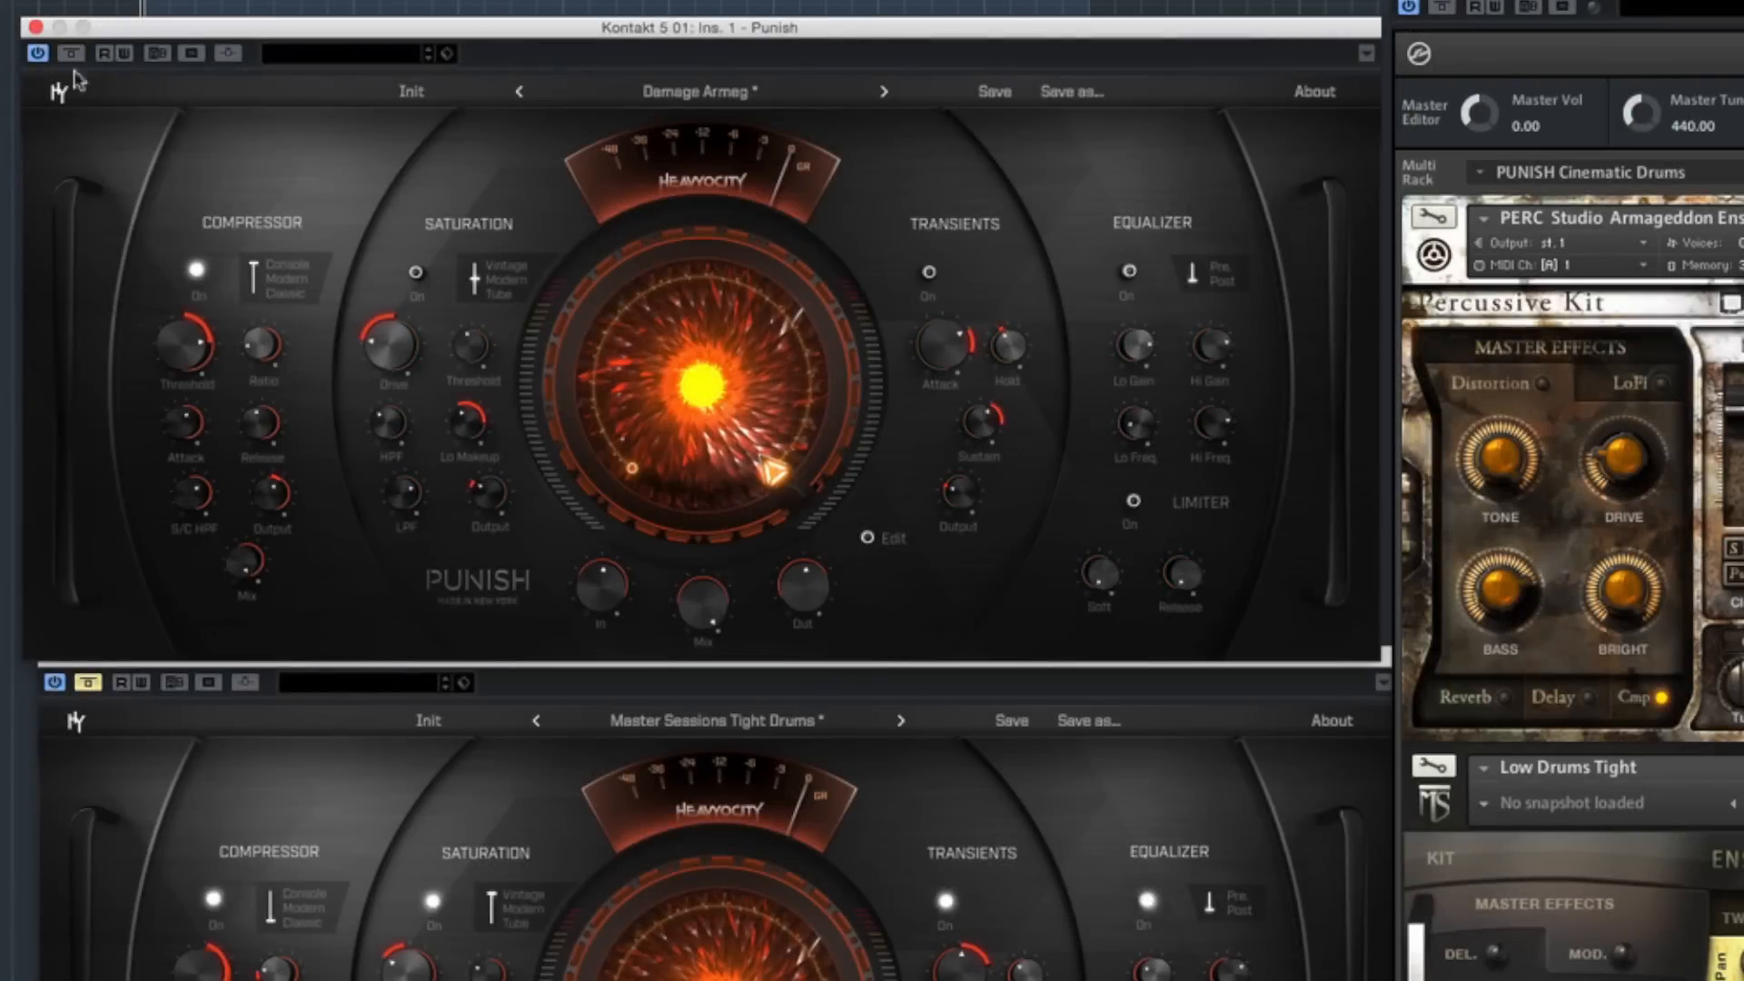
pyautogui.press('space')
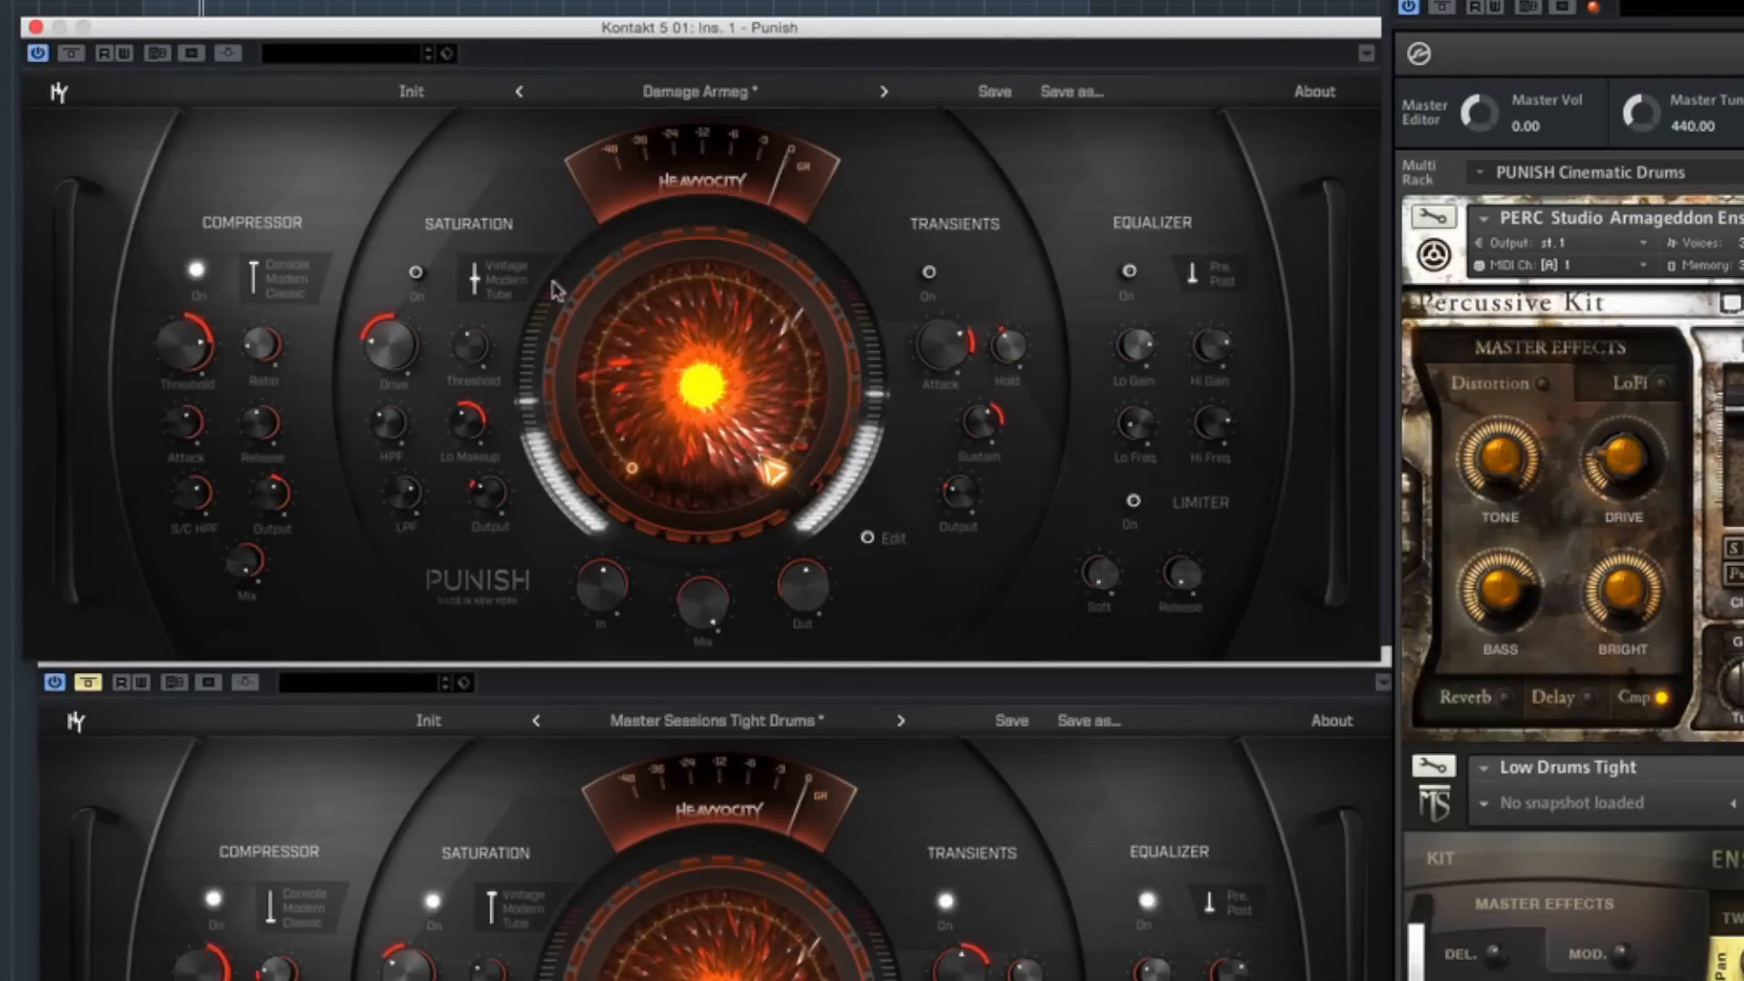
pyautogui.moveTo(716, 324); pyautogui.dragTo(669, 338)
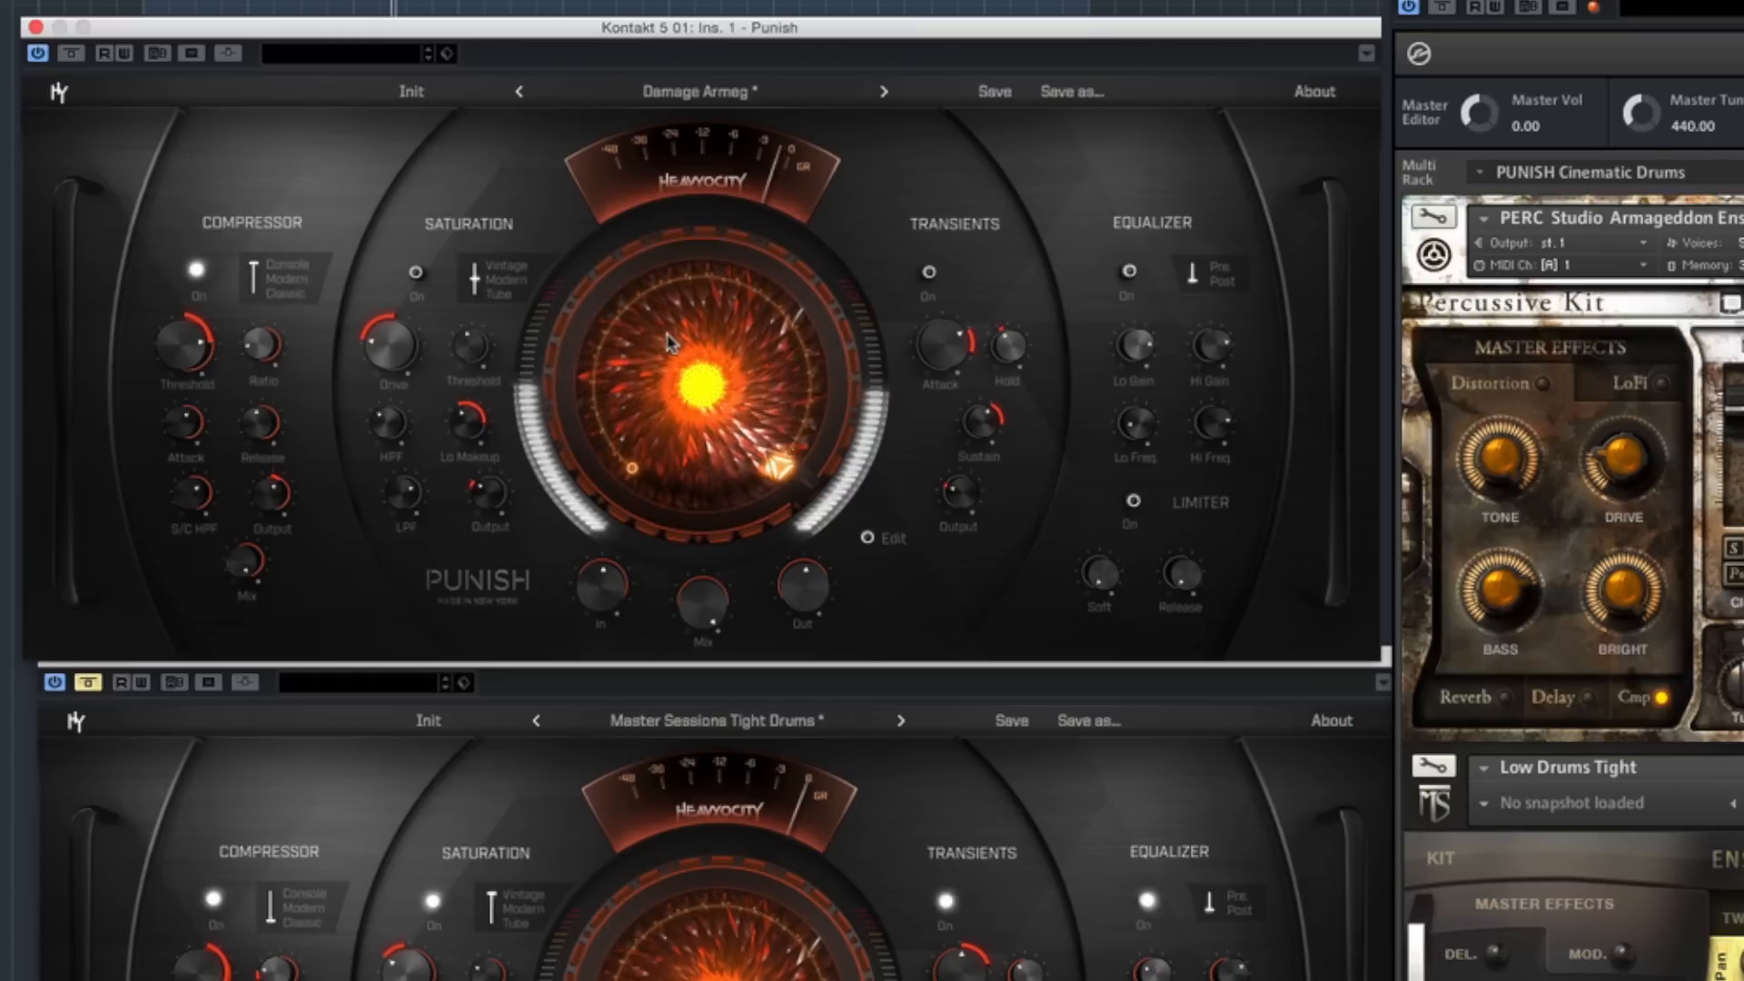
pyautogui.press('space')
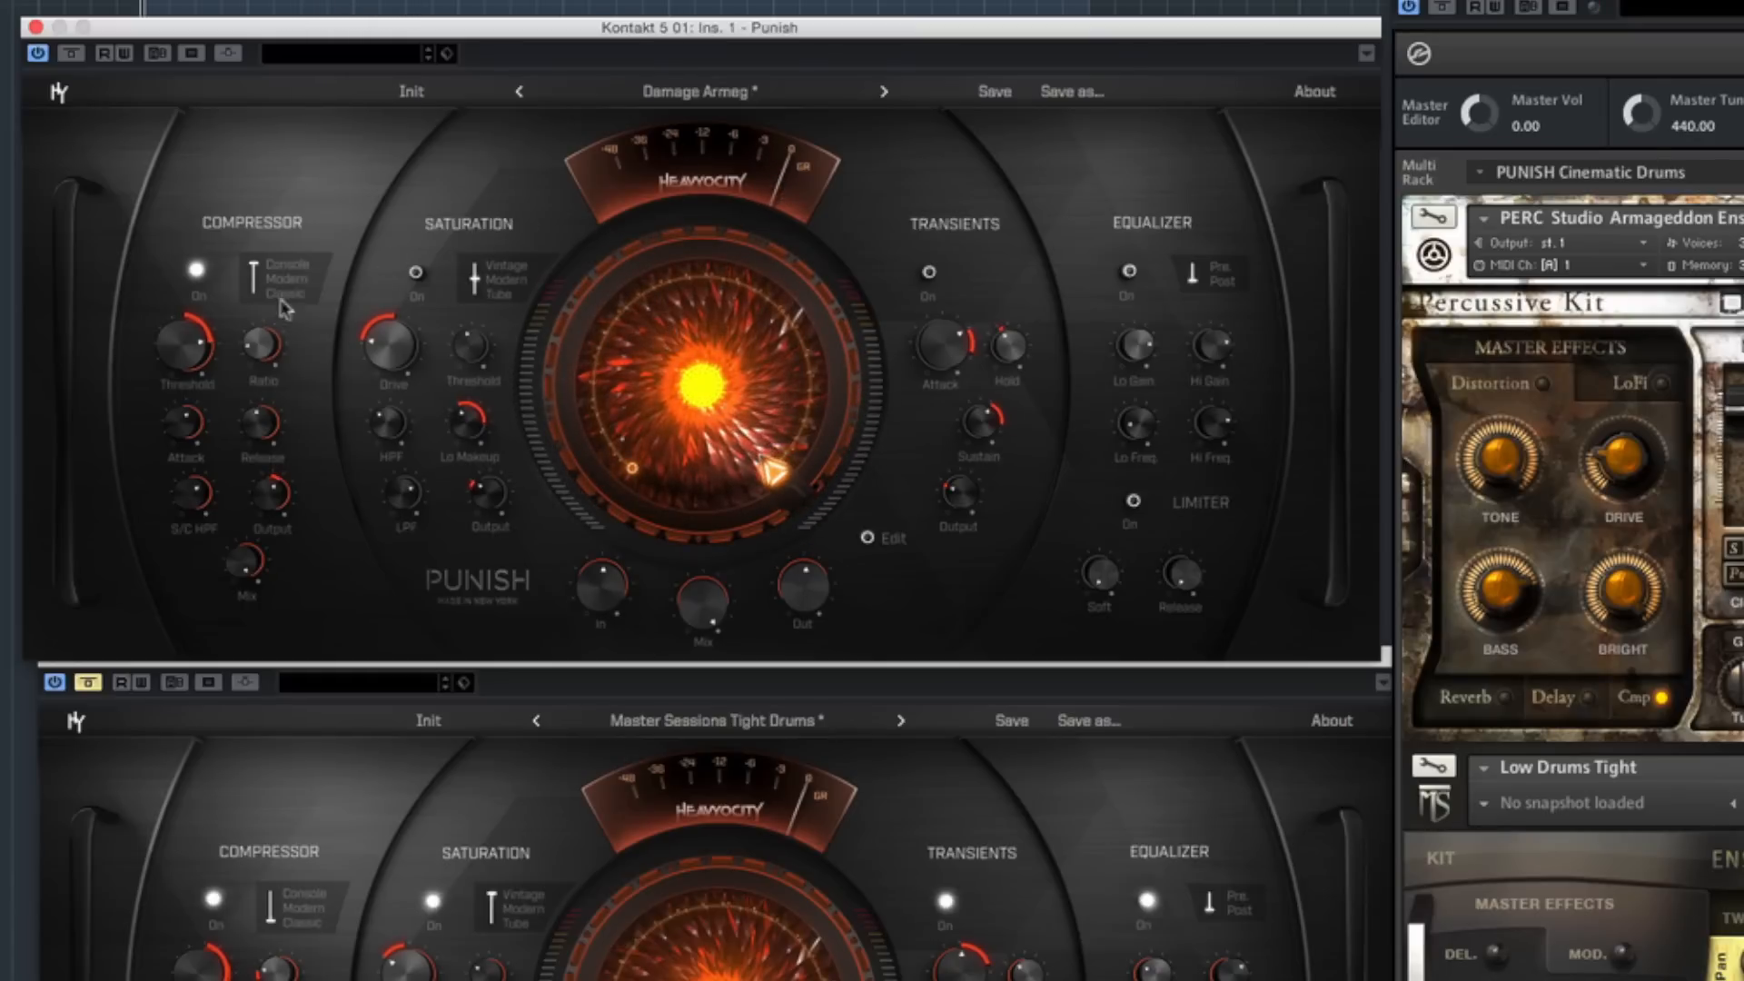
pyautogui.moveTo(770, 338); pyautogui.dragTo(641, 269)
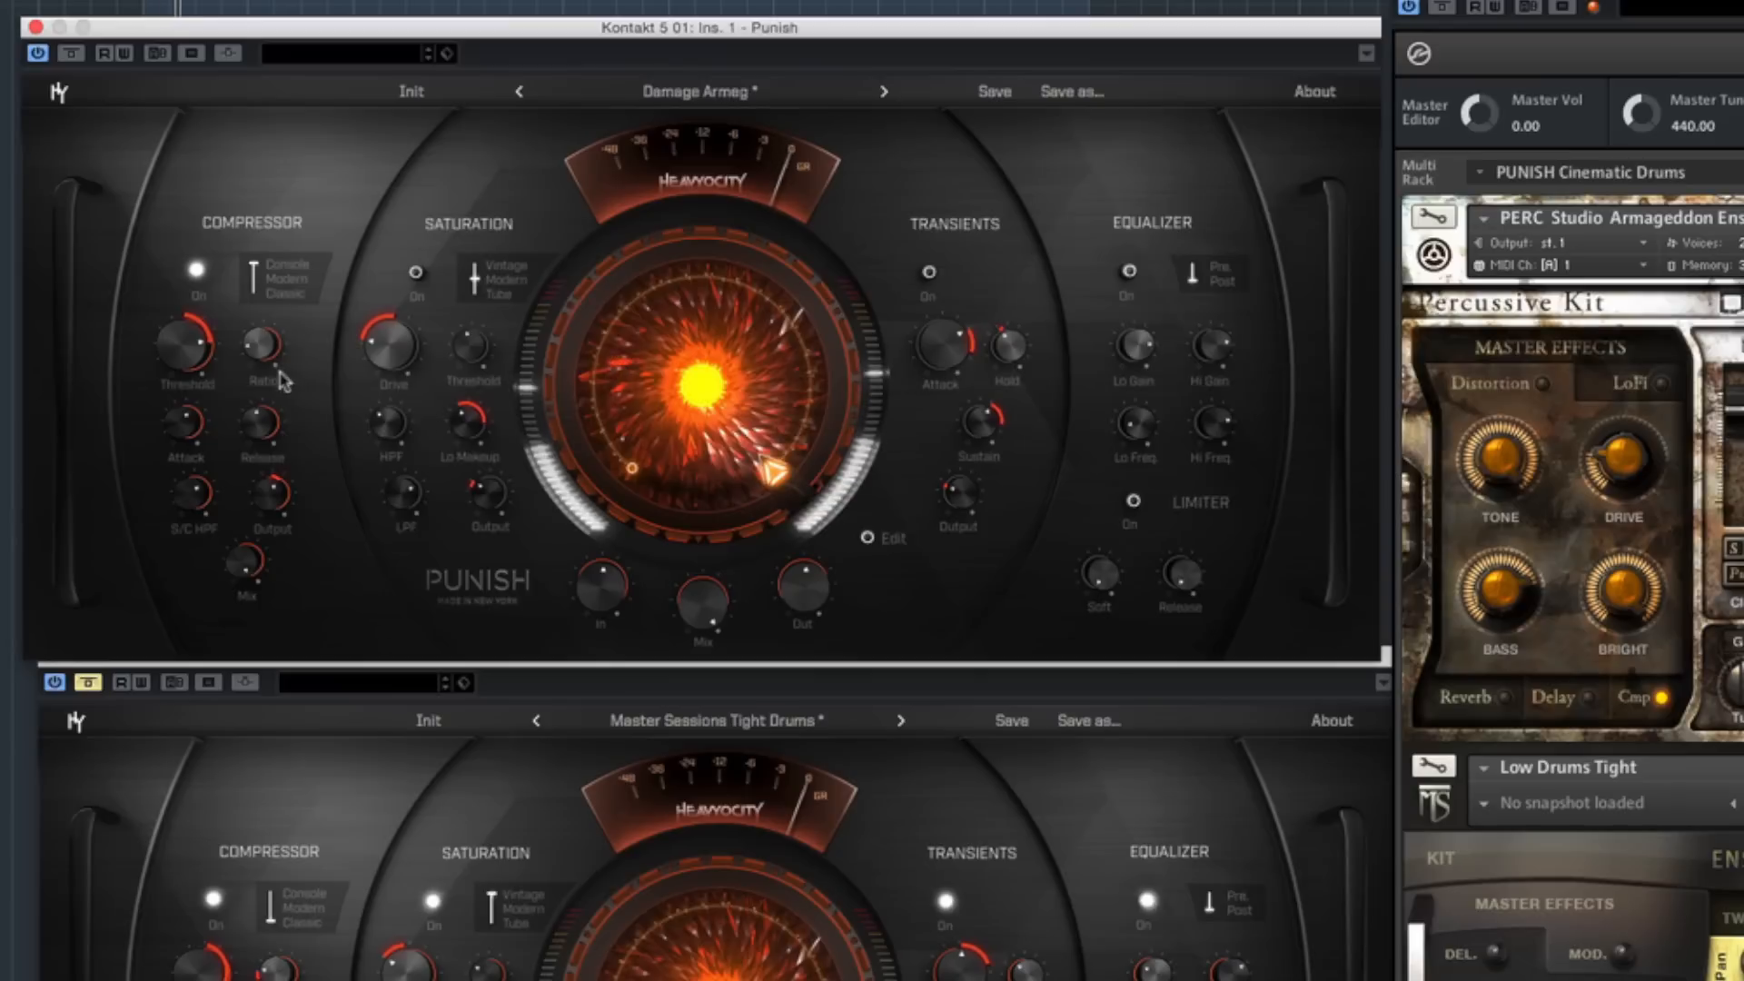
# - Lower the compressor's threshold during playback and compare the compressed drums against the bypassed signal
pyautogui.moveTo(191, 344); pyautogui.dragTo(159, 416)
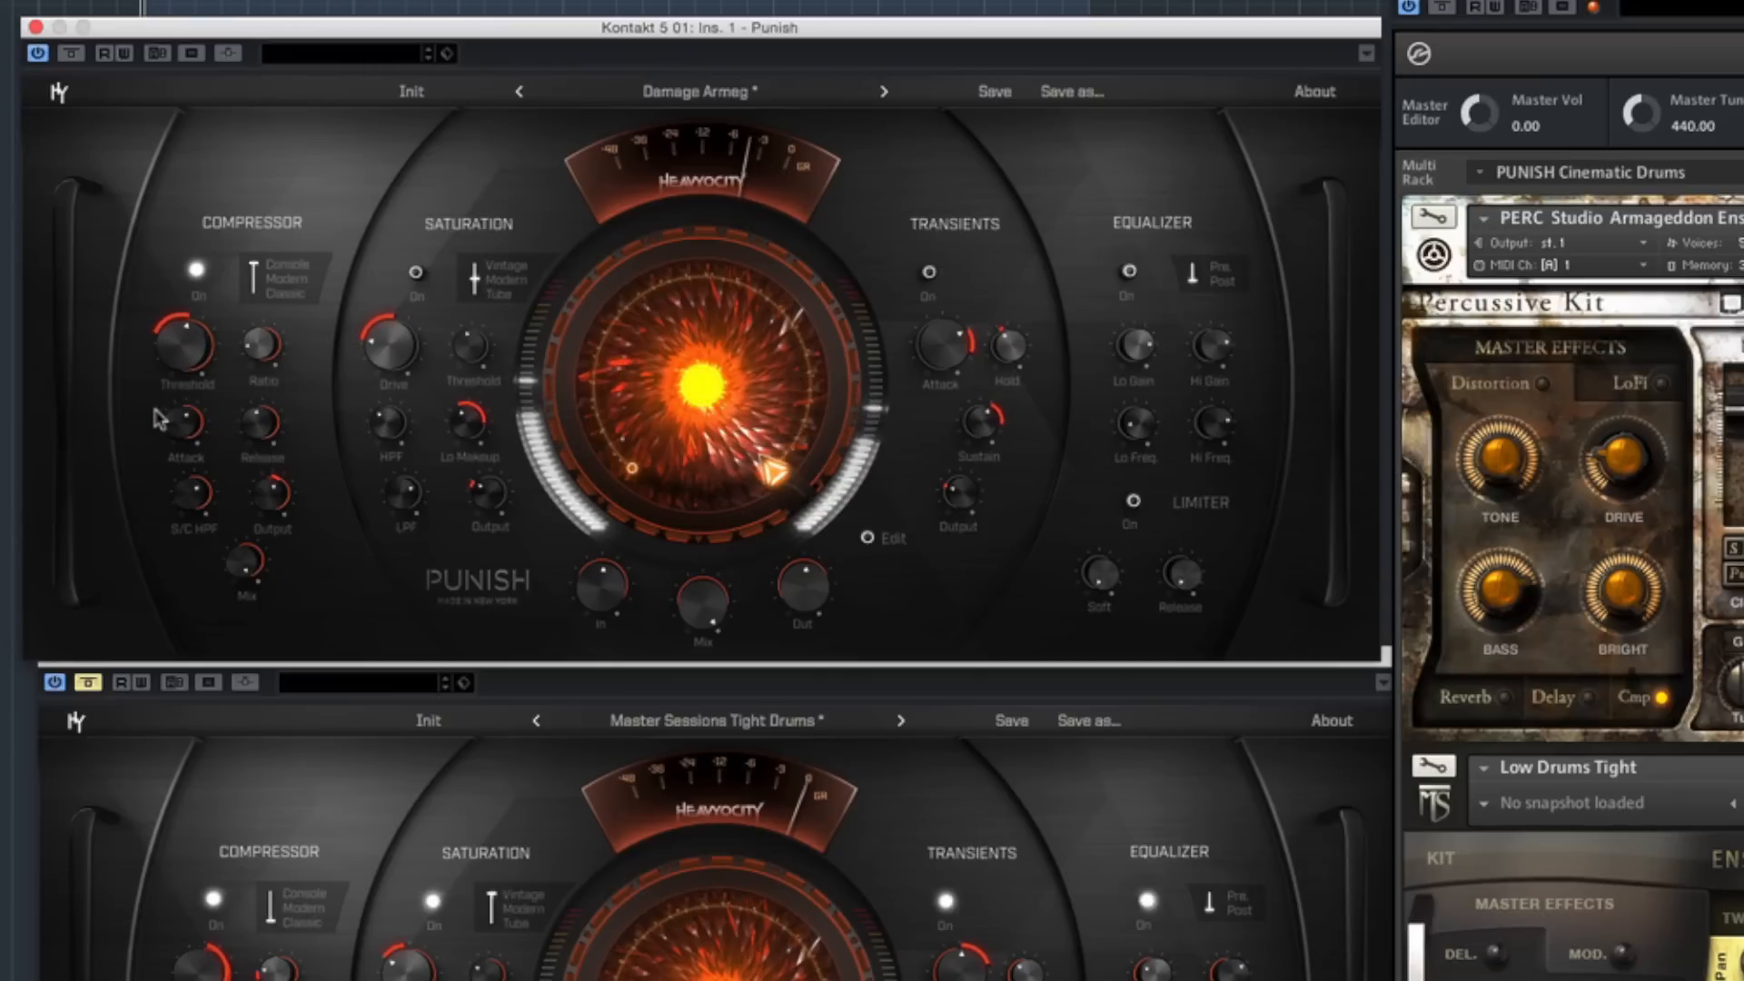
pyautogui.click(74, 56)
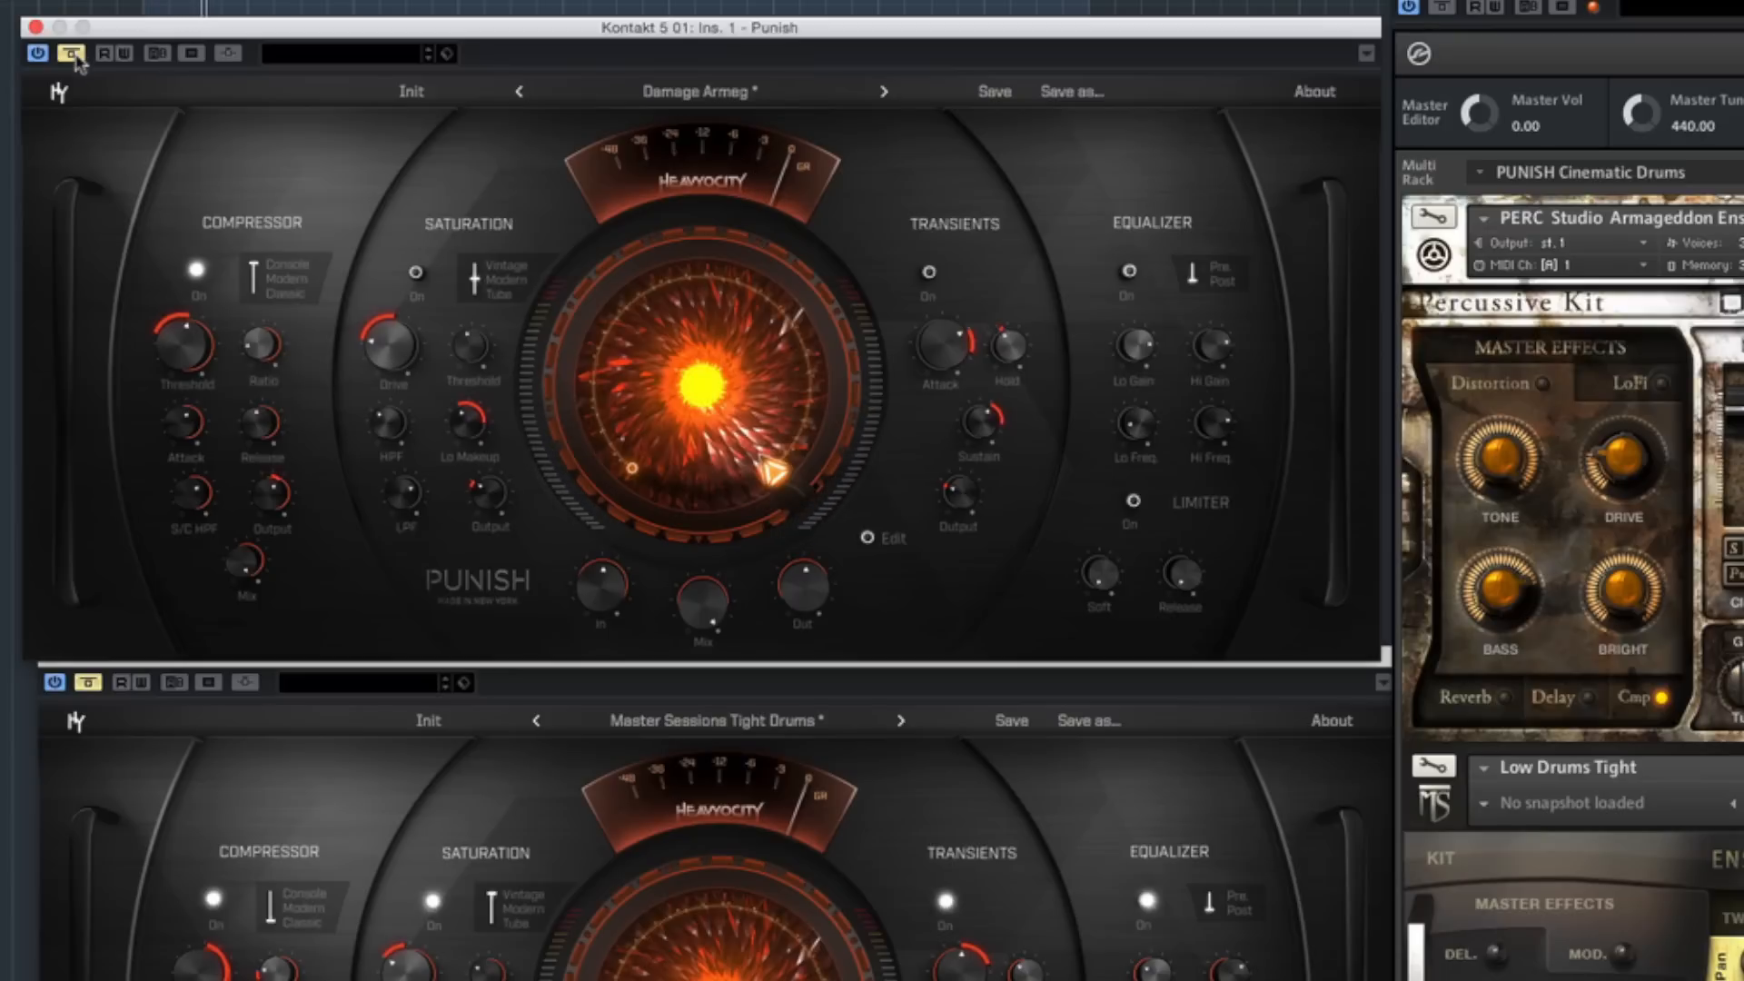
pyautogui.click(72, 54)
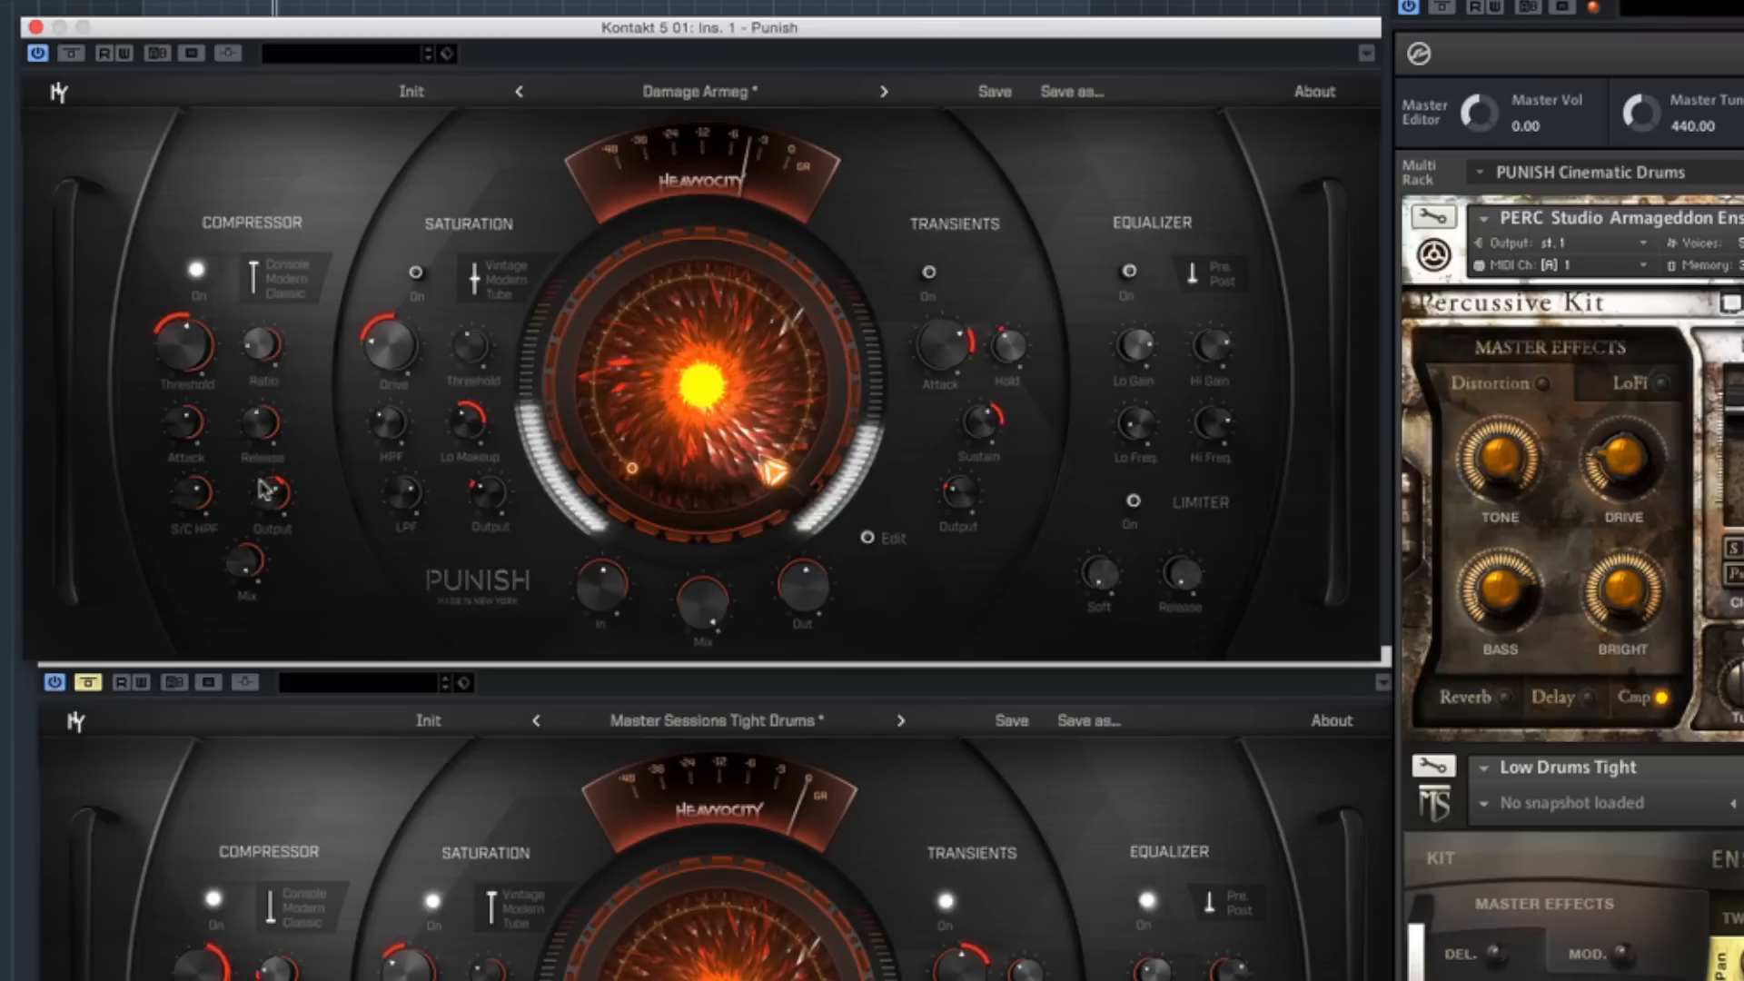
pyautogui.click(80, 53)
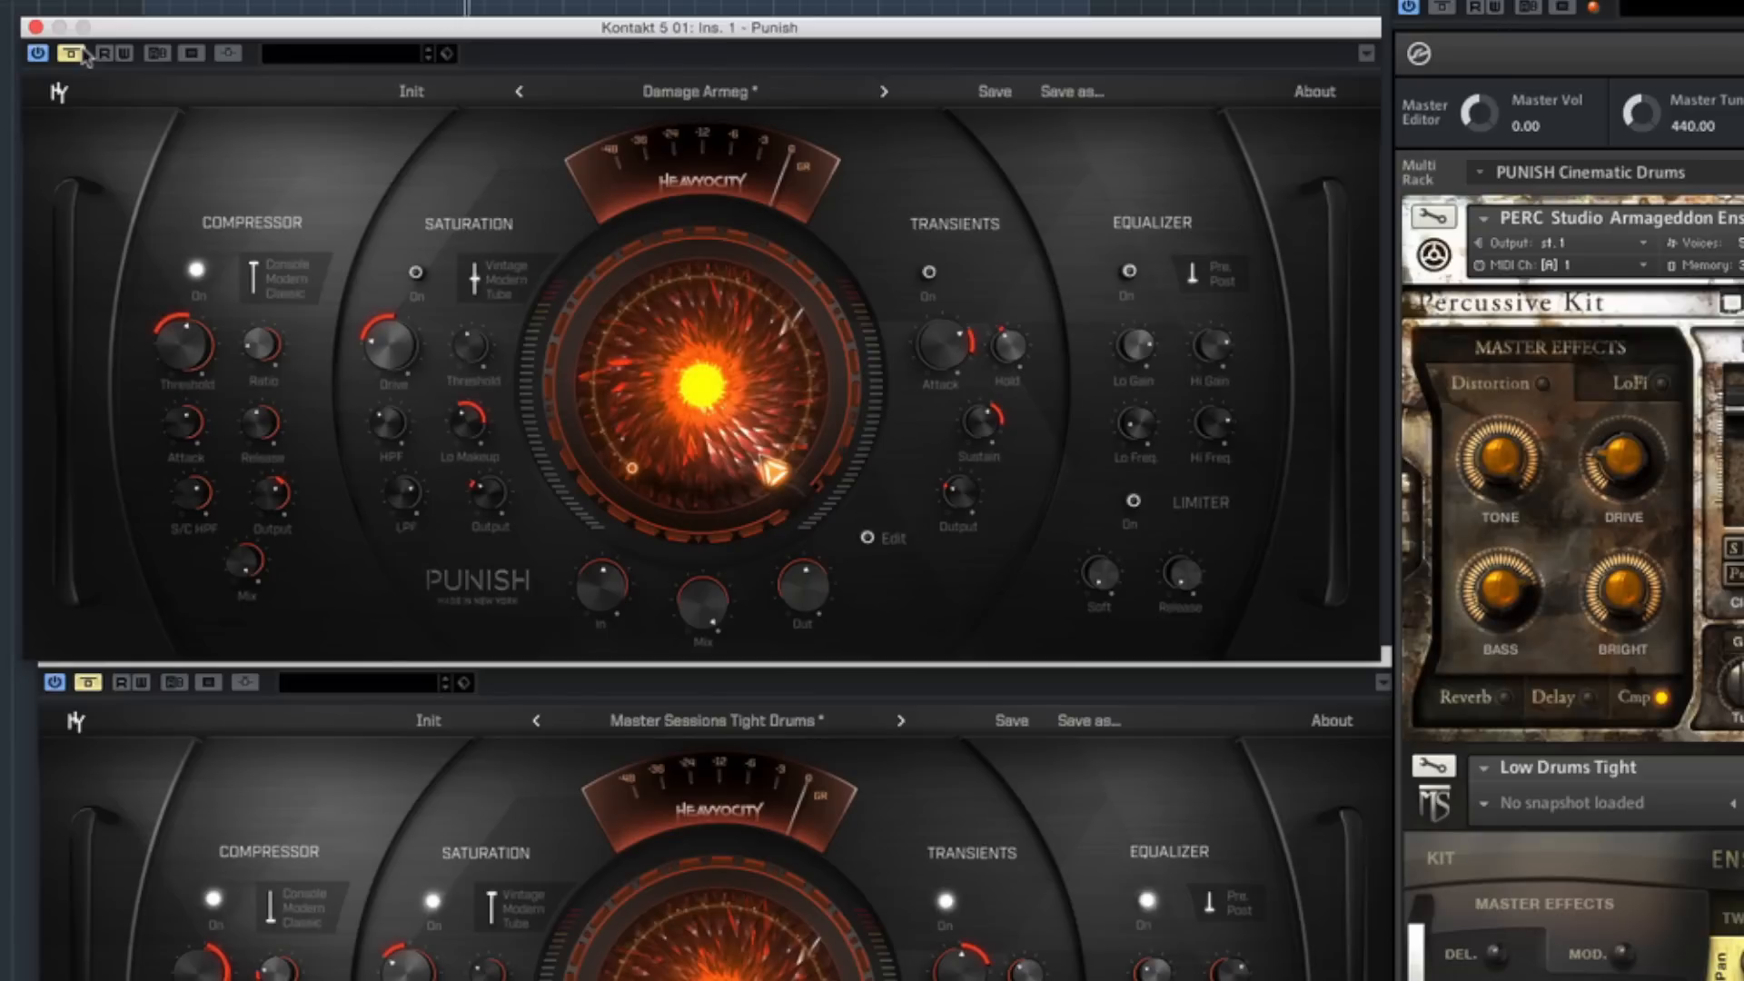
pyautogui.click(80, 53)
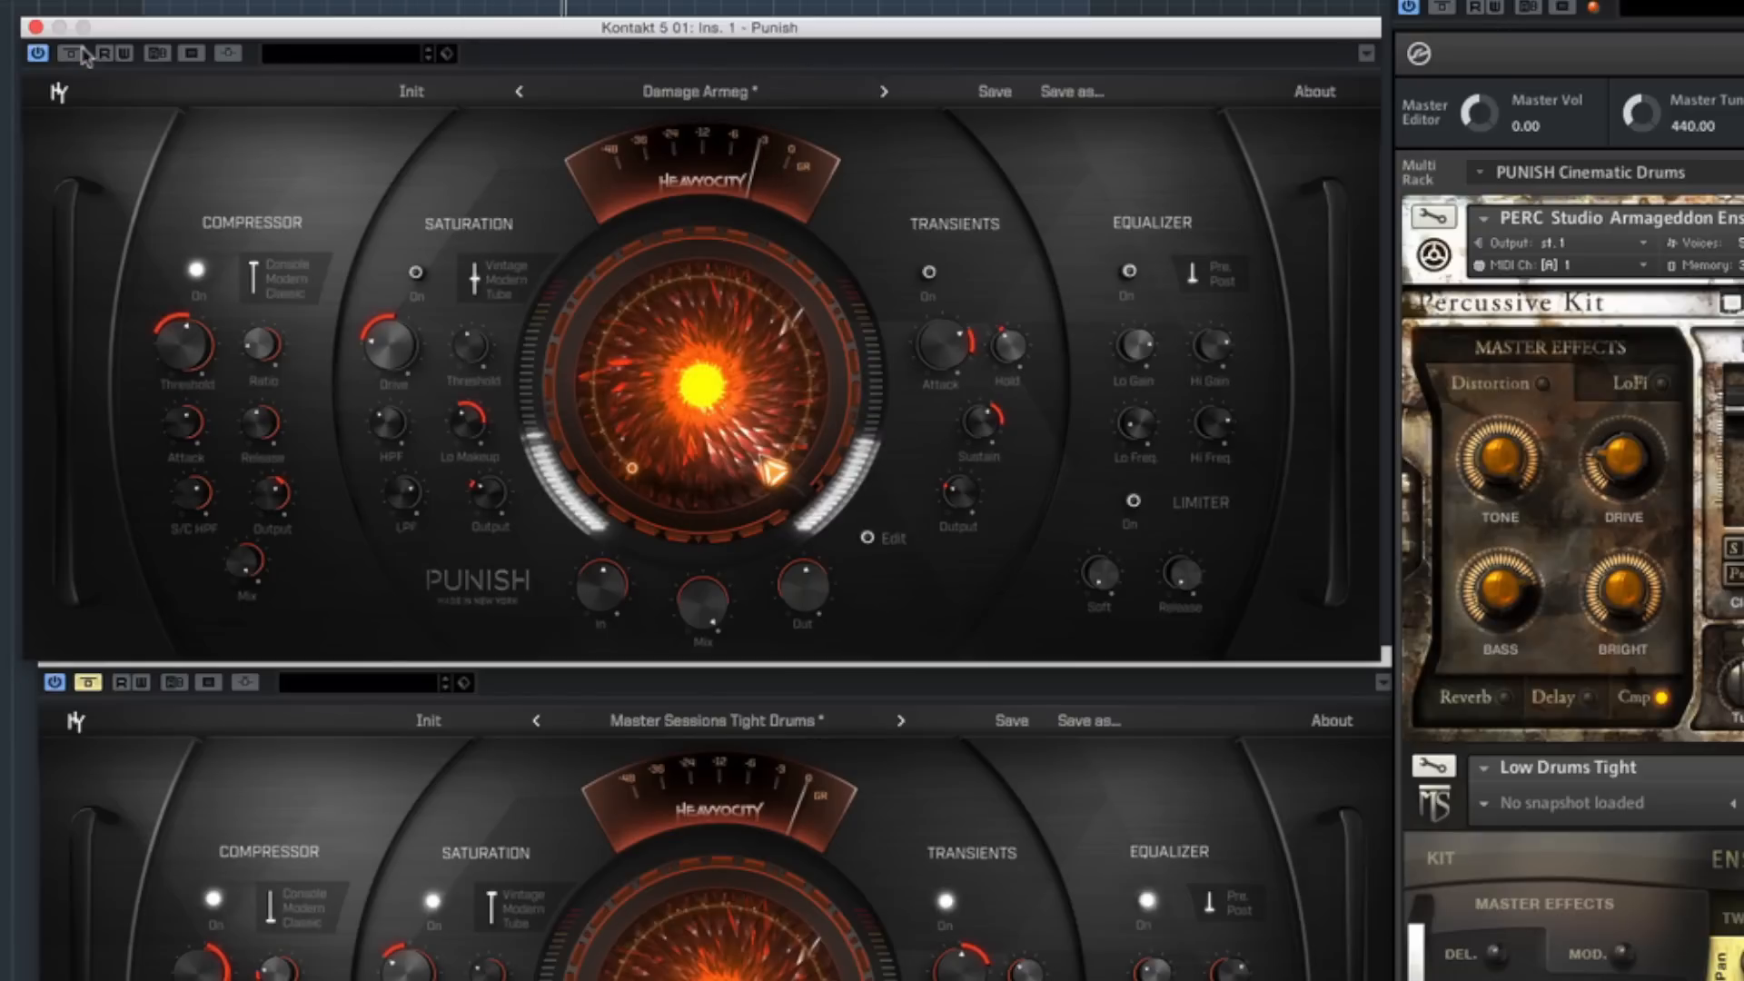
# - Try the compressor's Modern mode on the drums and return it to Console mode for comparison
pyautogui.press('space')
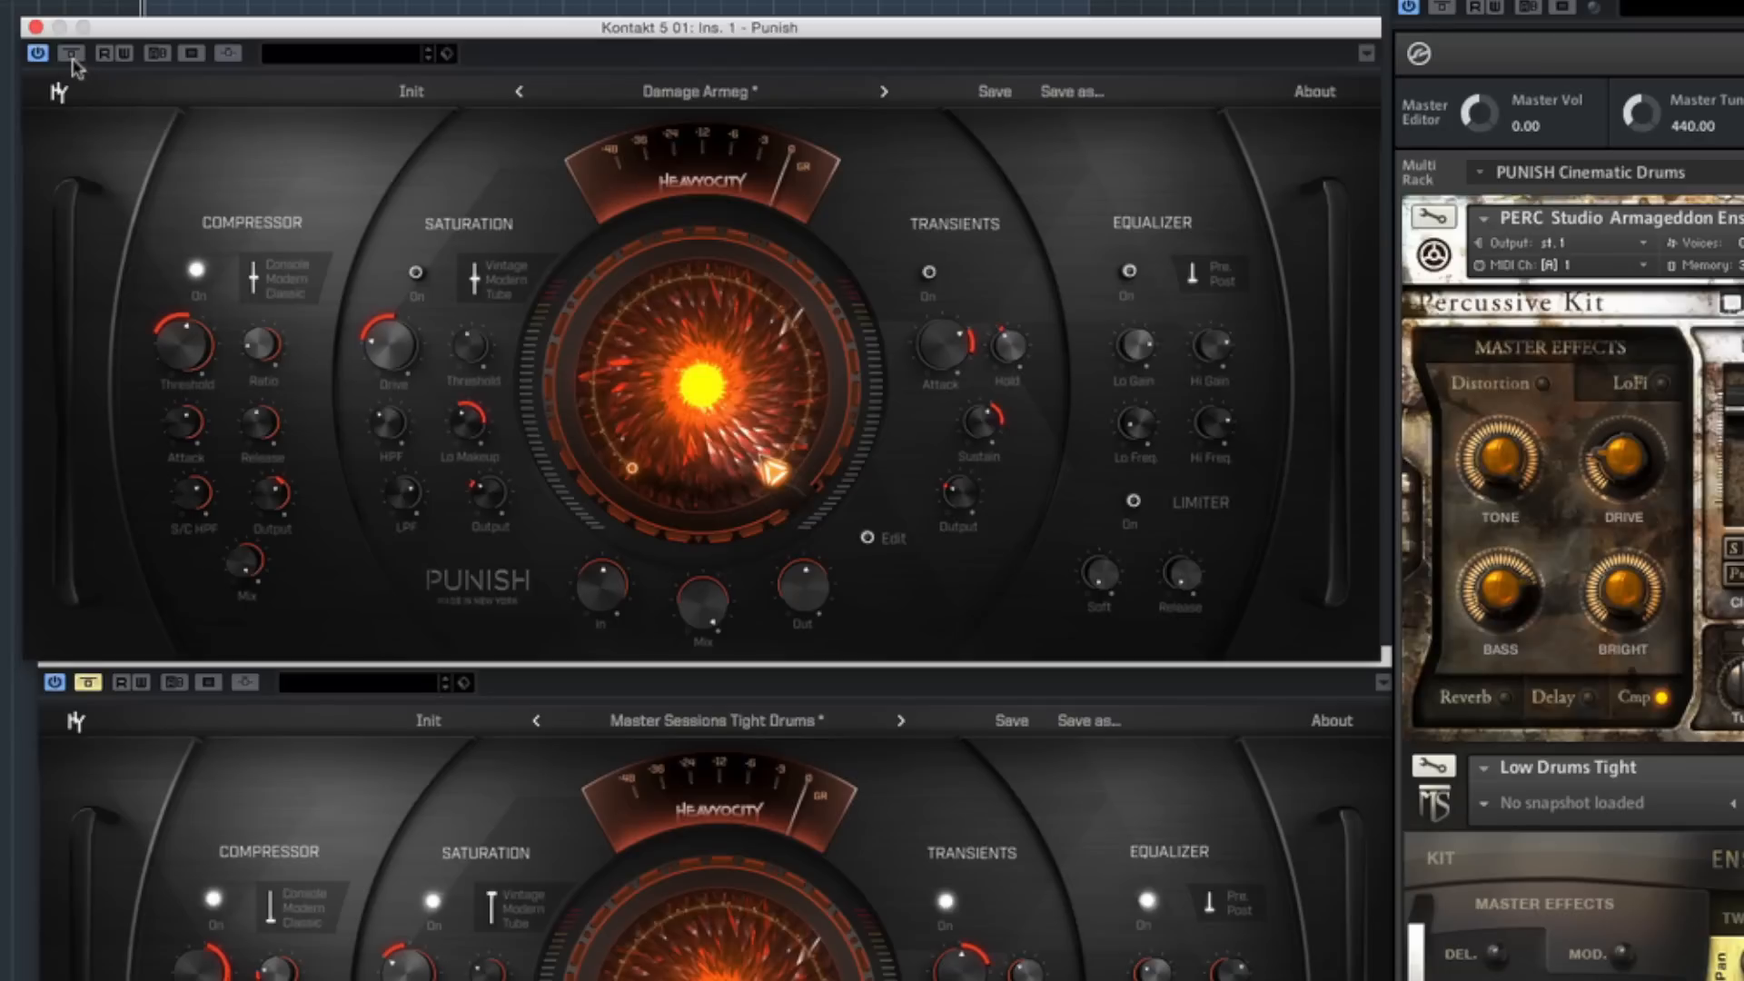
pyautogui.press('space')
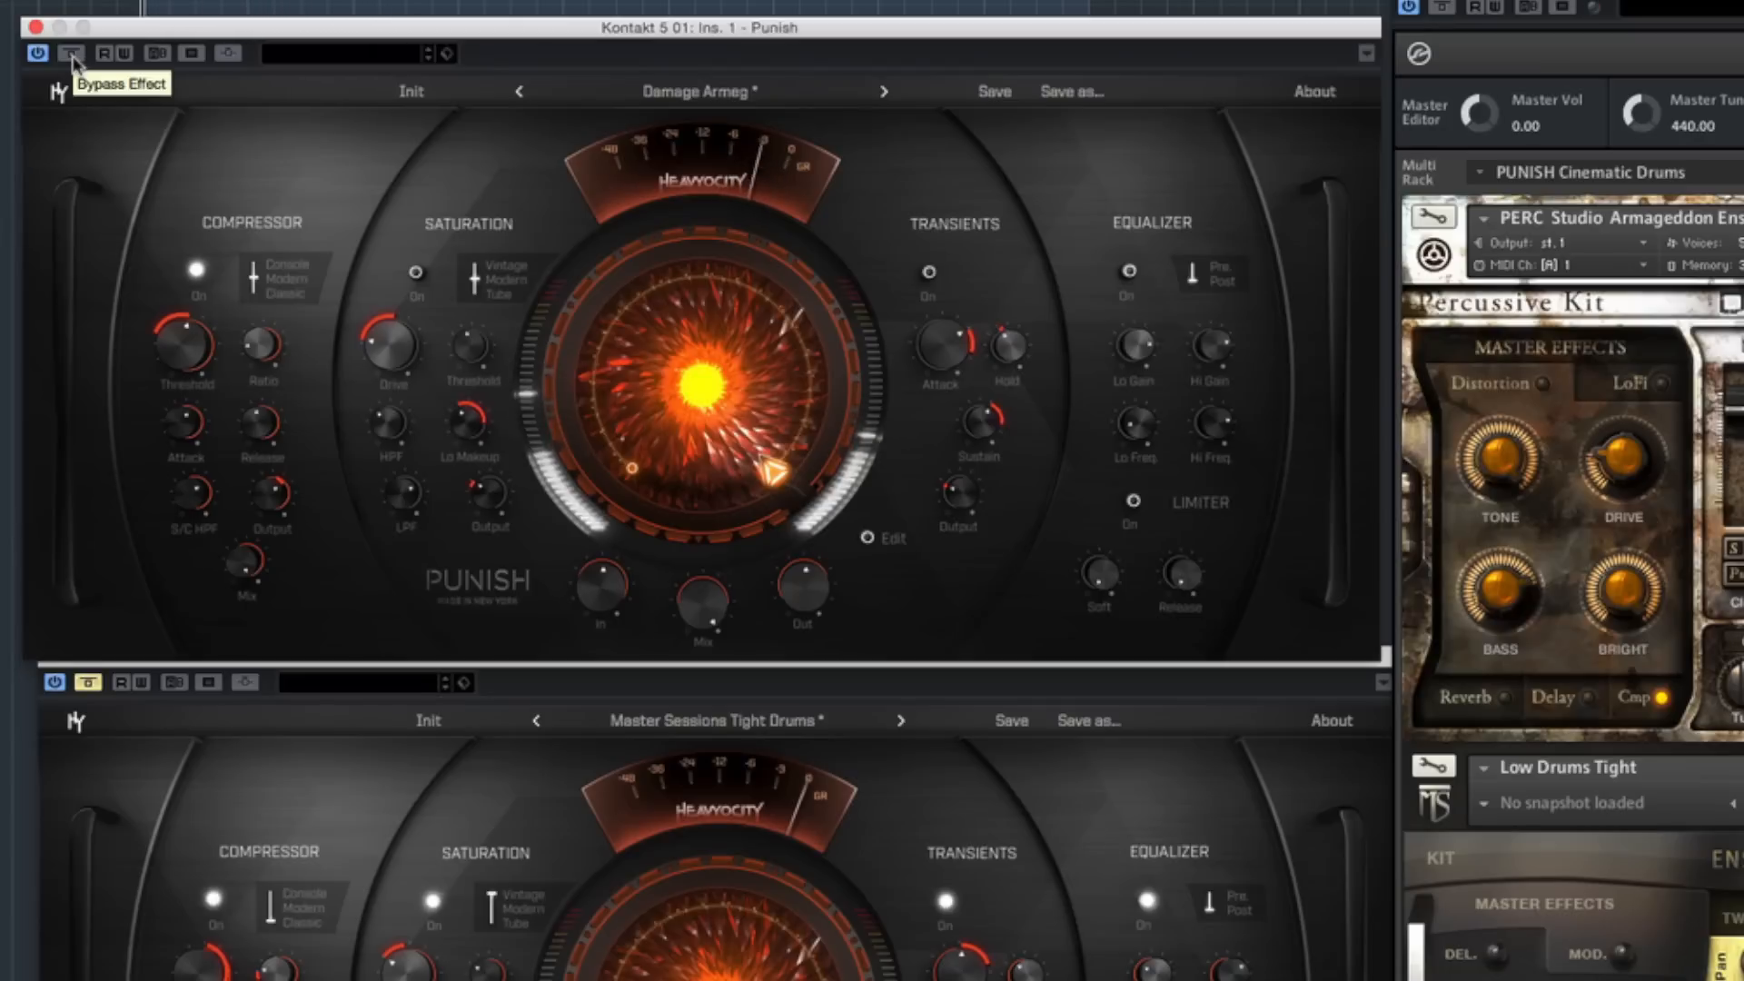
pyautogui.press('space')
pyautogui.click(290, 270)
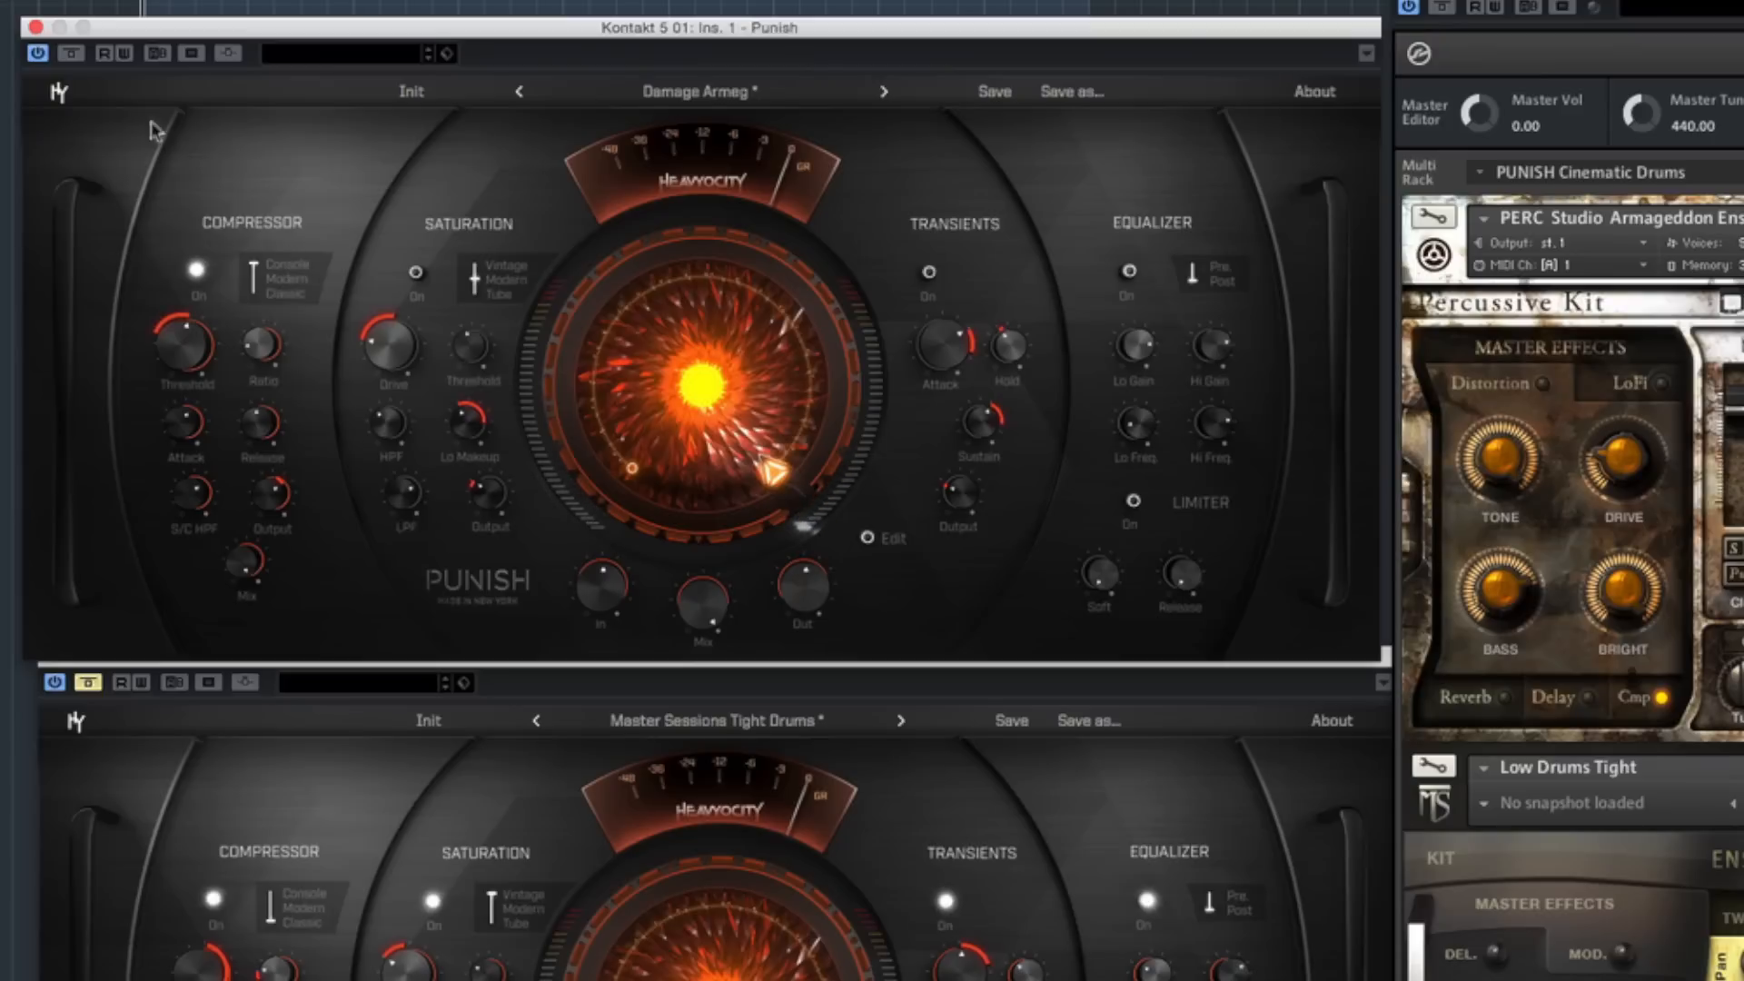
pyautogui.press('space')
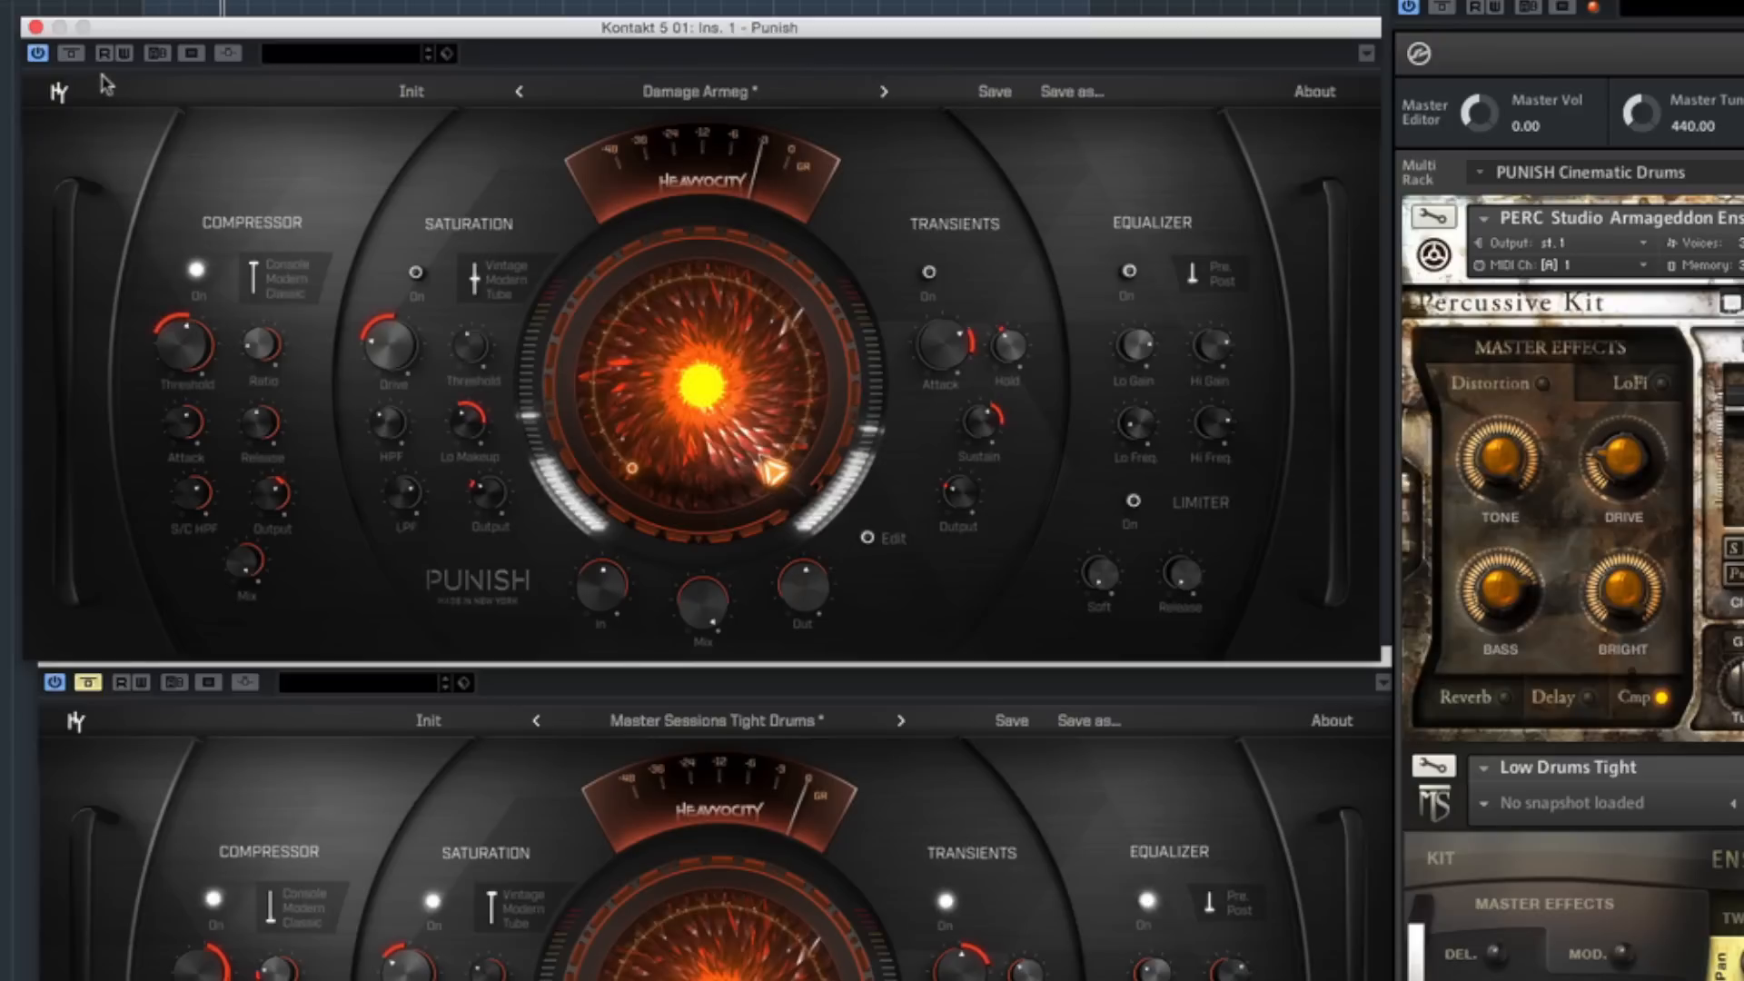
pyautogui.click(272, 279)
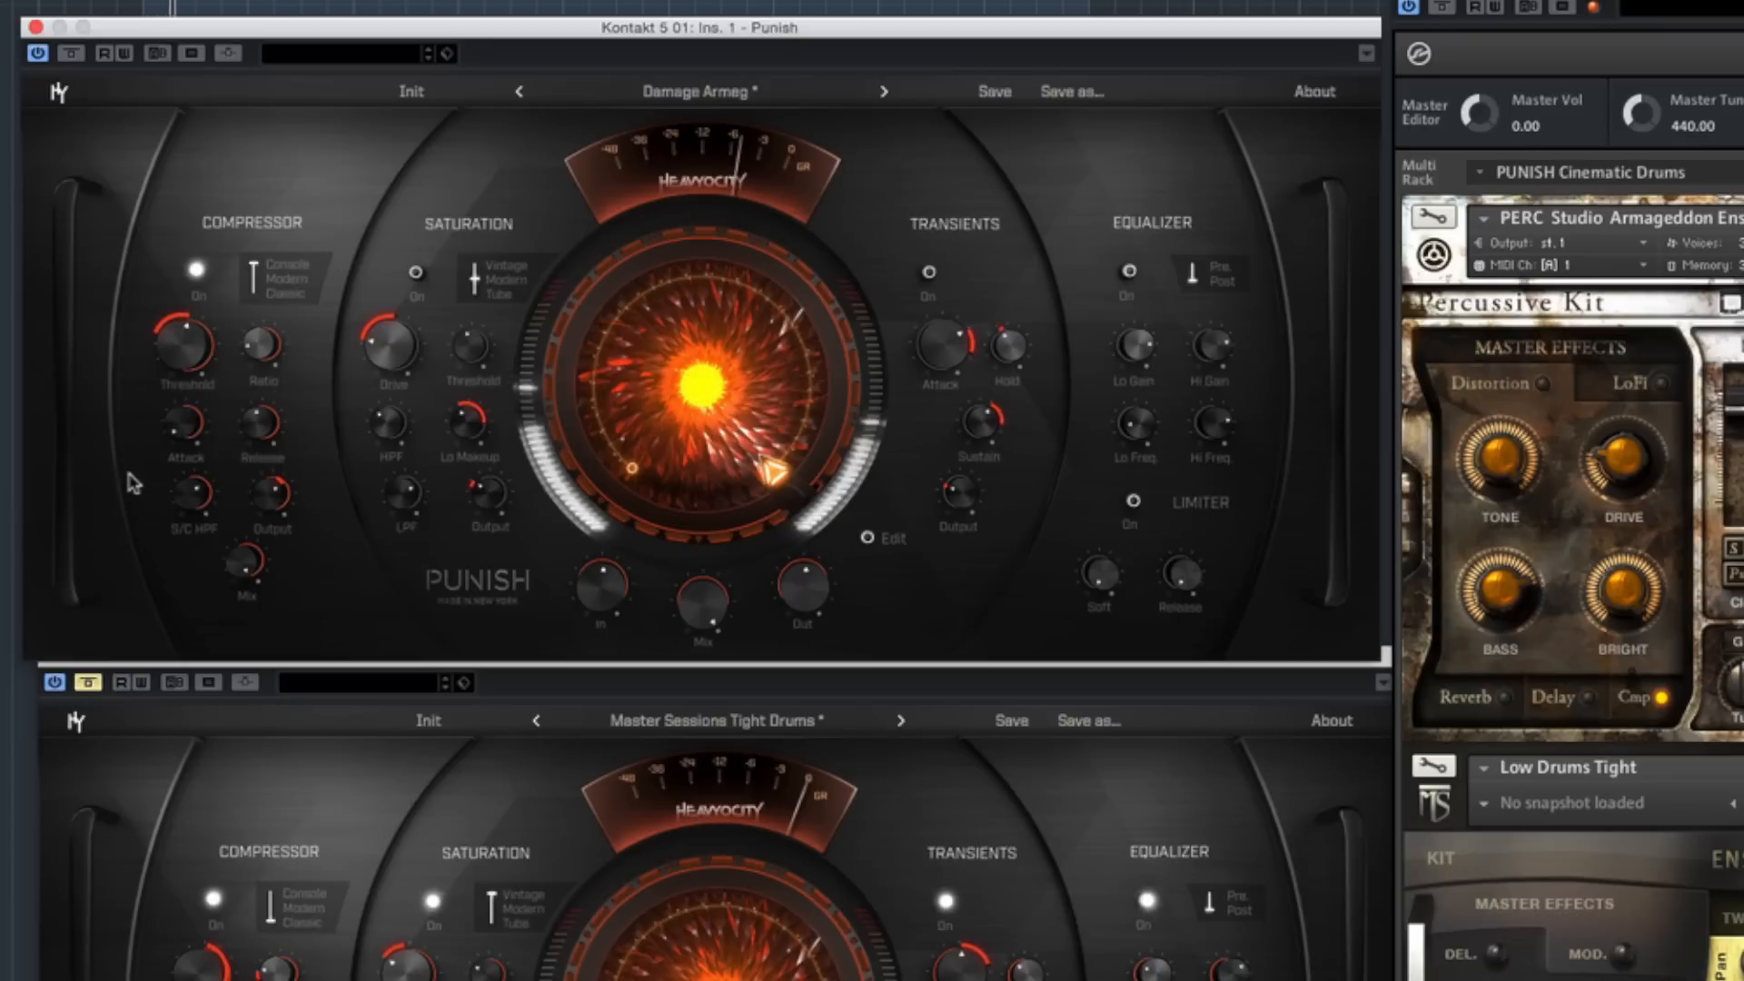
# - Adjust the compressor's release on the Damage Armageddon drums while listening to playback
pyautogui.moveTo(201, 287); pyautogui.dragTo(207, 236)
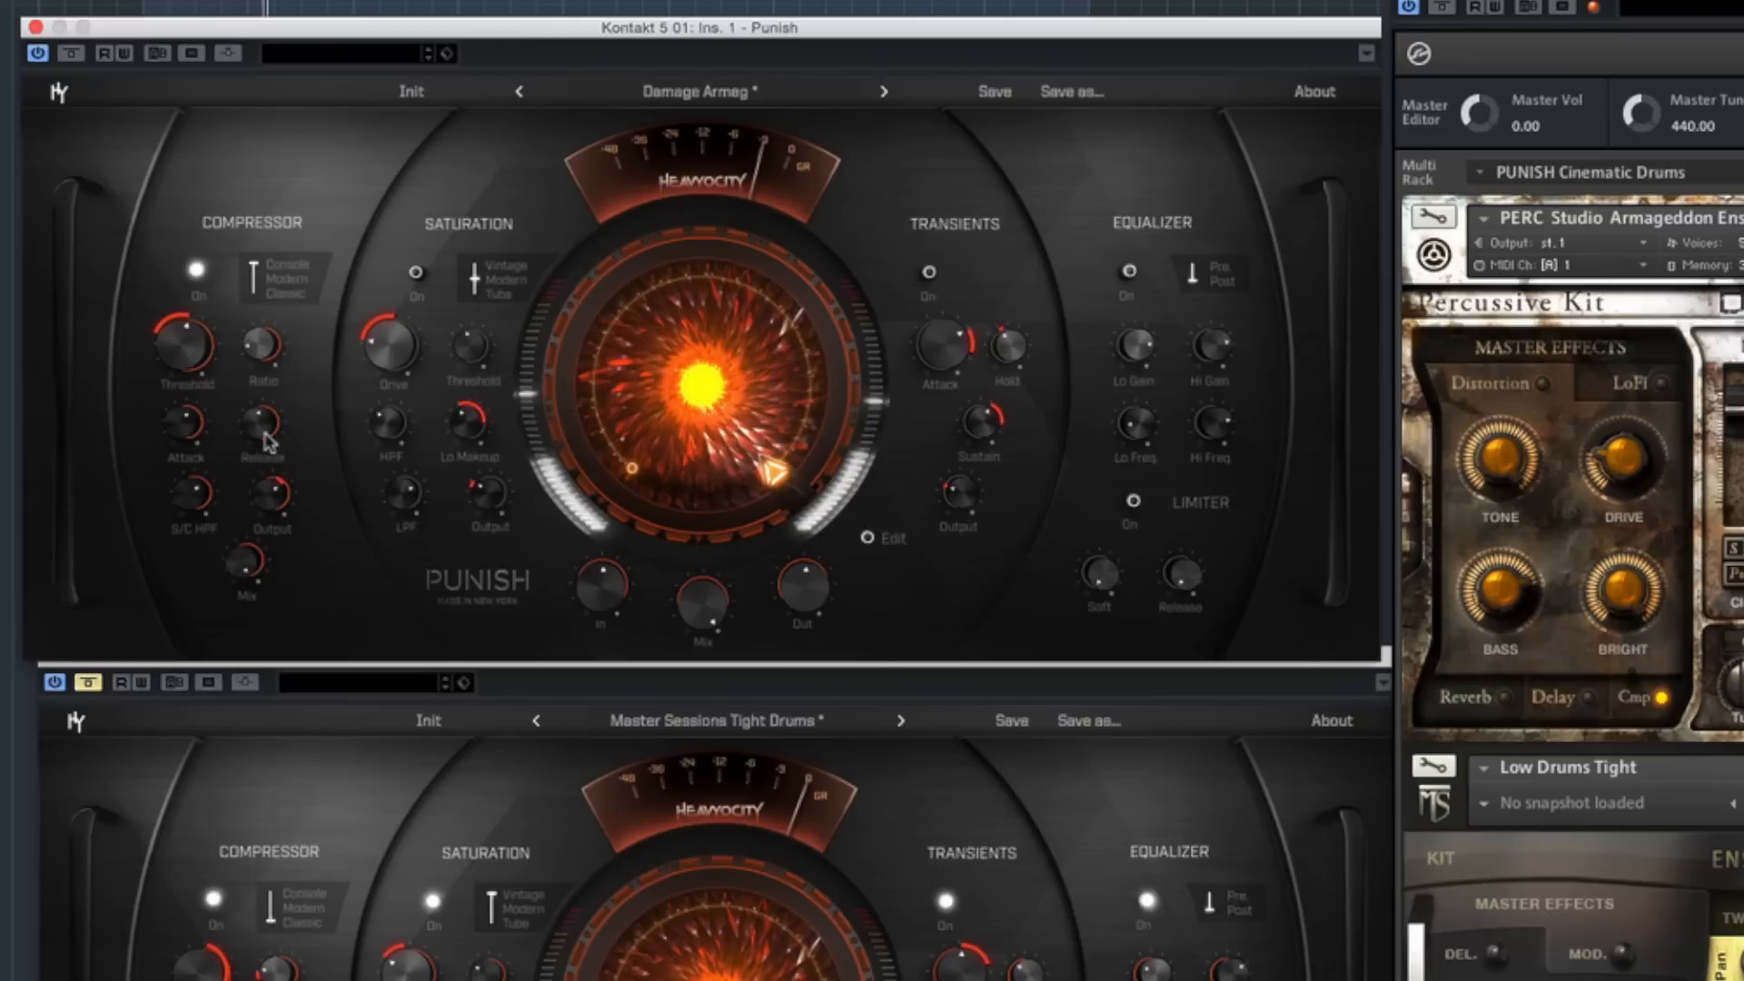
pyautogui.moveTo(260, 424); pyautogui.dragTo(259, 430)
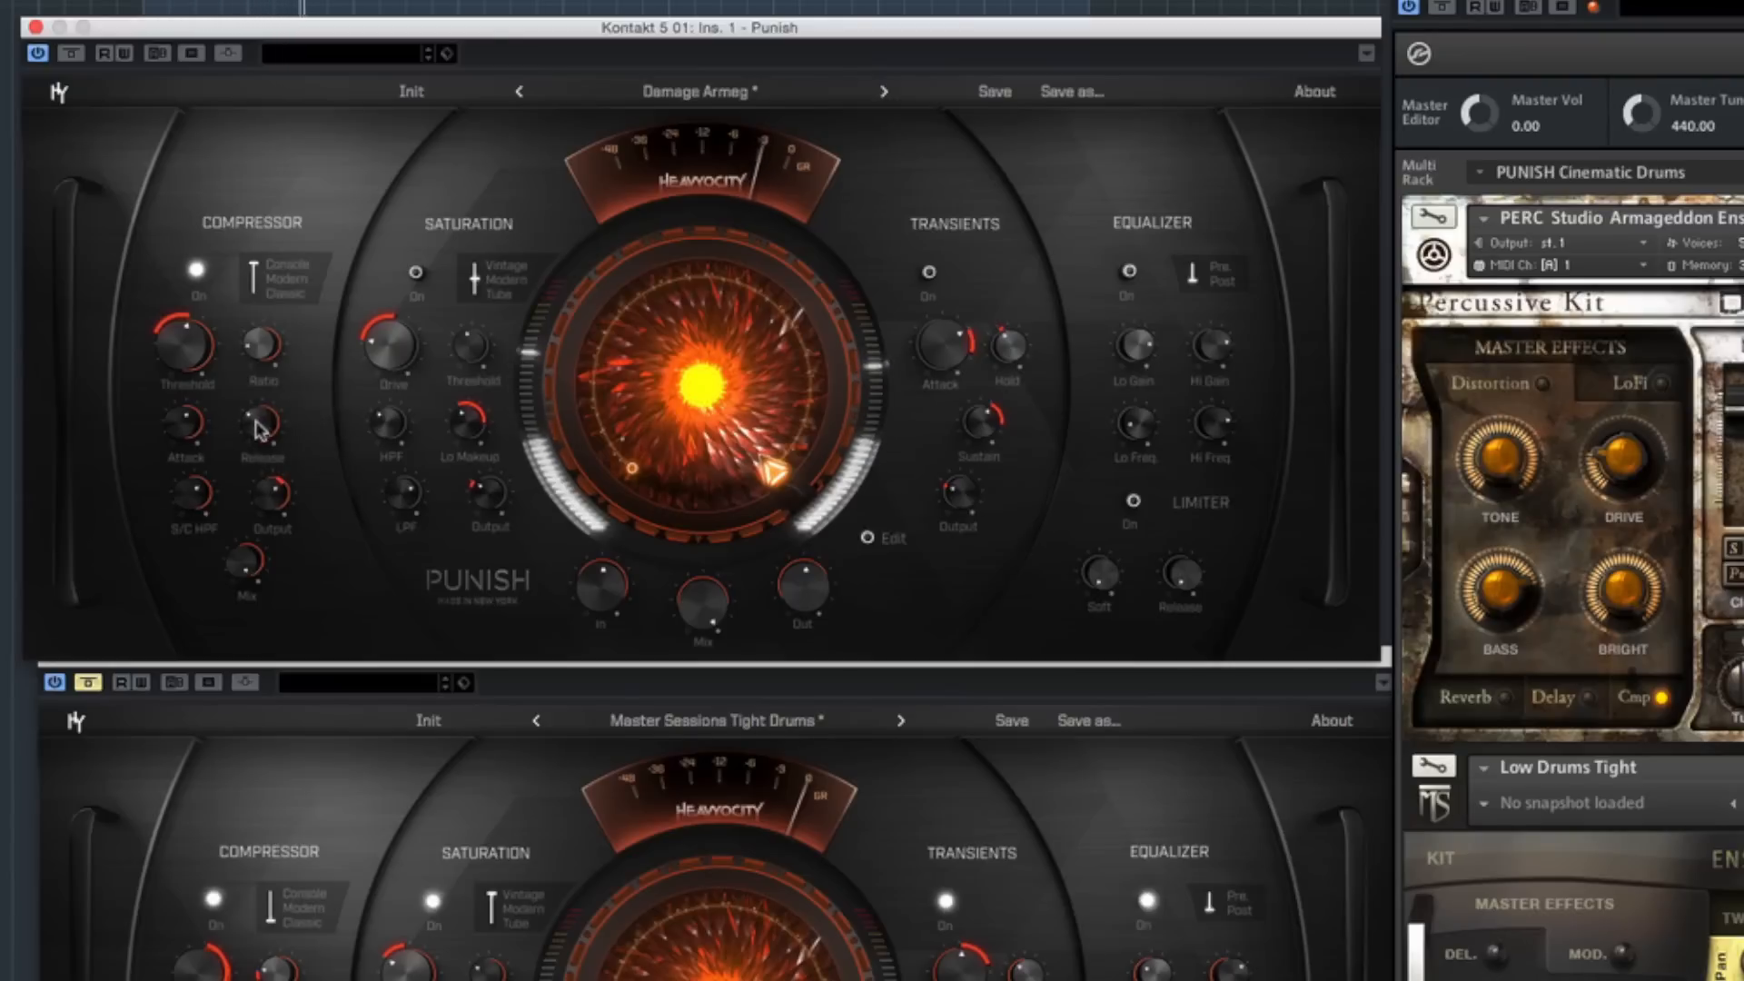
pyautogui.moveTo(255, 424); pyautogui.dragTo(254, 431)
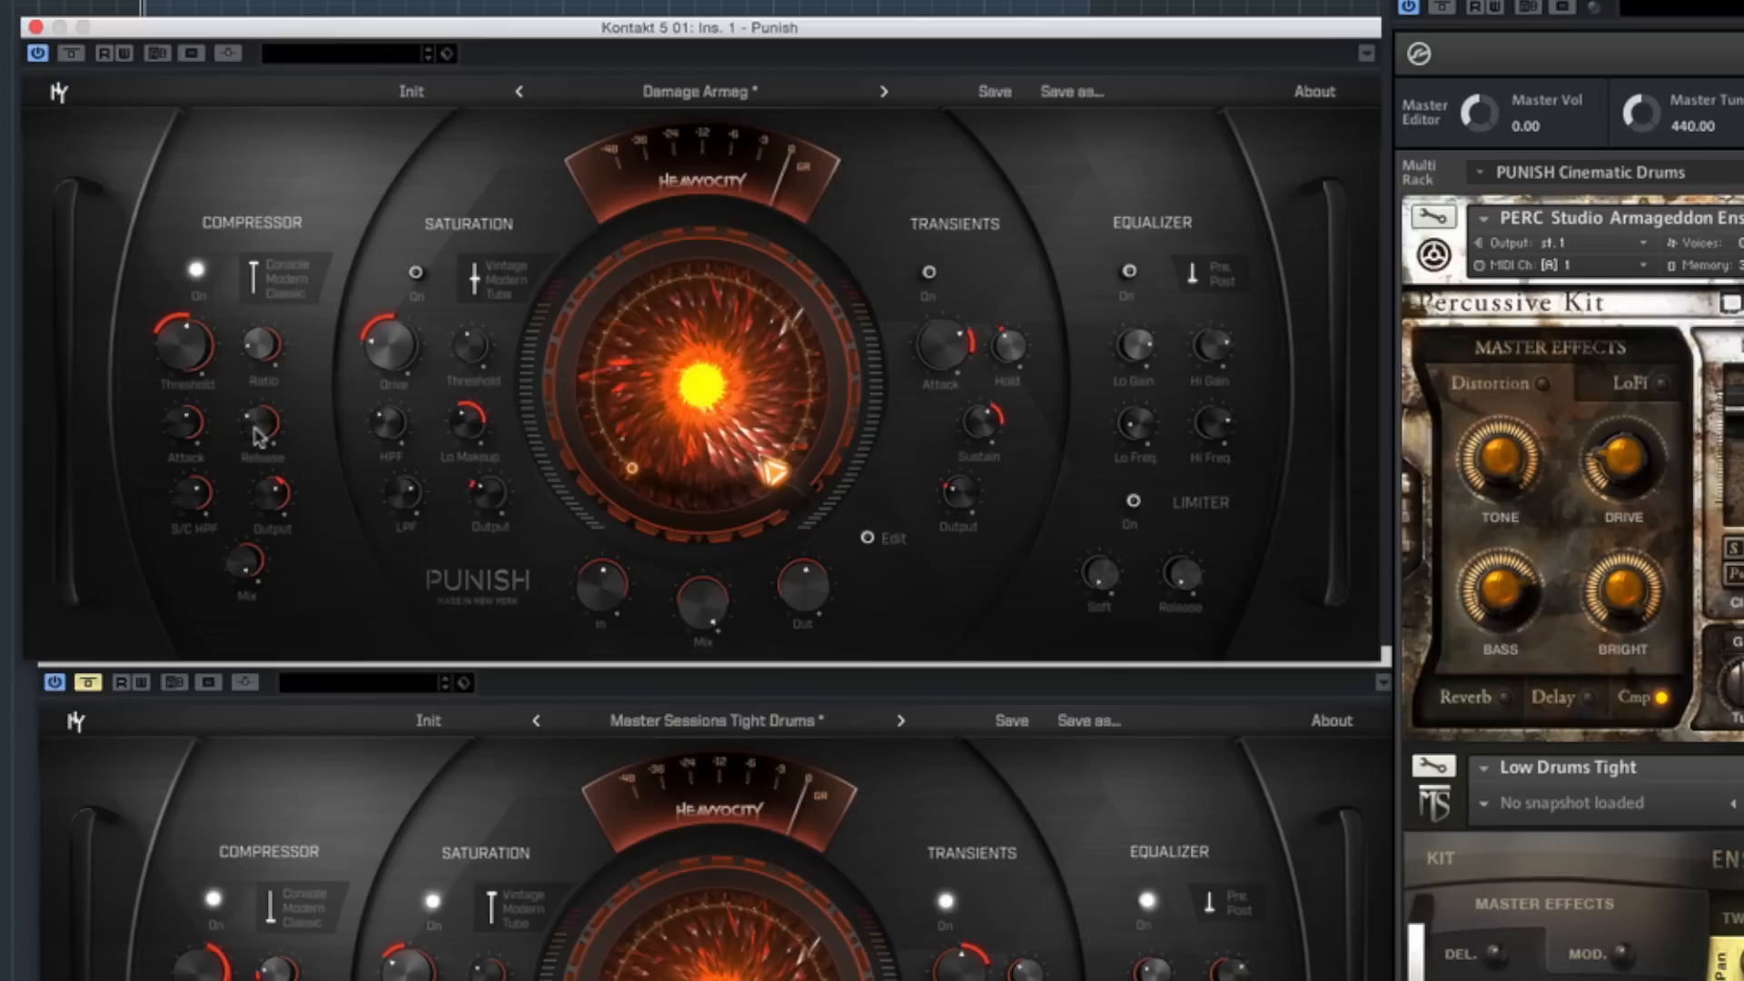
pyautogui.moveTo(259, 438); pyautogui.dragTo(266, 420)
# - Set the compressor's sidechain high-pass filter to 242.9 Hz while the drums play, and stop playback
pyautogui.moveTo(192, 495); pyautogui.dragTo(242, 309)
pyautogui.moveTo(200, 490)
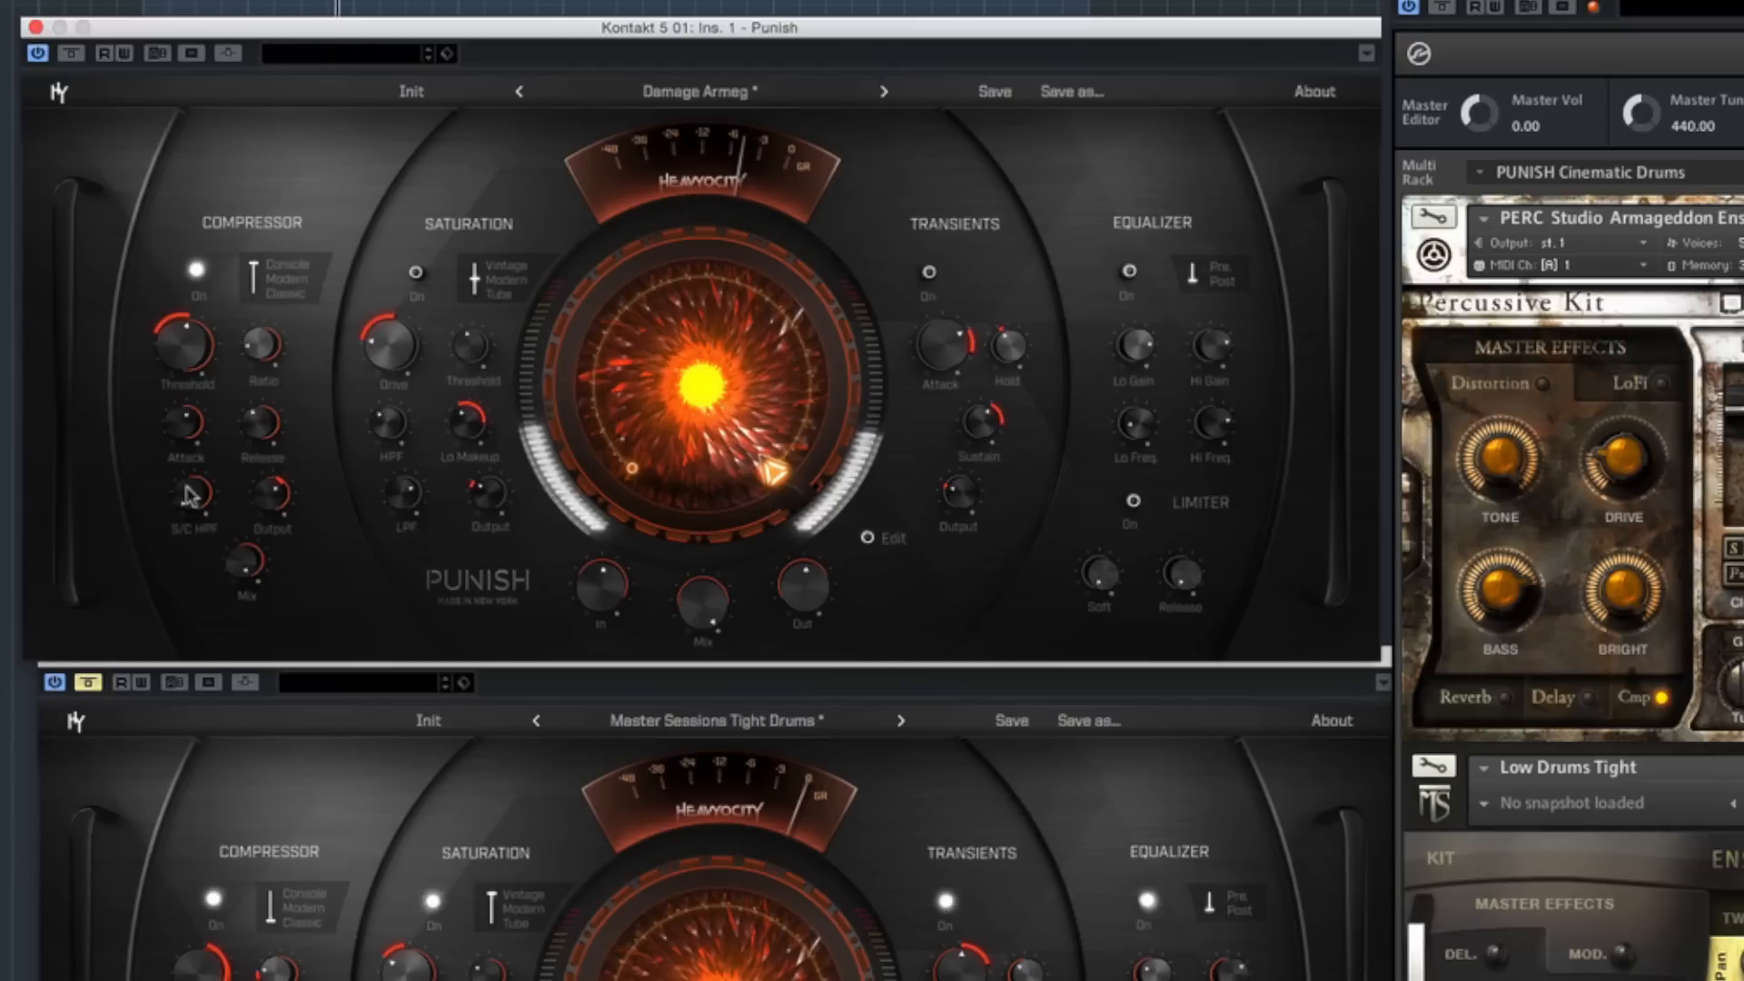
pyautogui.moveTo(188, 494); pyautogui.dragTo(220, 258)
pyautogui.press('space')
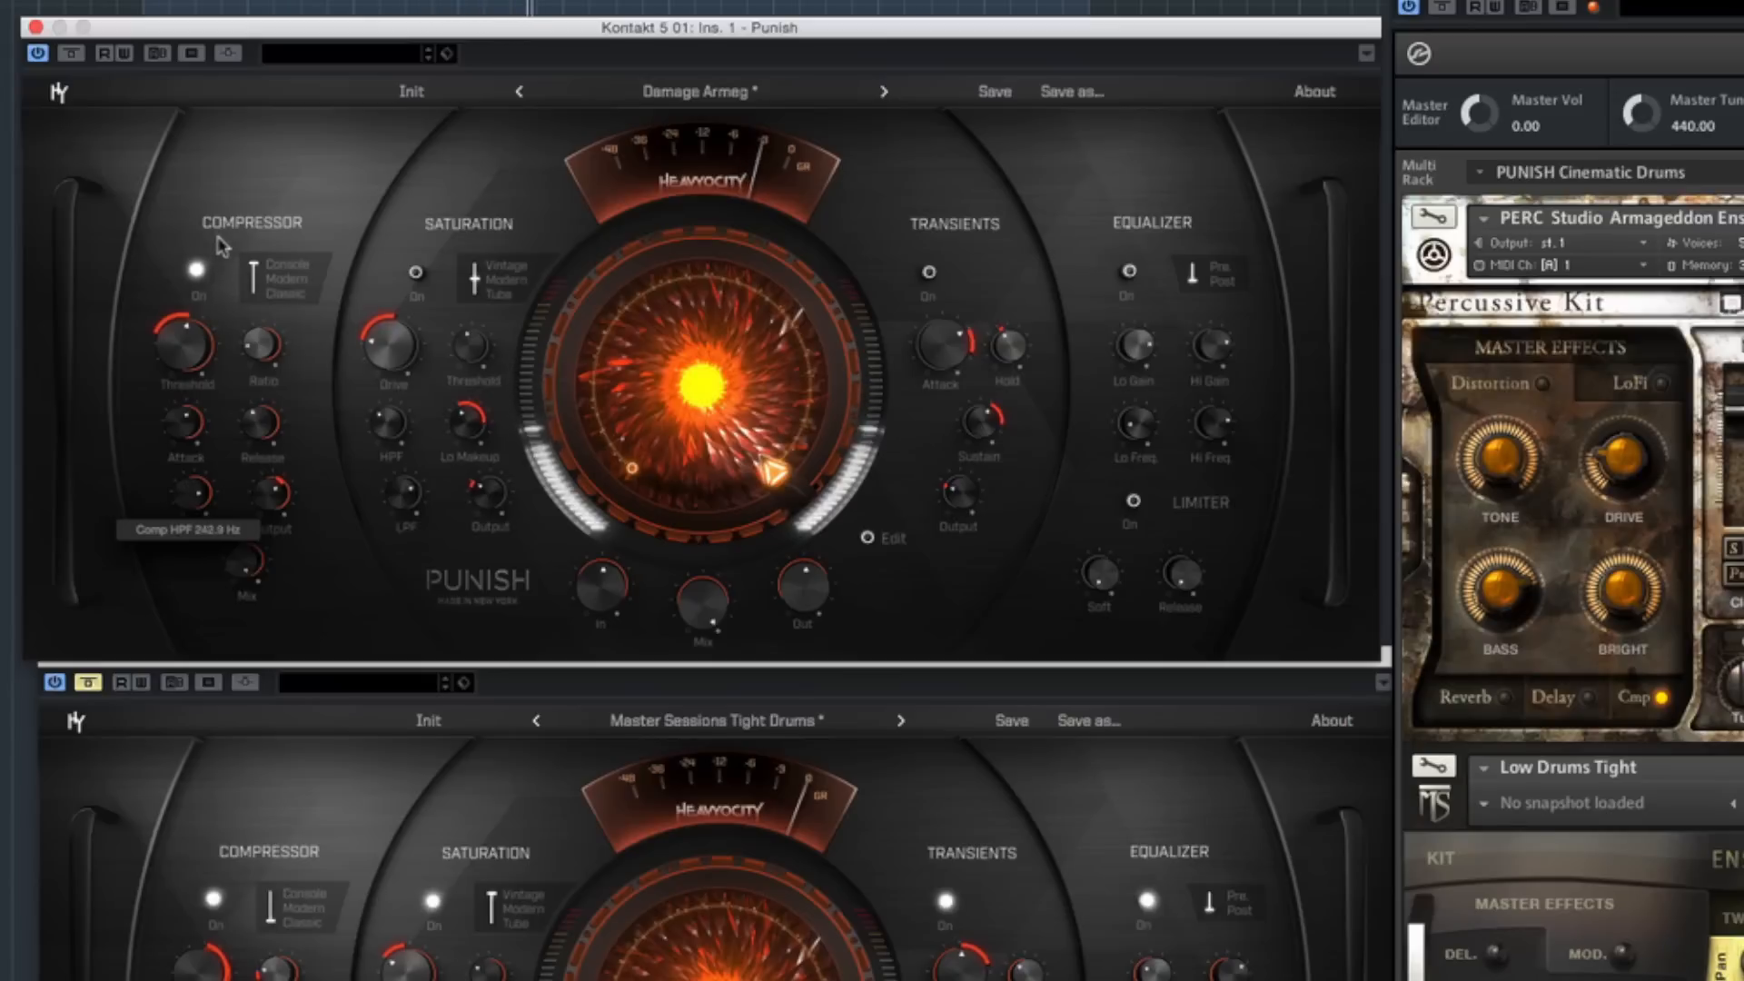
pyautogui.moveTo(189, 507)
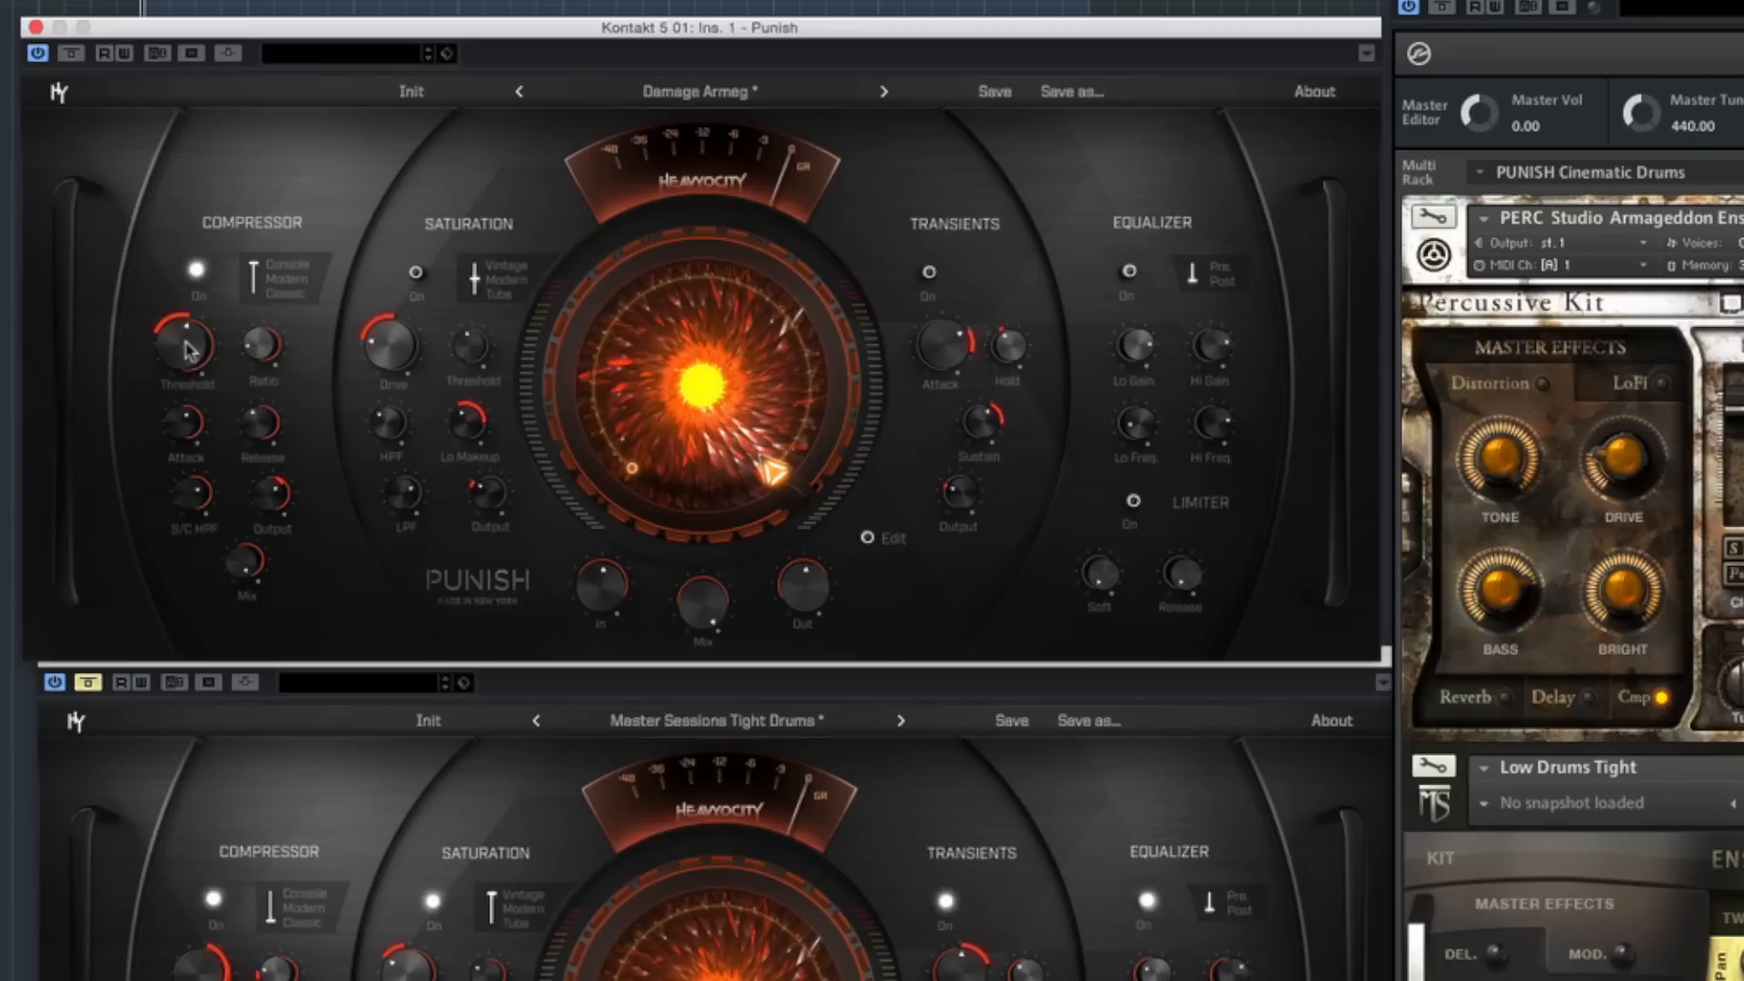
# - Try parallel compression with the threshold at -38.6 dB and the compressor mix at 34.3%, comparing it against bypass
pyautogui.moveTo(188, 351); pyautogui.dragTo(168, 422)
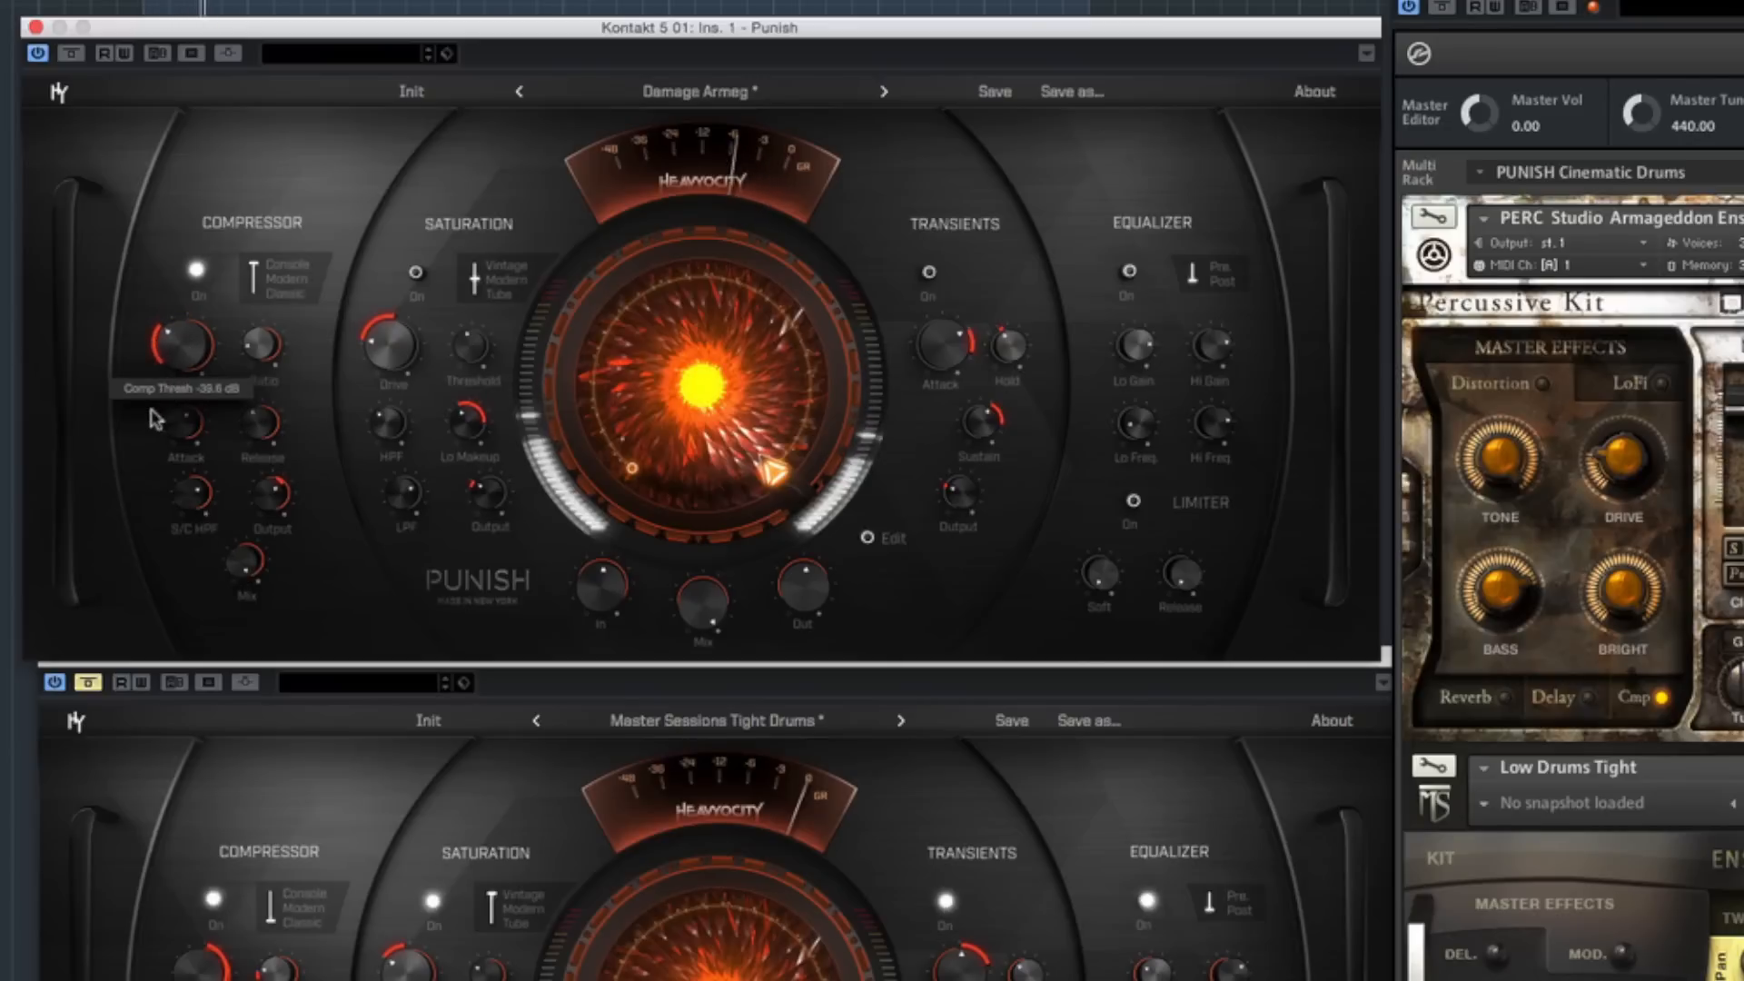
pyautogui.click(245, 558)
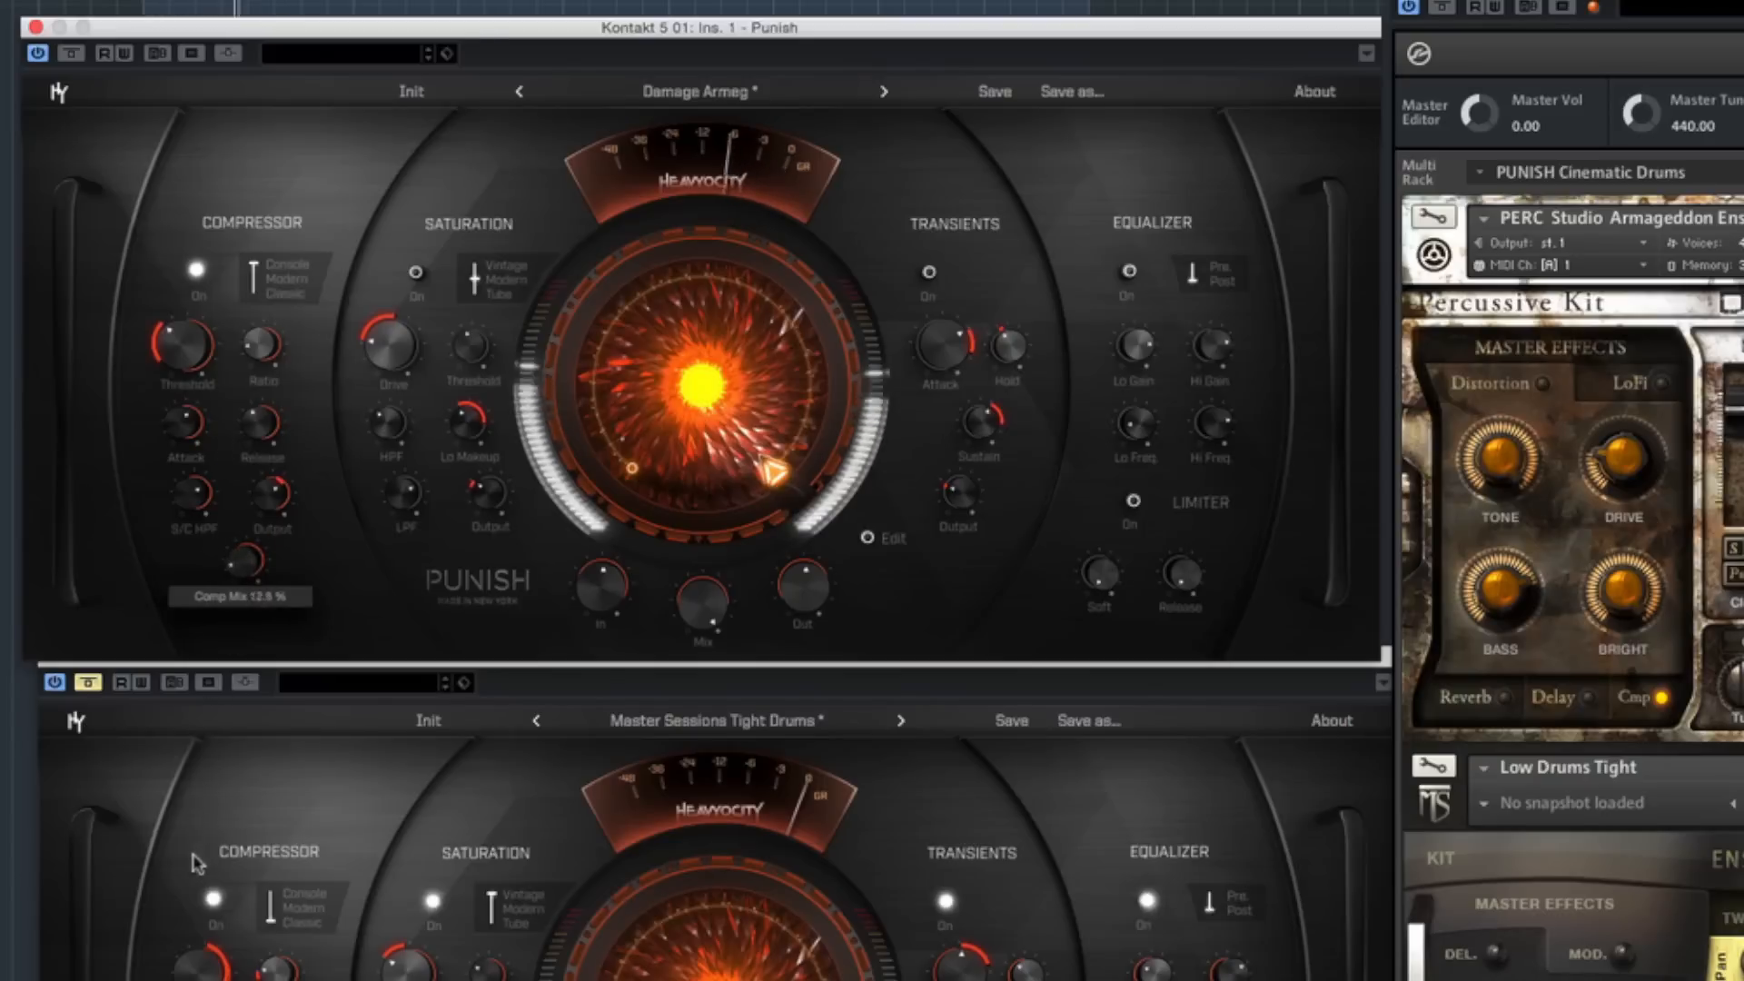
pyautogui.moveTo(240, 579); pyautogui.dragTo(249, 495)
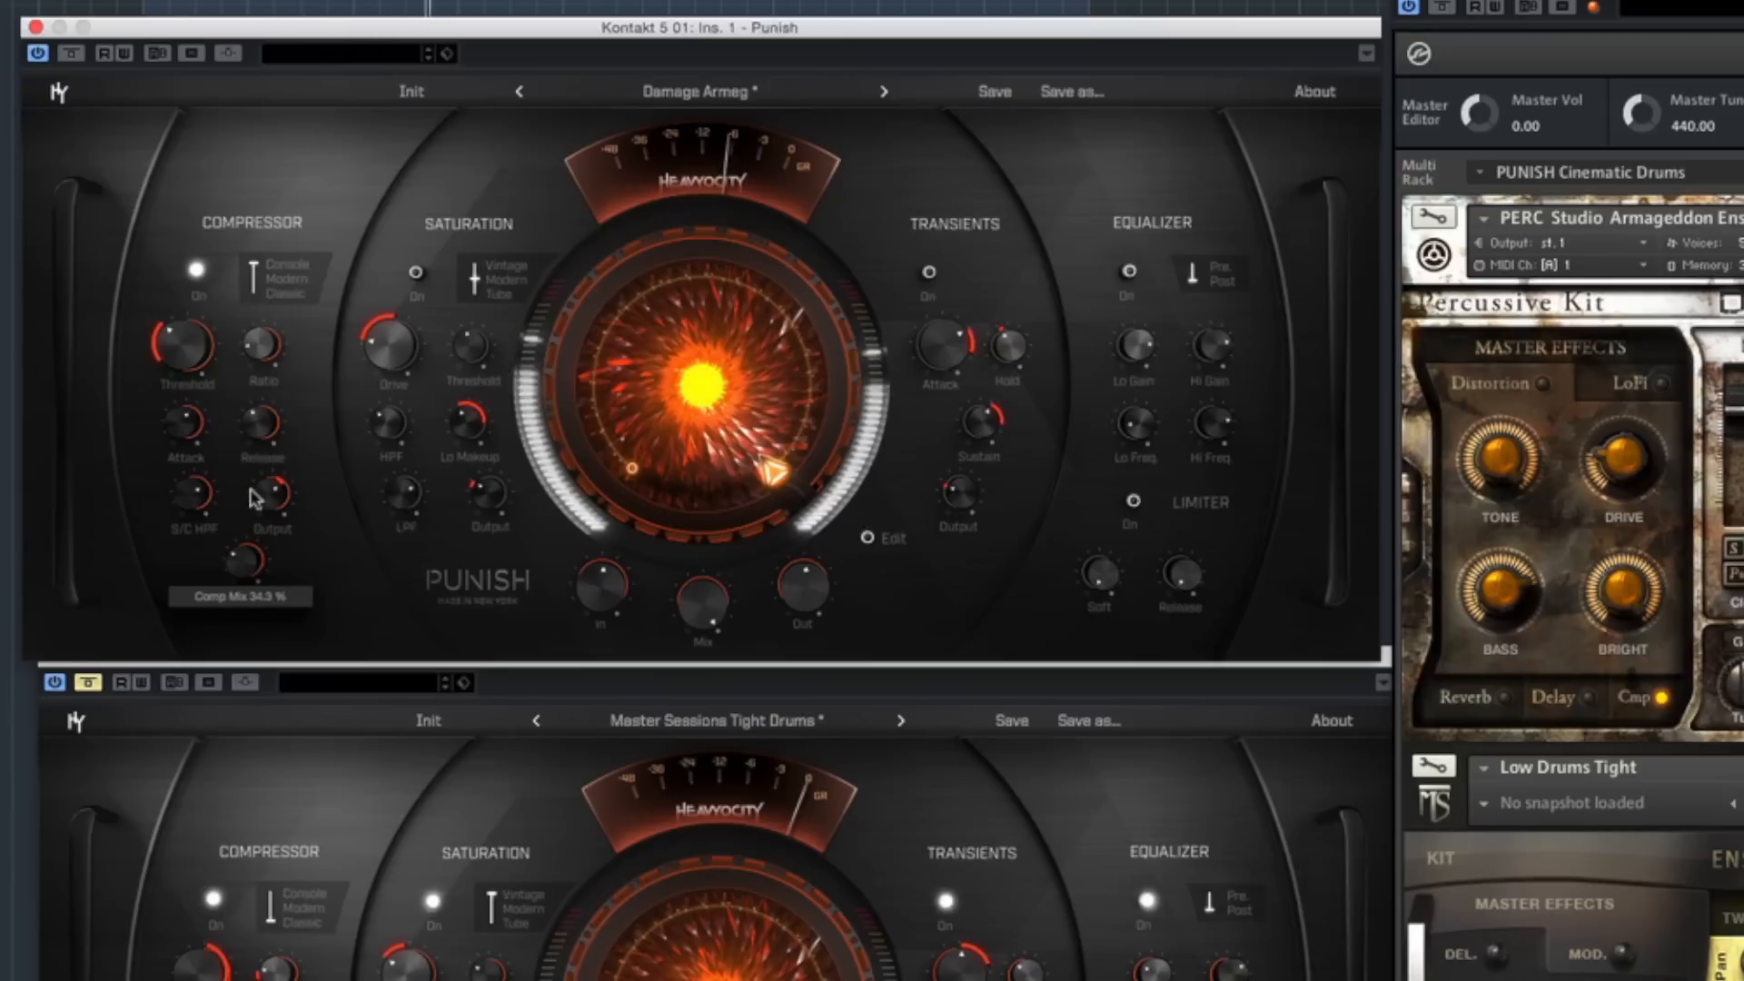
pyautogui.click(69, 54)
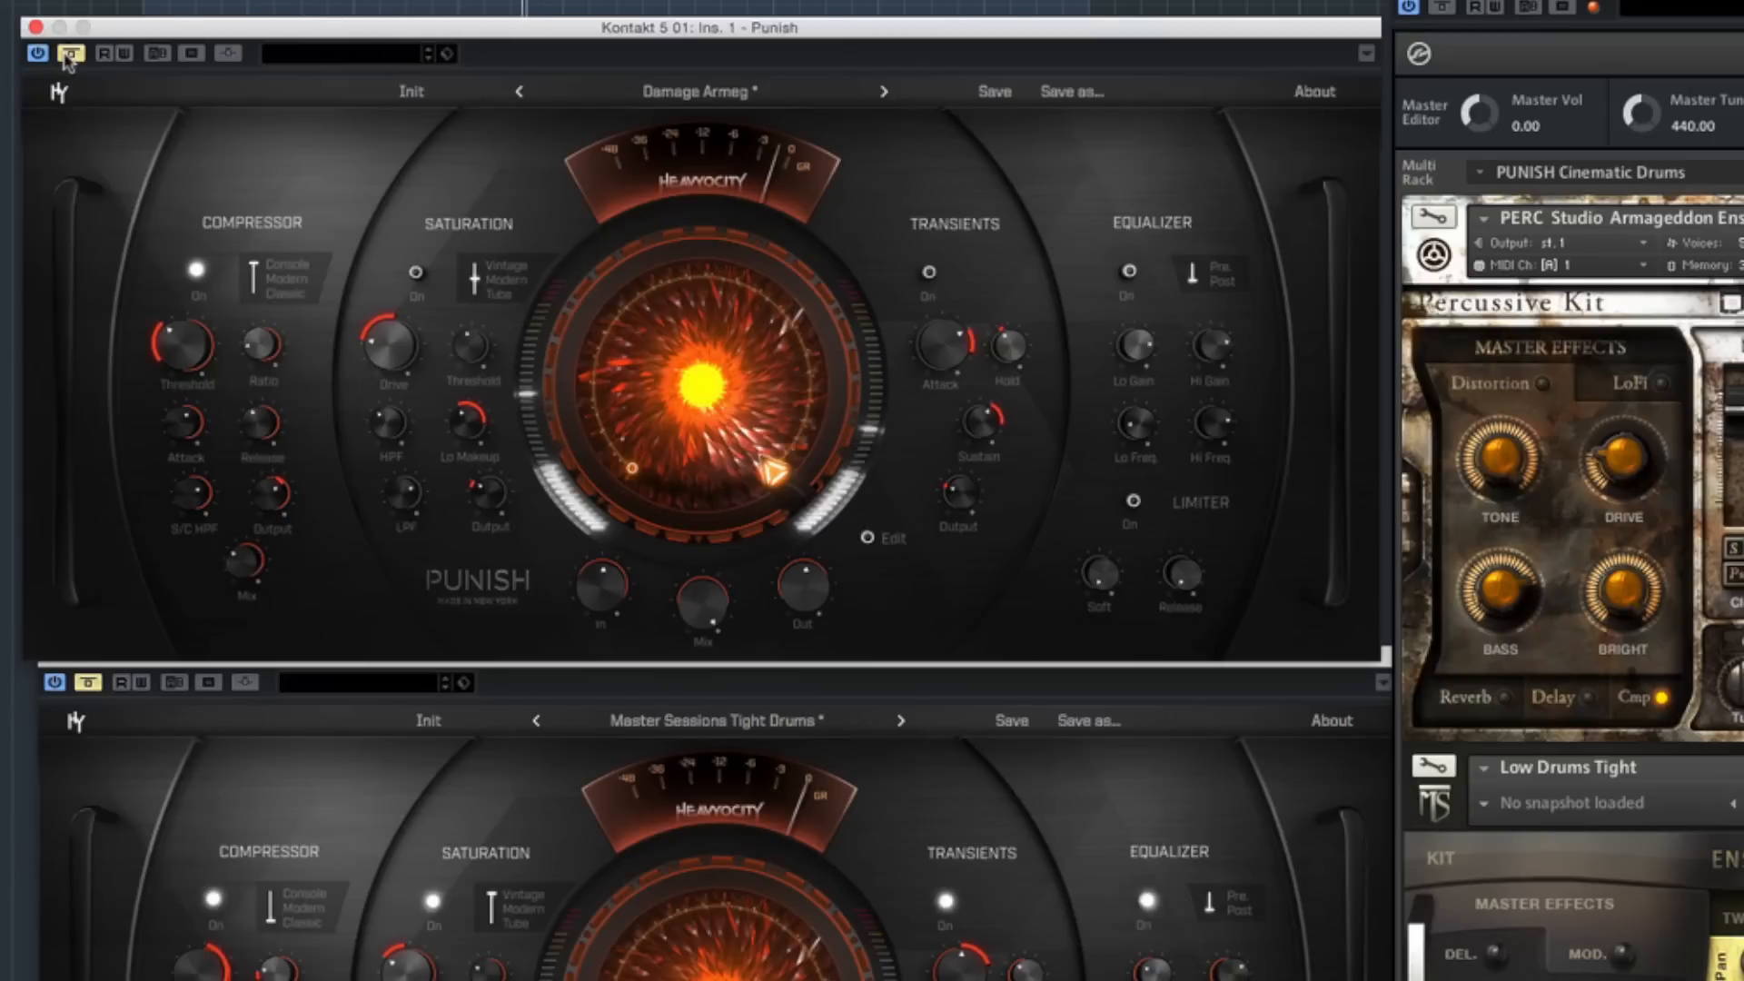
pyautogui.click(68, 55)
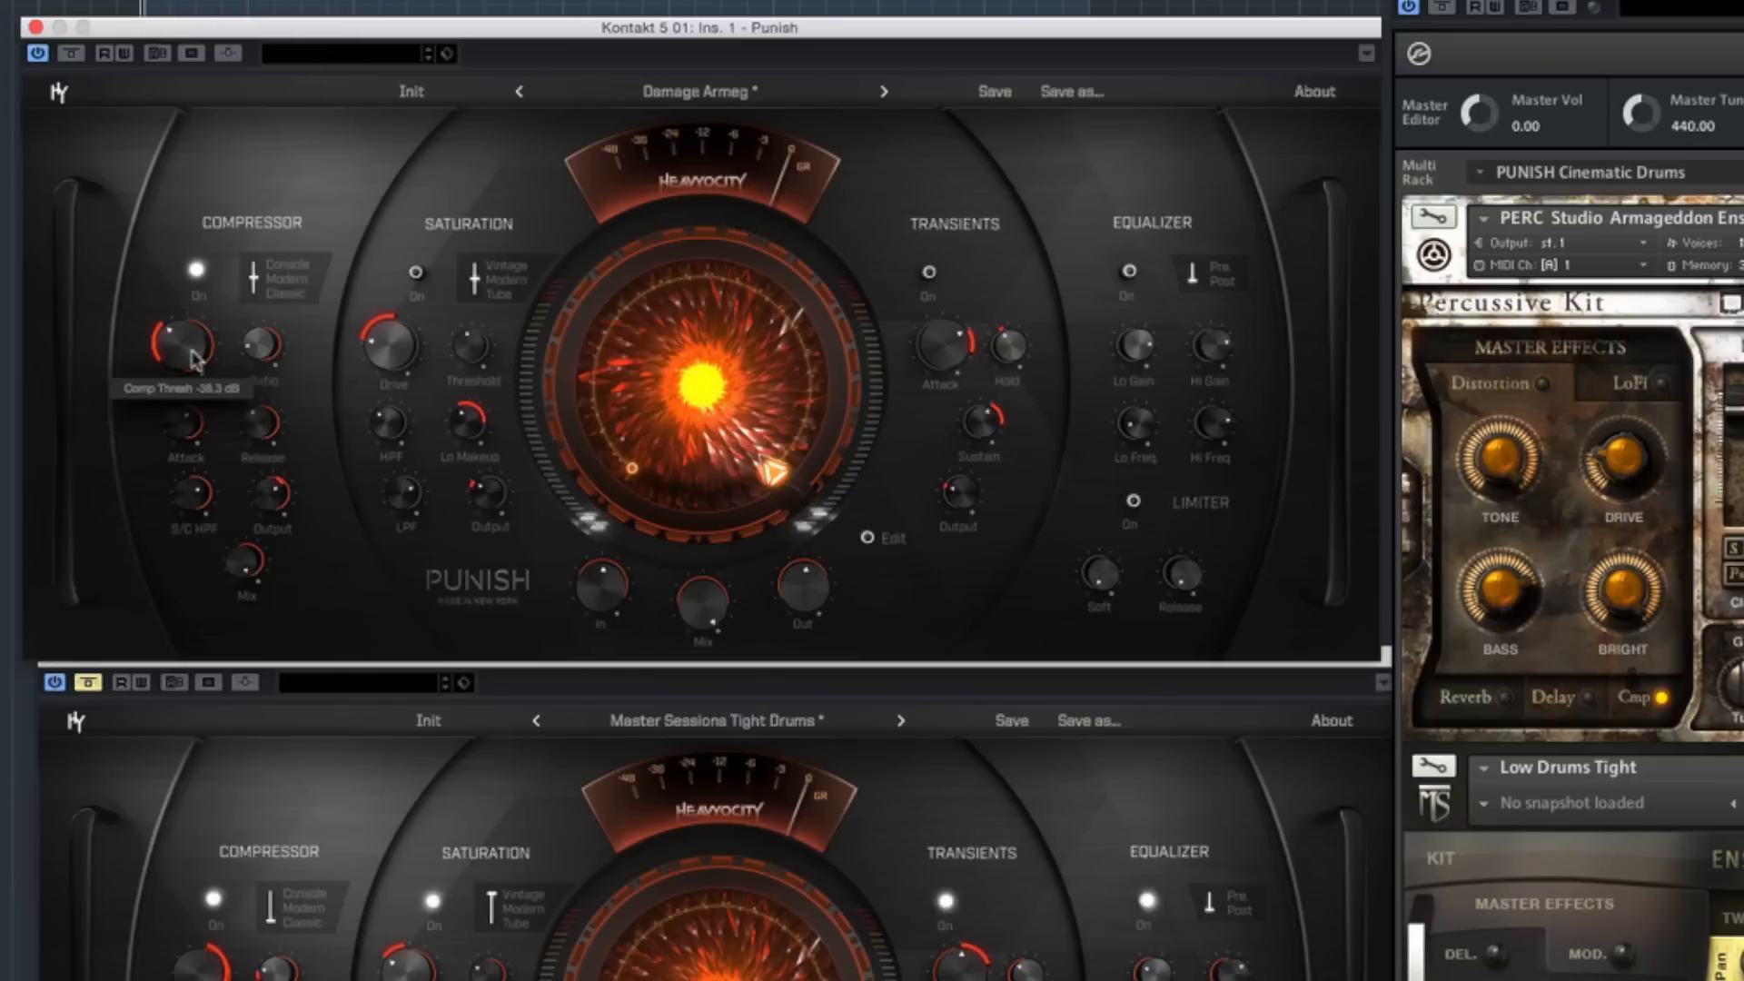
# - Raise the compressor's threshold in Modern mode and audition the drums
pyautogui.moveTo(210, 295); pyautogui.dragTo(214, 265)
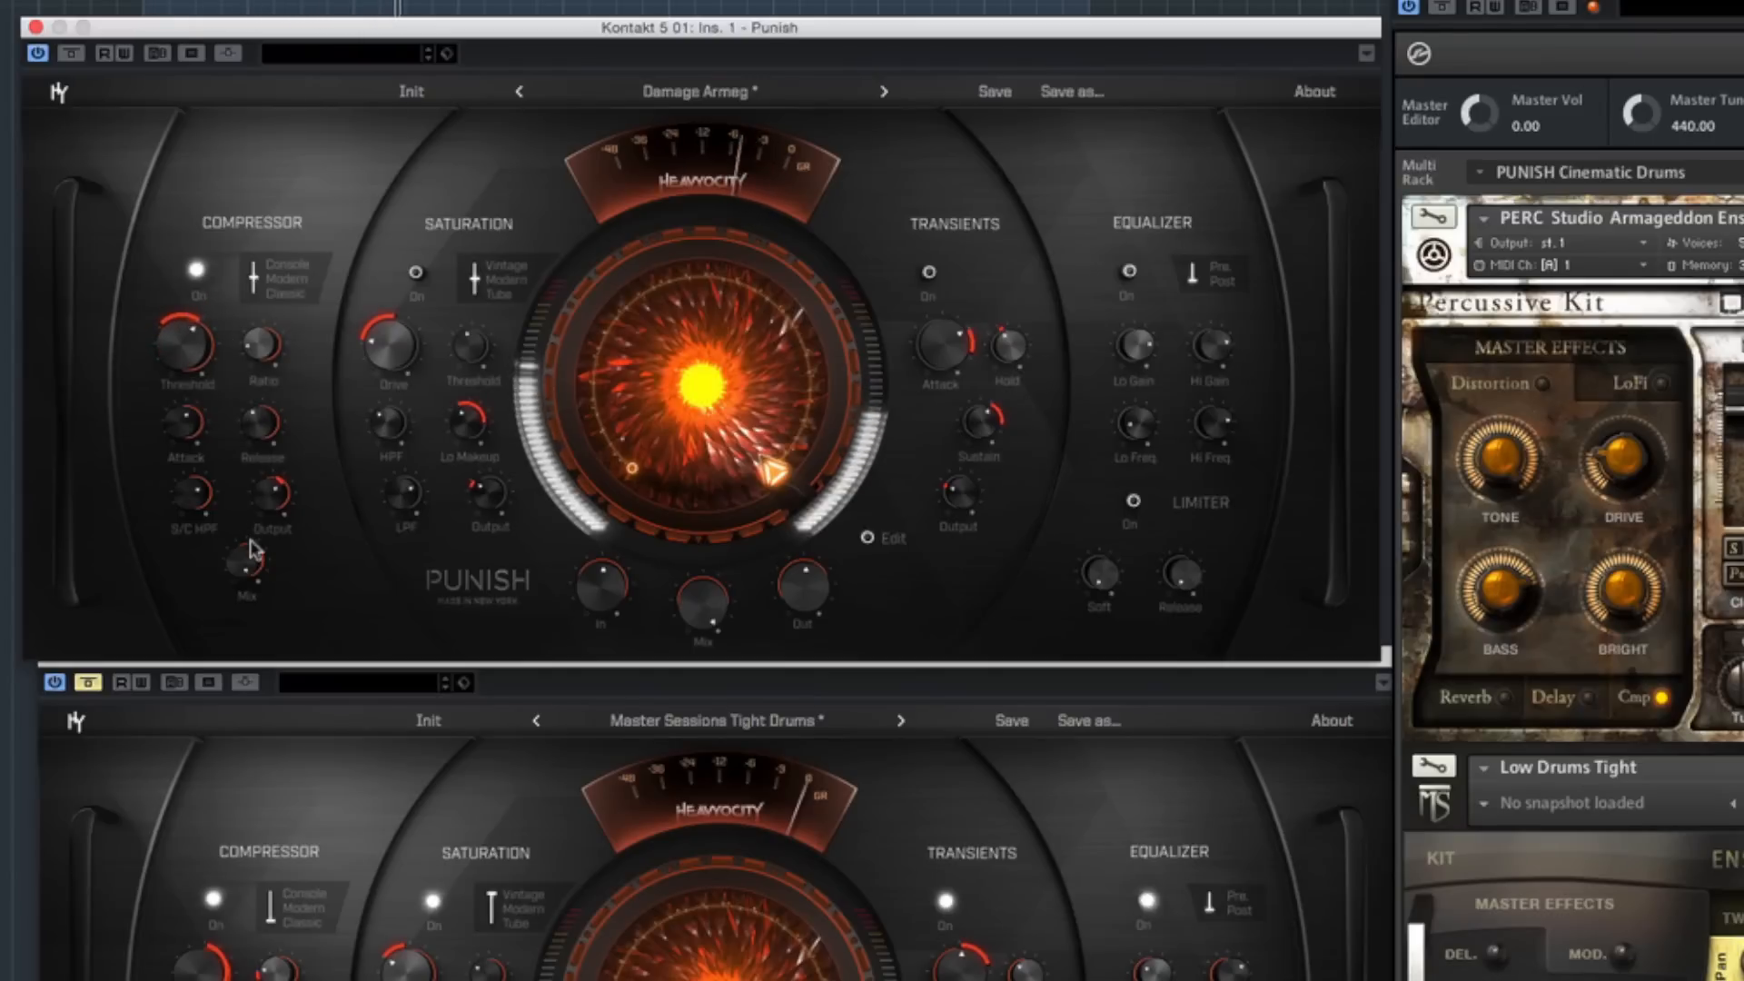
pyautogui.press('space')
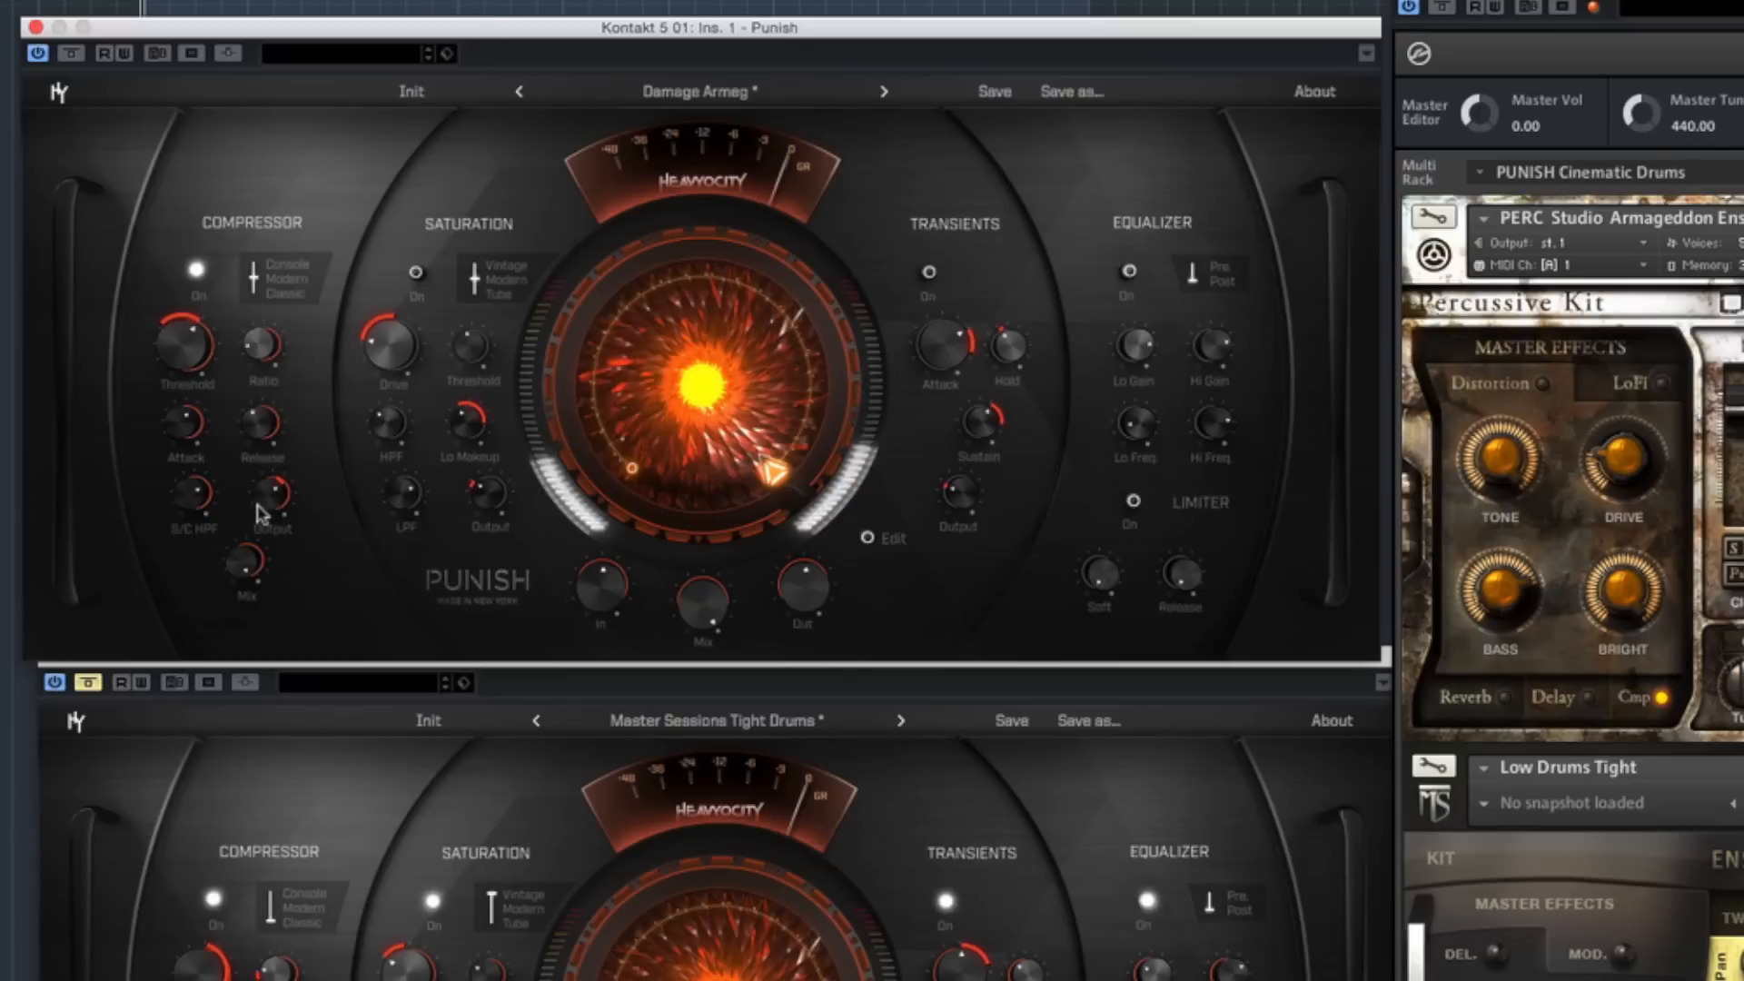
# - Adjust the compressor's ratio and play back the drums to hear it
pyautogui.moveTo(255, 355)
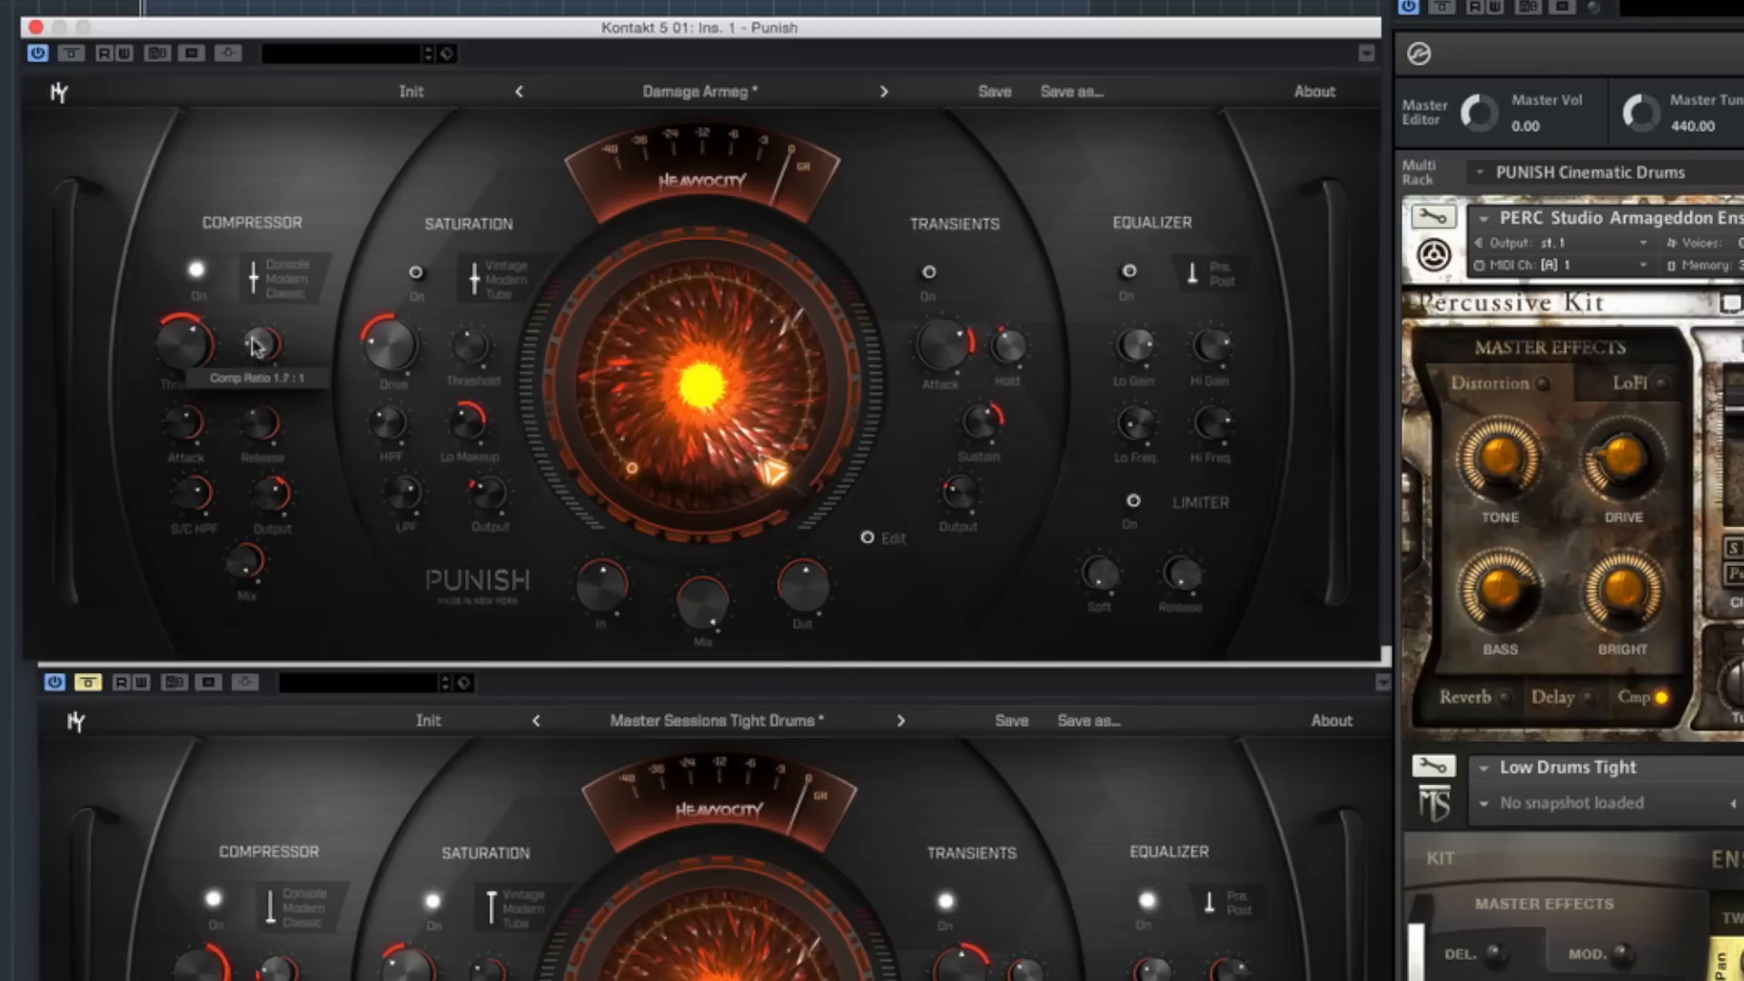
pyautogui.moveTo(269, 234); pyautogui.dragTo(261, 179)
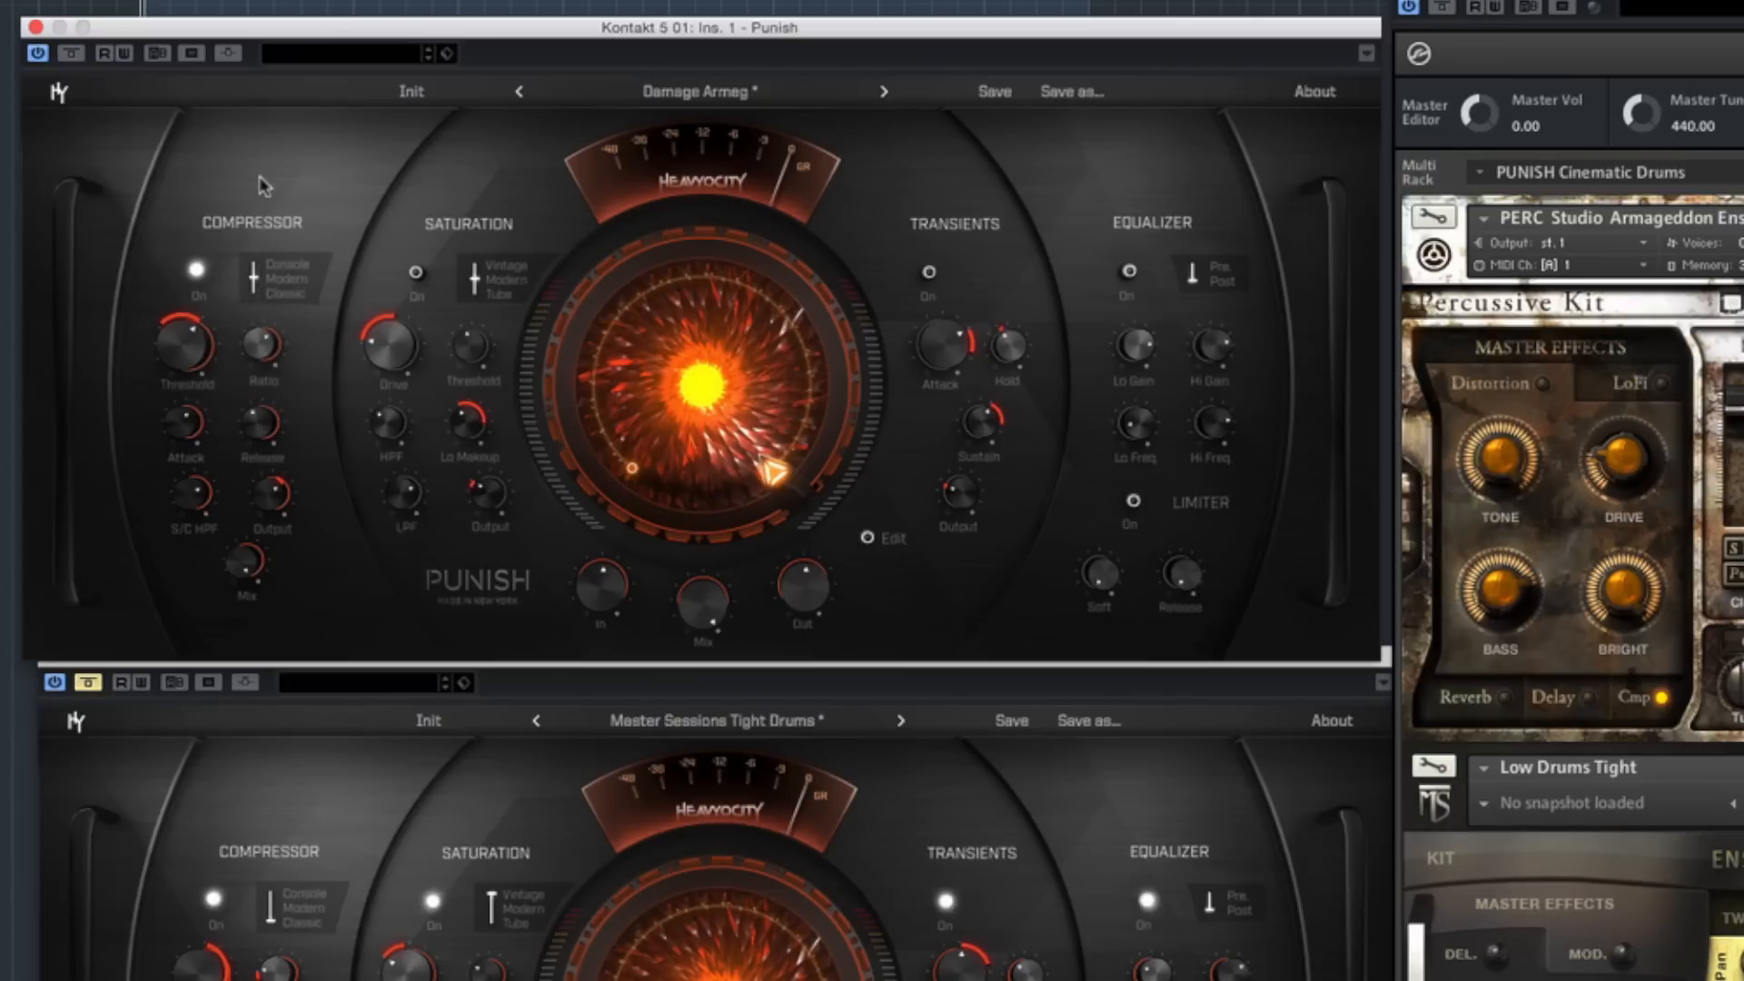
pyautogui.press('space')
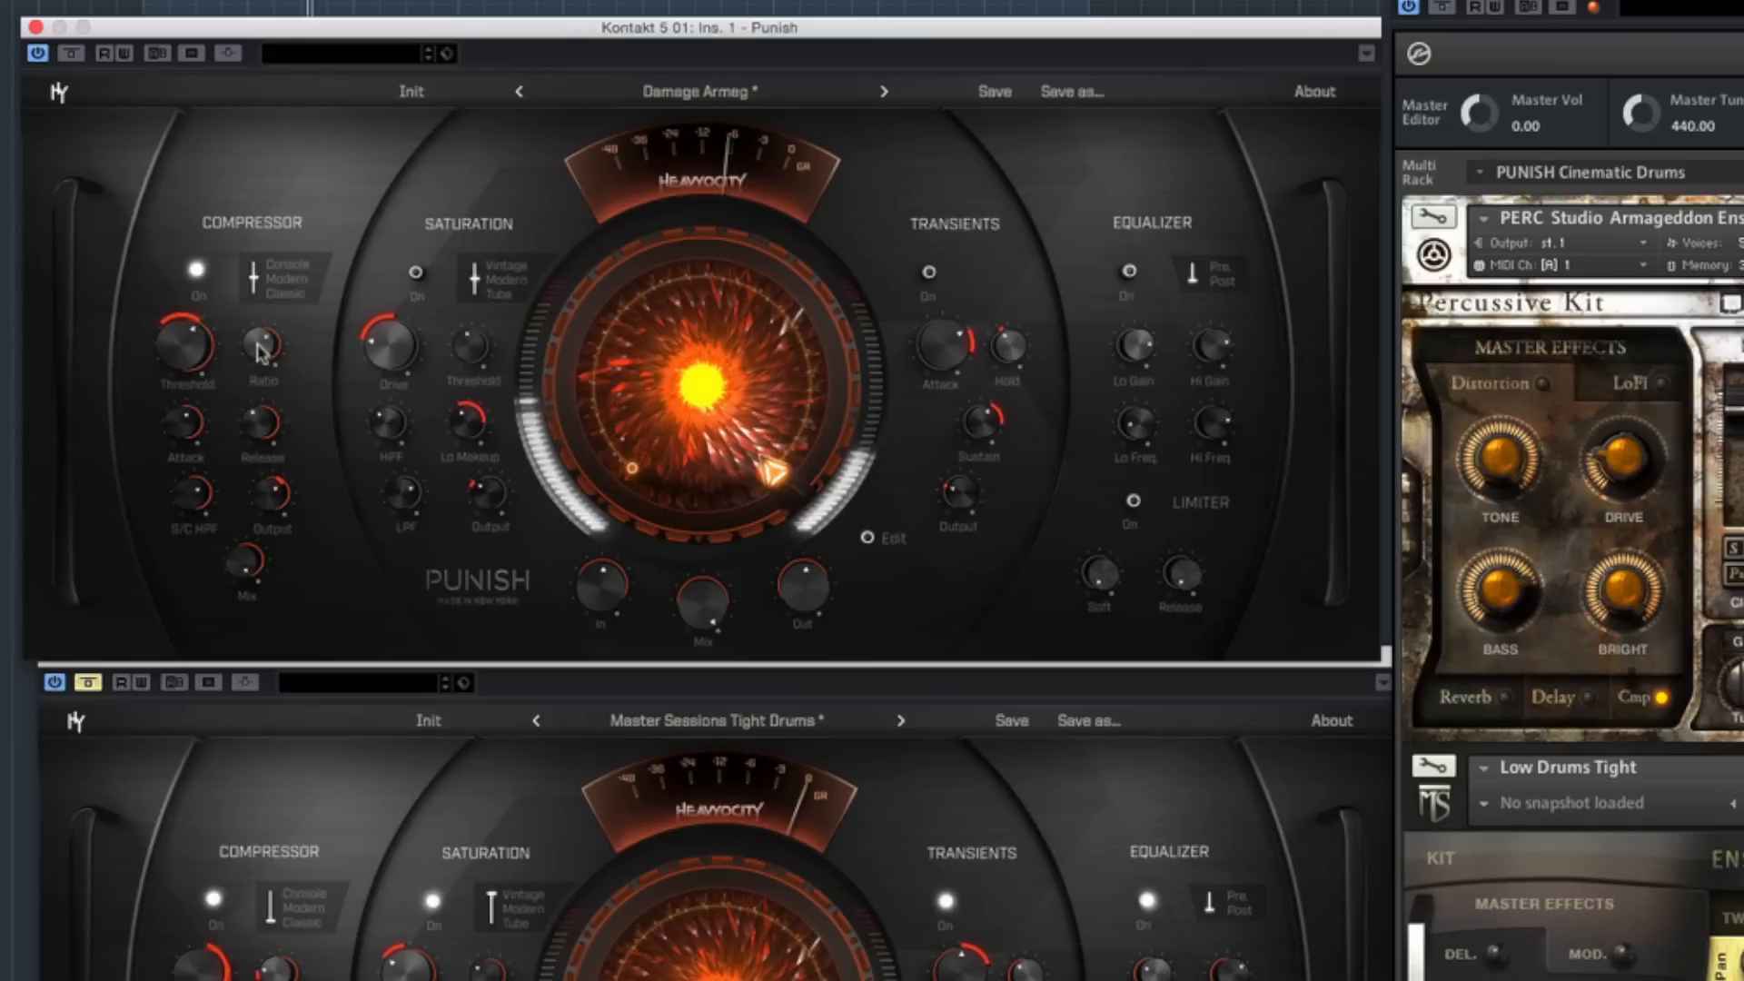
pyautogui.press('space')
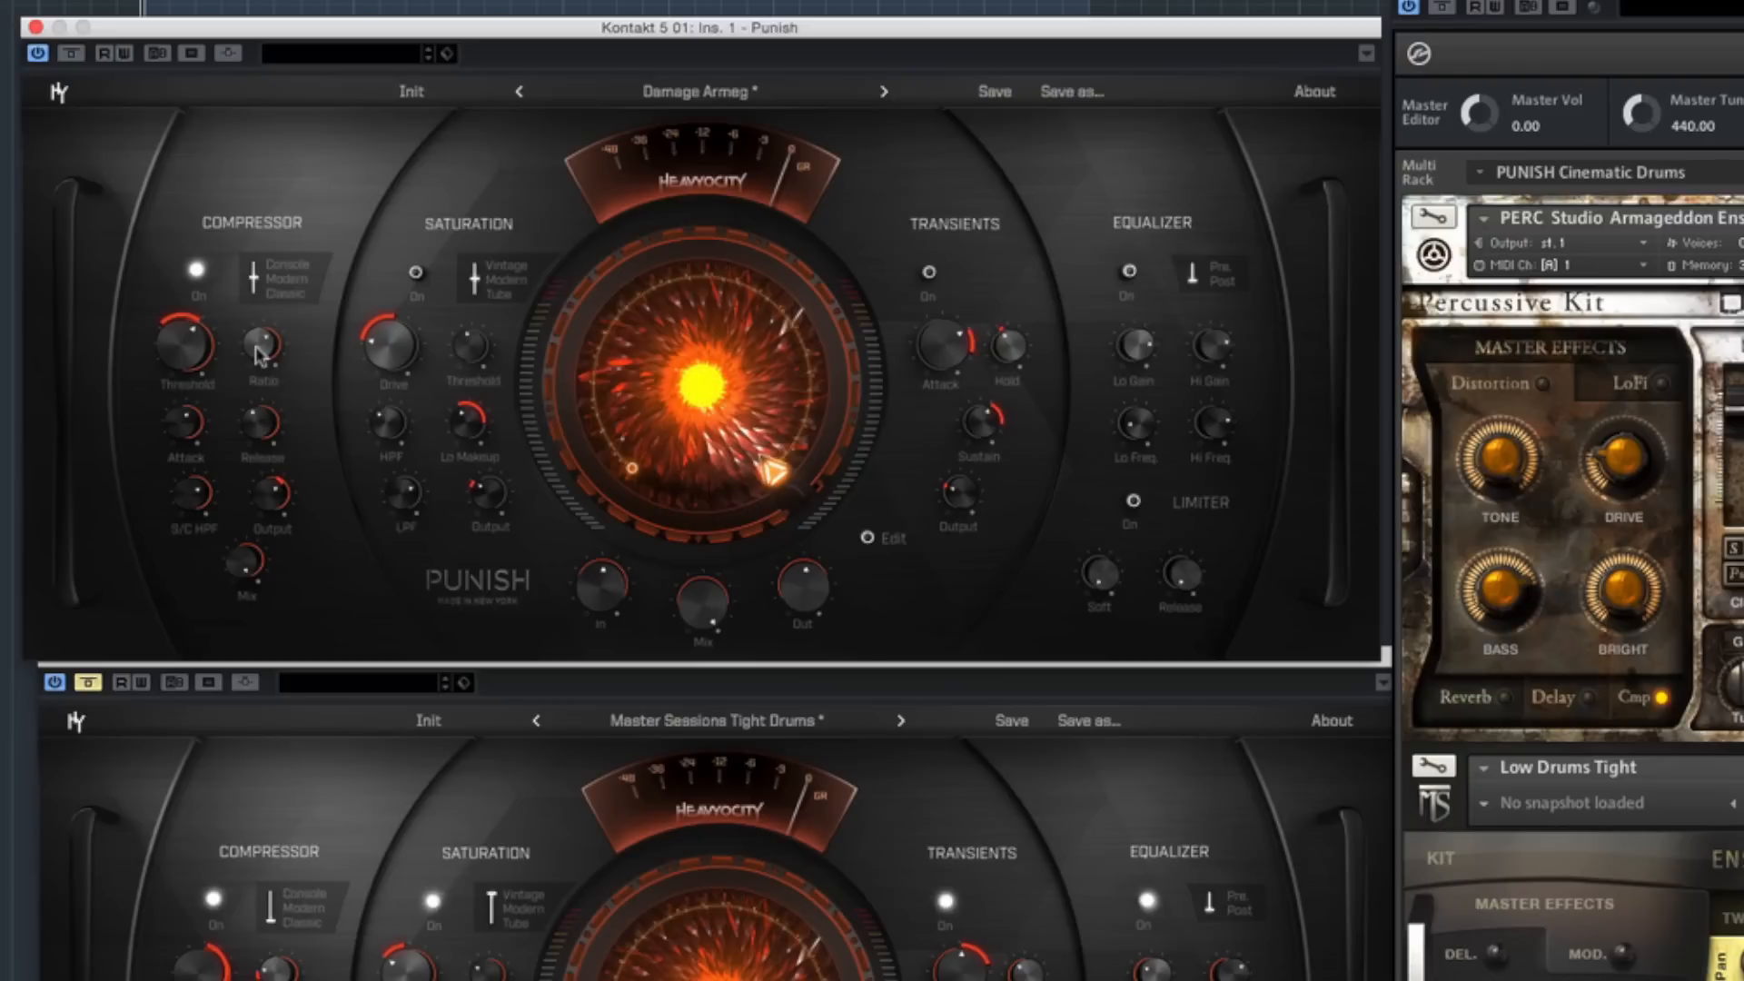
# - Play the drums and compare the Modern-mode compression at a 1.3:1 ratio with the compressor switched on and off
pyautogui.press('space')
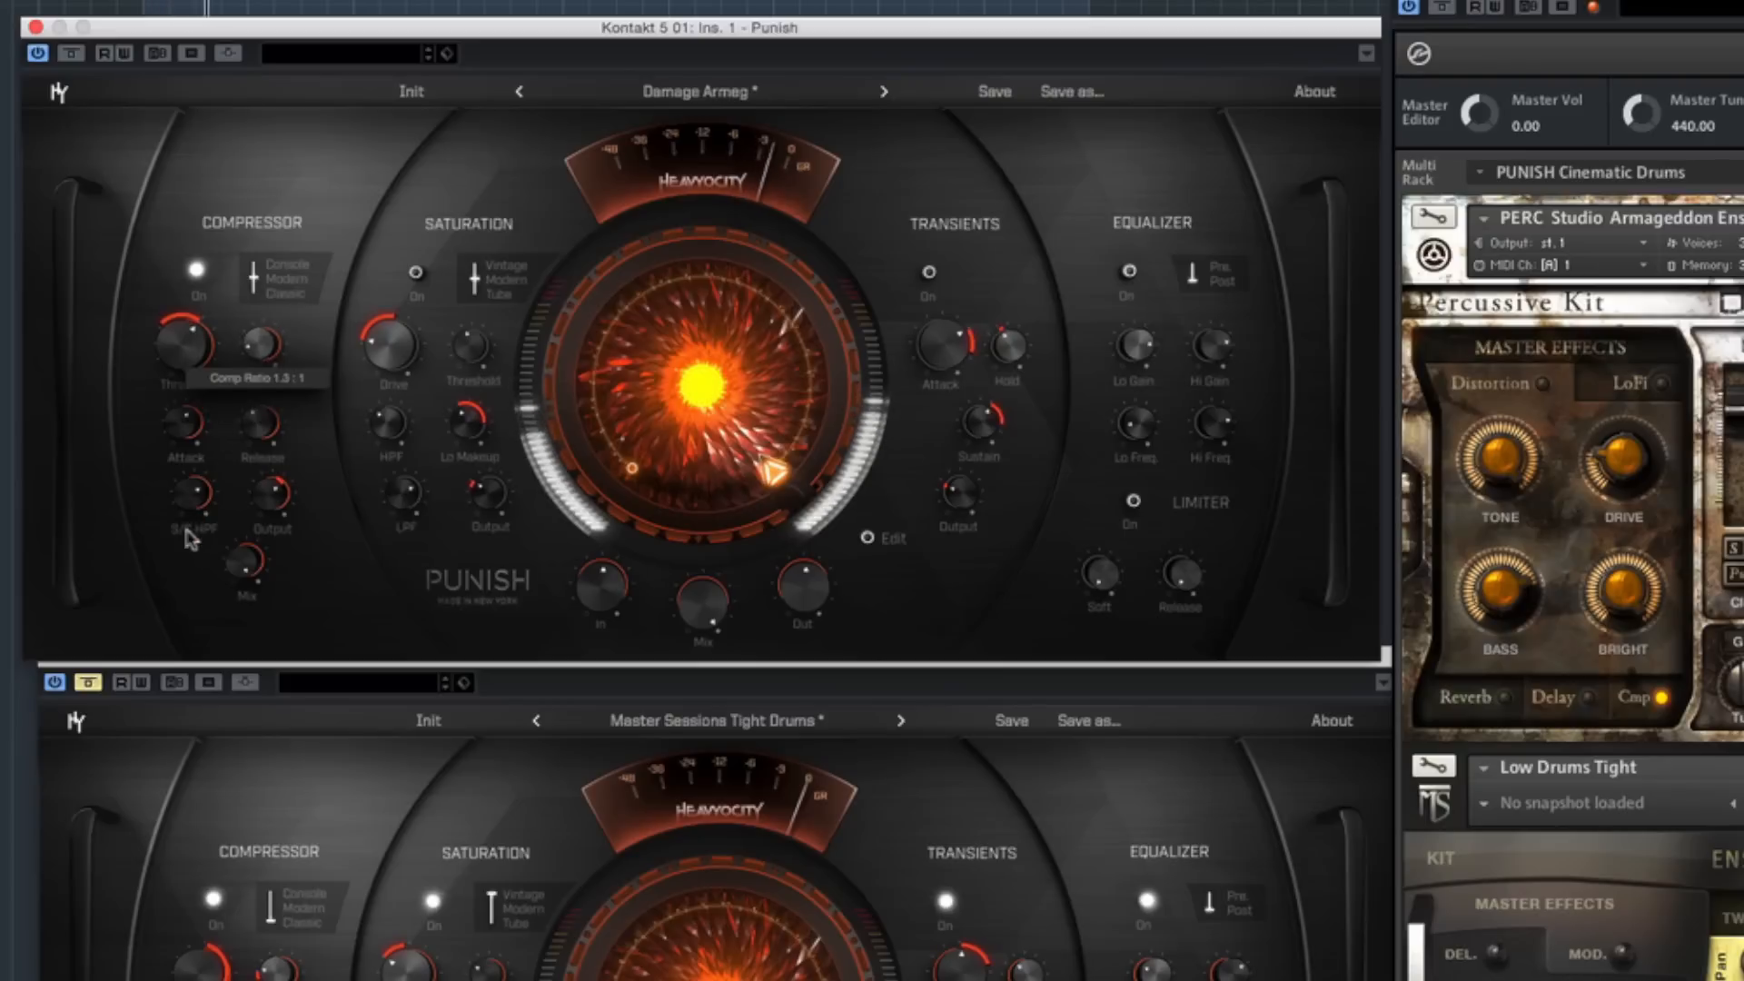
pyautogui.moveTo(184, 342)
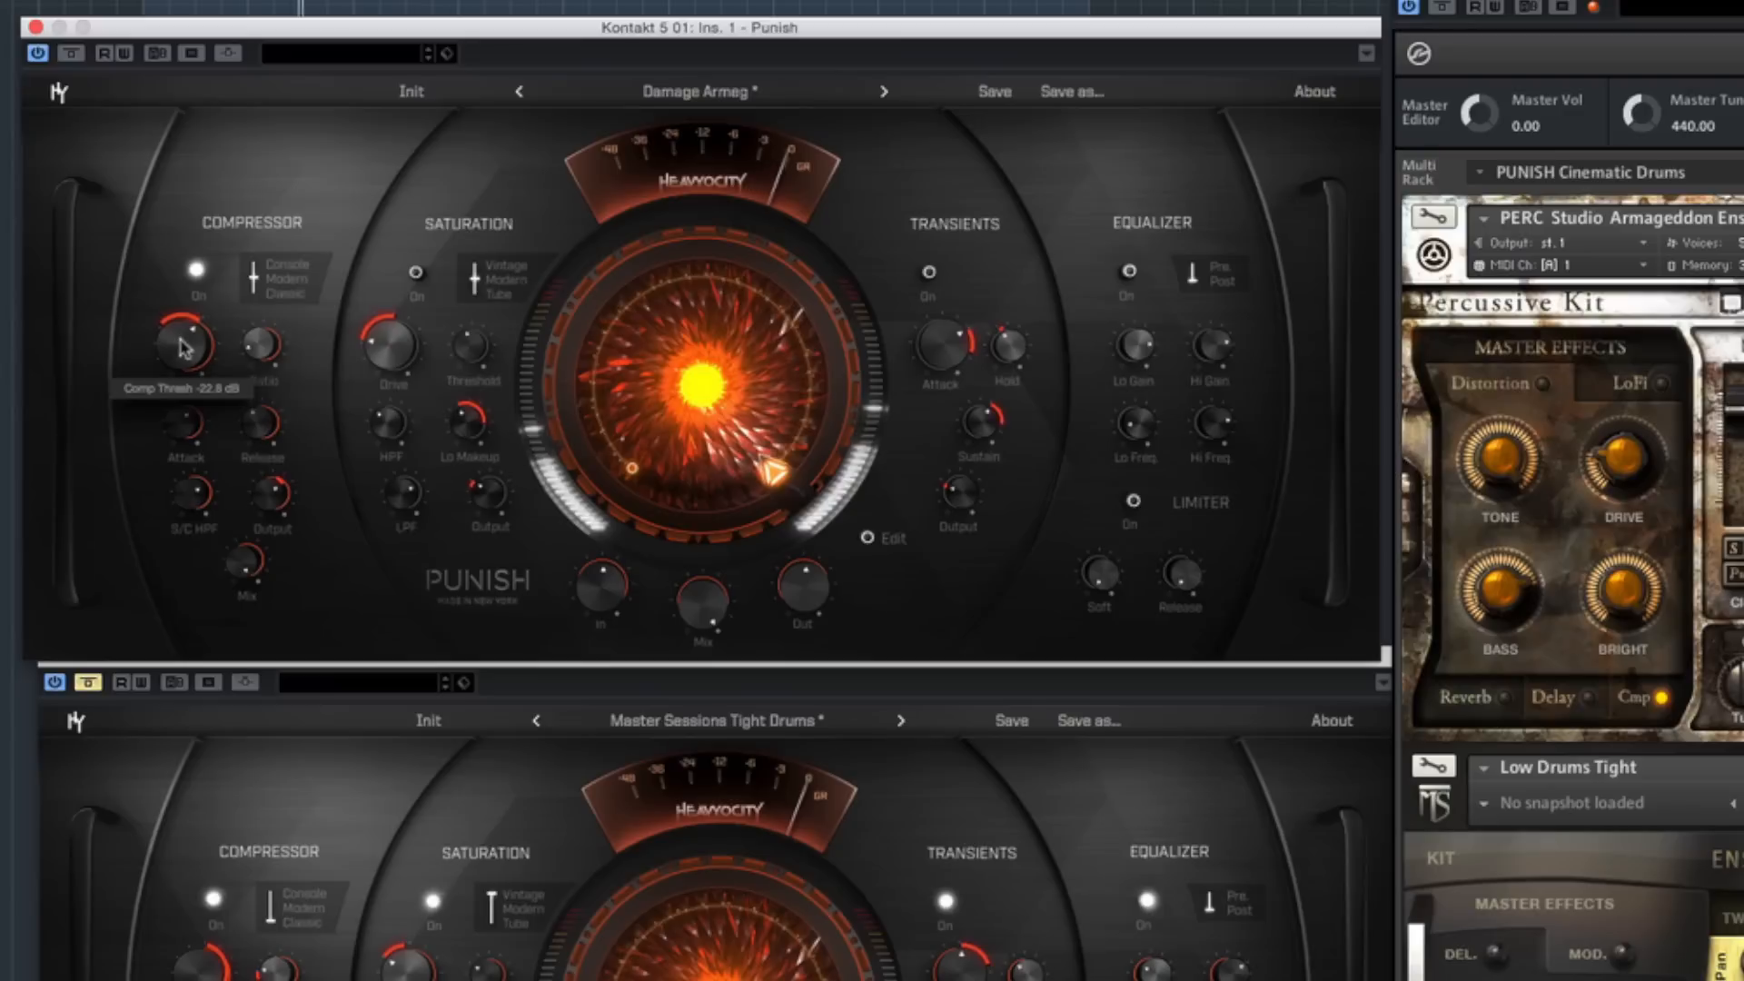
pyautogui.click(196, 270)
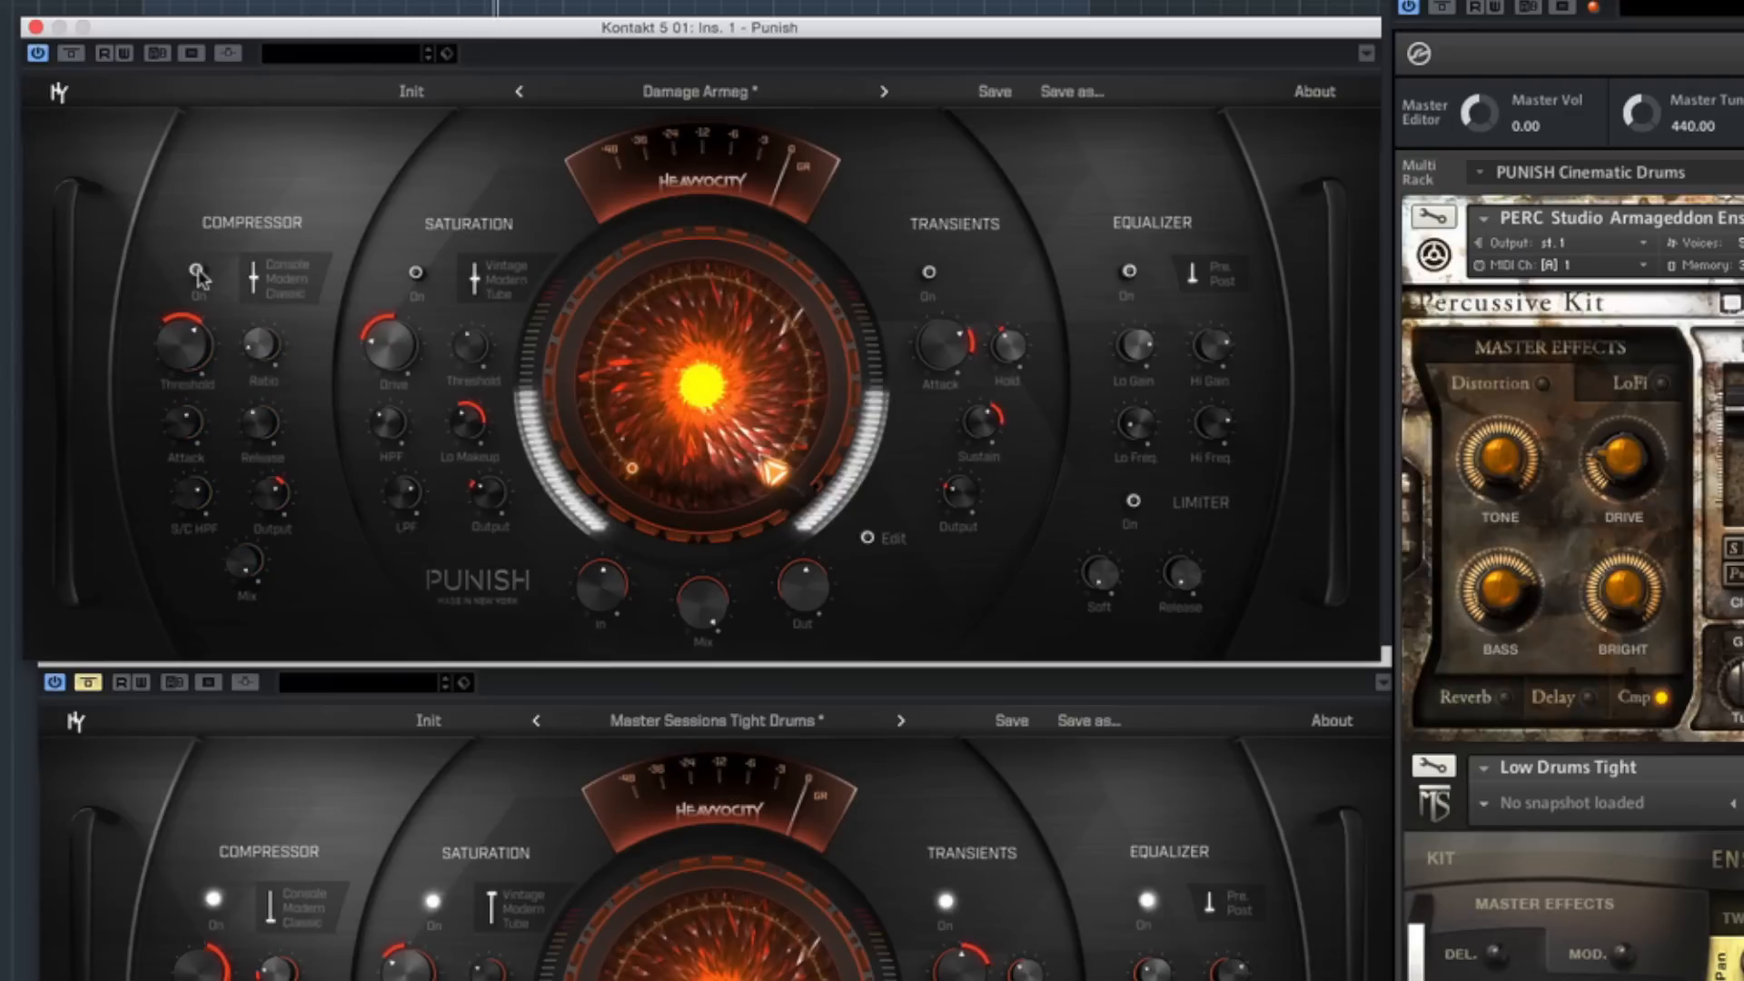
pyautogui.click(197, 270)
pyautogui.moveTo(263, 498)
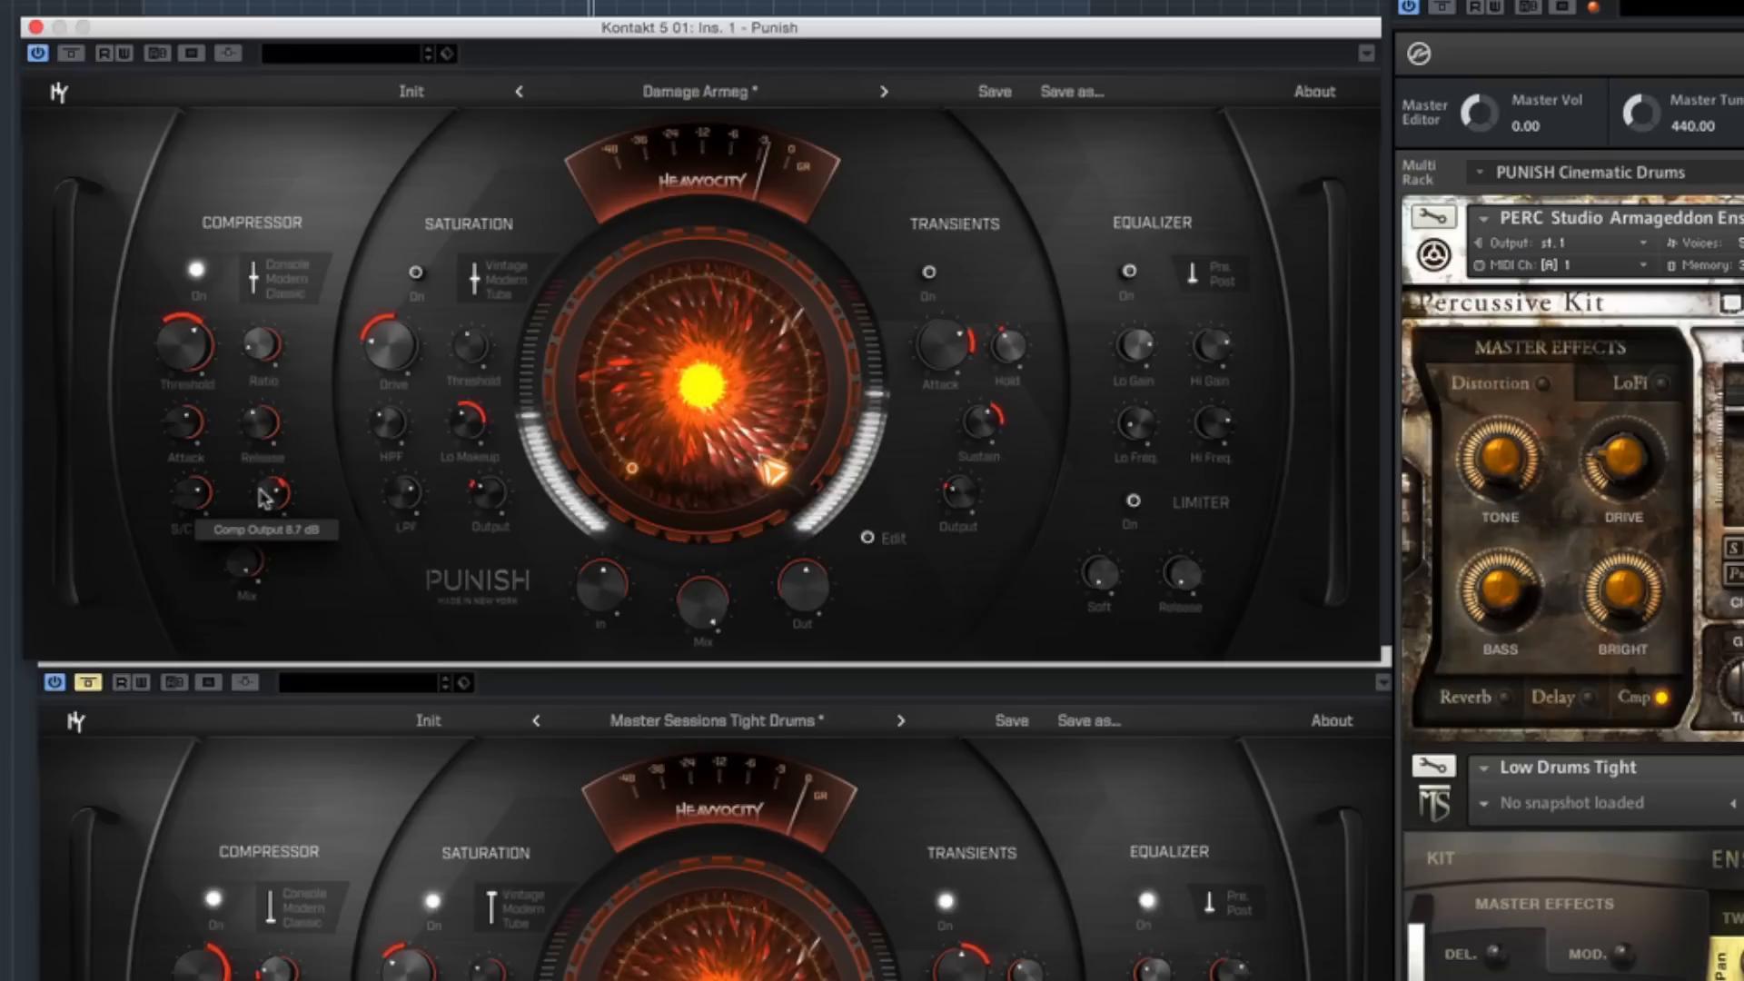
pyautogui.click(196, 271)
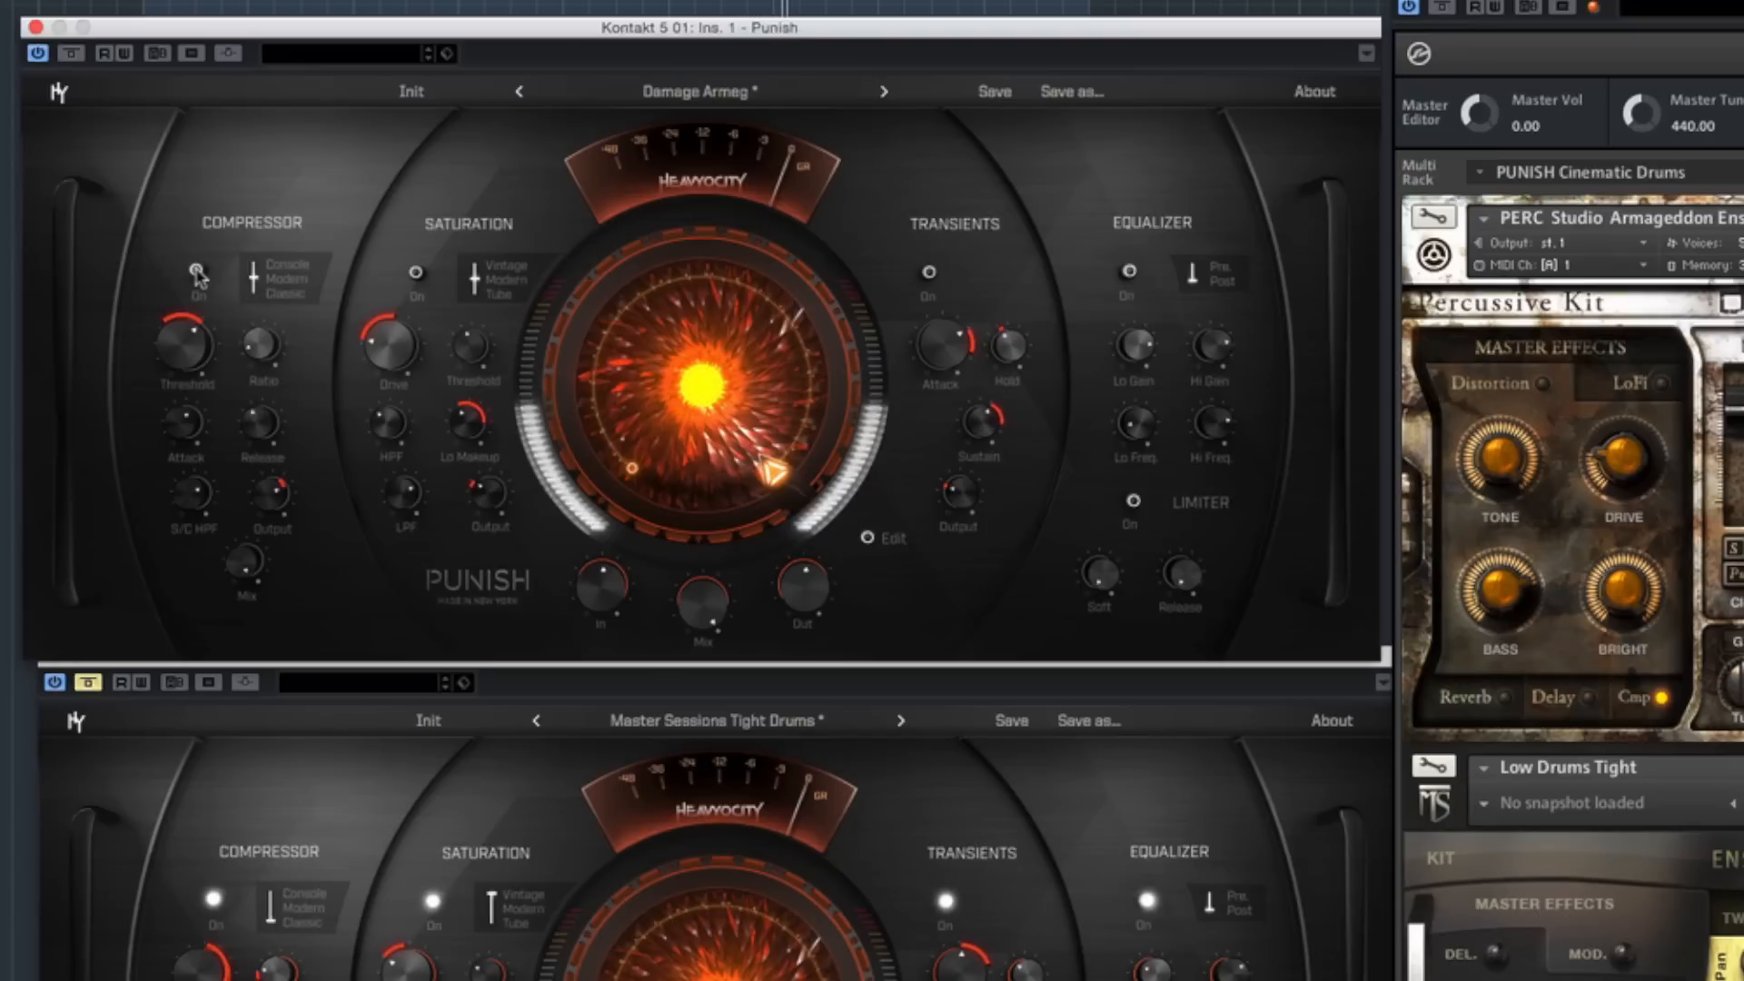
pyautogui.click(196, 271)
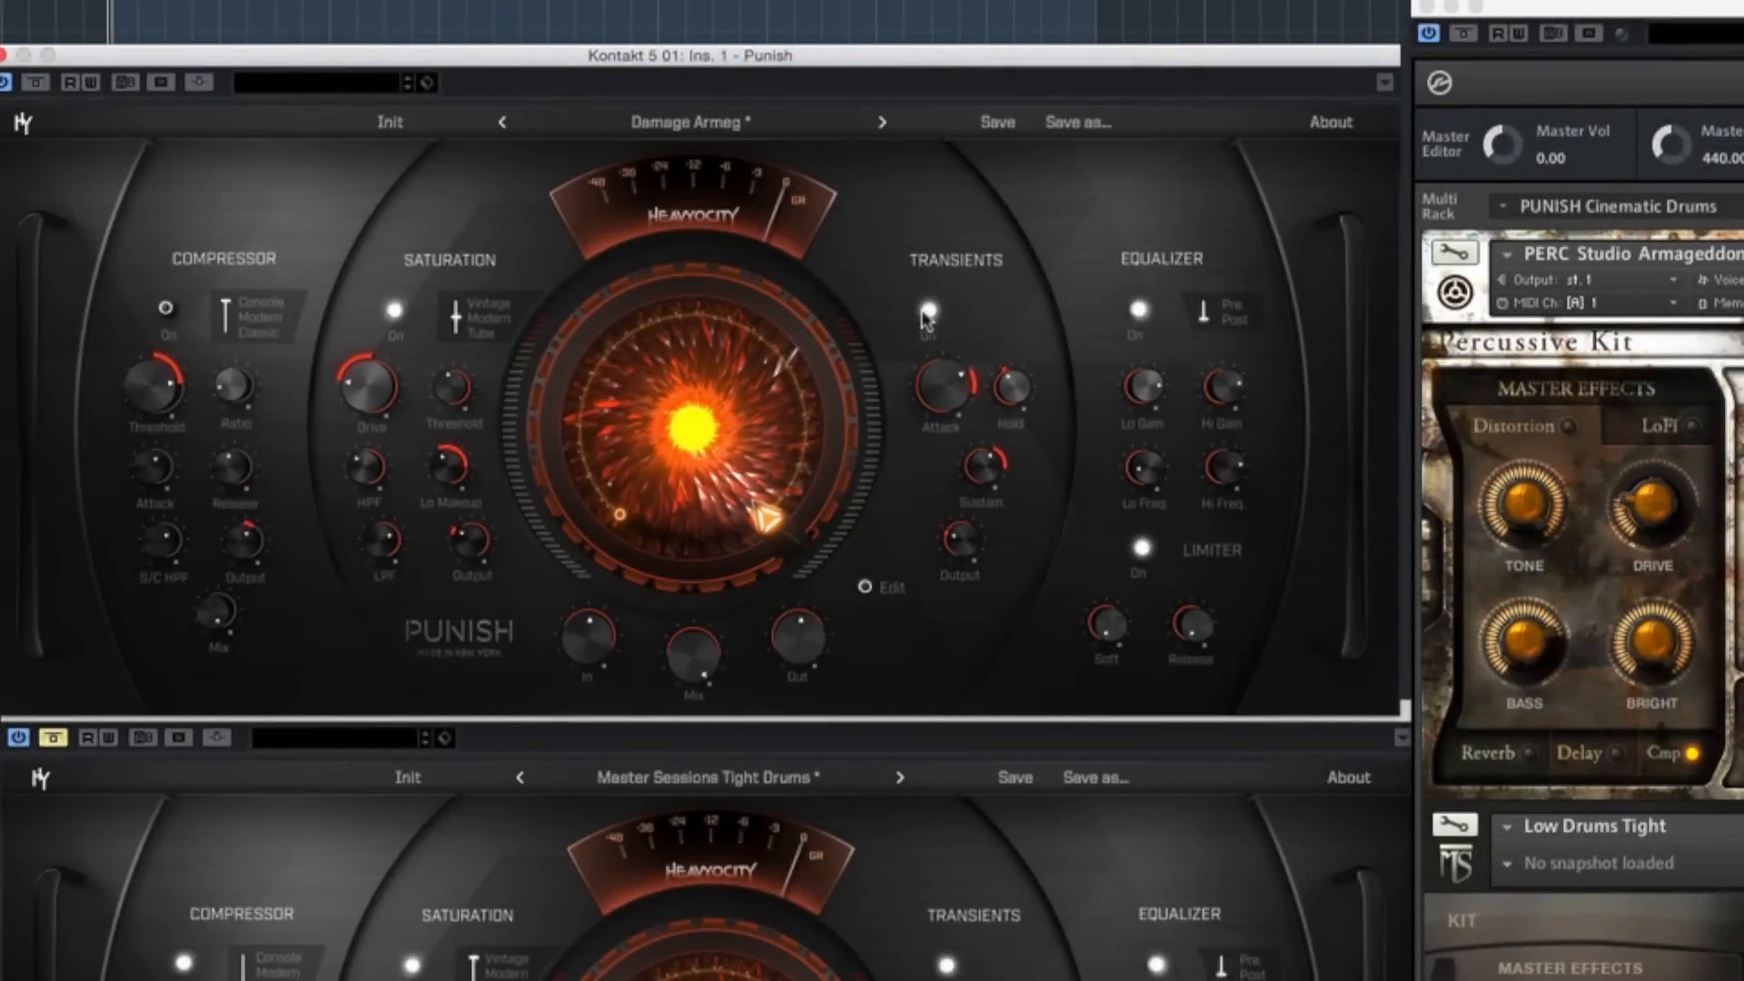
# - Isolate the saturation by switching off the transients, equalizer and limiter, and set its mode to Tube
pyautogui.click(928, 311)
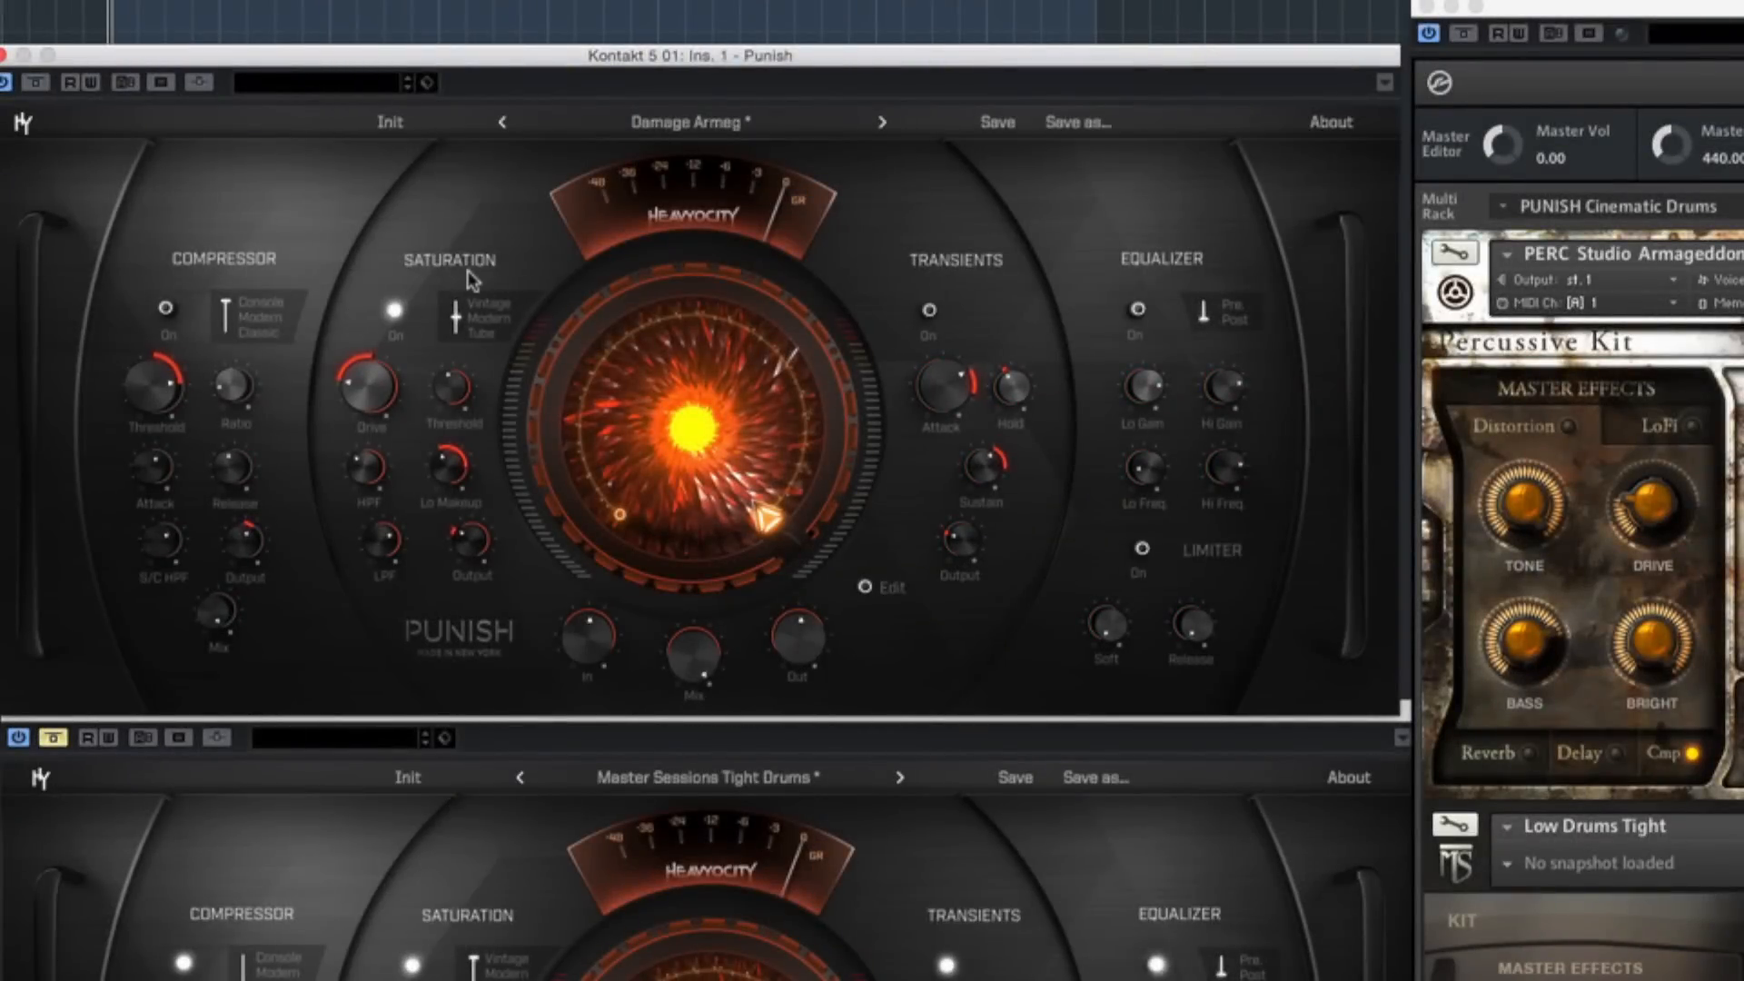
pyautogui.click(489, 336)
pyautogui.click(480, 333)
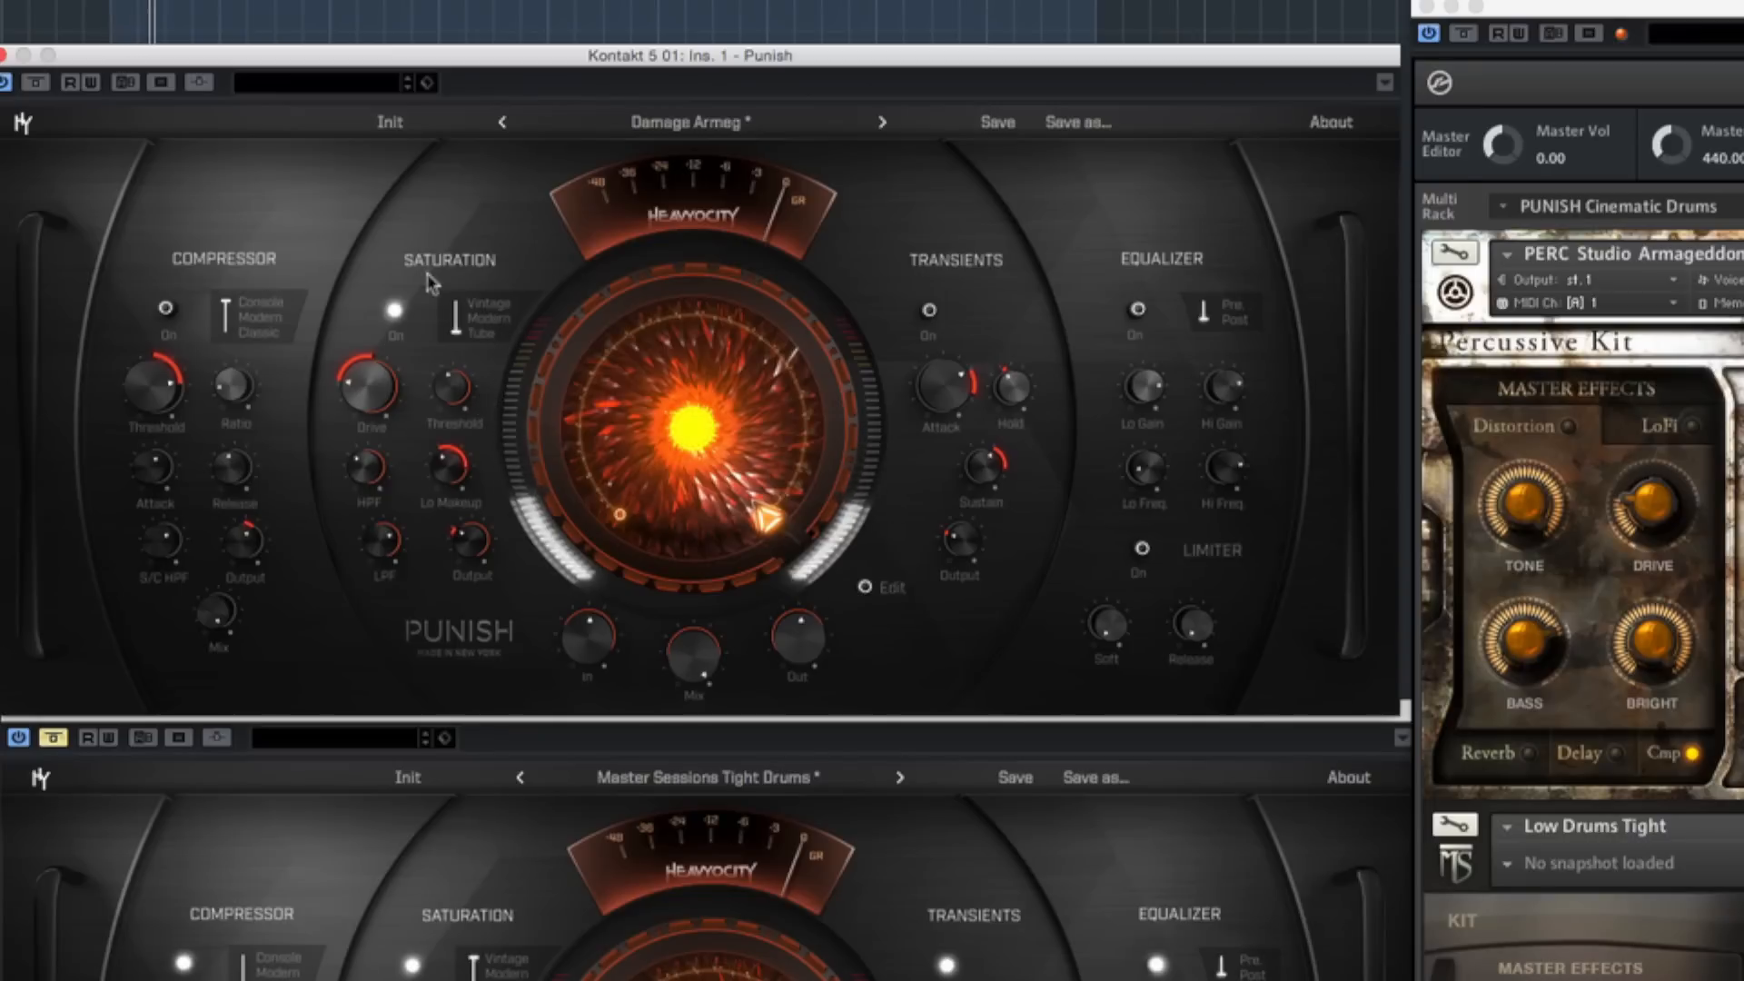
# - Compare the Tube saturation on and off during playback, and try lower and higher drive amounts
pyautogui.click(395, 310)
pyautogui.click(395, 311)
pyautogui.moveTo(378, 407)
pyautogui.moveTo(377, 407); pyautogui.dragTo(385, 476)
pyautogui.moveTo(384, 485); pyautogui.dragTo(374, 383)
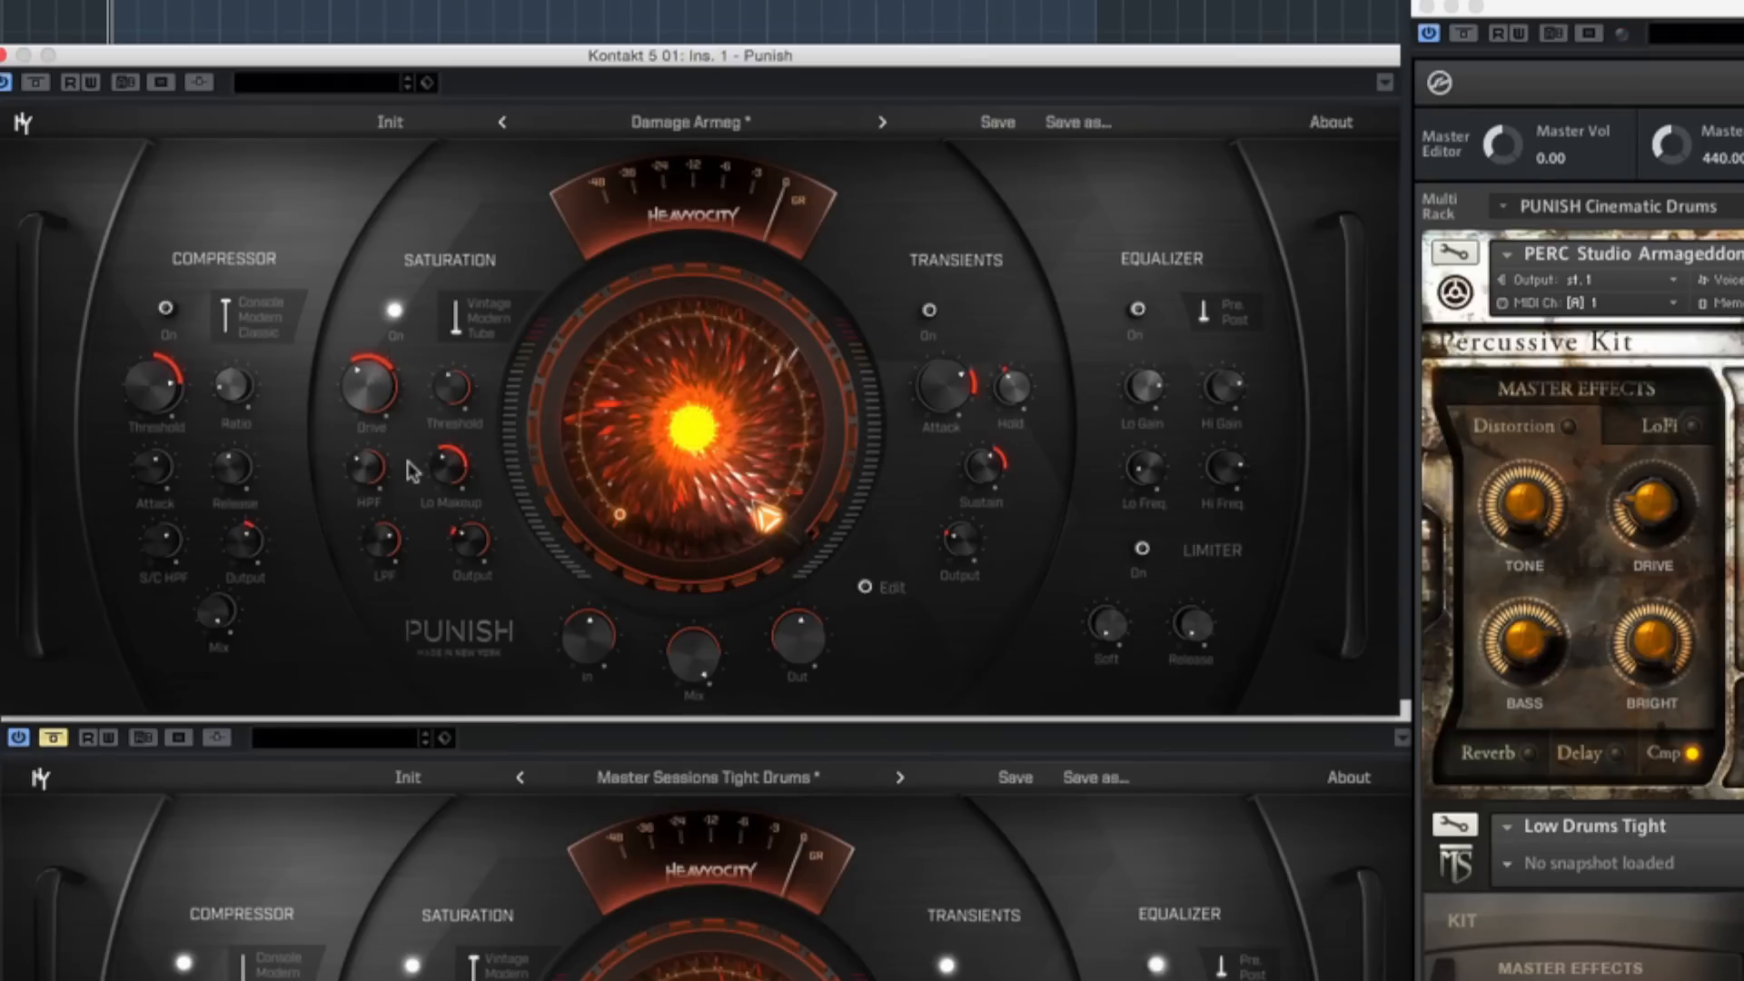
# - Combine the compressor with the Tube saturation at a slightly lower drive, comparing the result against the plugin bypass
pyautogui.click(154, 320)
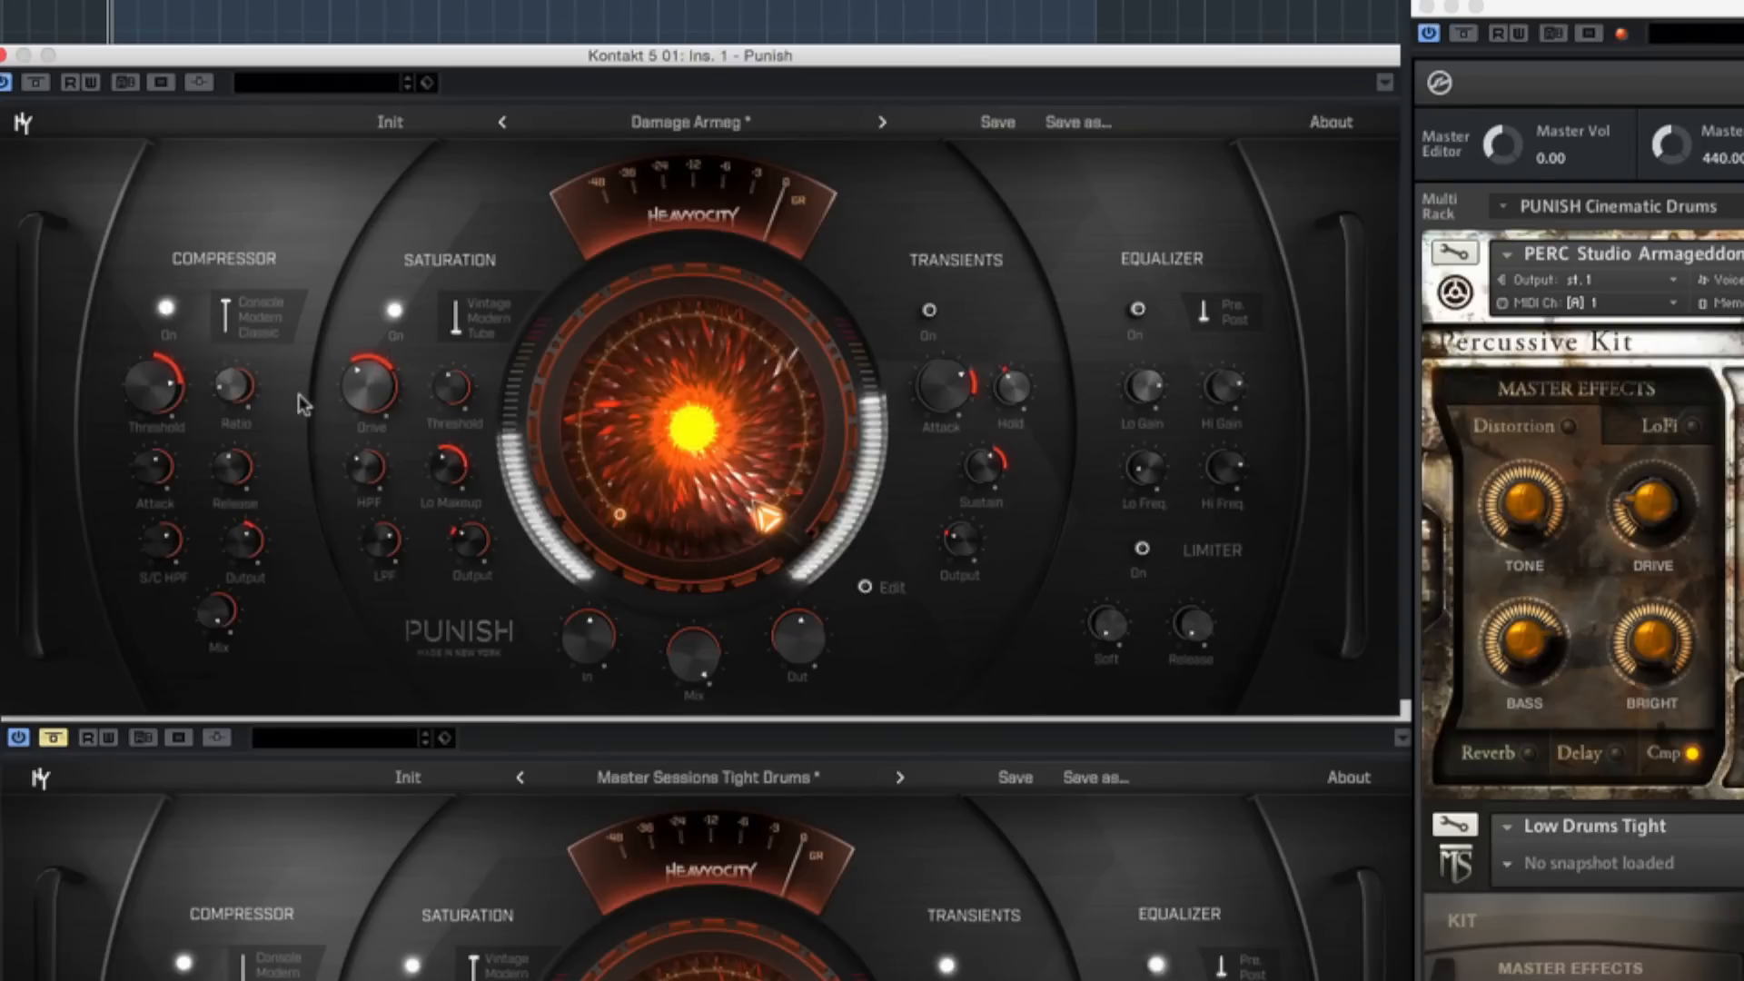
pyautogui.moveTo(359, 407)
pyautogui.mouseDown()
pyautogui.moveTo(350, 458)
pyautogui.moveTo(351, 418)
pyautogui.mouseUp()
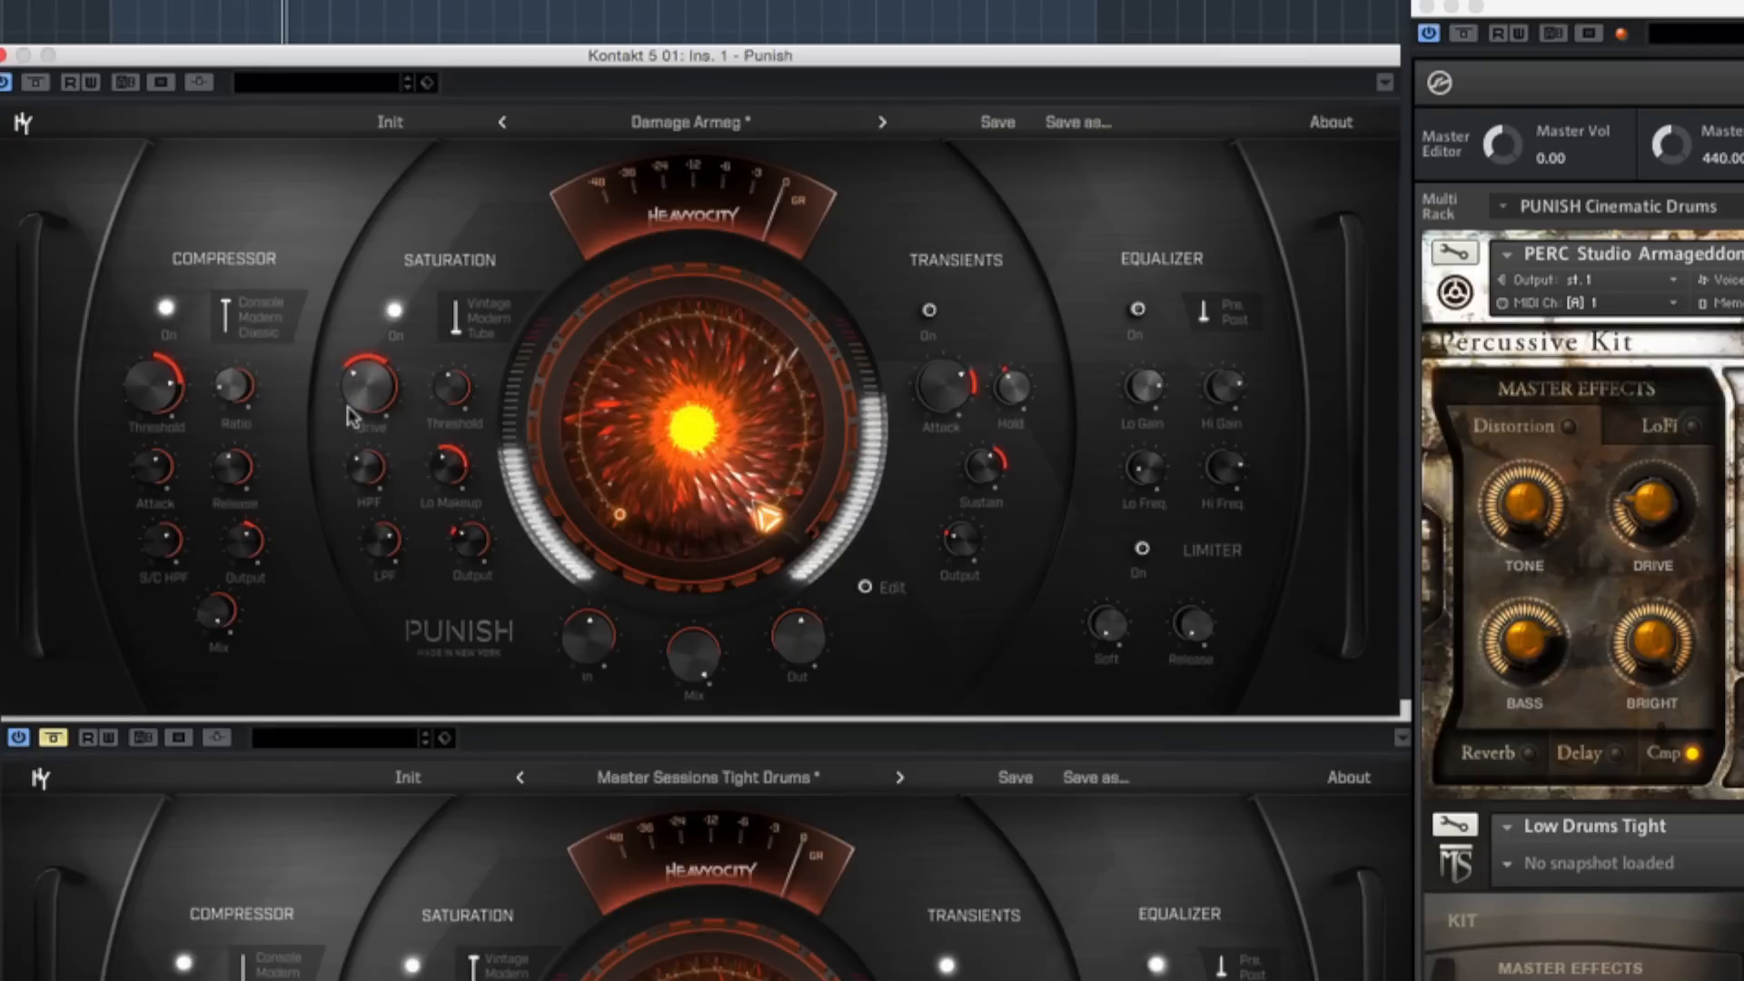
pyautogui.click(36, 83)
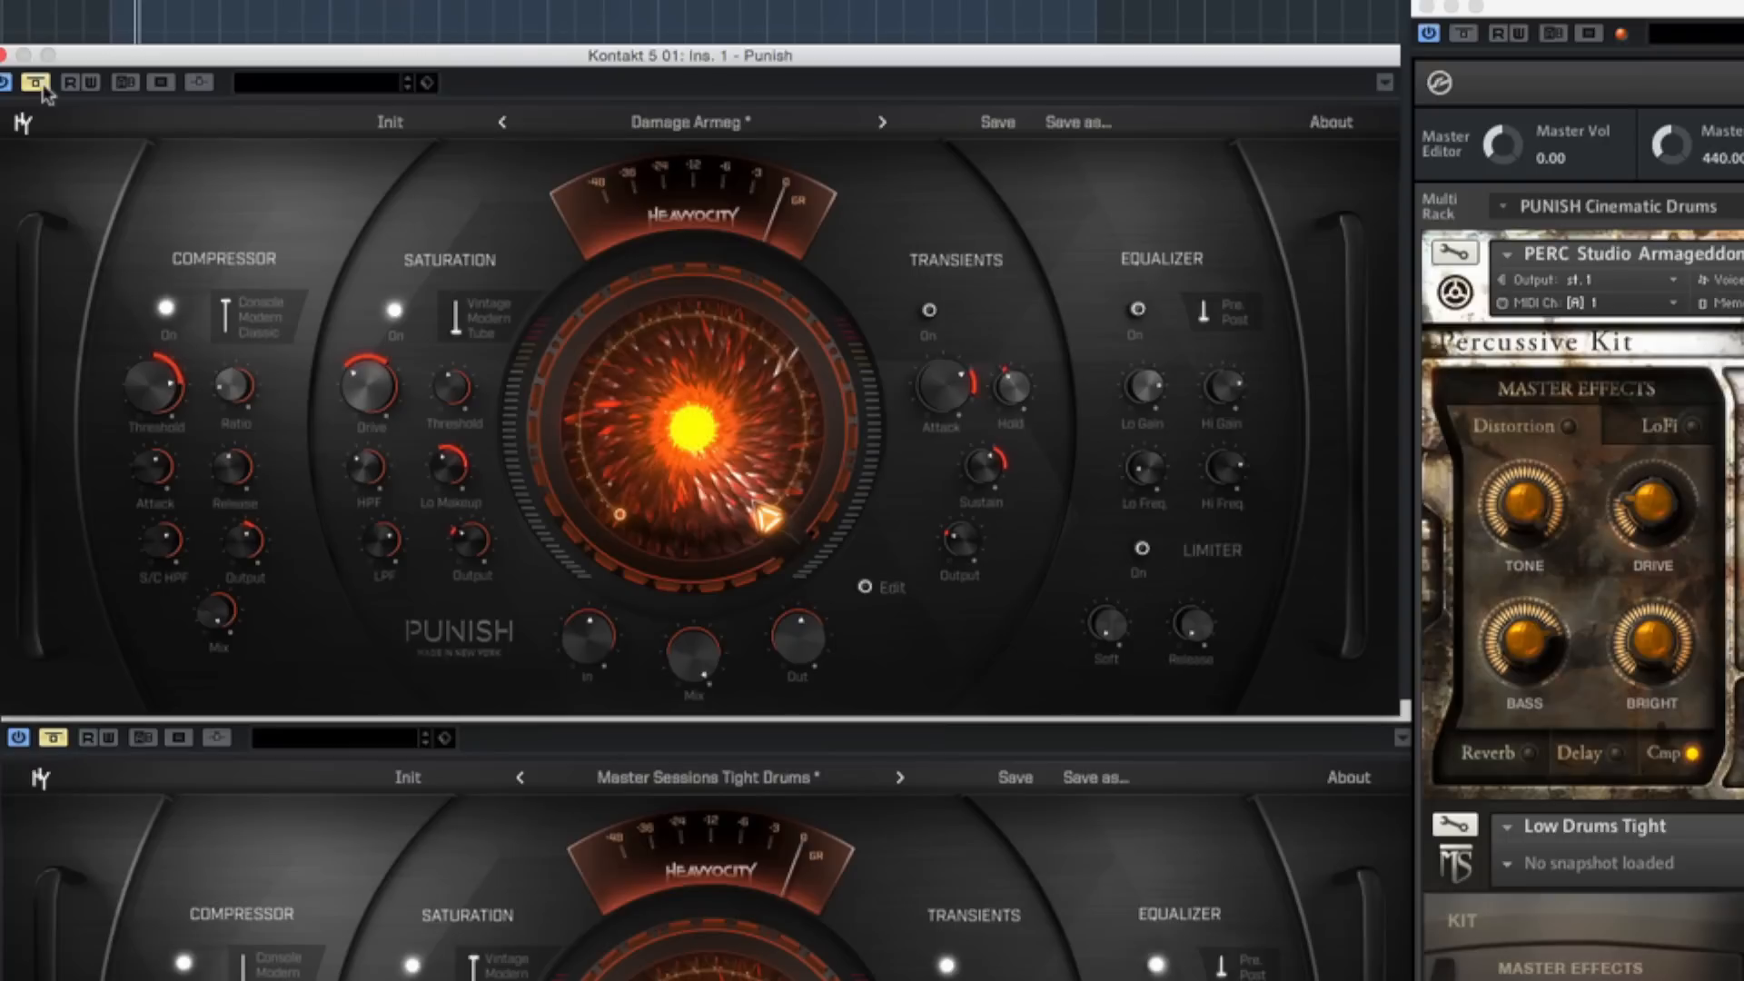
pyautogui.click(40, 87)
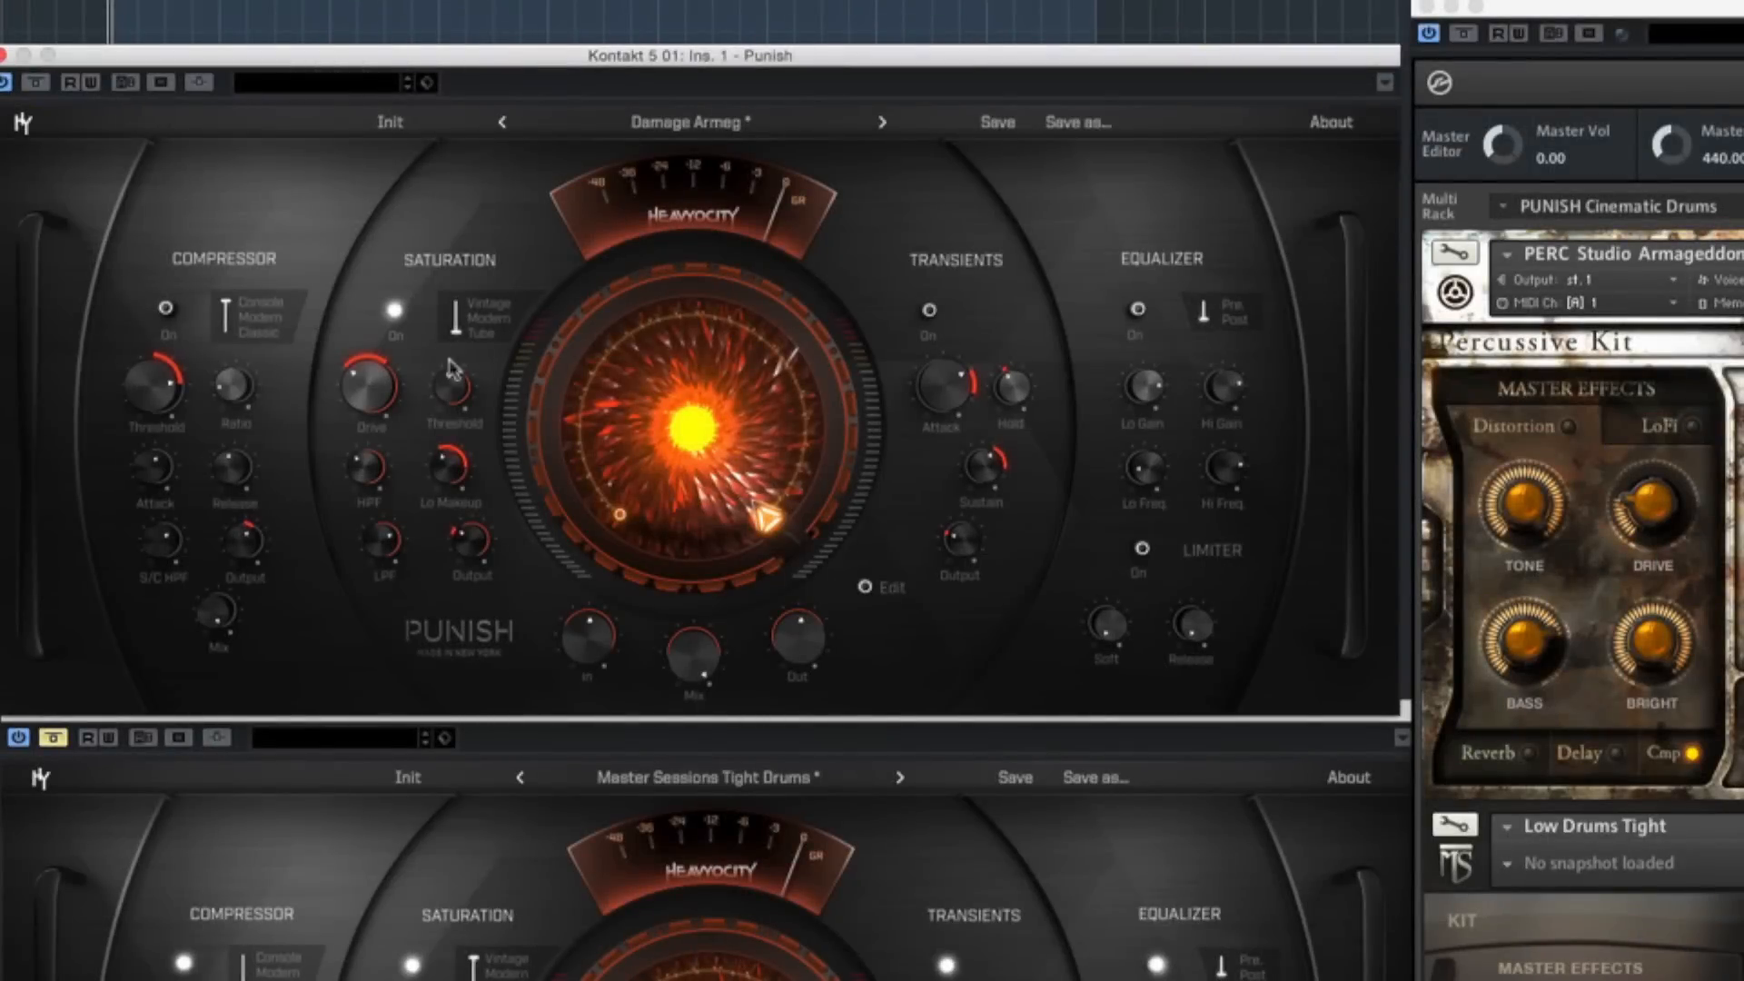
# - Play the drums through the Modern saturation mode and raise the saturation drive to 51.0%
pyautogui.press('space')
pyautogui.moveTo(372, 405); pyautogui.dragTo(385, 347)
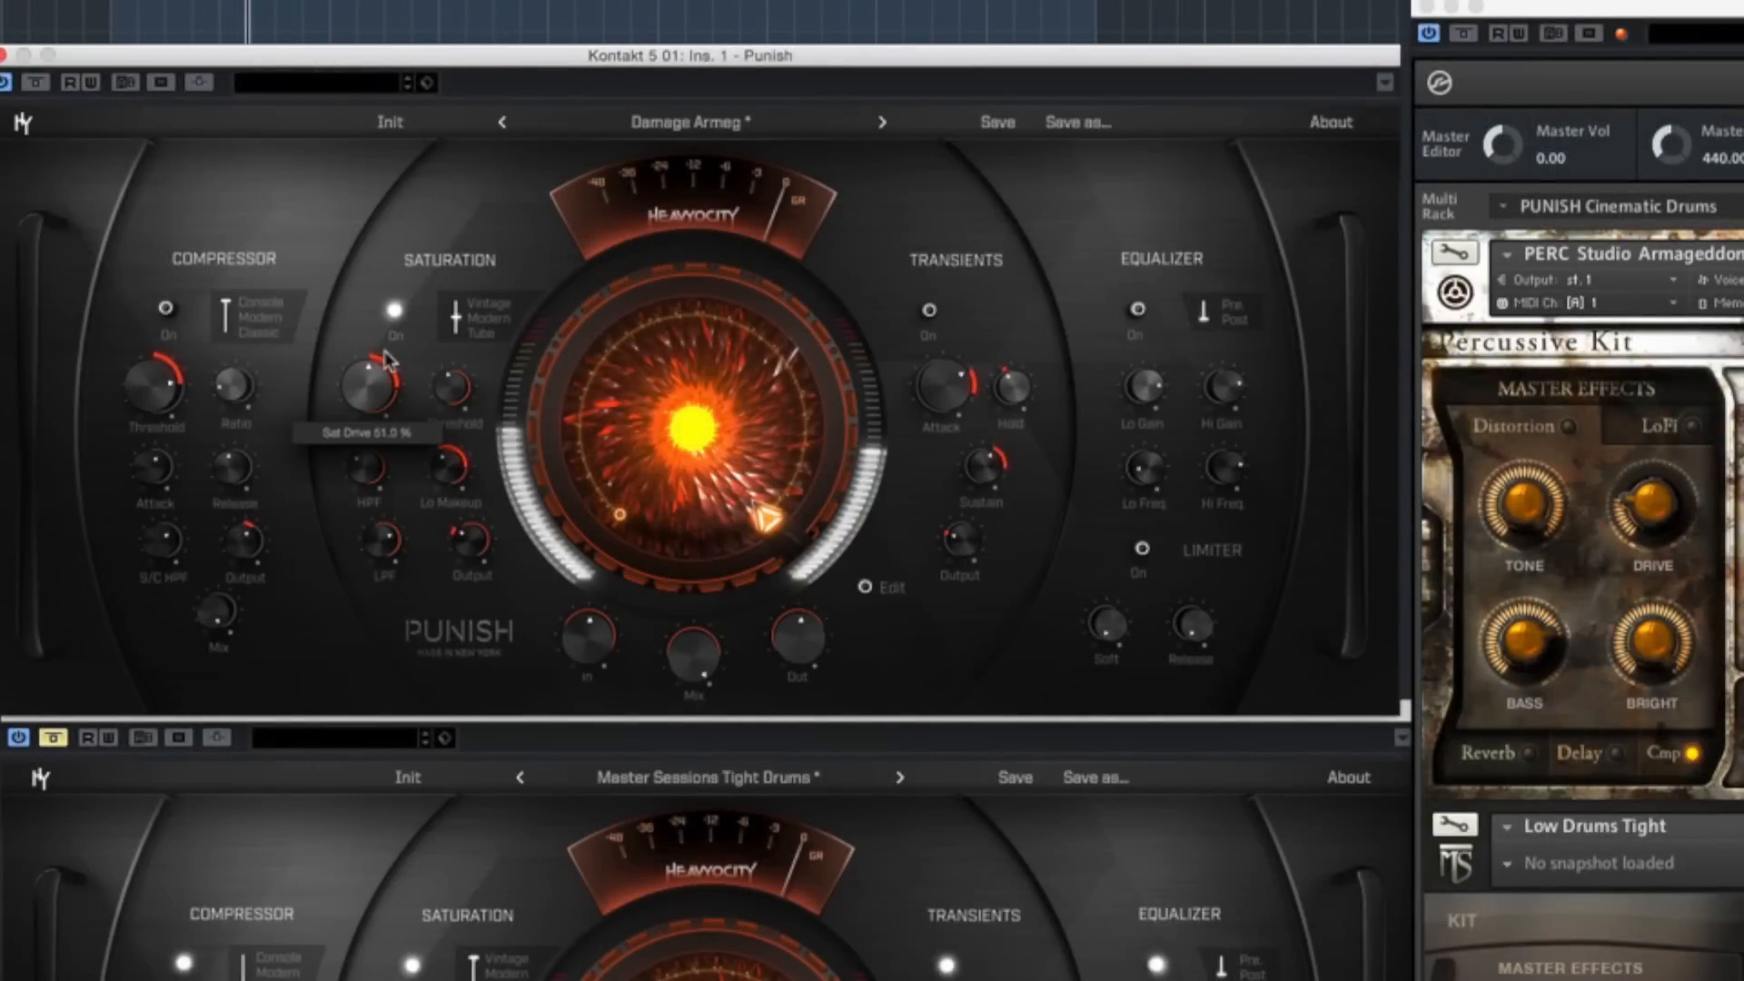
pyautogui.press('space')
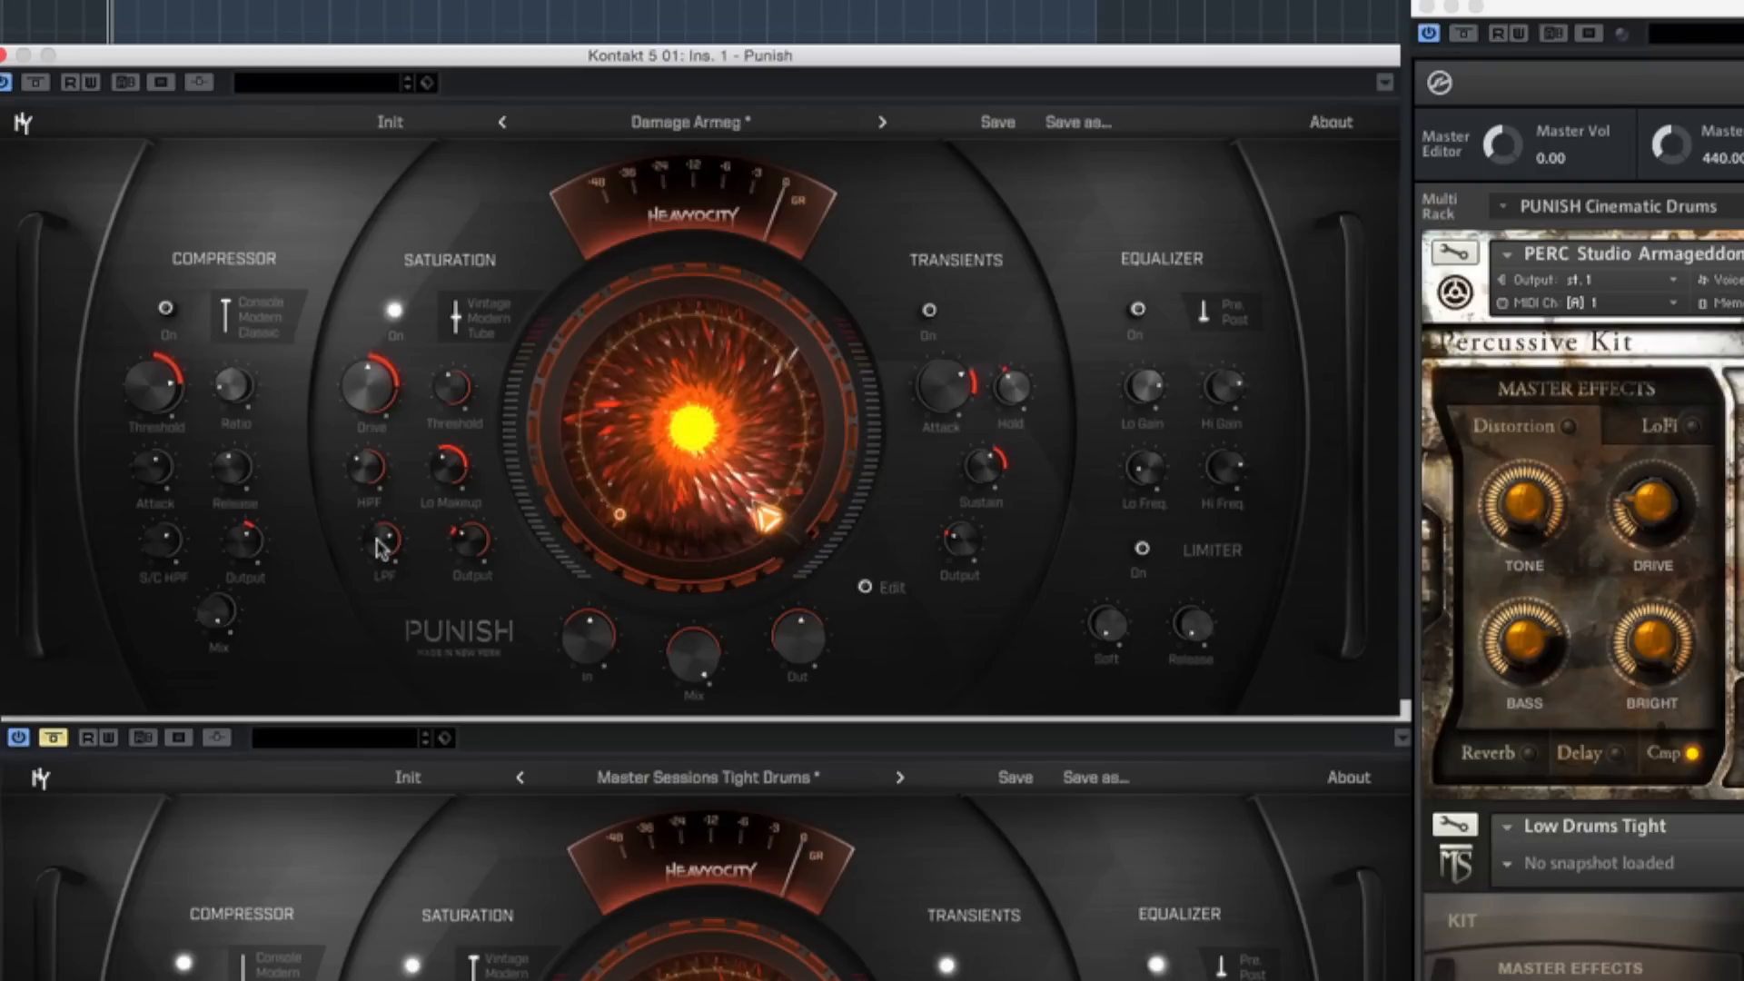
# - Try out the saturation's low-pass filter on the playing drums, and turn the filter knob back down
pyautogui.press('space')
pyautogui.moveTo(377, 540); pyautogui.dragTo(382, 472)
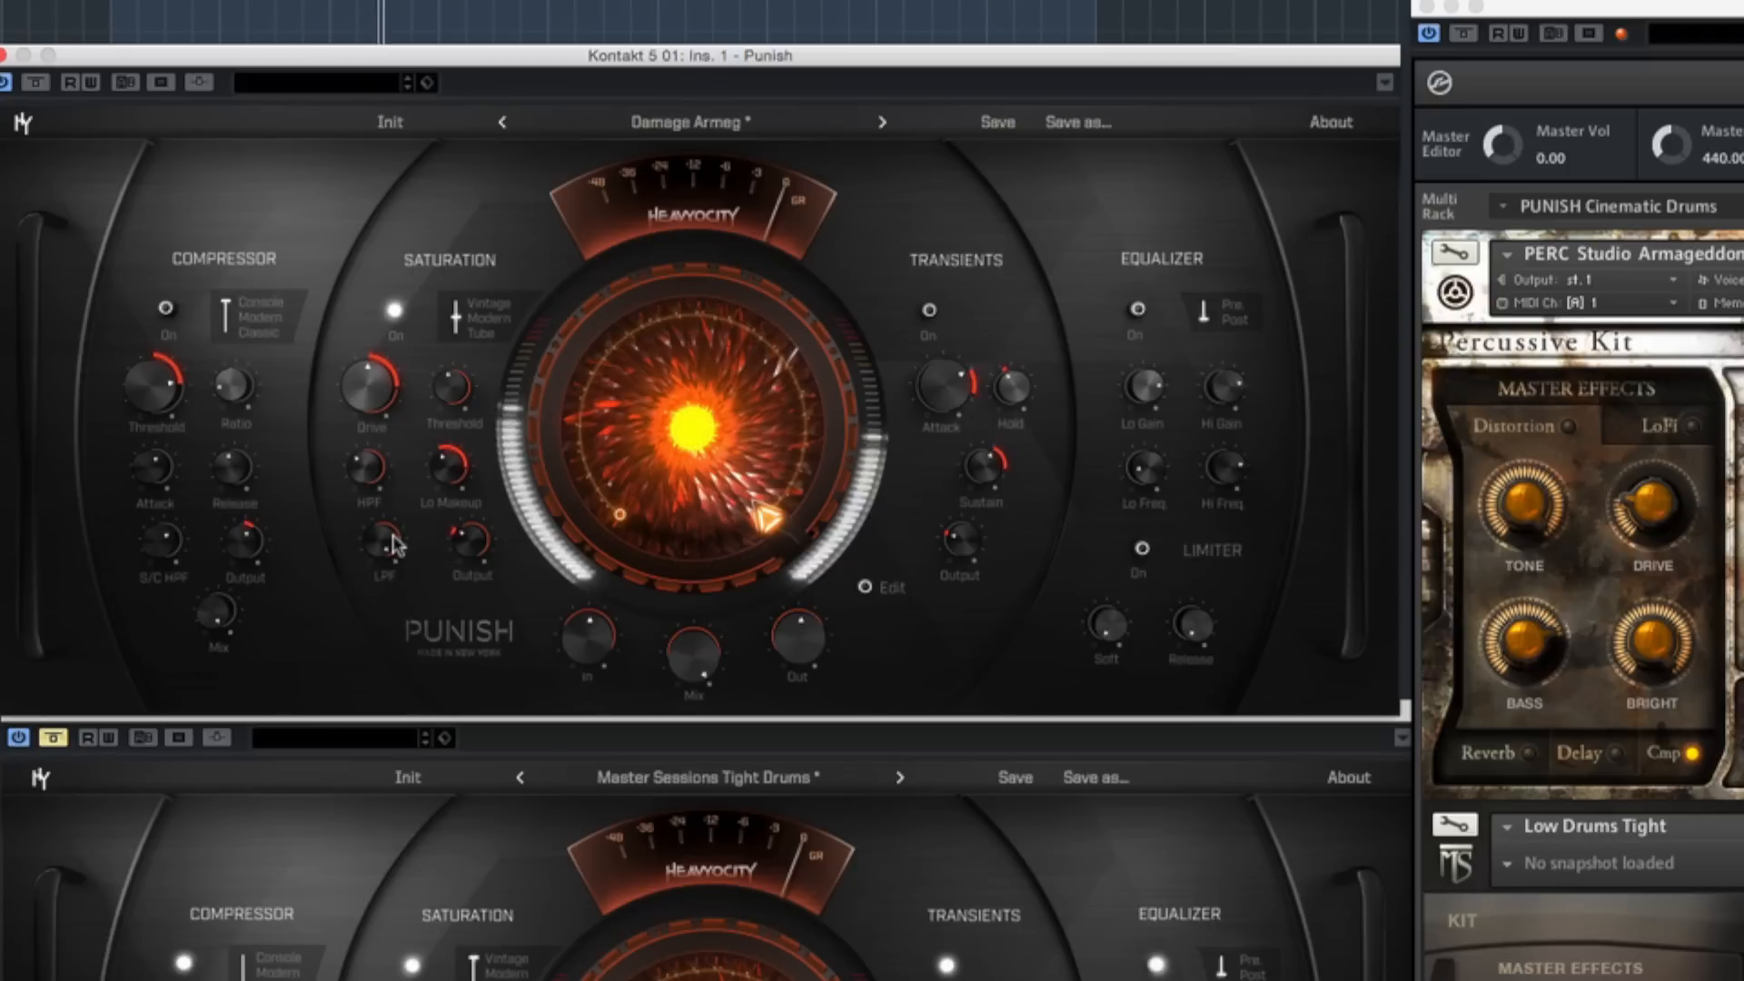
pyautogui.press('space')
pyautogui.moveTo(386, 540)
pyautogui.moveTo(386, 545); pyautogui.dragTo(391, 582)
pyautogui.press('space')
# - Audition the drums in Vintage saturation mode and raise the drive further
pyautogui.press('space')
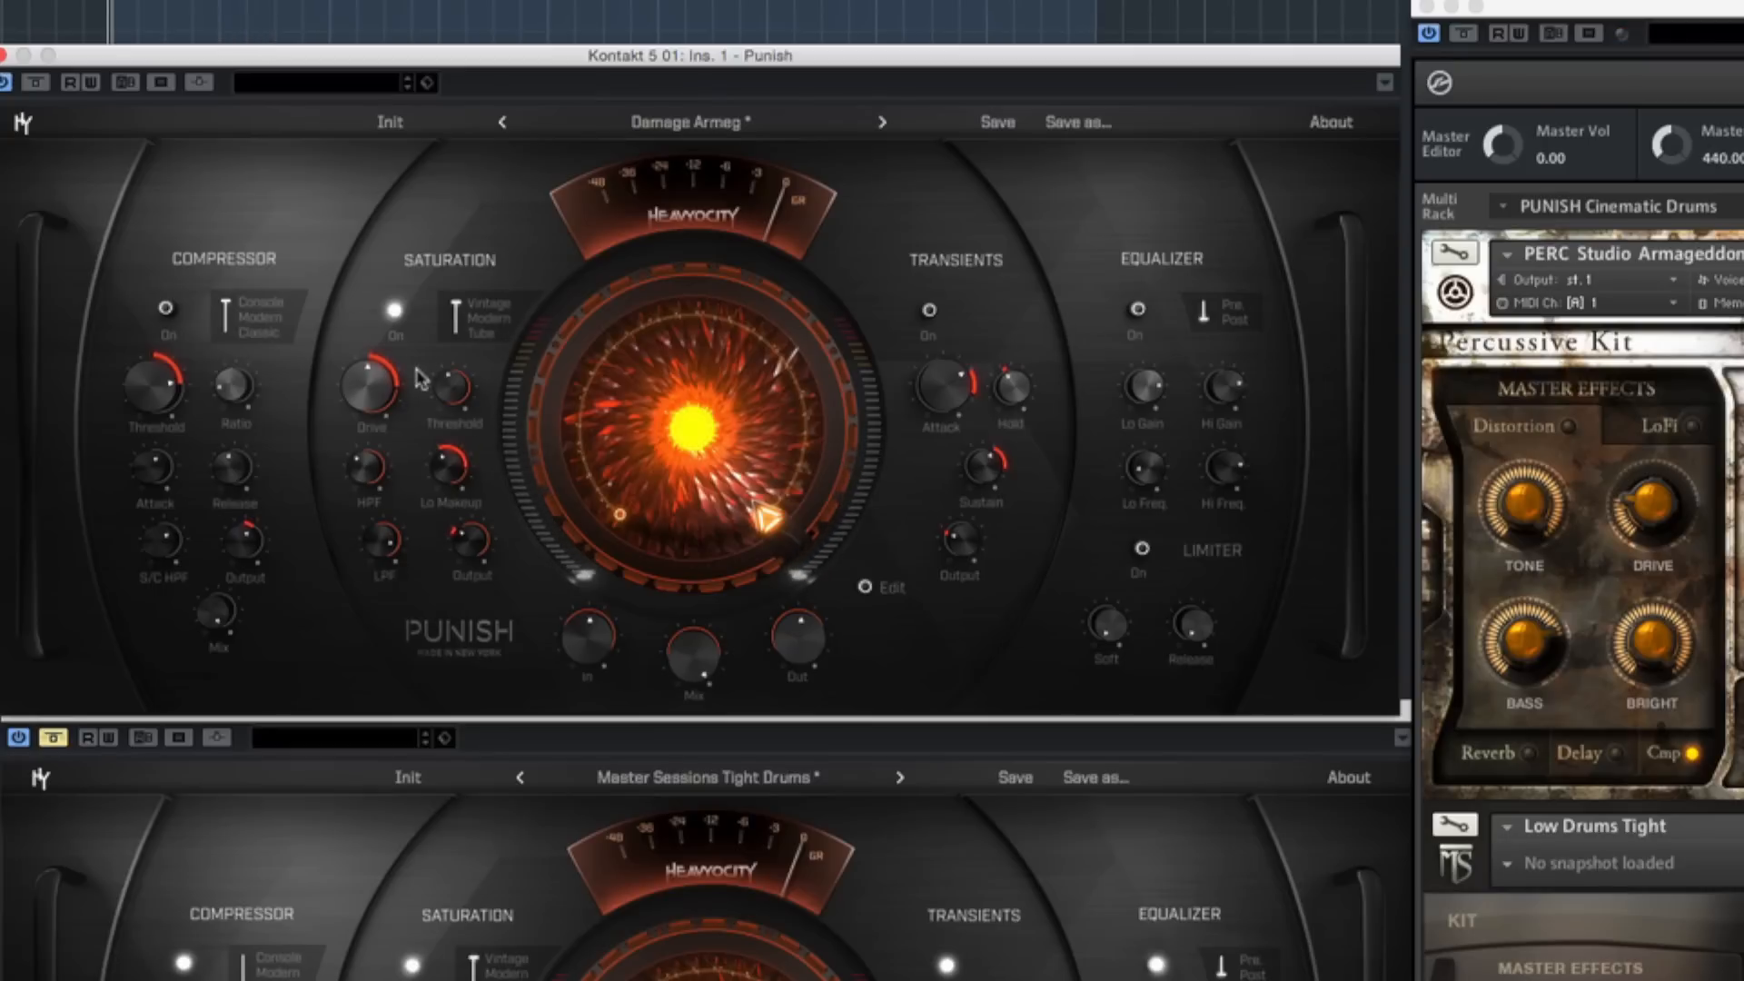
pyautogui.press('space')
pyautogui.moveTo(380, 404)
pyautogui.moveTo(379, 405); pyautogui.dragTo(393, 351)
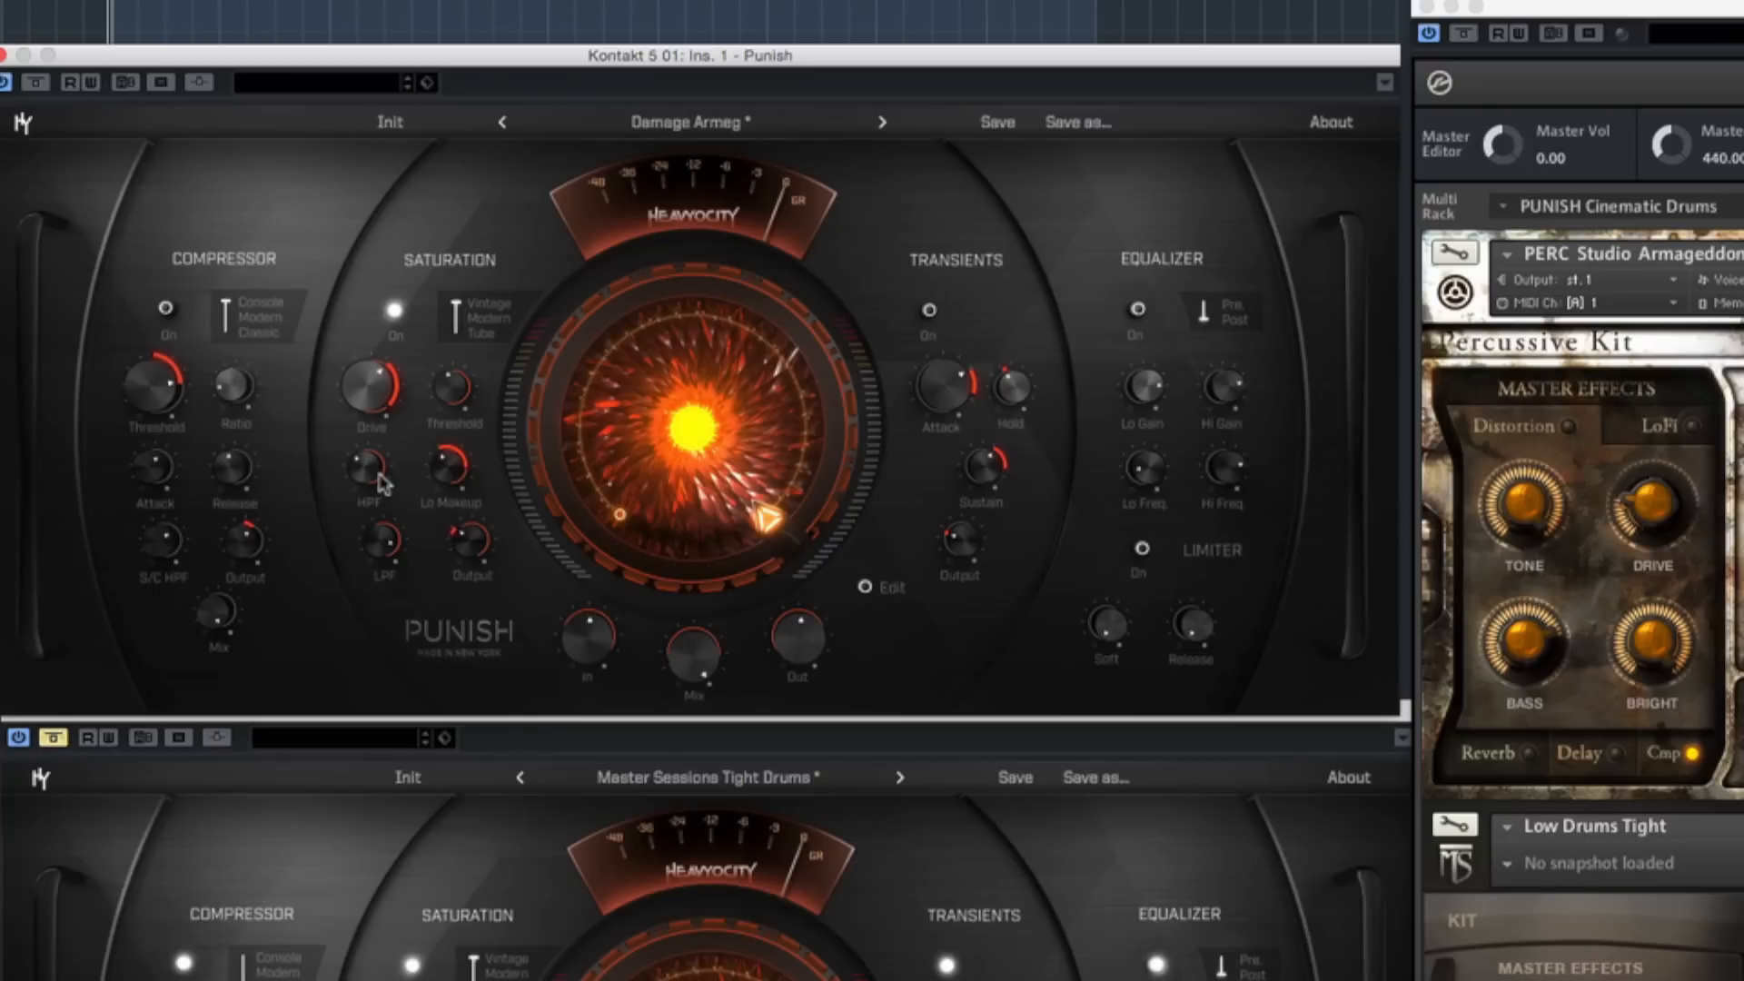
# - Reload the Damage Armeg preset from the Drums Cinematic Stuff user folder and switch off the saturation
pyautogui.click(642, 130)
pyautogui.moveTo(681, 522)
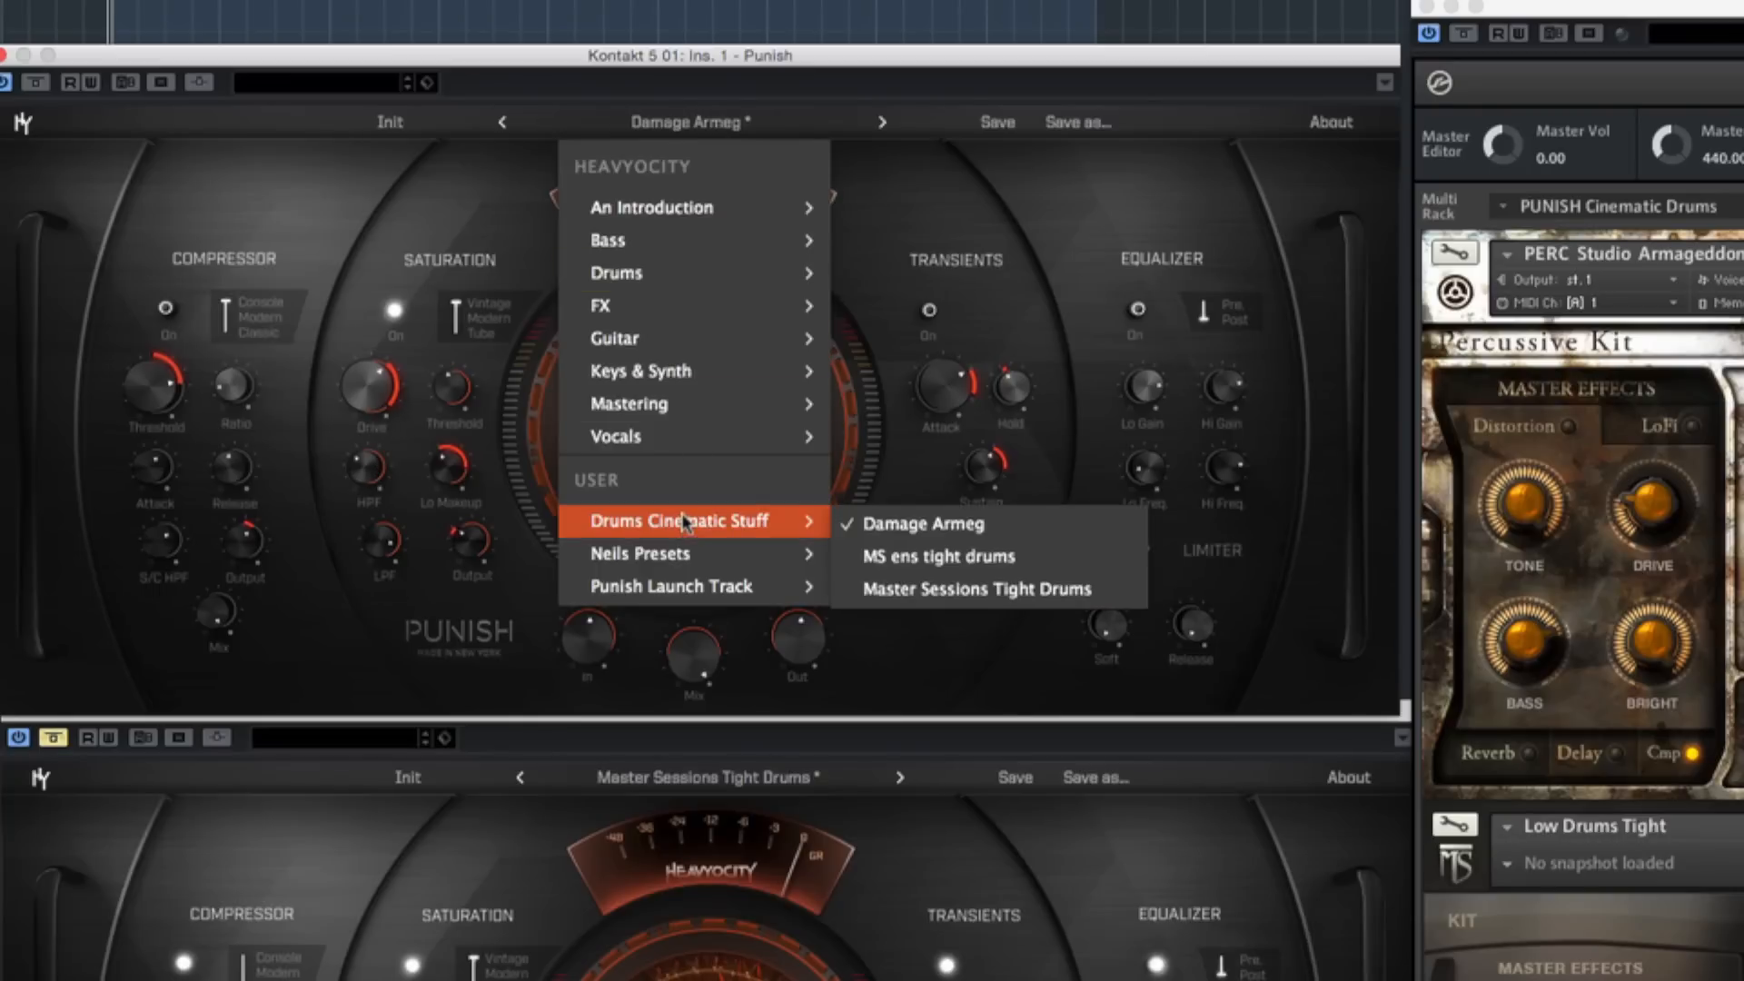
pyautogui.click(890, 532)
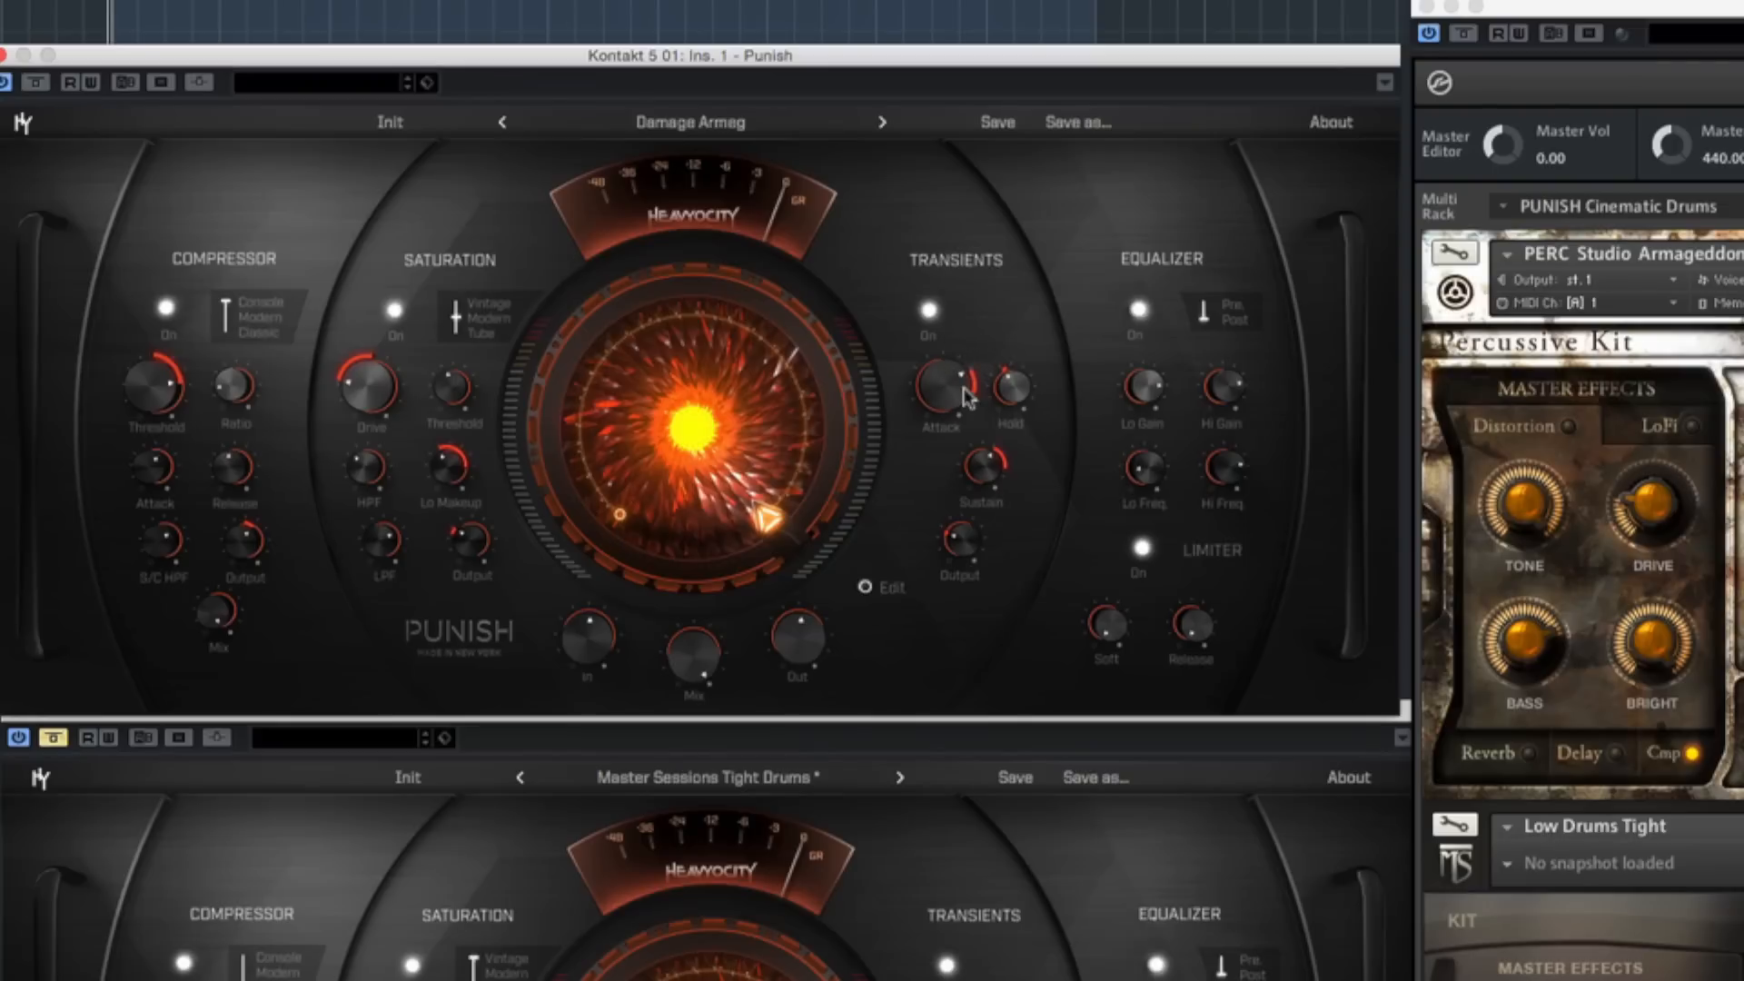
pyautogui.click(394, 311)
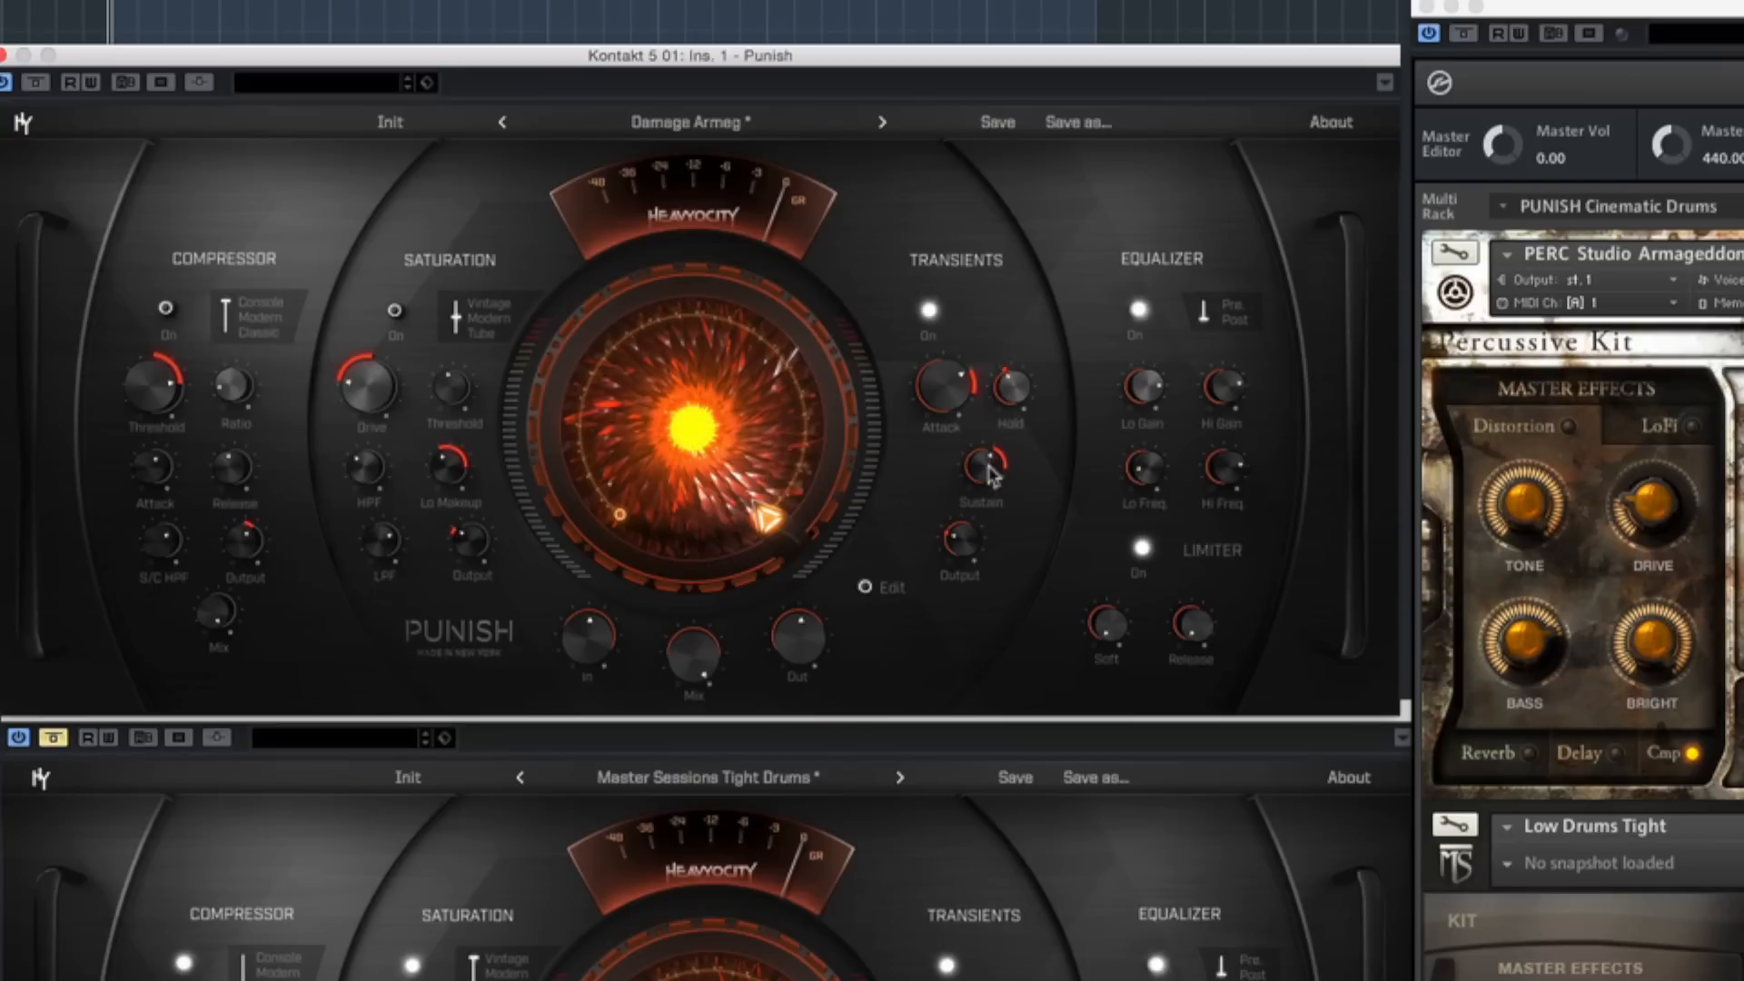
# - Compare the transients section off and on, raise its attack, and lower its sustain while the drums play
pyautogui.click(929, 311)
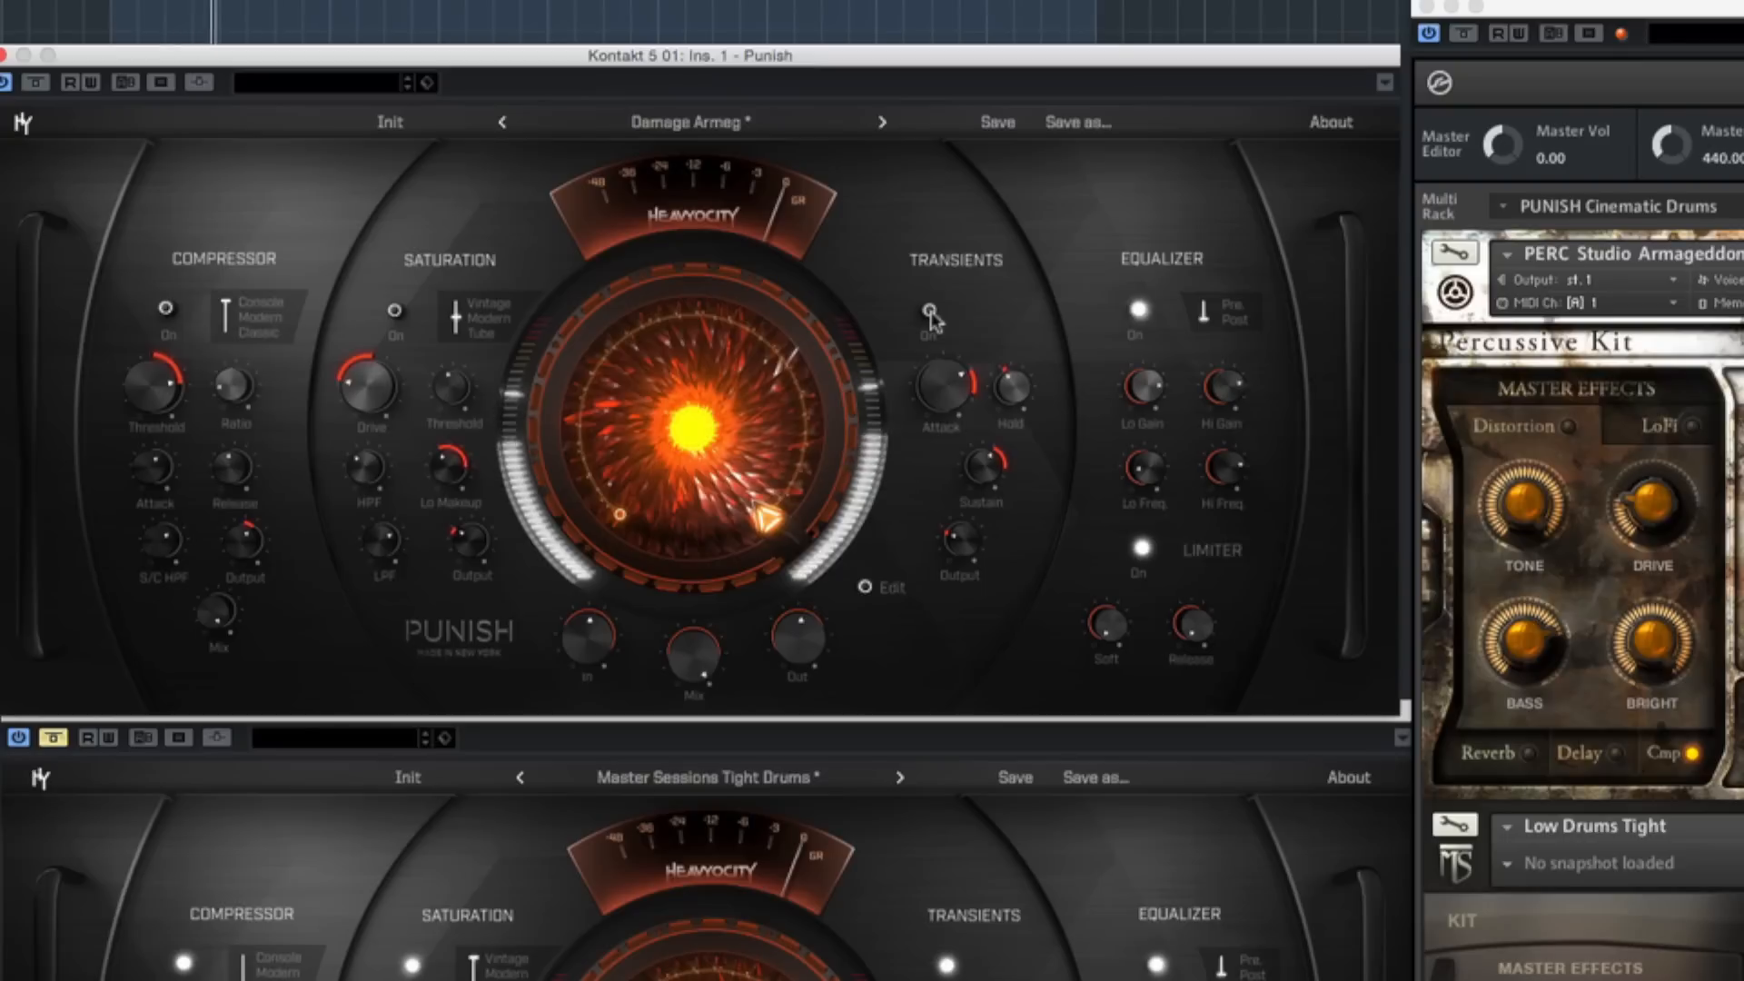
pyautogui.click(929, 310)
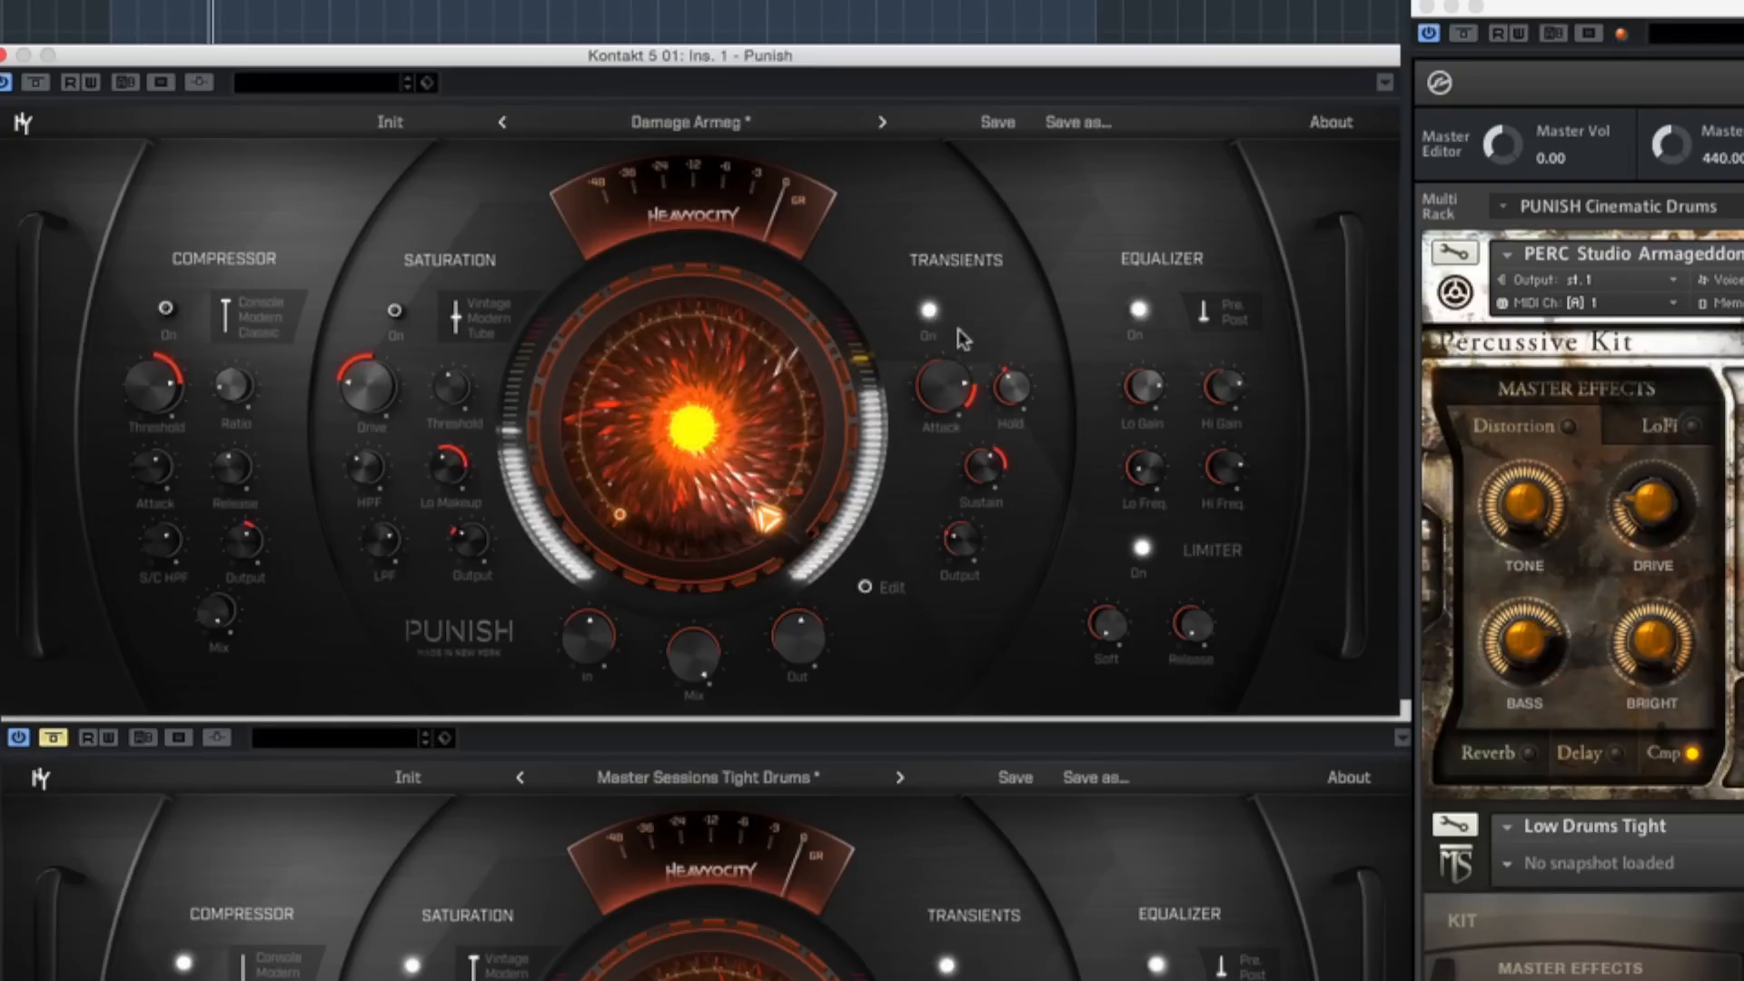
pyautogui.moveTo(974, 457); pyautogui.dragTo(986, 481)
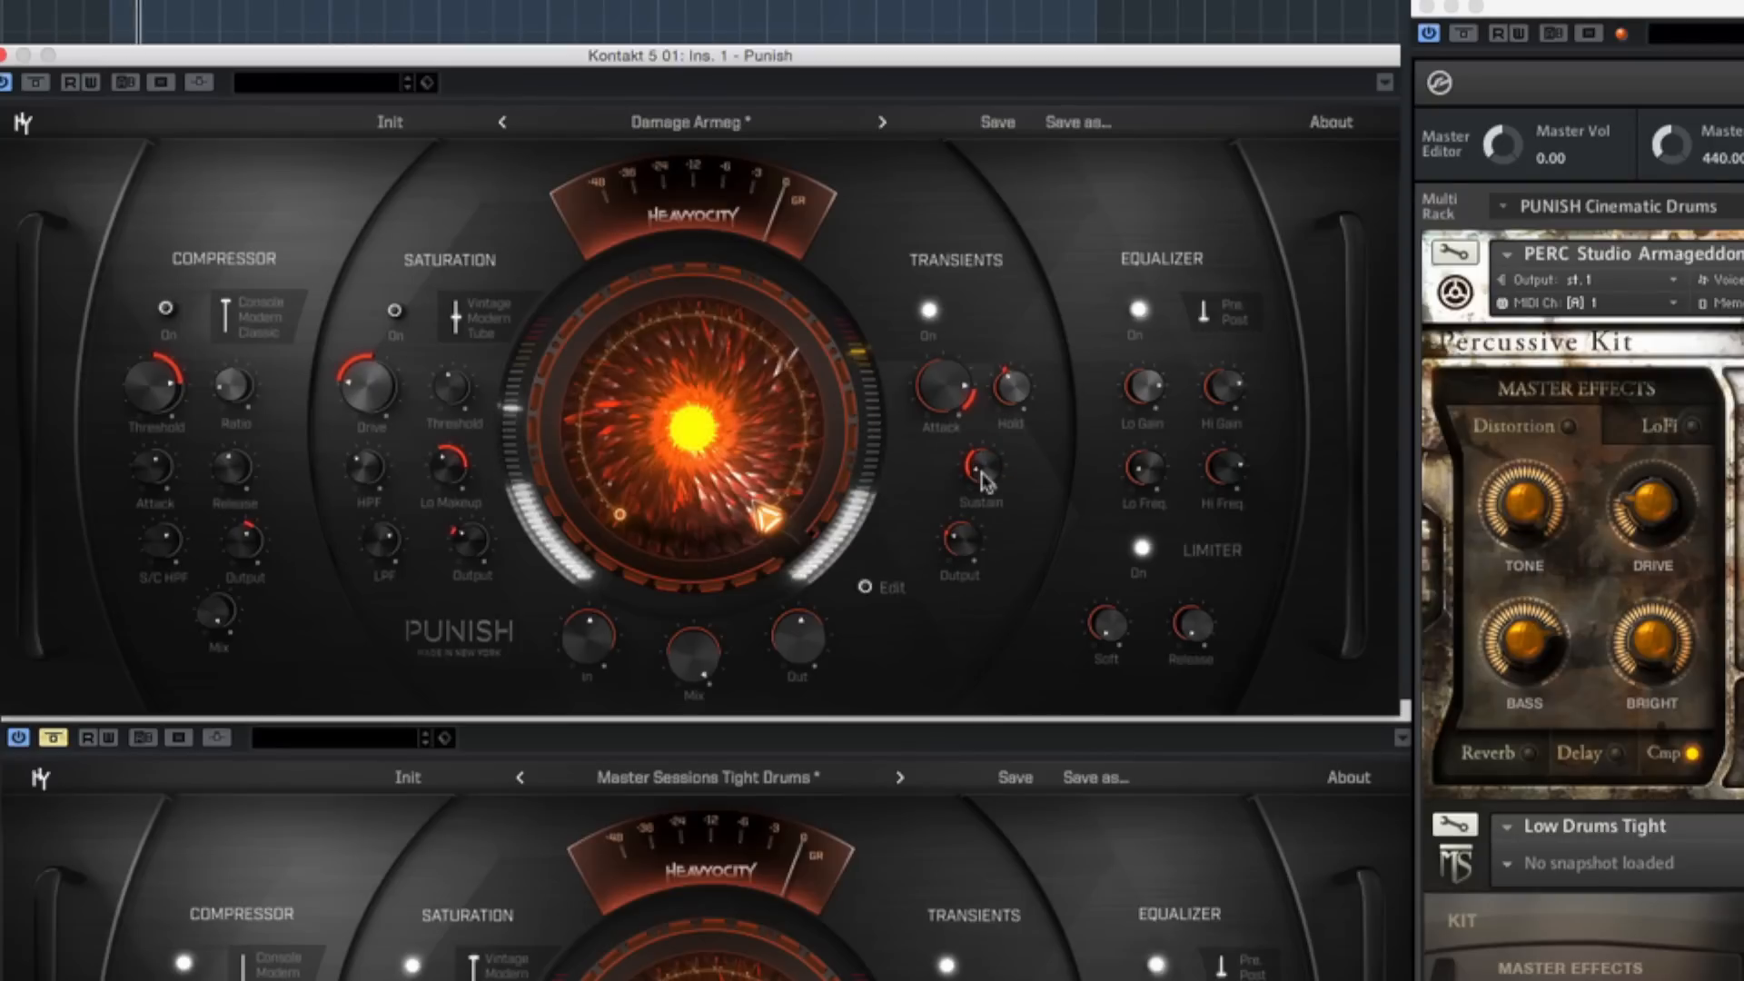
pyautogui.moveTo(986, 465)
pyautogui.press('space')
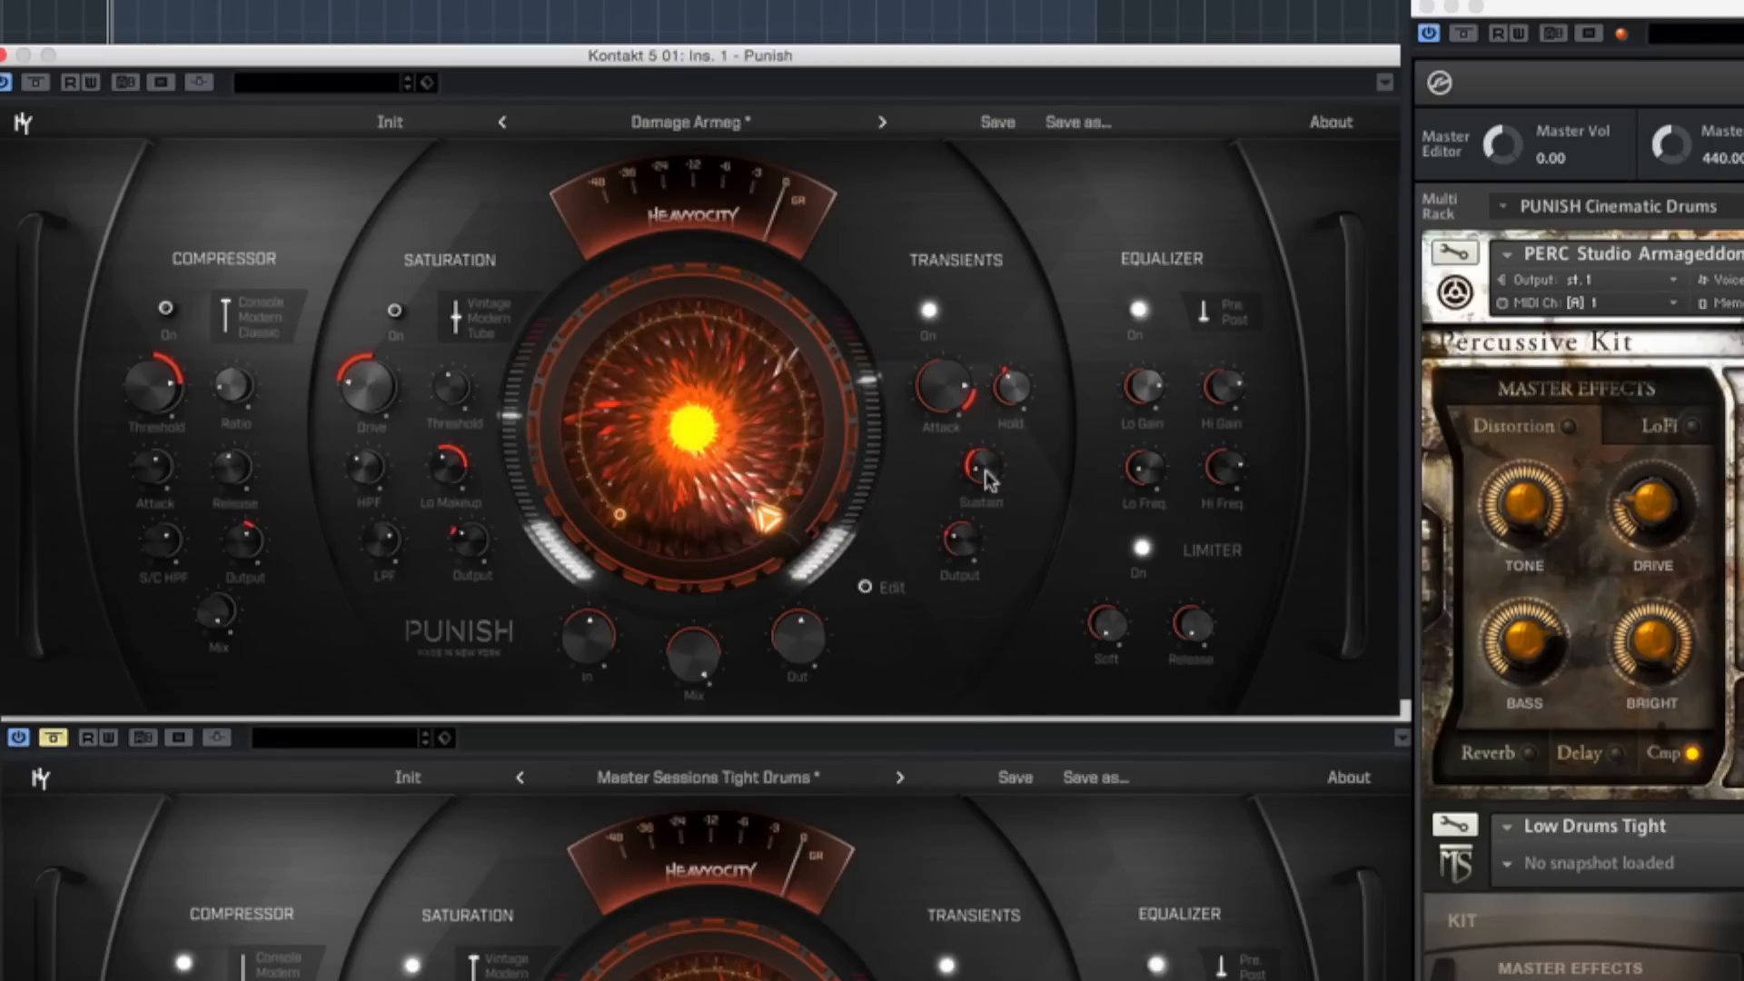
pyautogui.press('space')
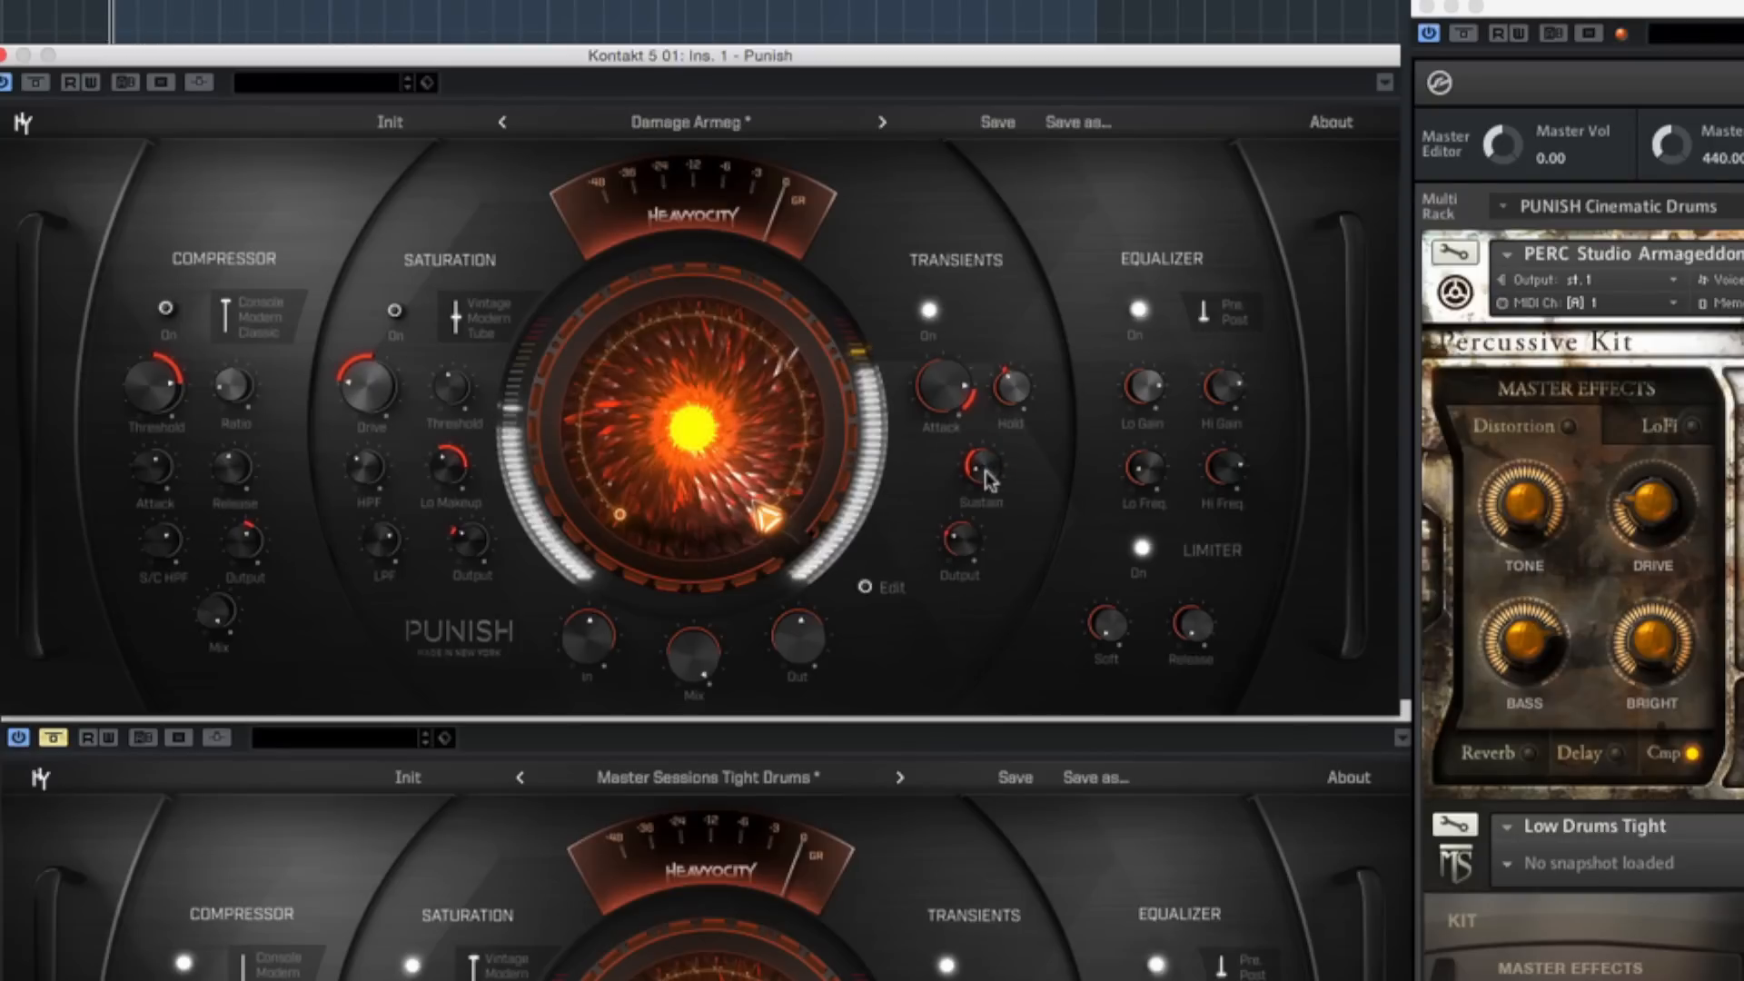
# - Raise the transients sustain, turn the section's output down, and compare the drums with the transients off and on
pyautogui.moveTo(985, 470); pyautogui.dragTo(1009, 248)
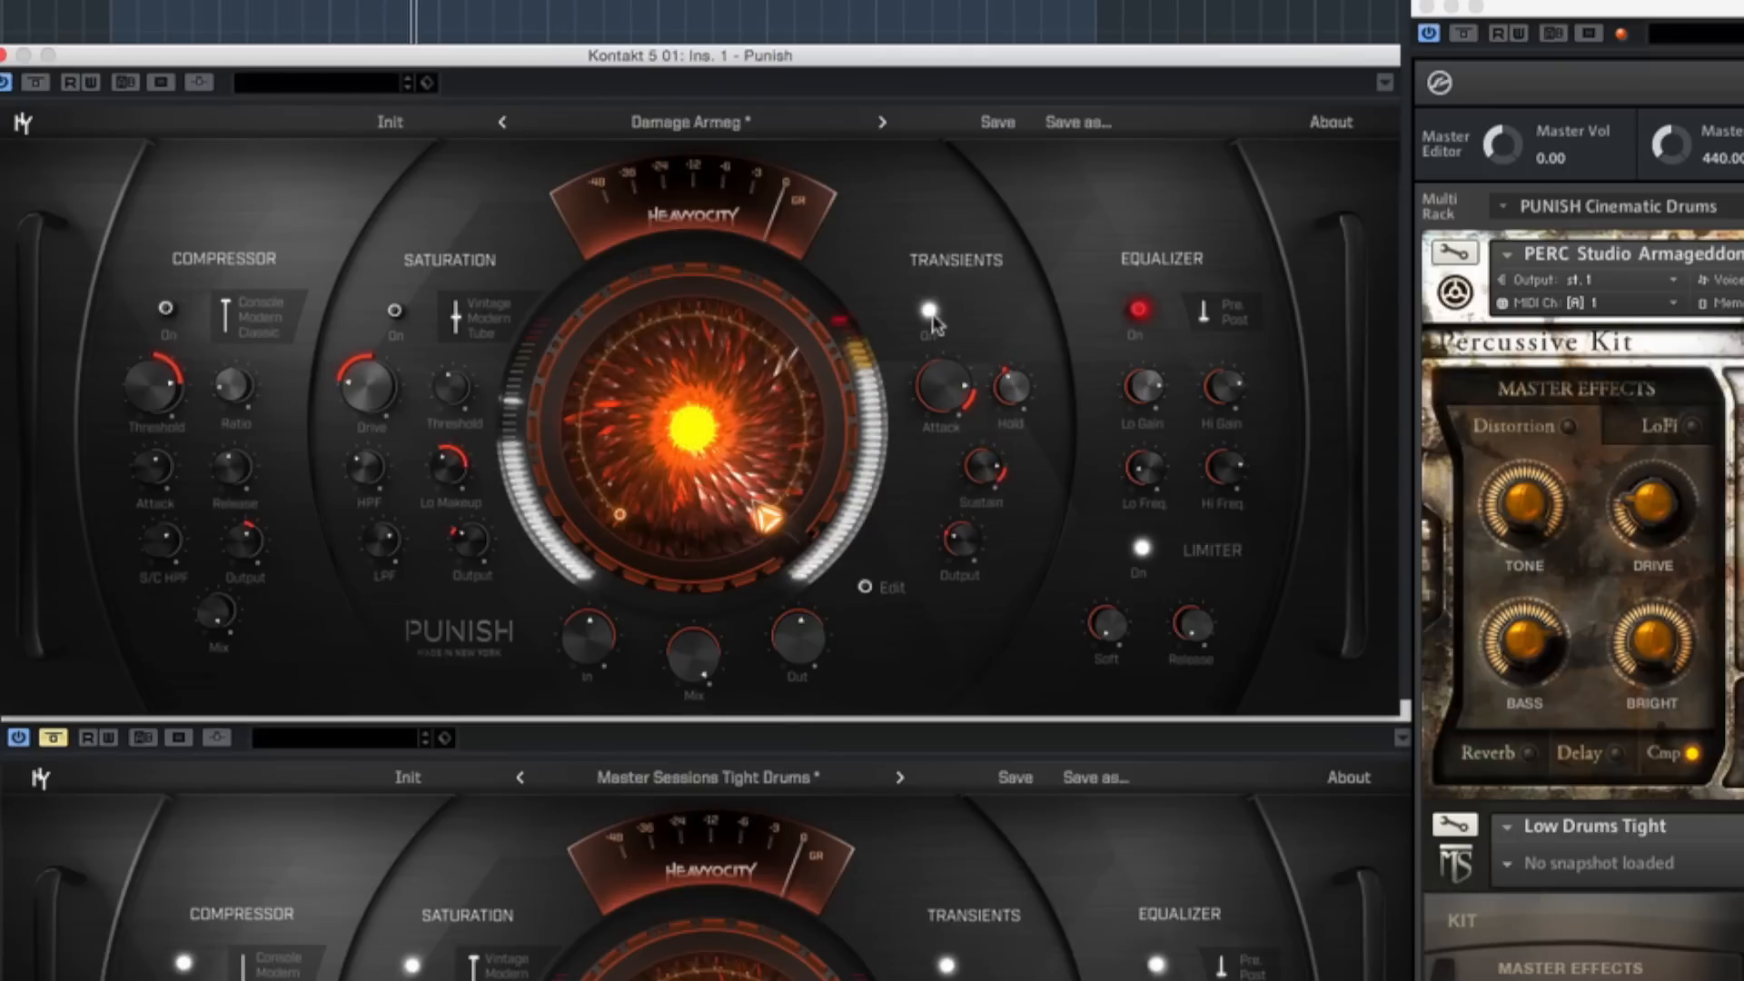
pyautogui.moveTo(966, 542); pyautogui.dragTo(969, 565)
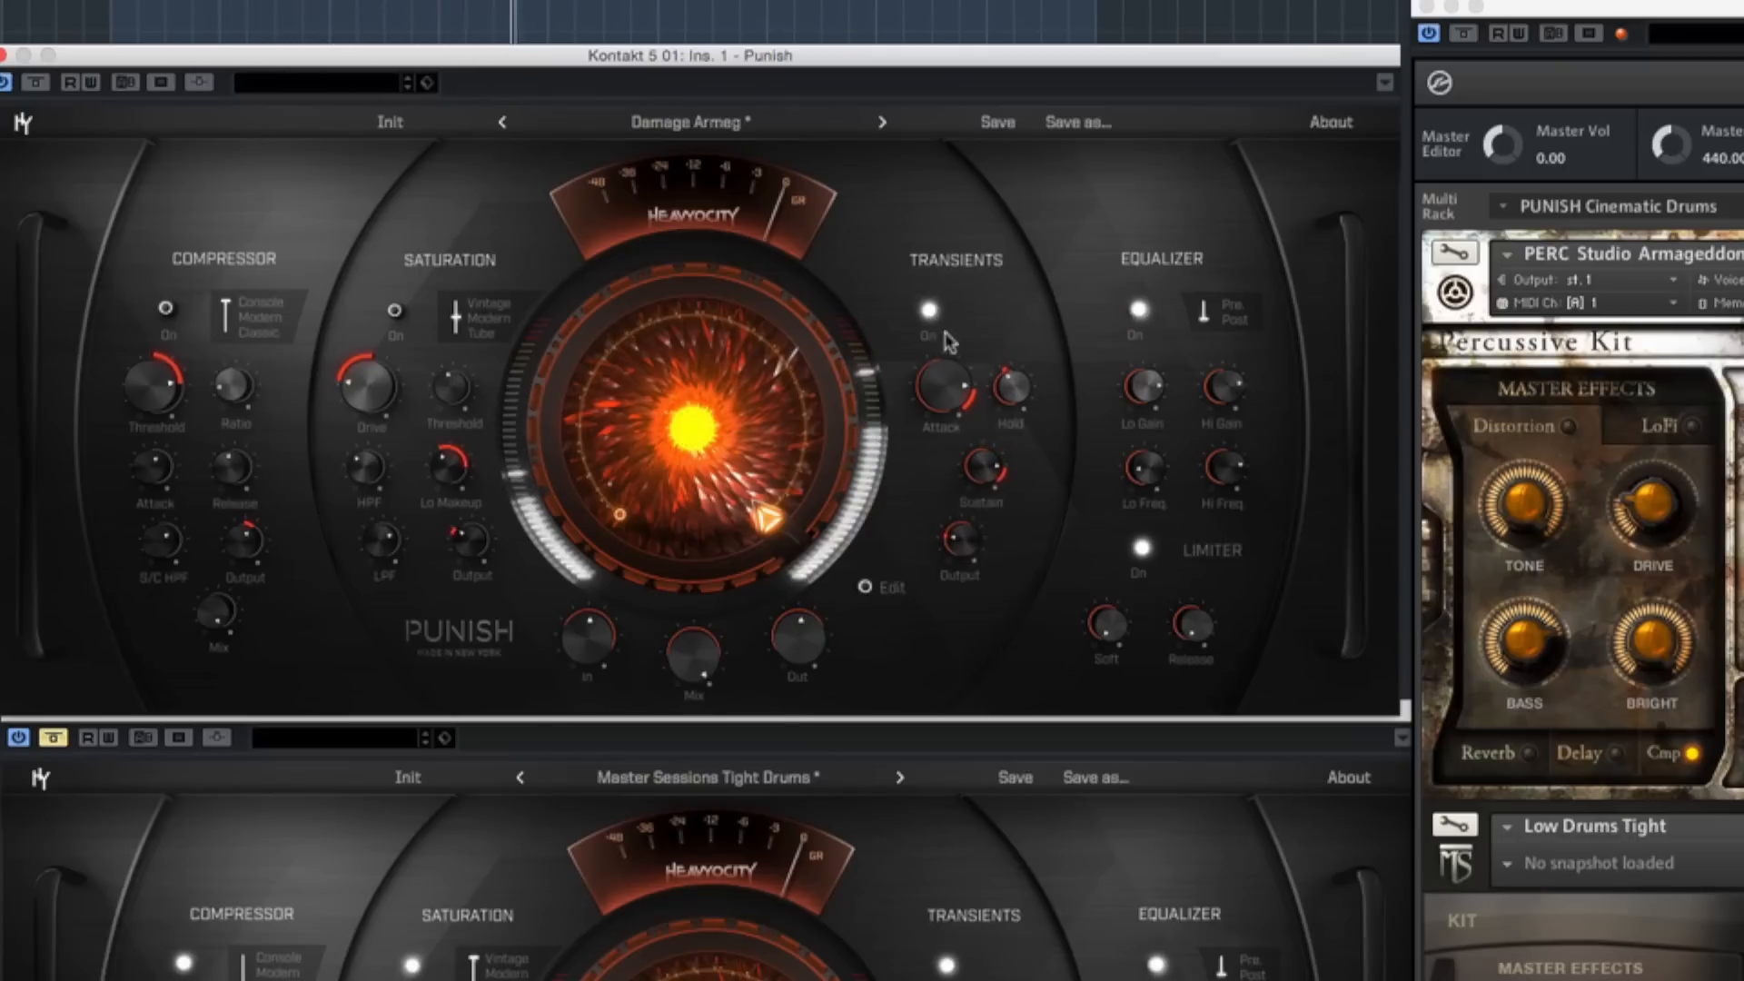
pyautogui.click(929, 311)
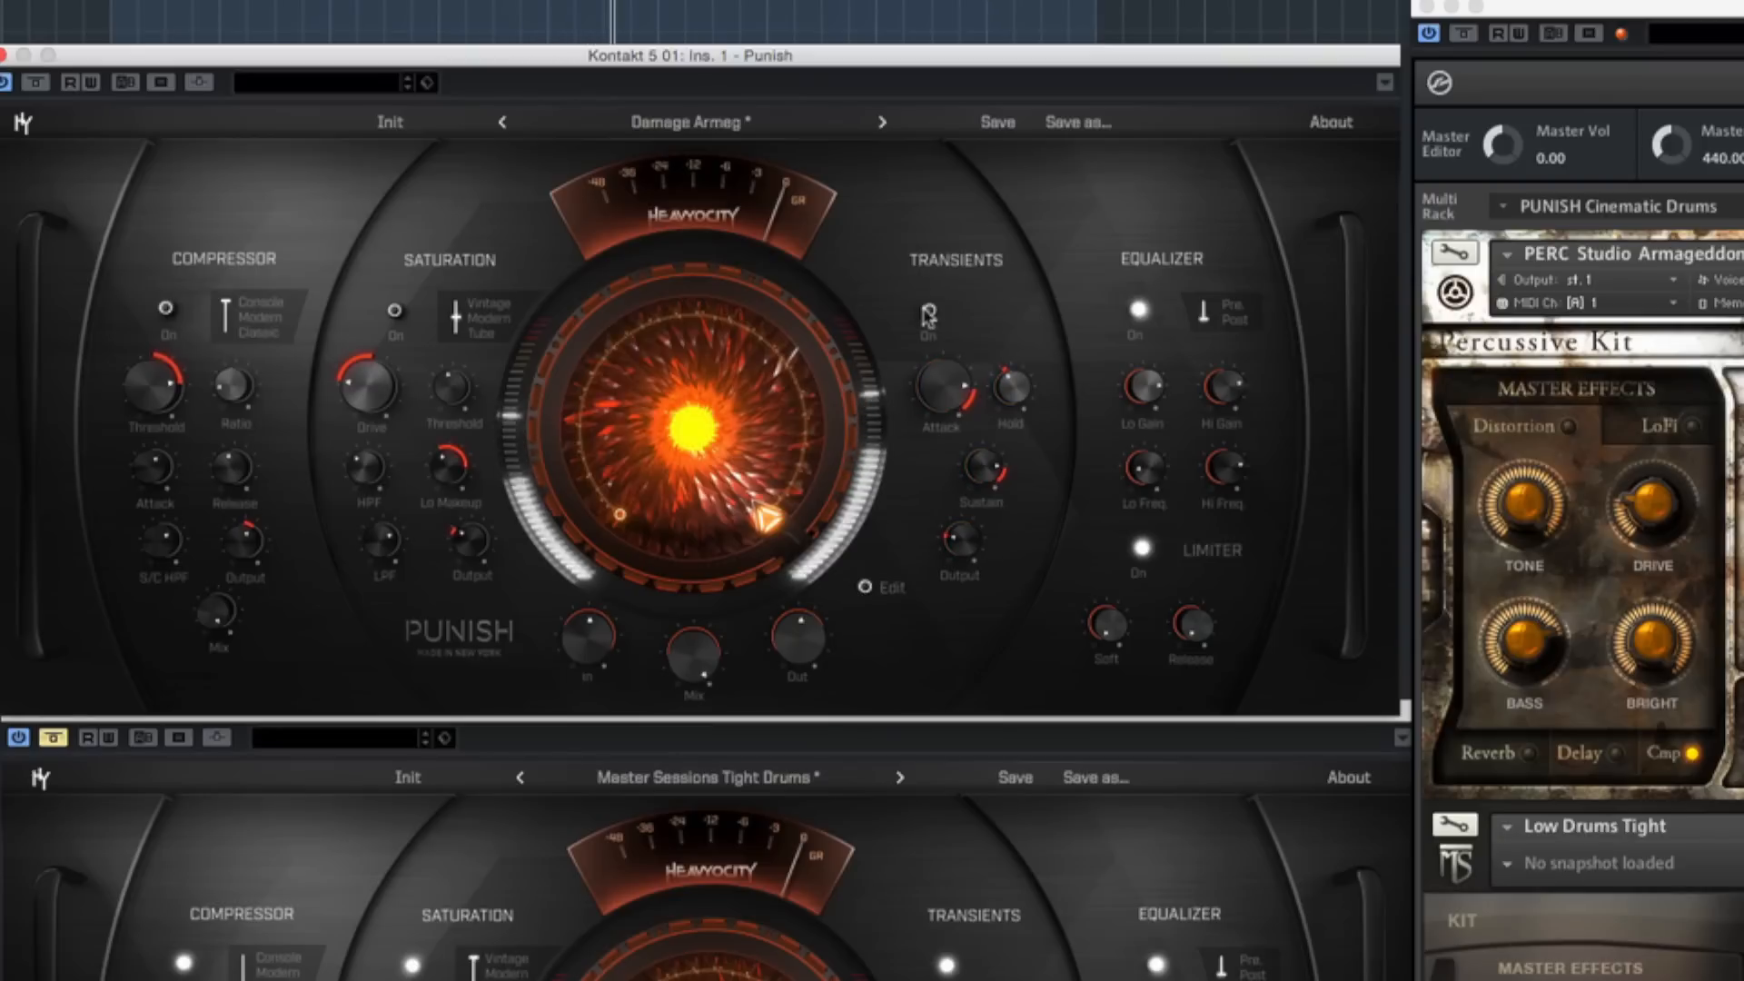
pyautogui.click(928, 311)
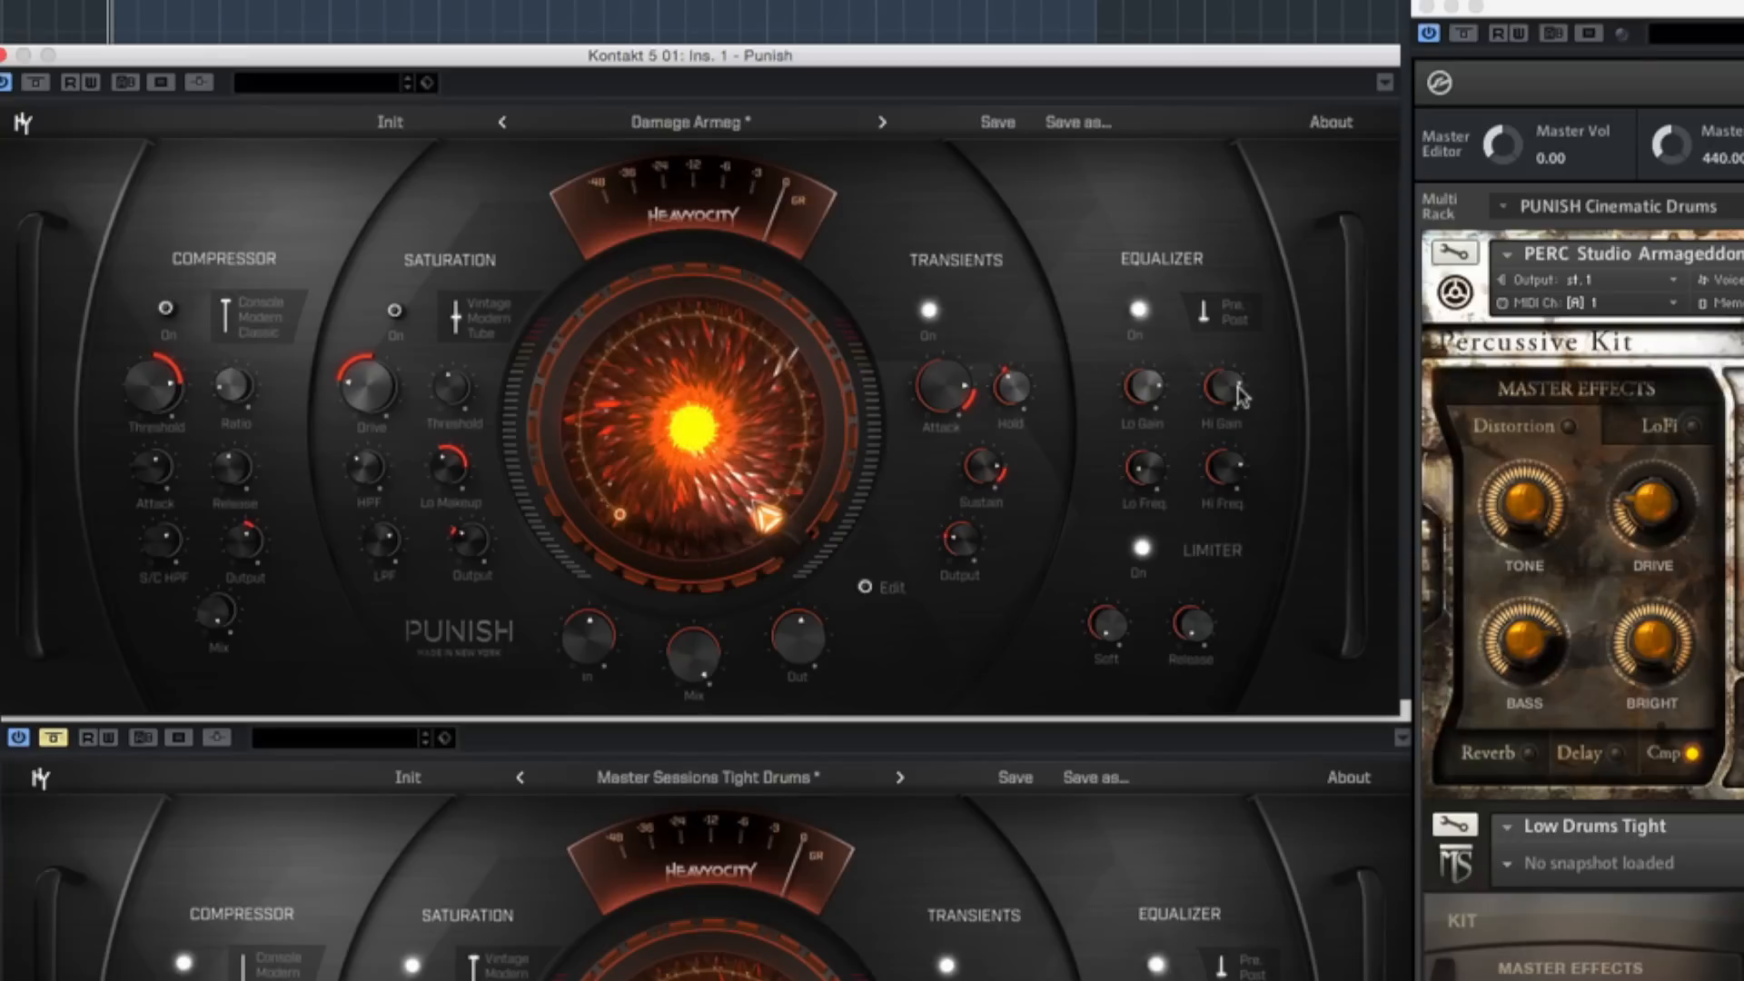
# - Reload the Damage Armeg preset from the Drums Cinematic Stuff user folder to restore its original settings
pyautogui.moveTo(1235, 474)
pyautogui.click(717, 122)
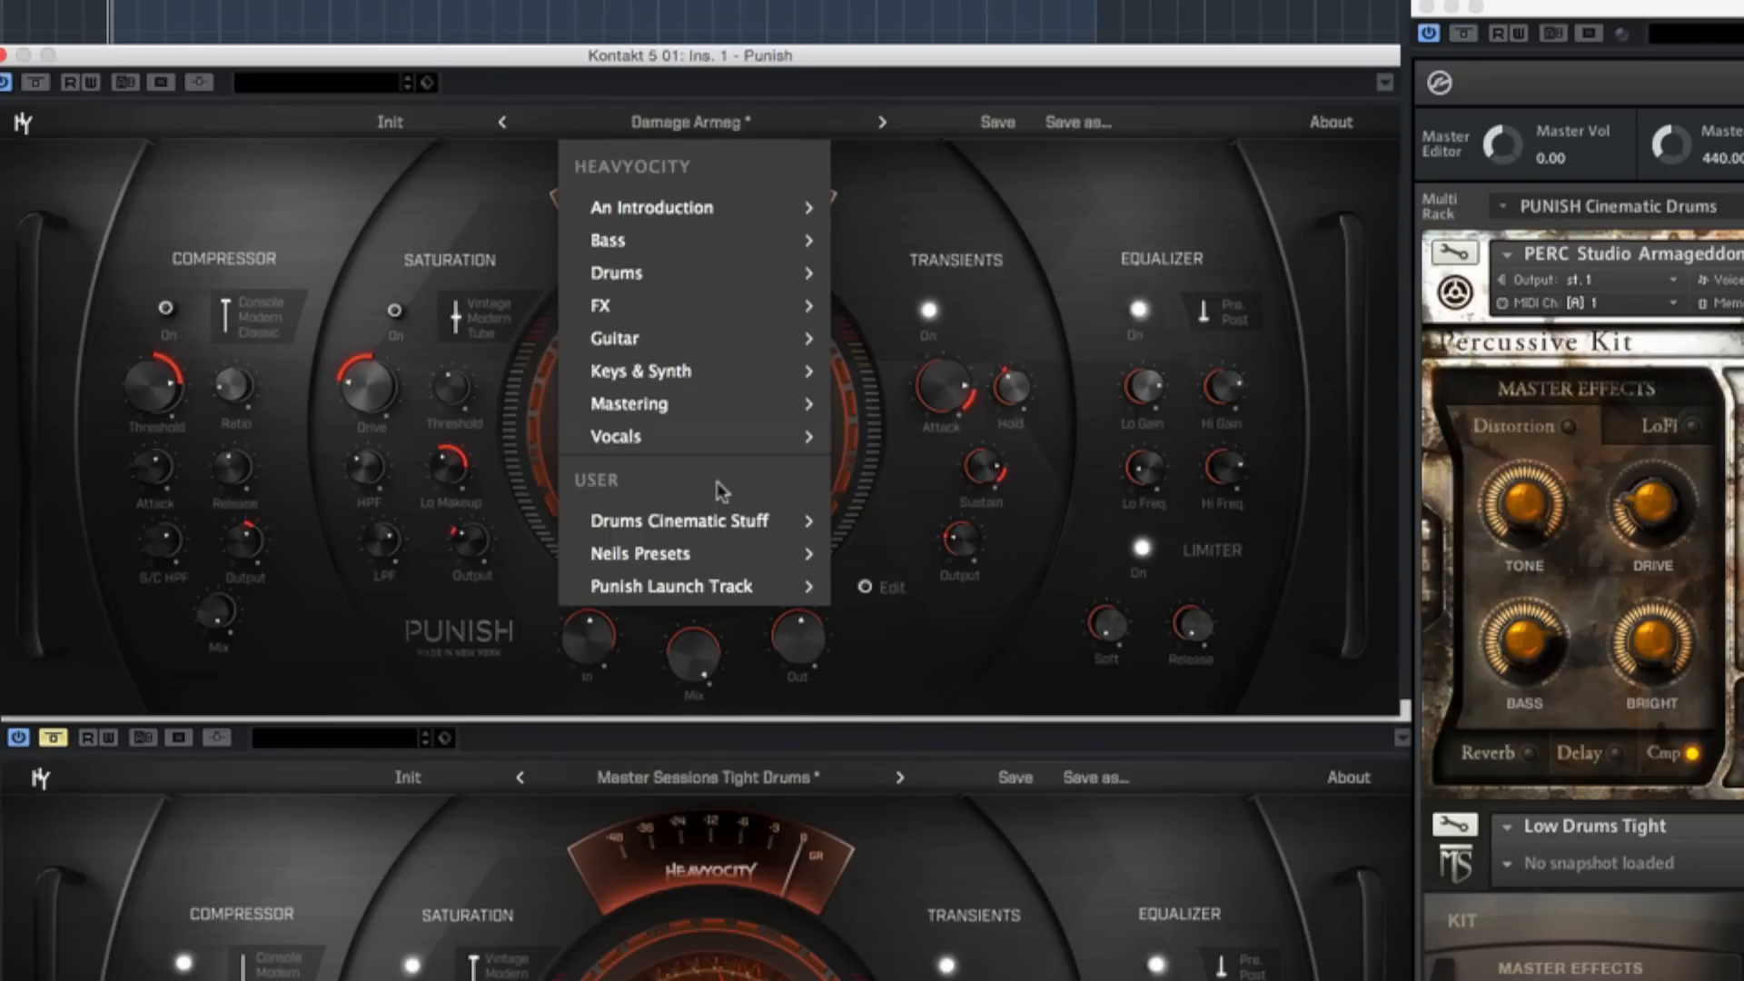
pyautogui.moveTo(718, 521)
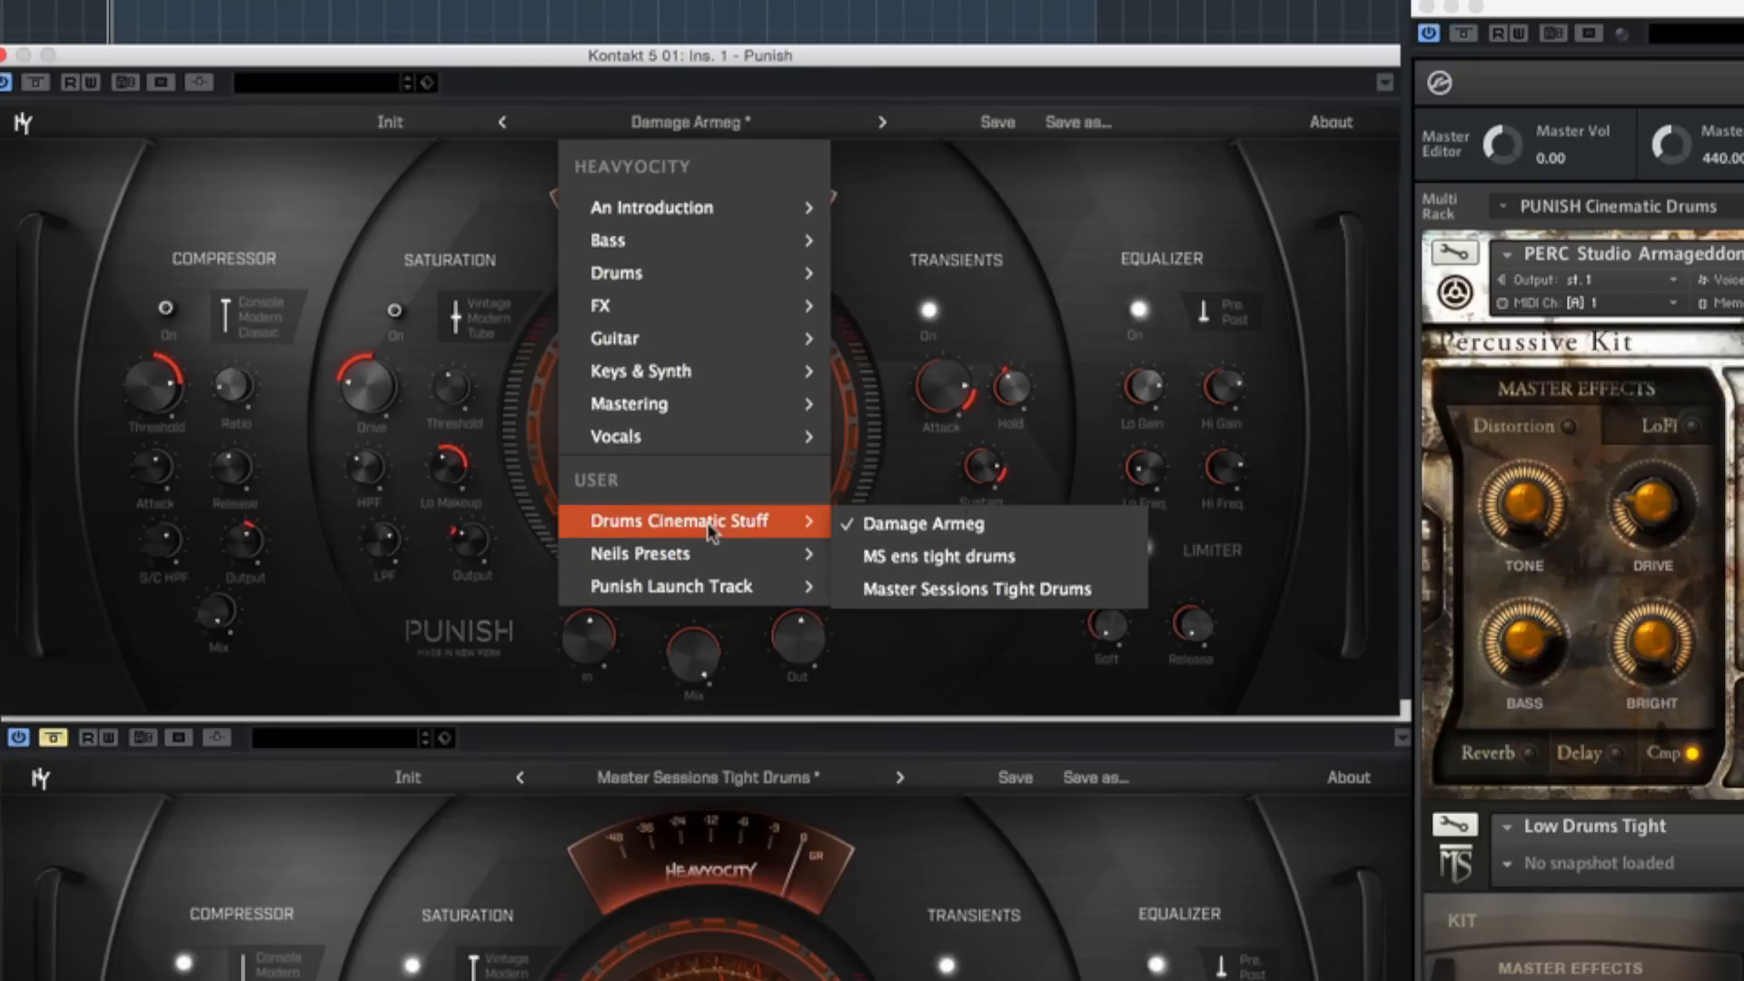
pyautogui.click(922, 527)
# - Sweep the large central Punish knob down to about 15.3% and back up to move its linked controls
pyautogui.moveTo(740, 367); pyautogui.dragTo(668, 661)
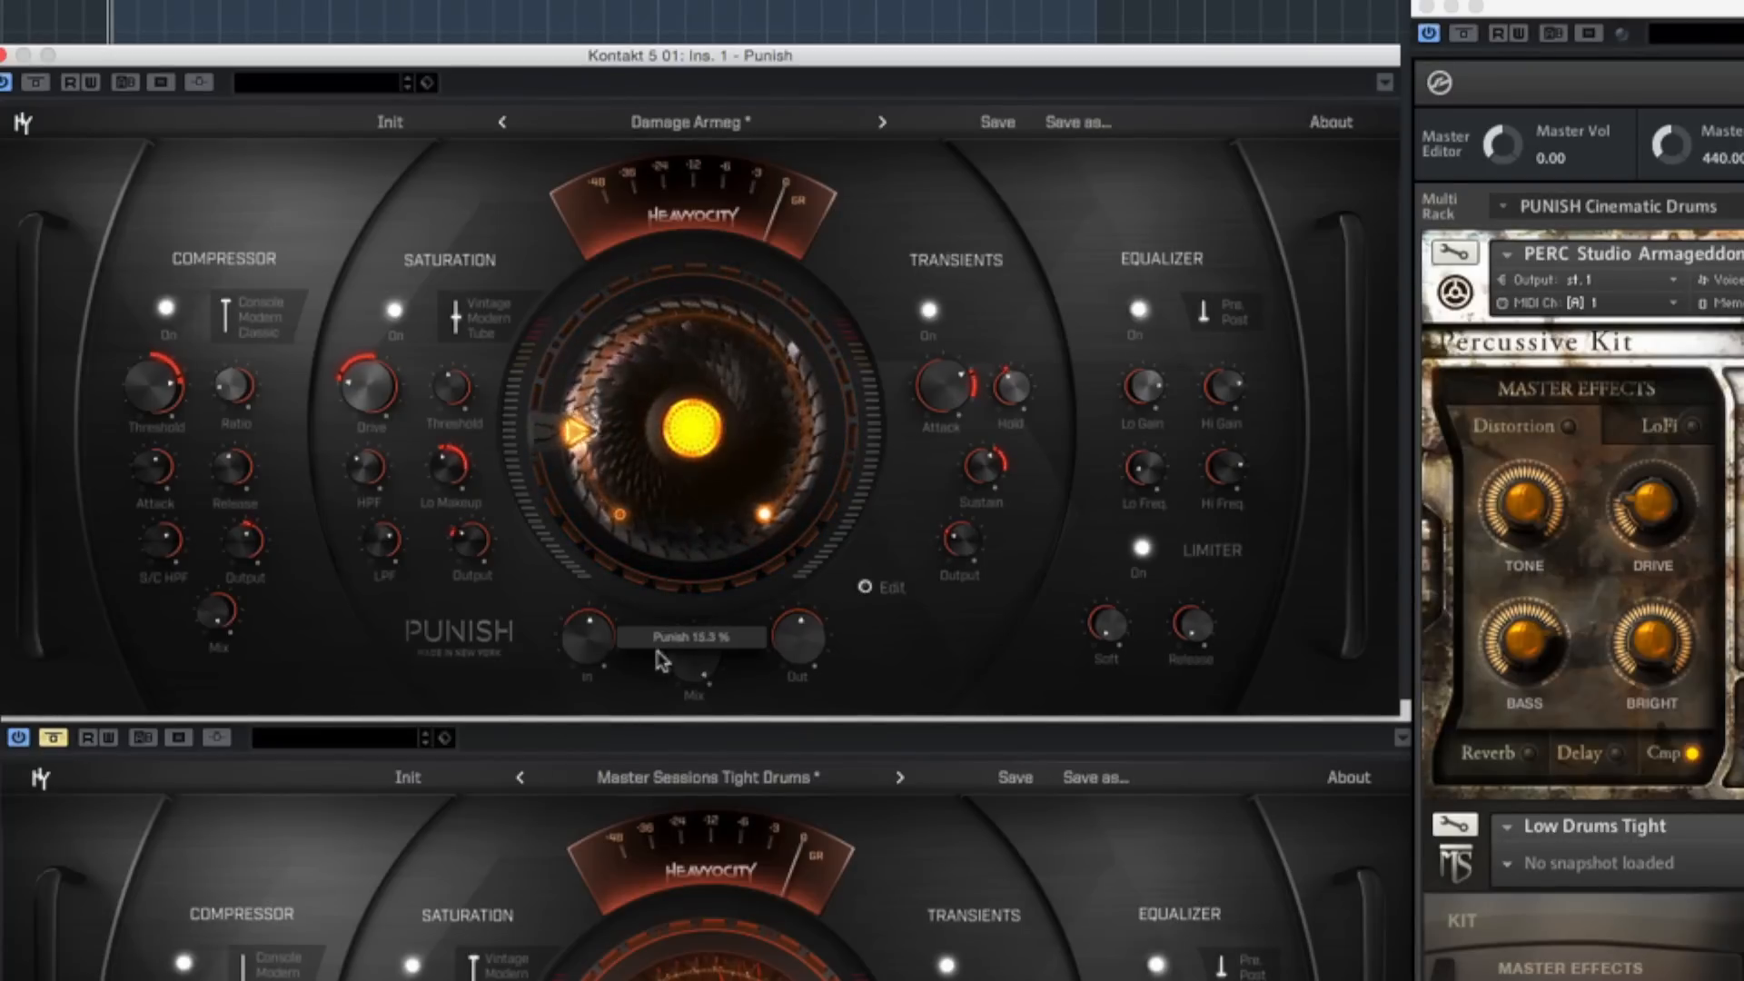
pyautogui.moveTo(636, 414); pyautogui.dragTo(638, 482)
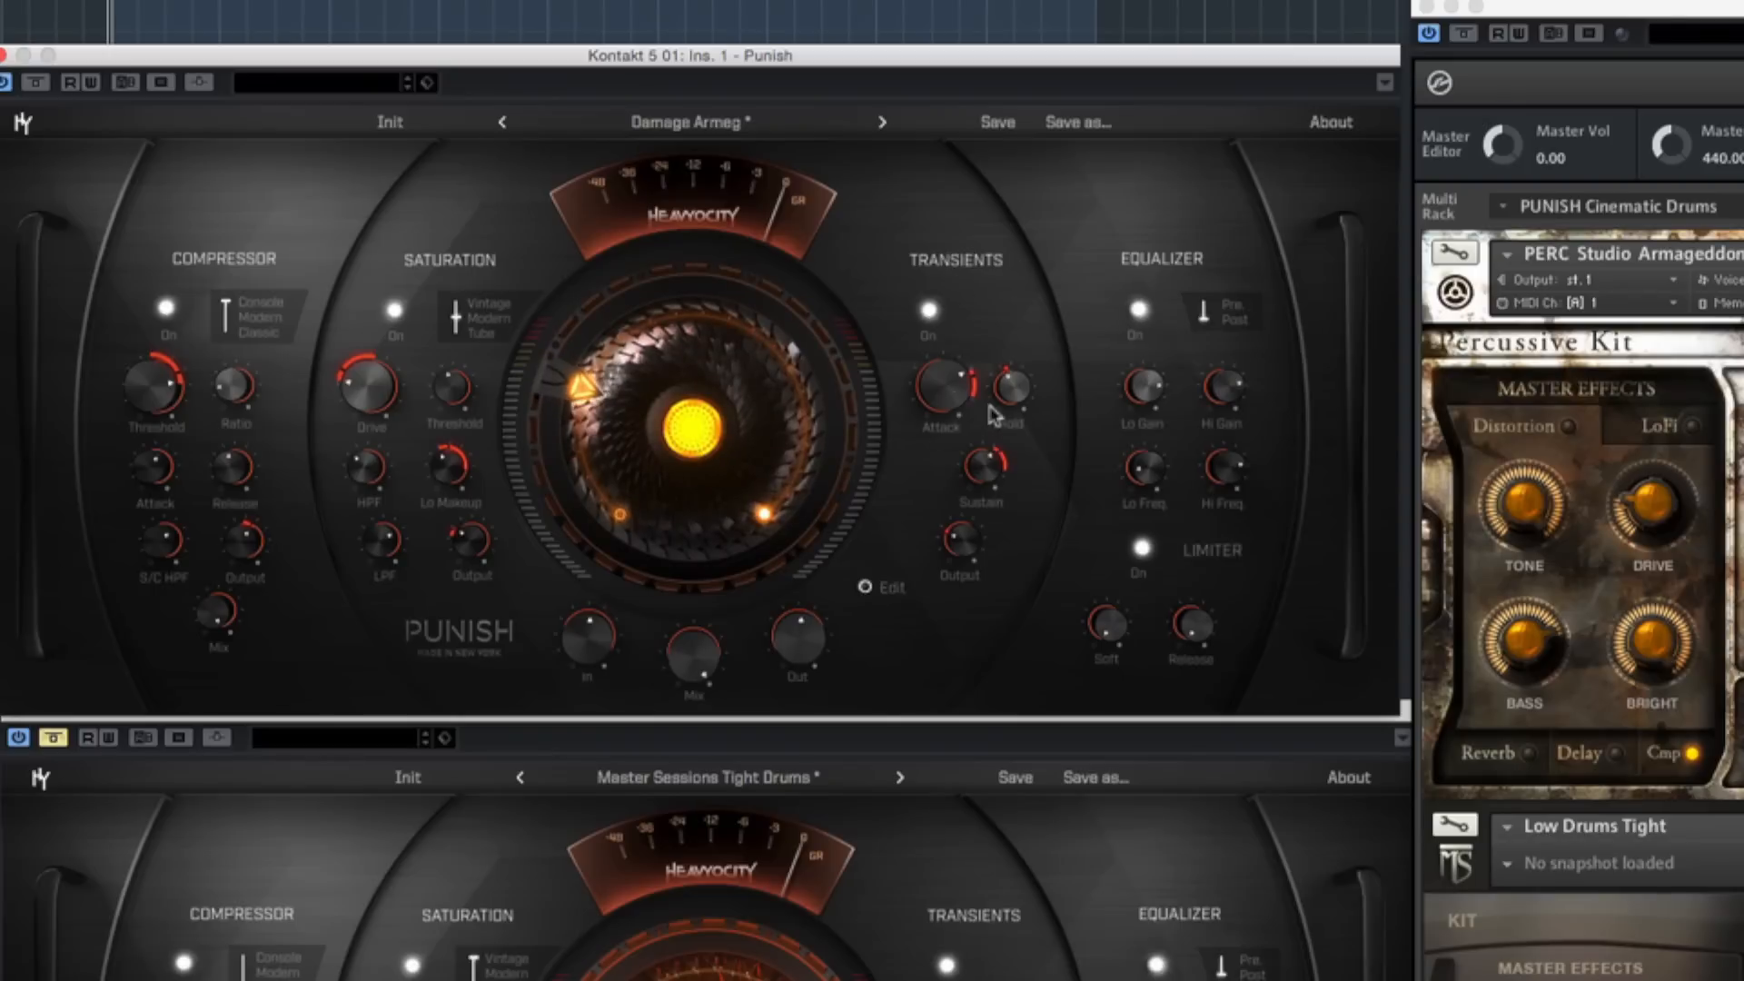
pyautogui.moveTo(683, 458); pyautogui.dragTo(699, 336)
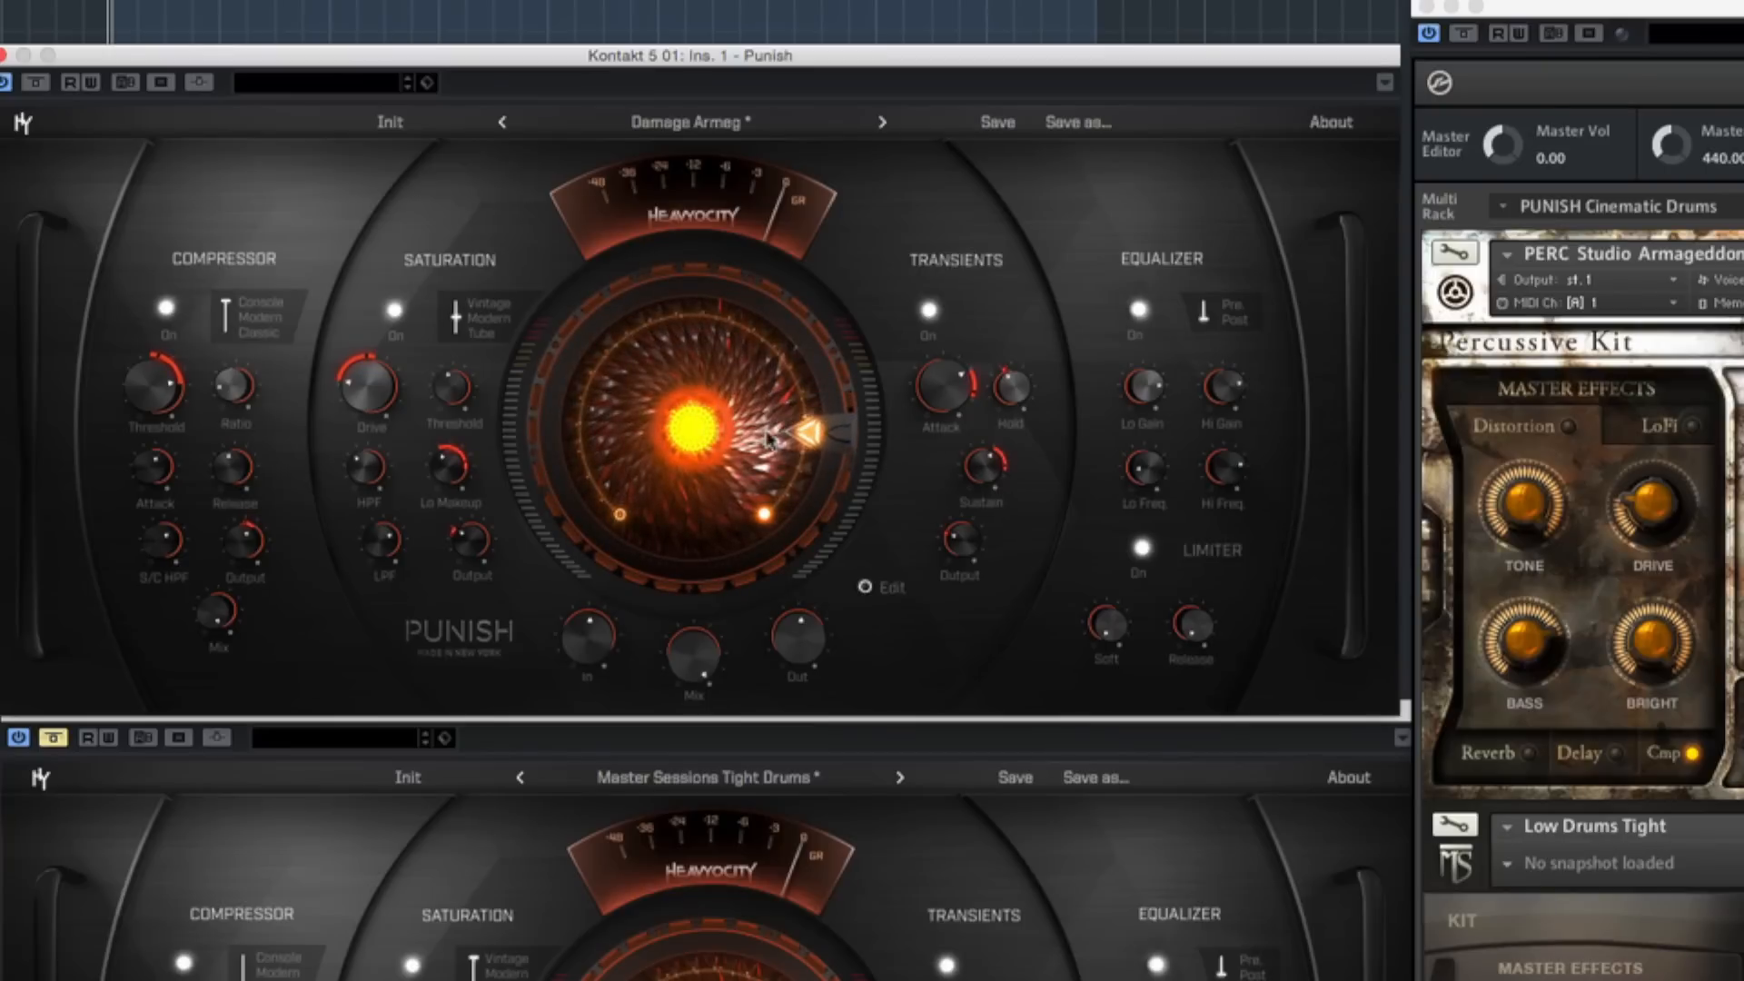
# - Sweep the central Punish knob down to minimum and up to maximum during playback, comparing the drums bypassed and processed
pyautogui.moveTo(743, 357); pyautogui.dragTo(668, 686)
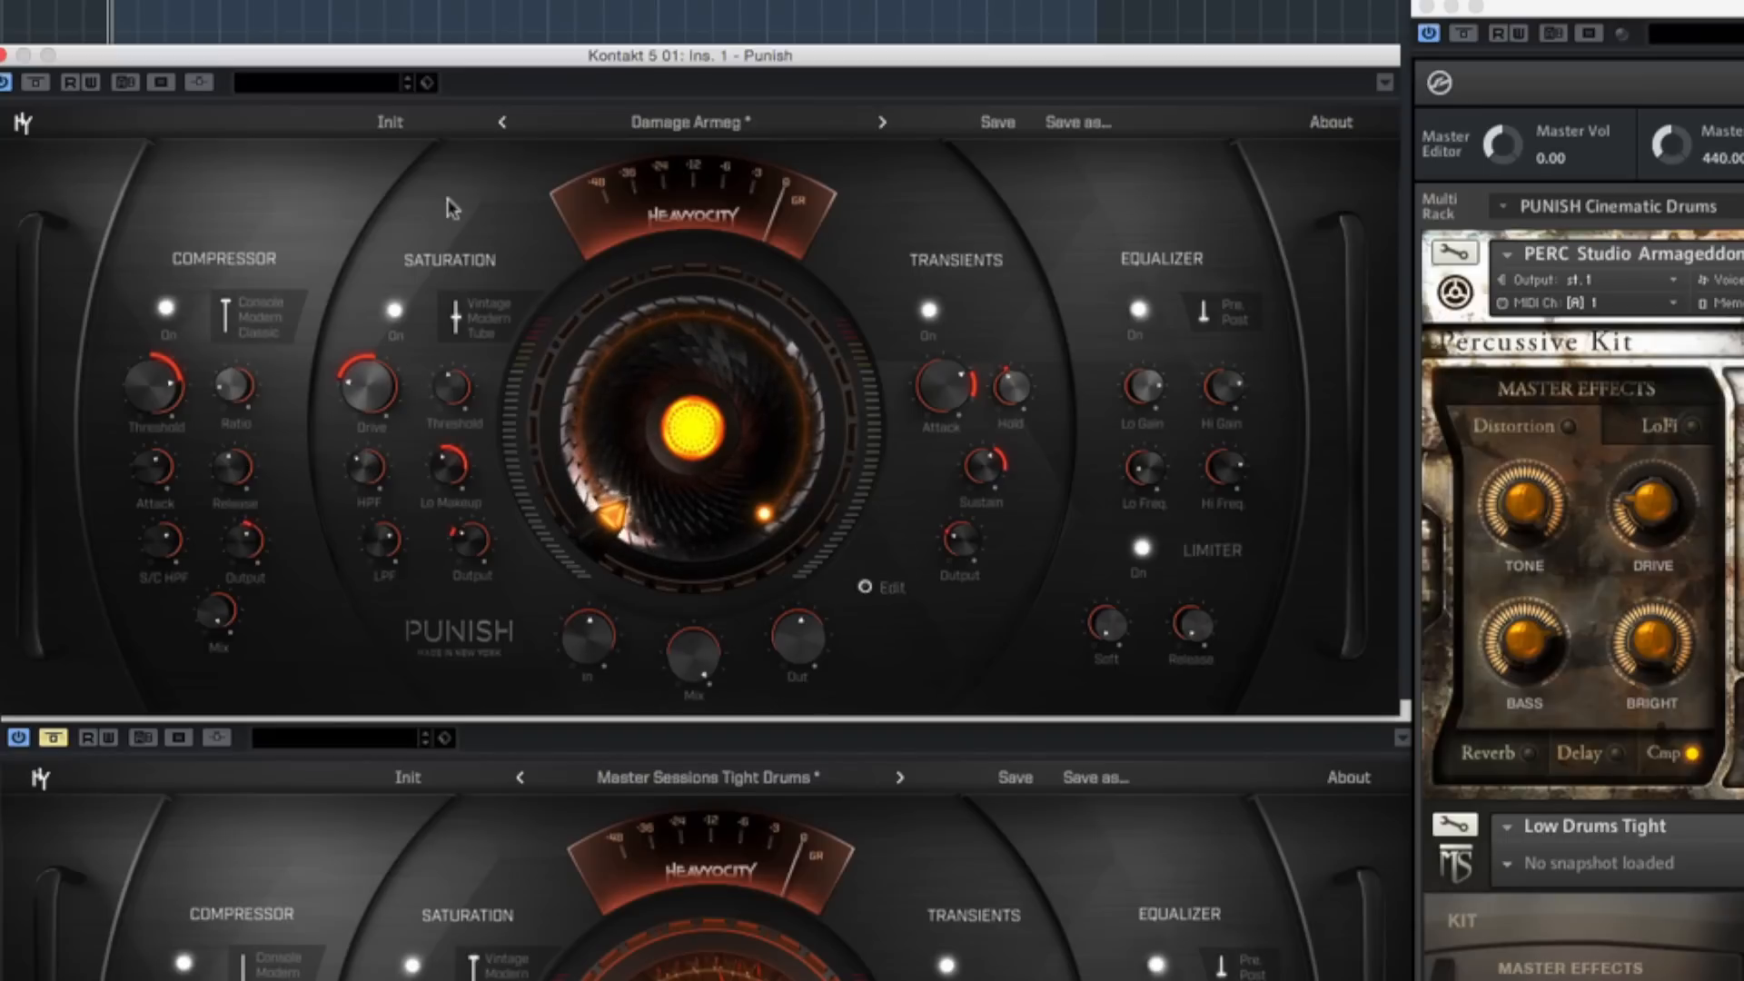
pyautogui.click(39, 84)
pyautogui.click(38, 83)
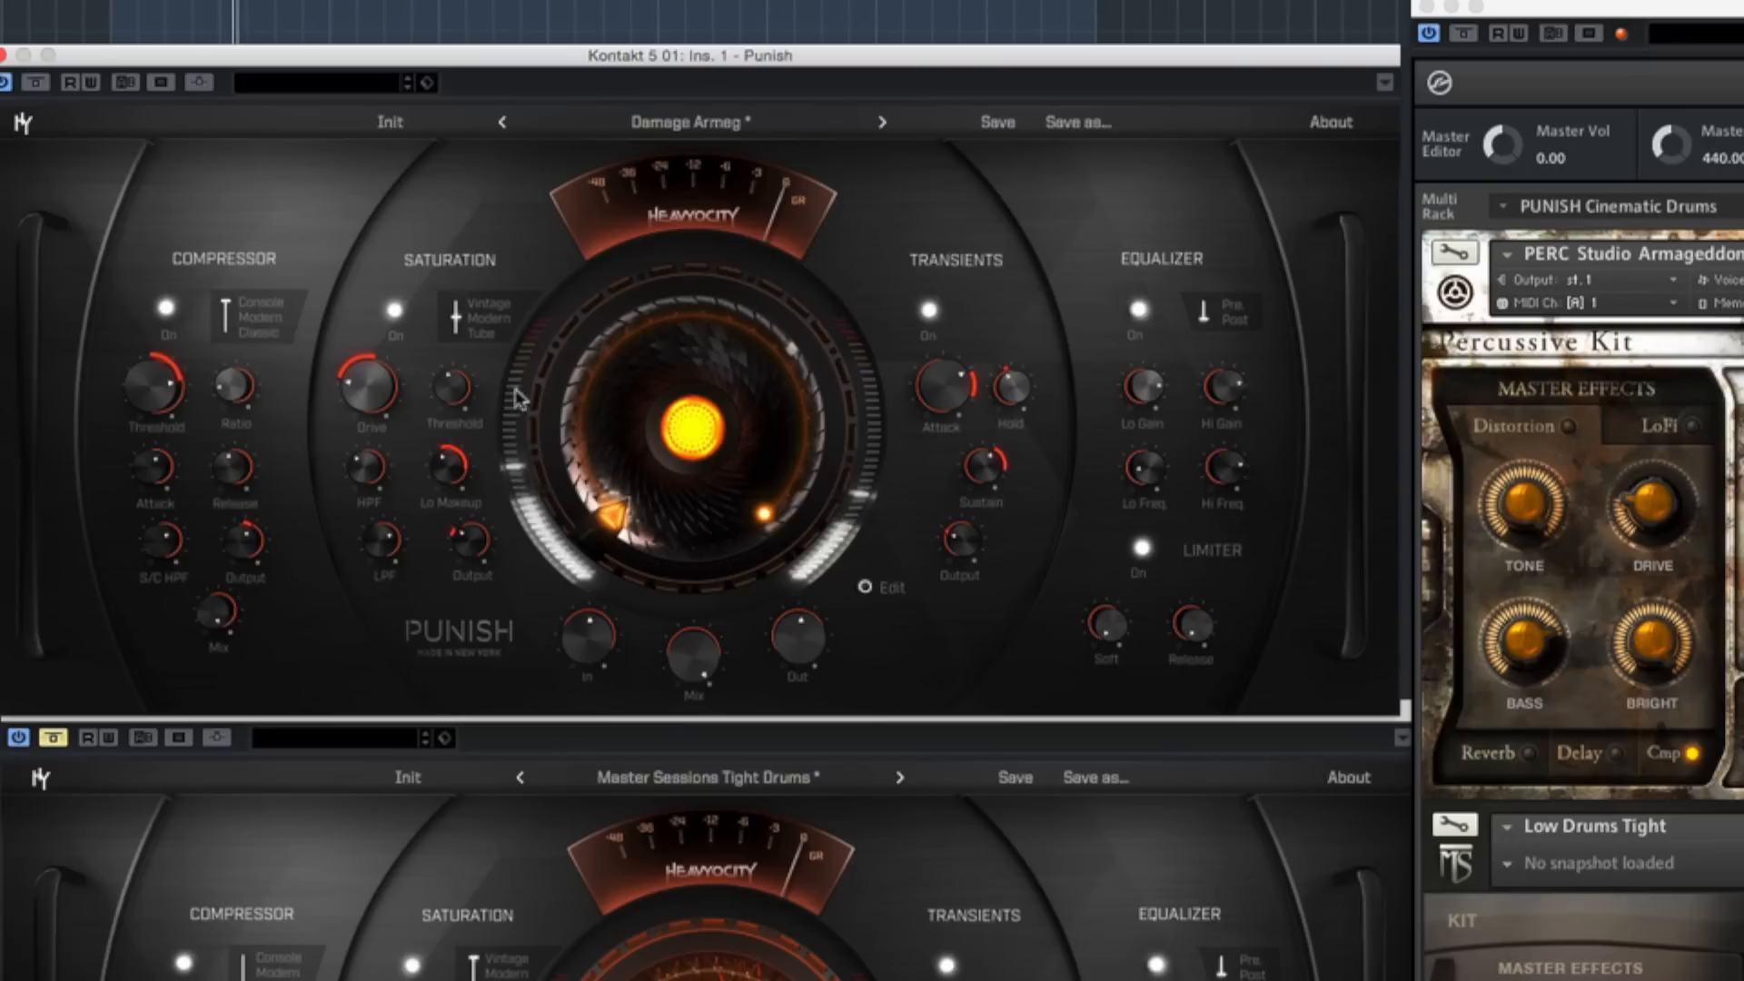
pyautogui.moveTo(618, 504)
pyautogui.mouseDown()
pyautogui.moveTo(636, 263)
pyautogui.moveTo(765, 234)
pyautogui.mouseUp()
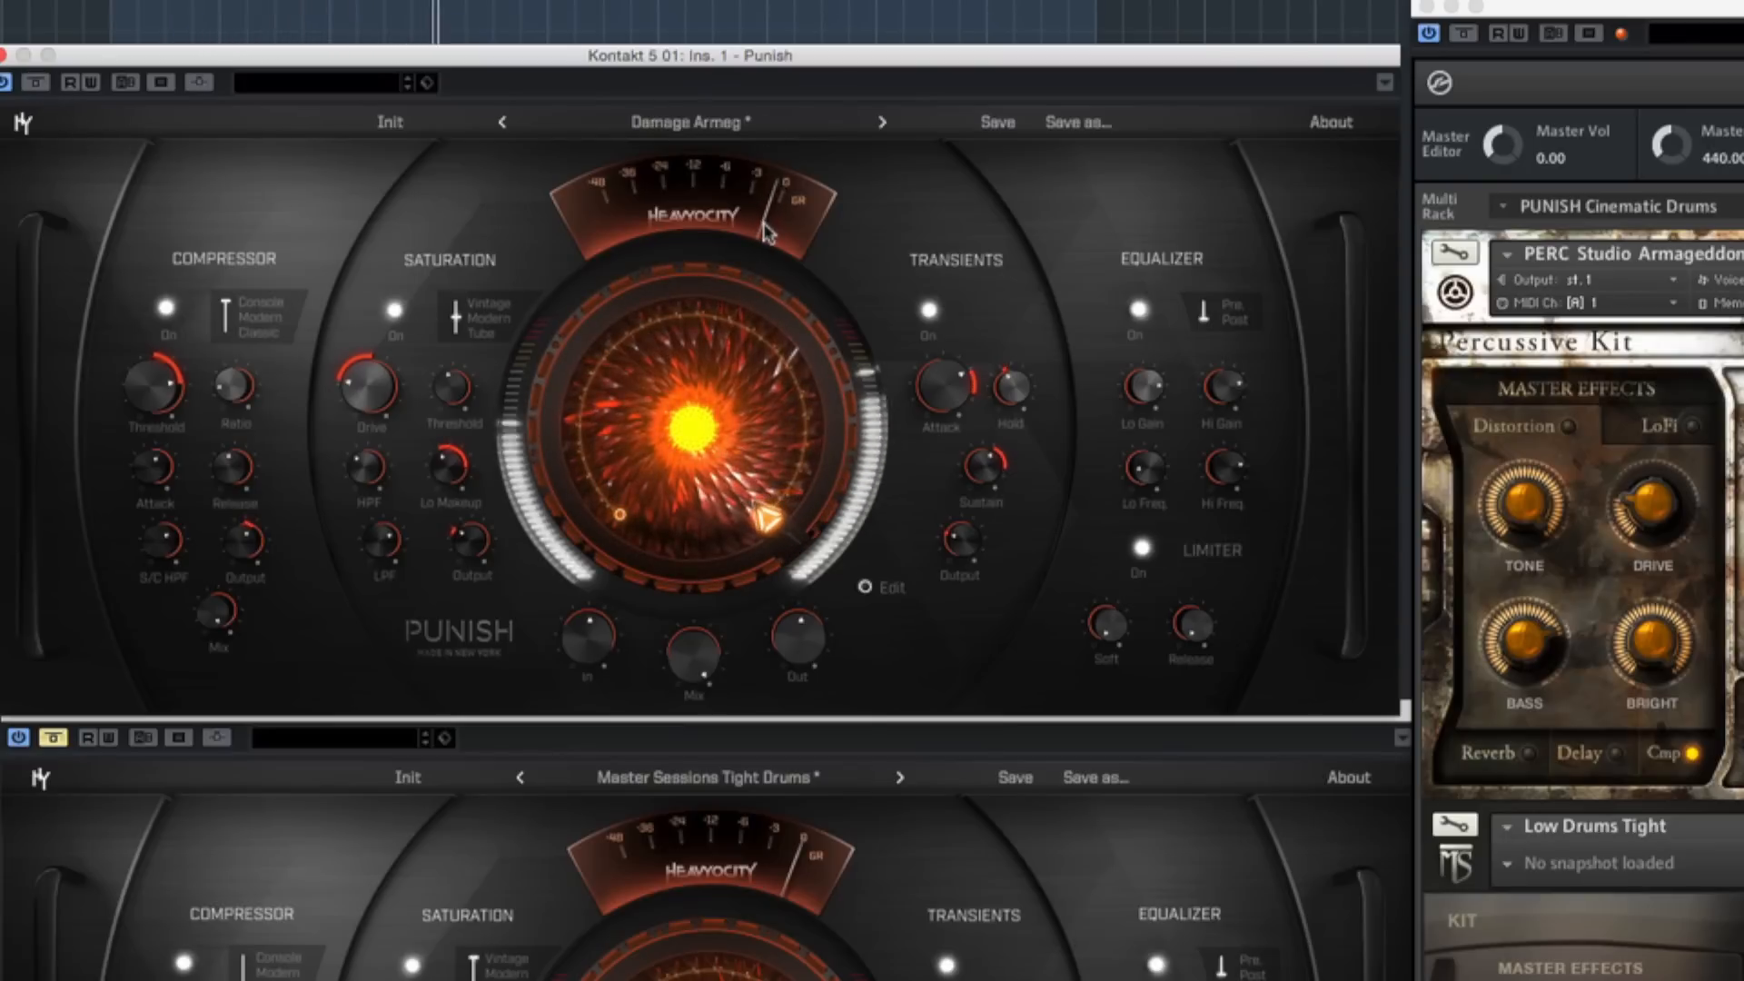
pyautogui.click(36, 84)
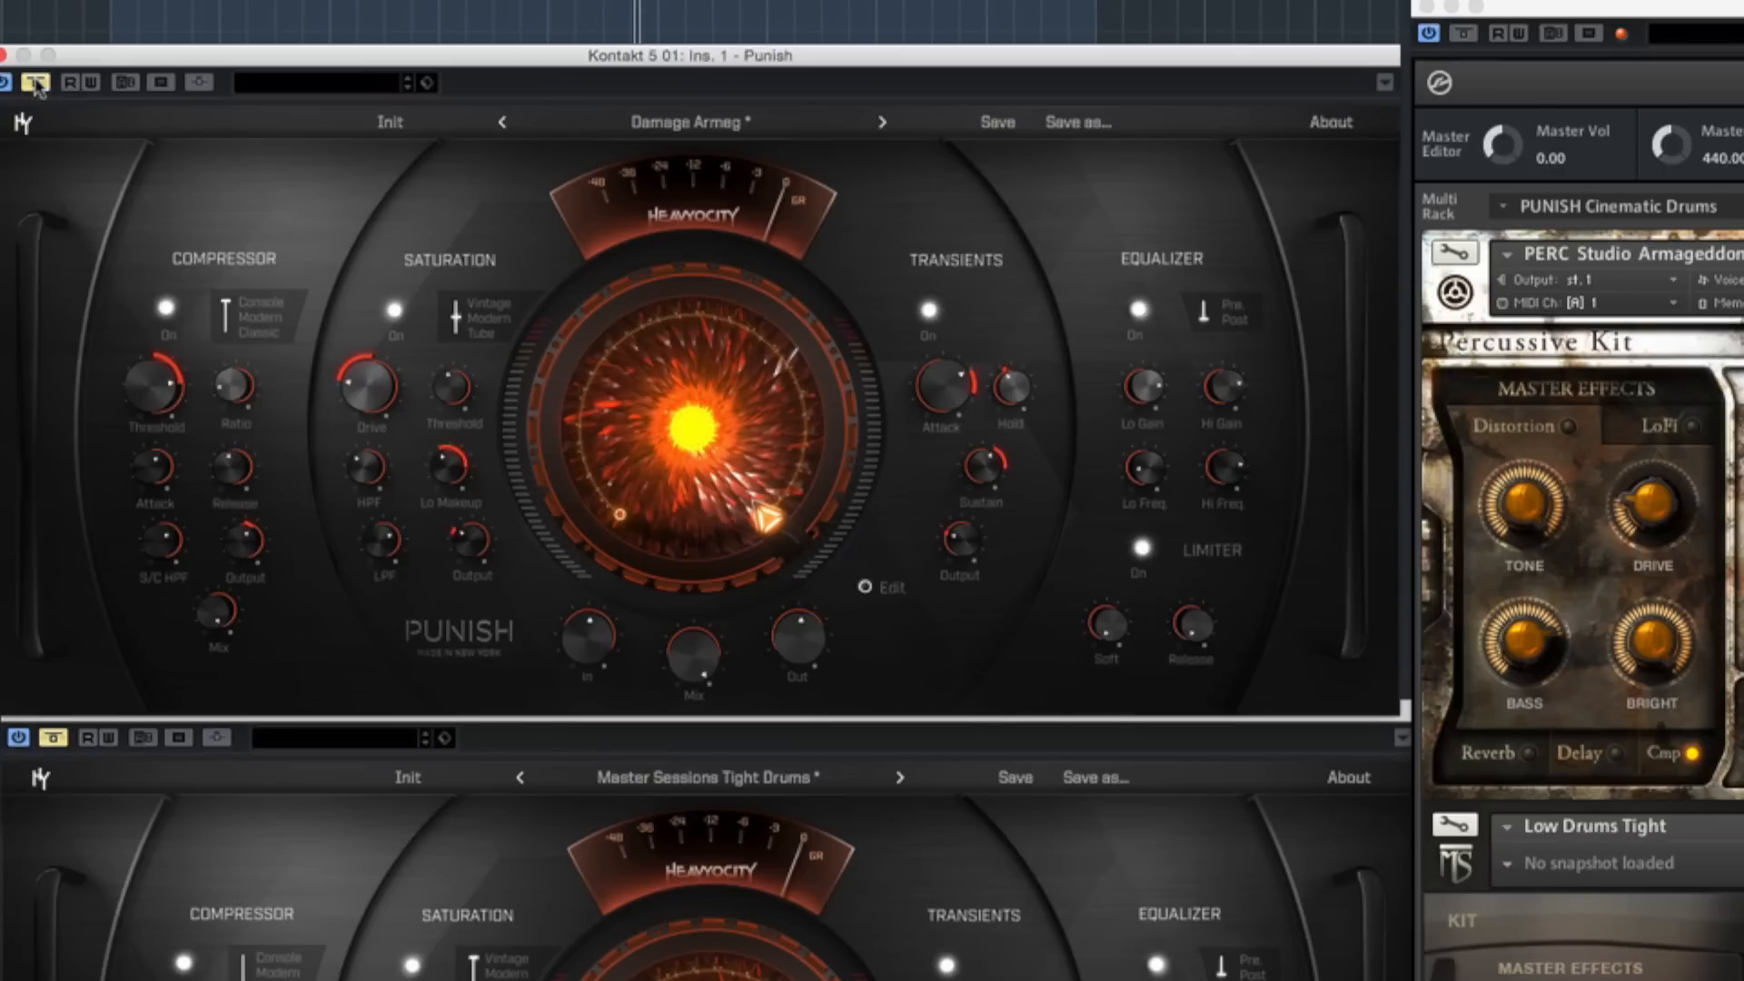
pyautogui.click(36, 84)
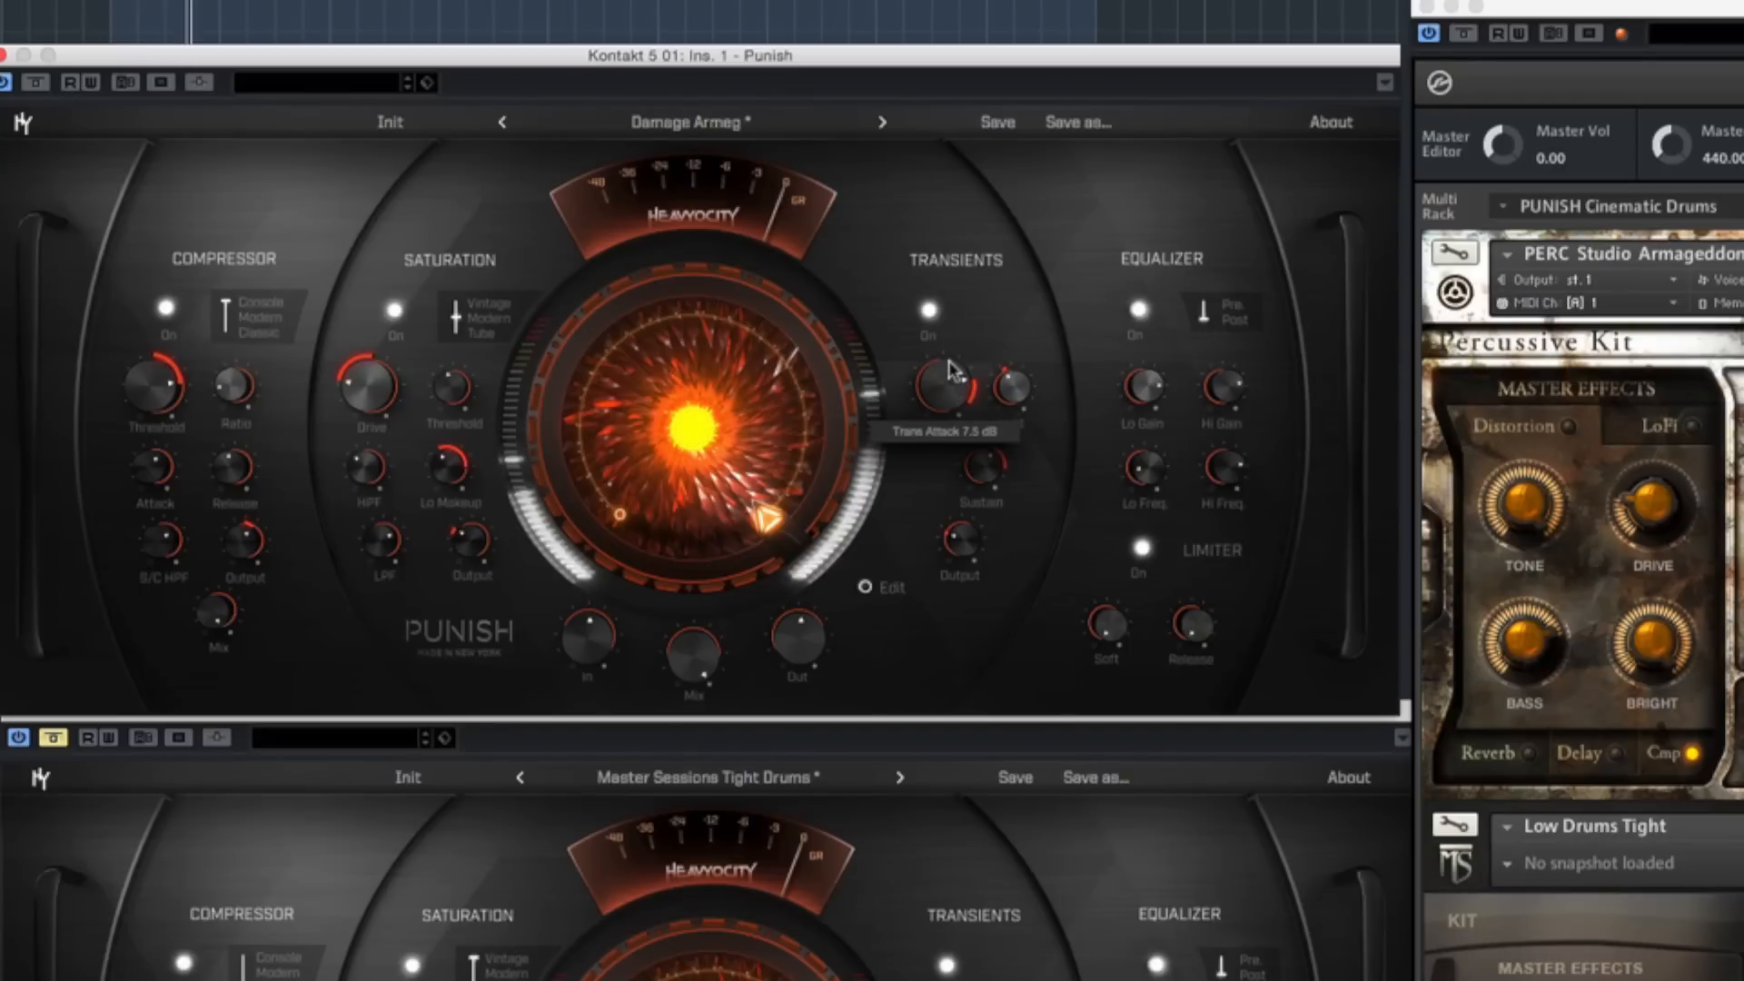
# - Raise the transients sustain, compare the drums with Punish bypassed and active, and stop playback
pyautogui.moveTo(981, 457); pyautogui.dragTo(978, 433)
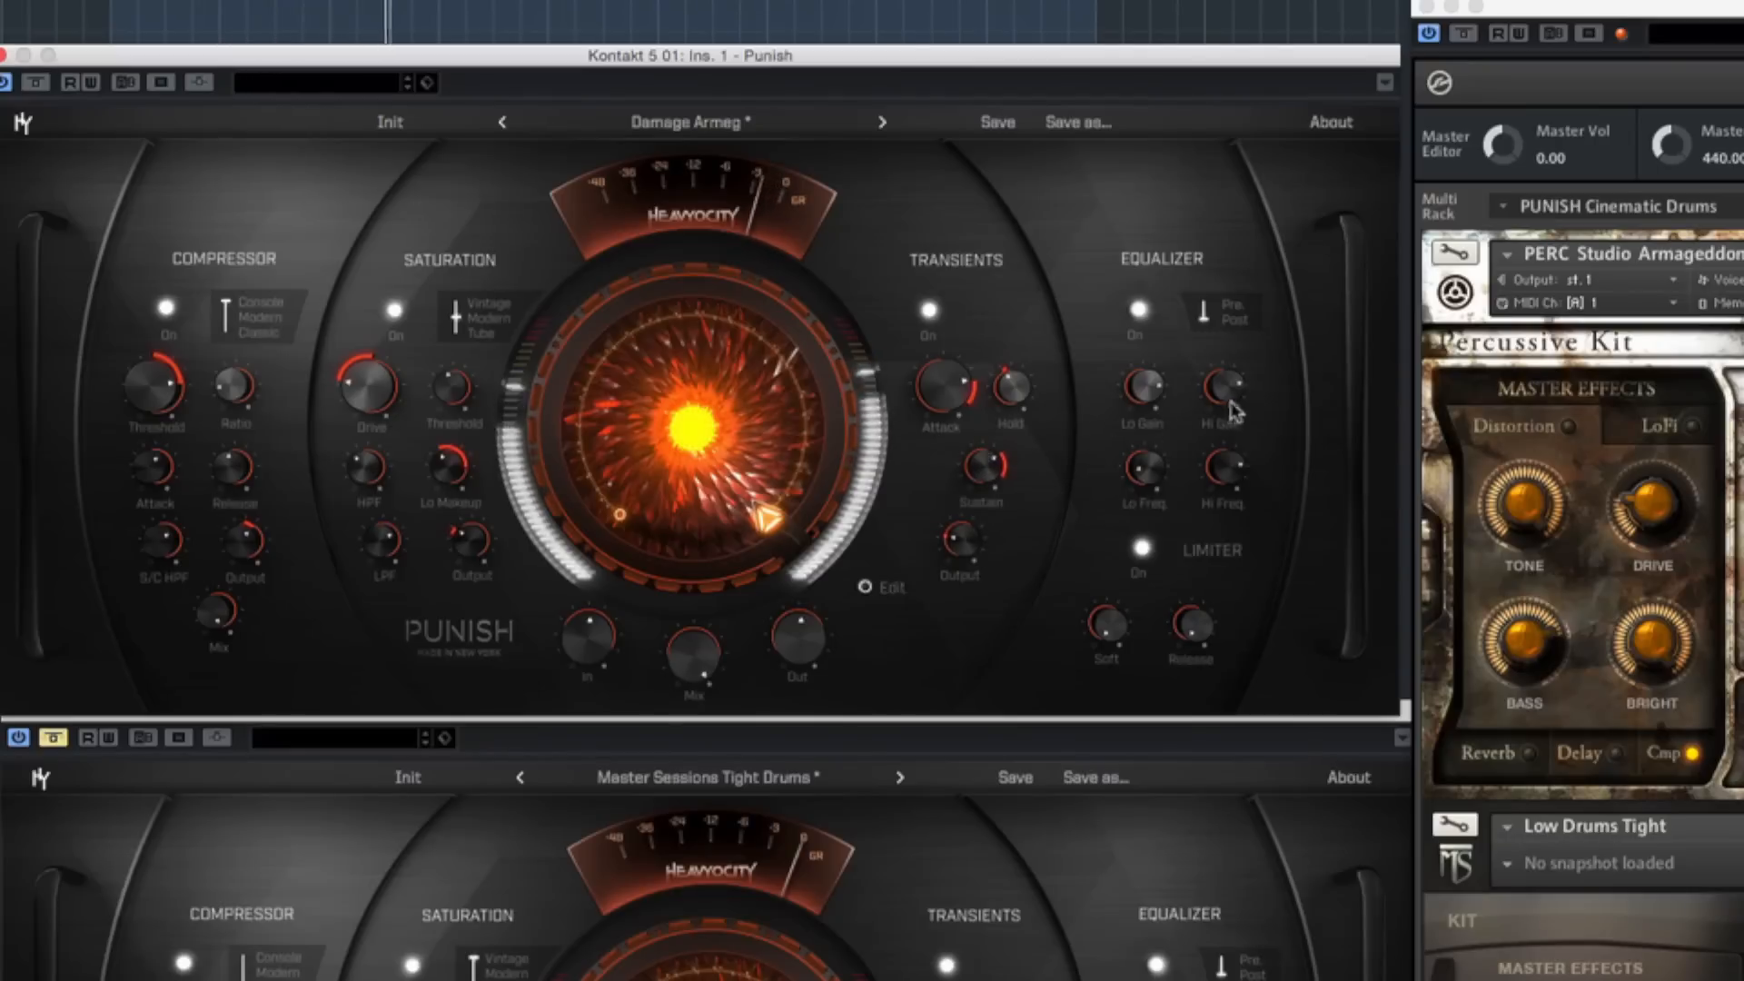
pyautogui.moveTo(1226, 387)
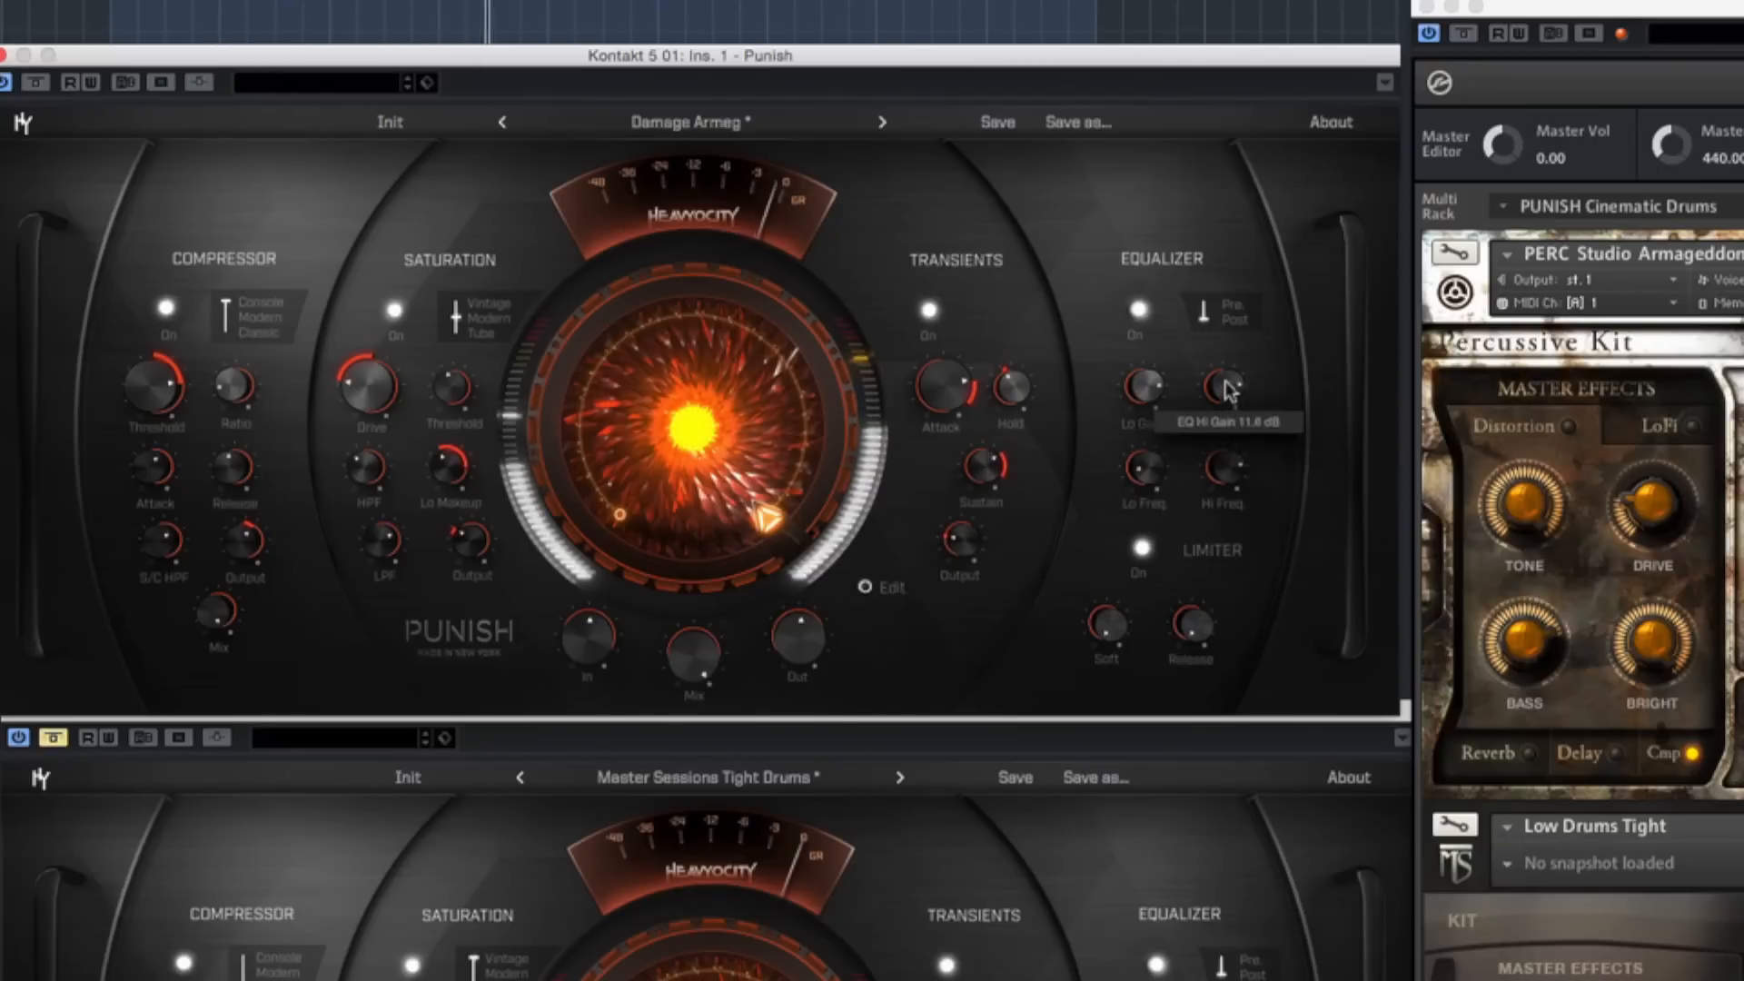
pyautogui.click(36, 82)
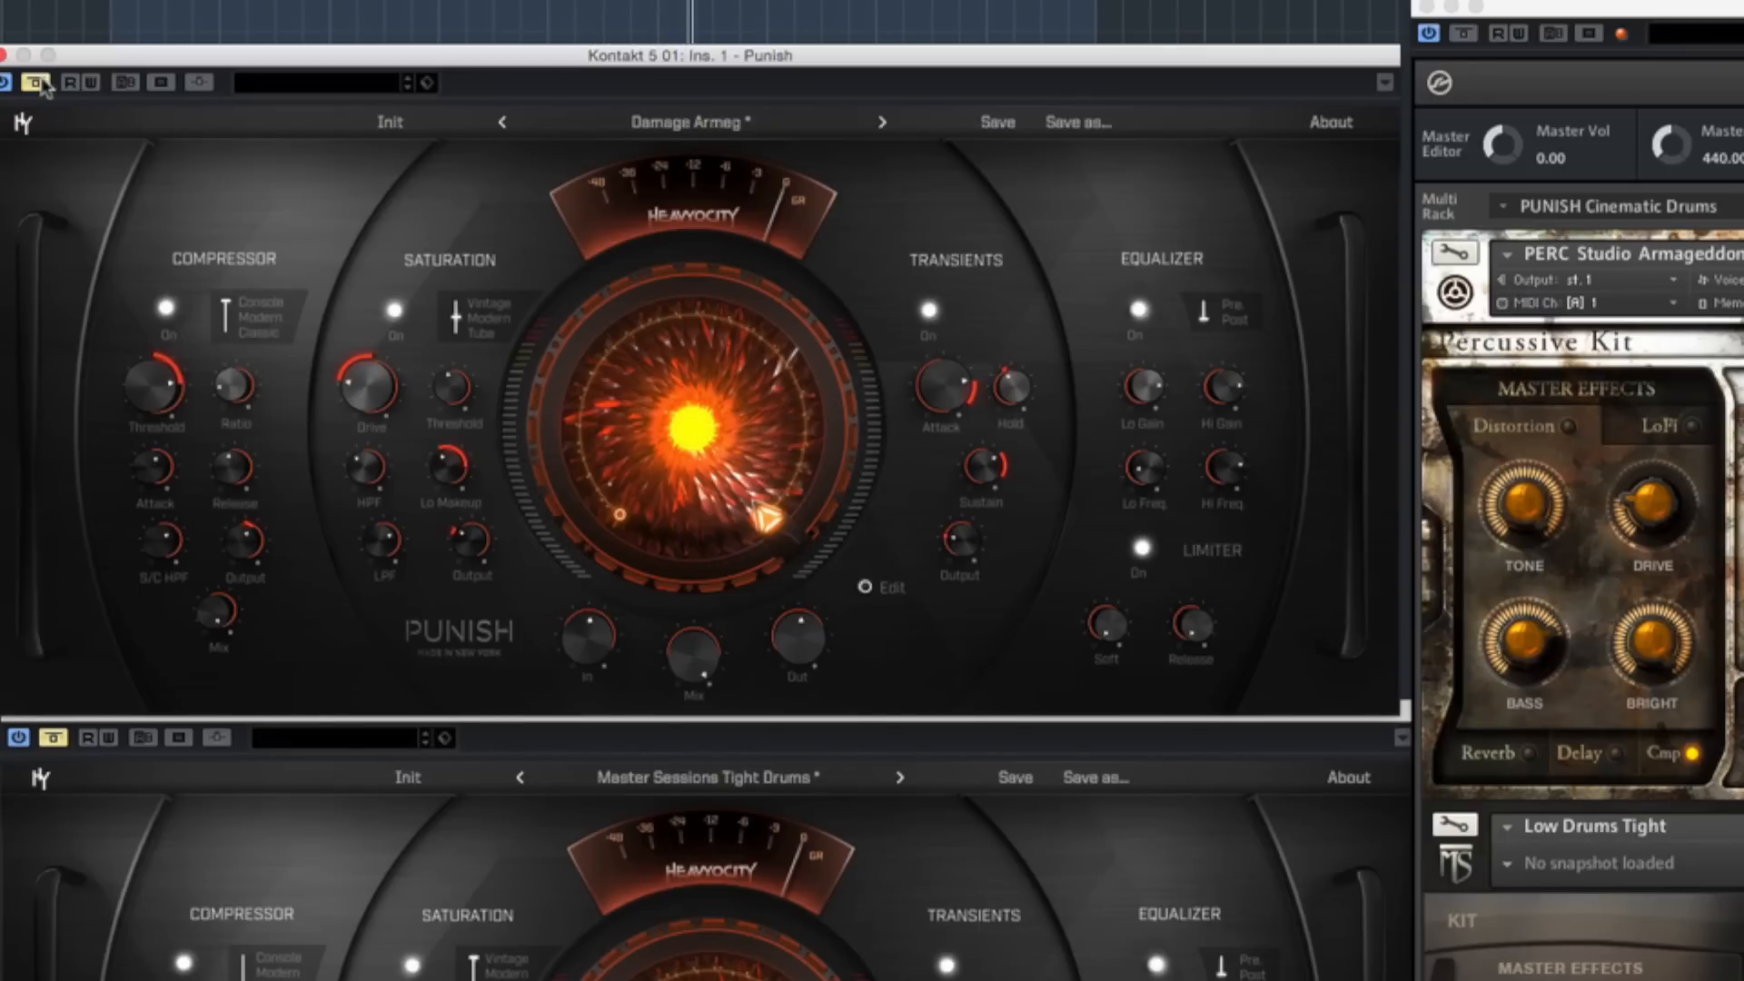
pyautogui.click(38, 84)
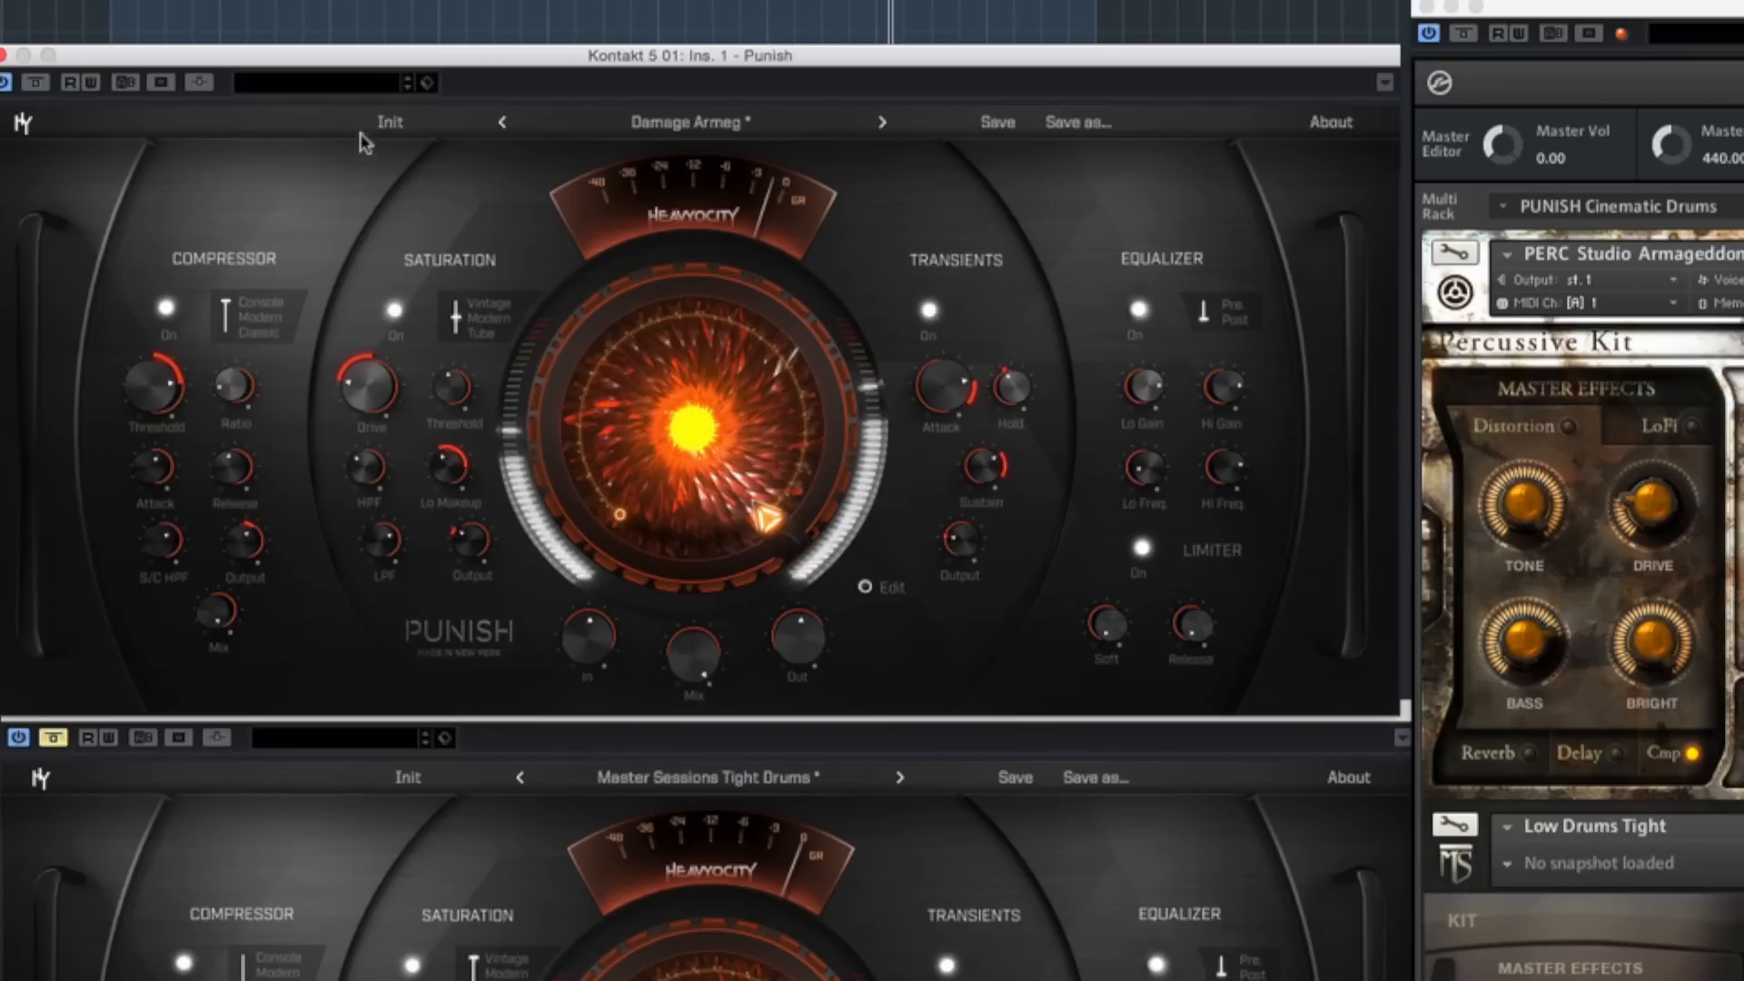
pyautogui.press('space')
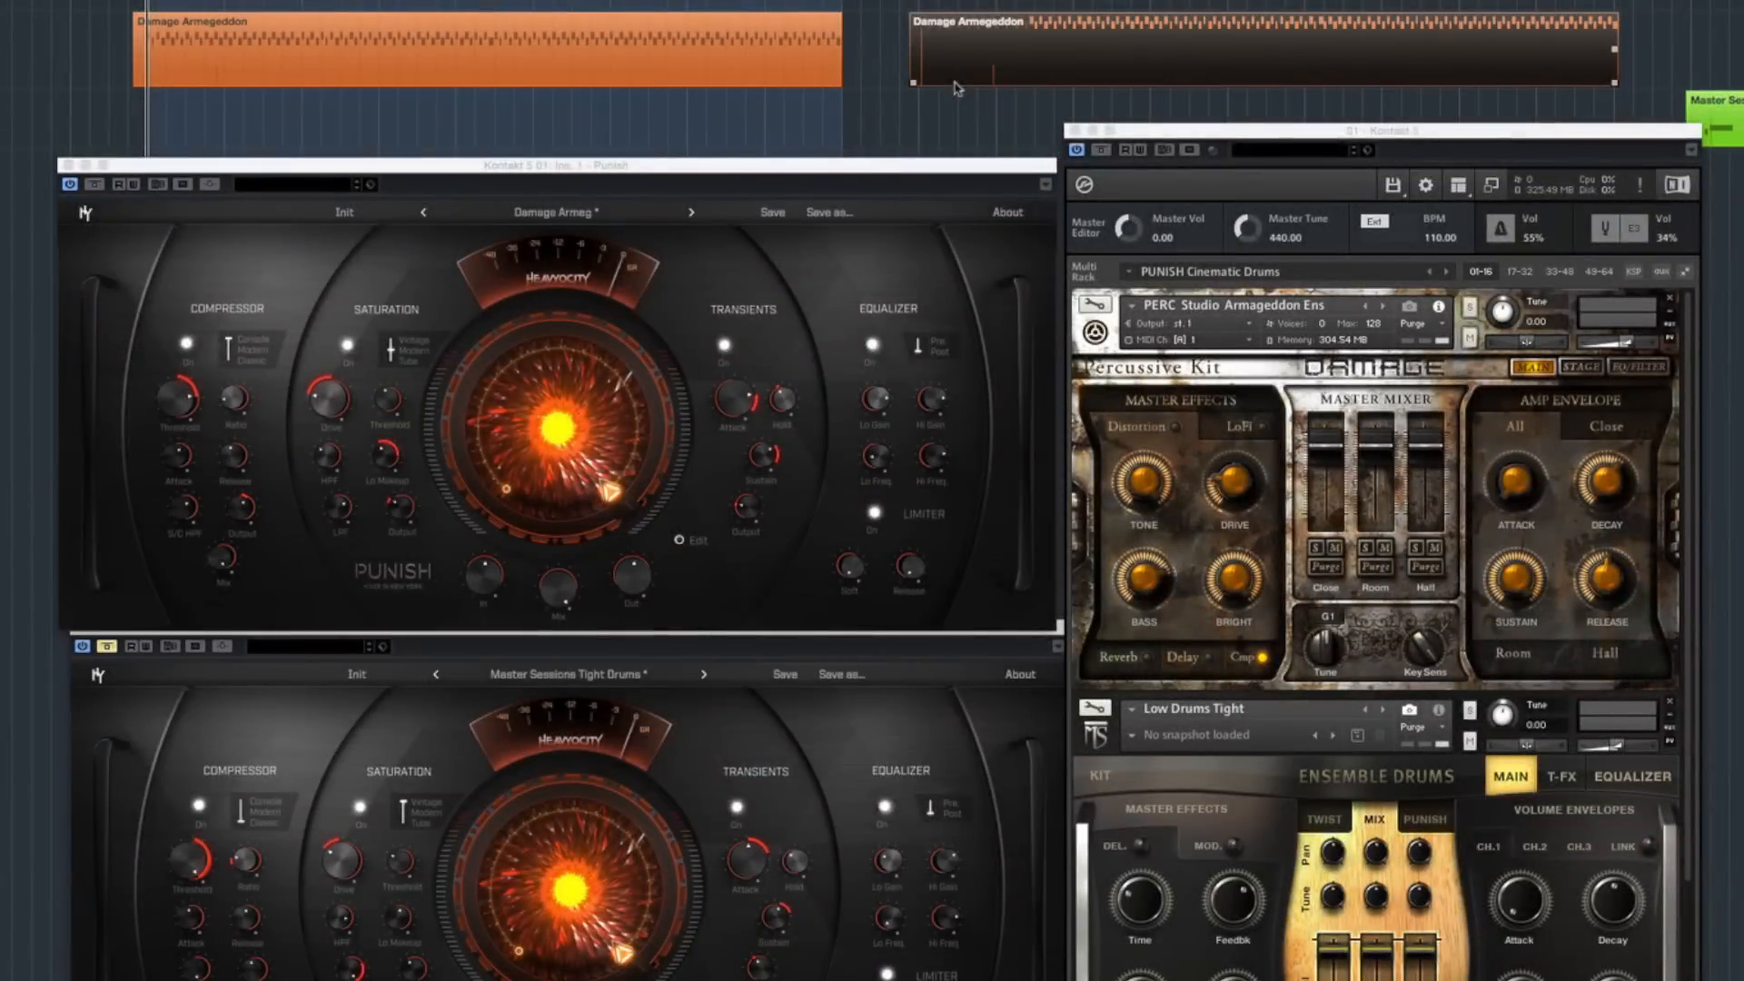
# - Locate the playhead to the second Damage Armageddon part and reload the Damage Armeg preset from the Drums Cinematic Stuff user folder
pyautogui.press('l')
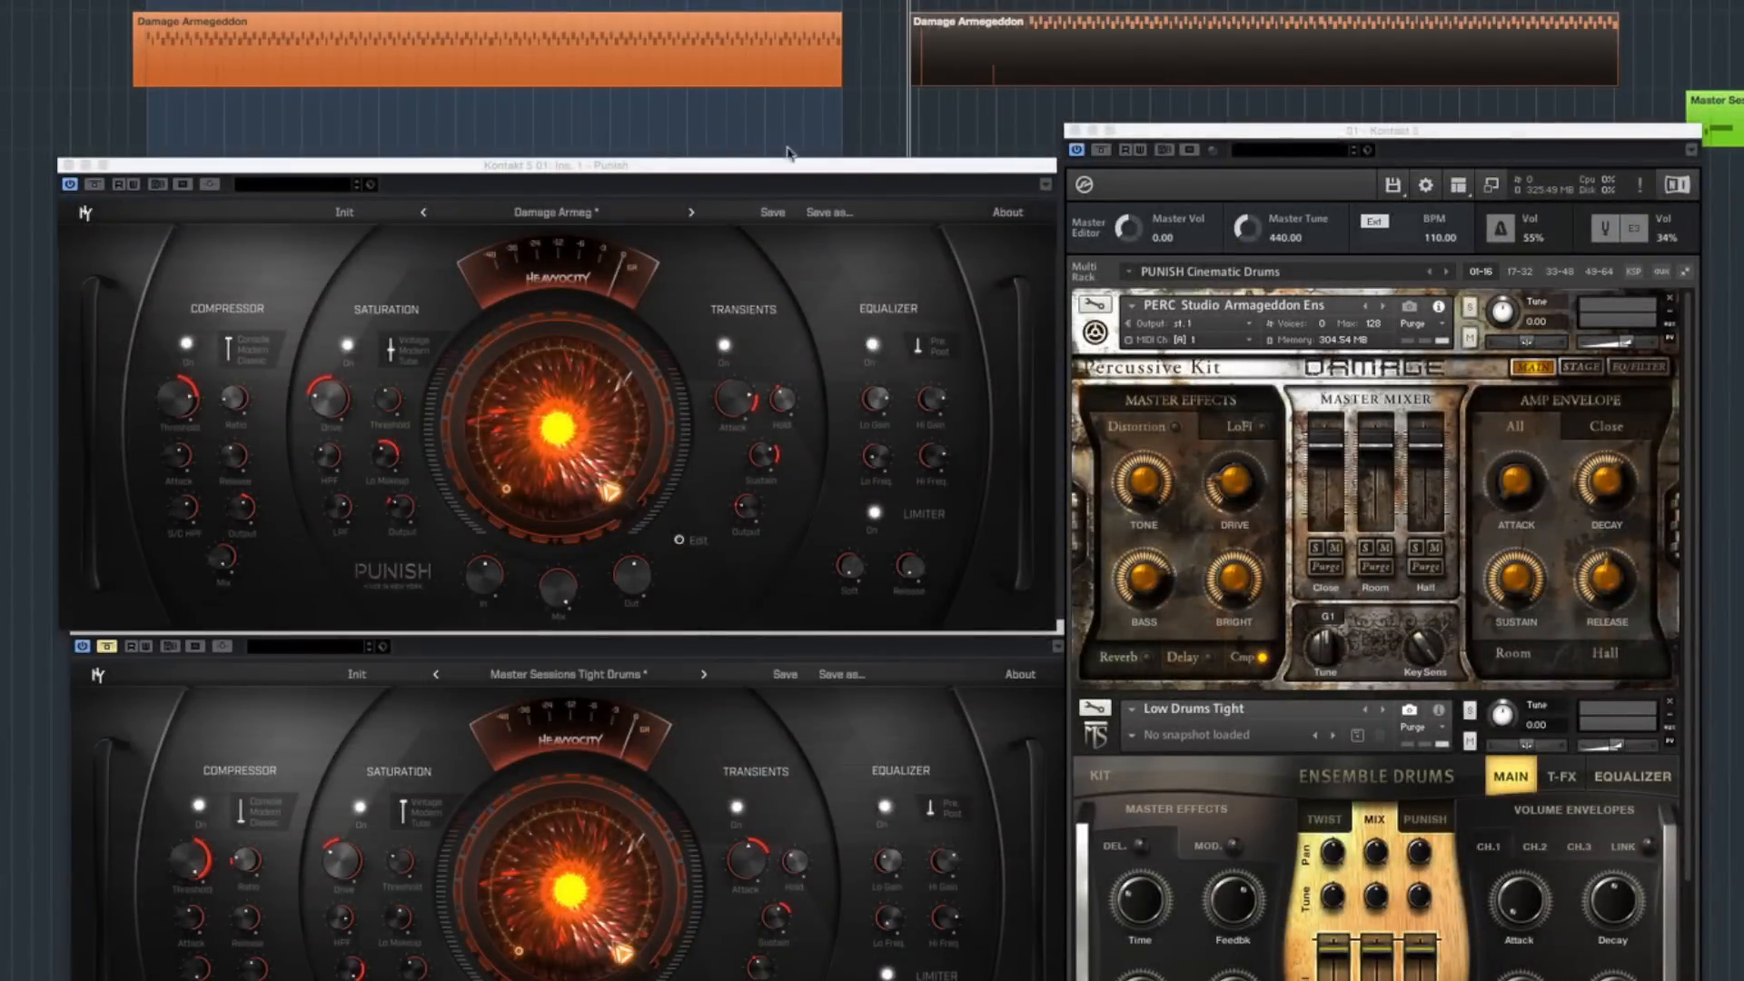
pyautogui.click(605, 210)
pyautogui.moveTo(604, 502)
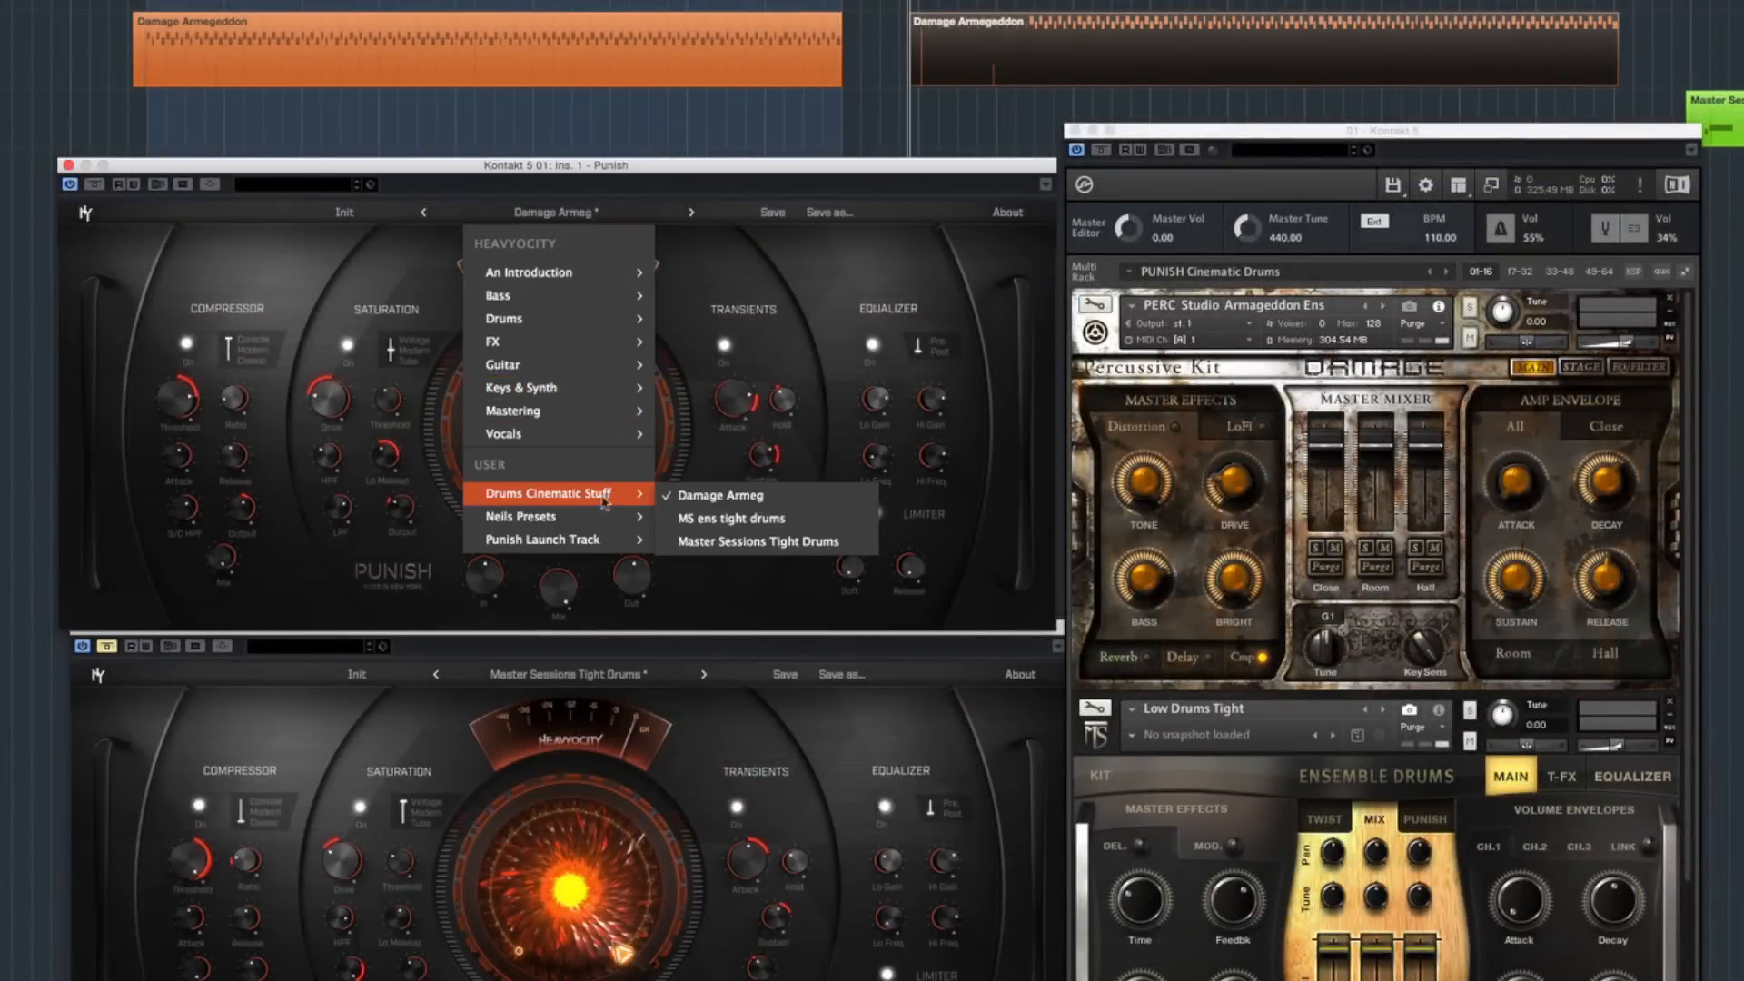
pyautogui.click(683, 499)
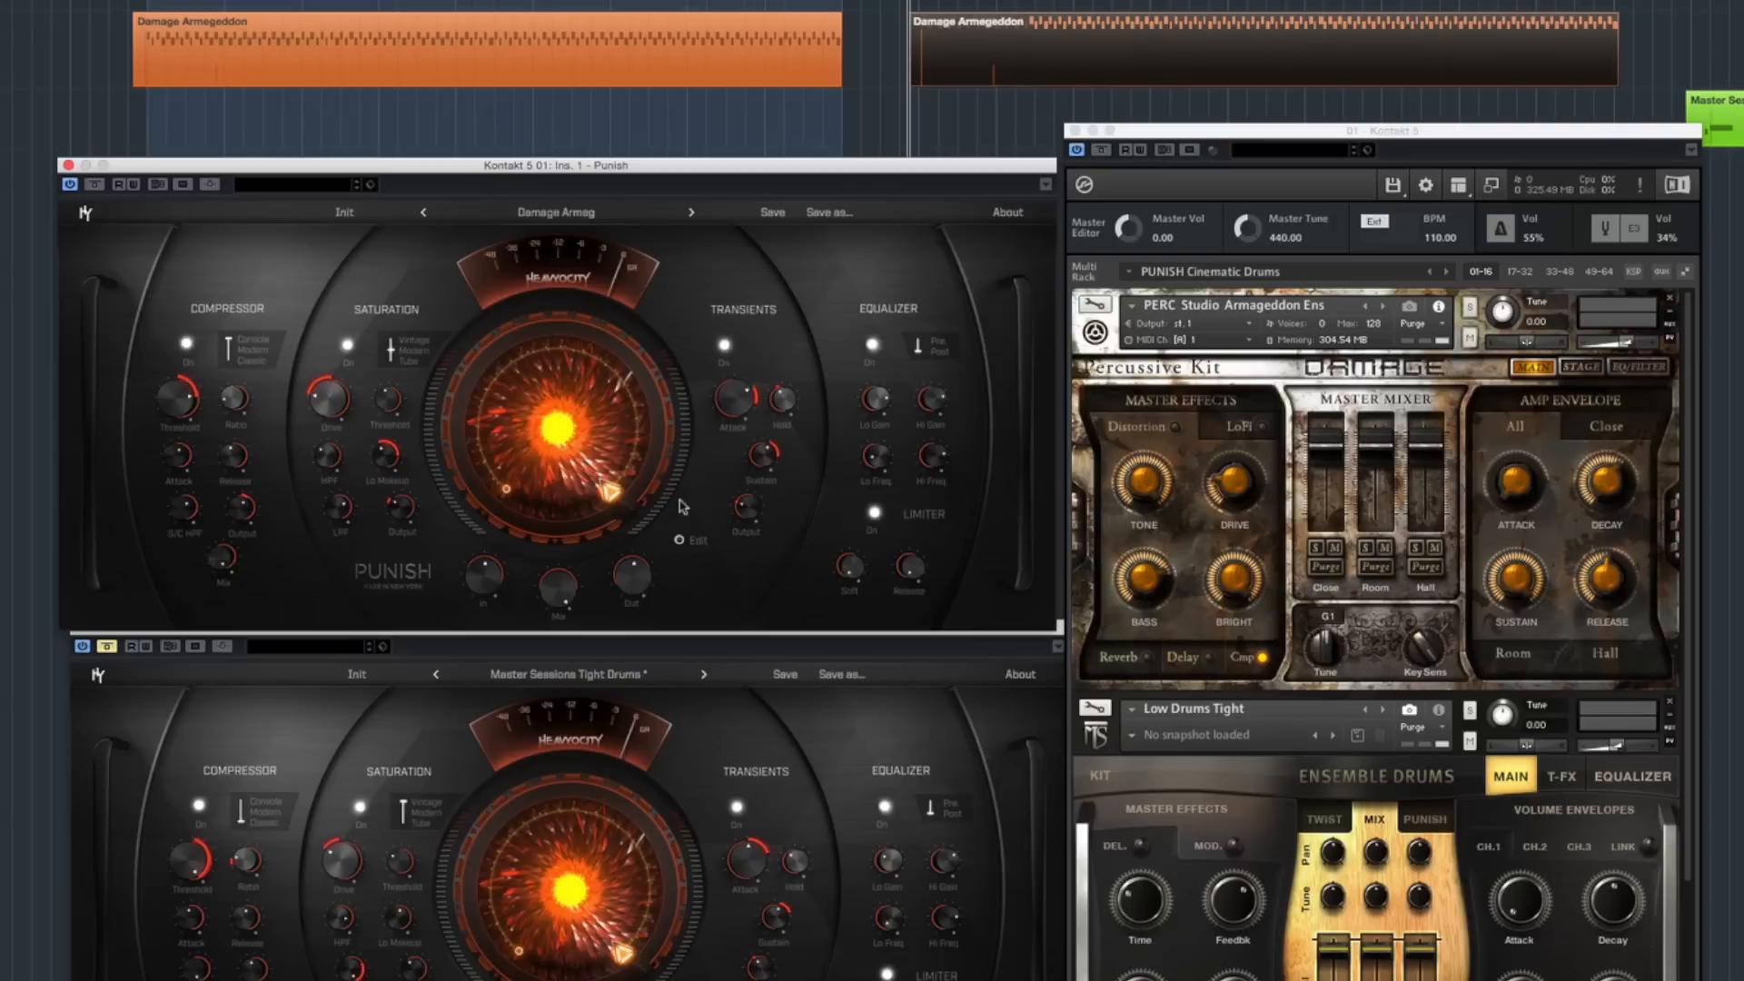
# - Play the second Damage Armageddon part and compare it with Punish active and bypassed
pyautogui.press('space')
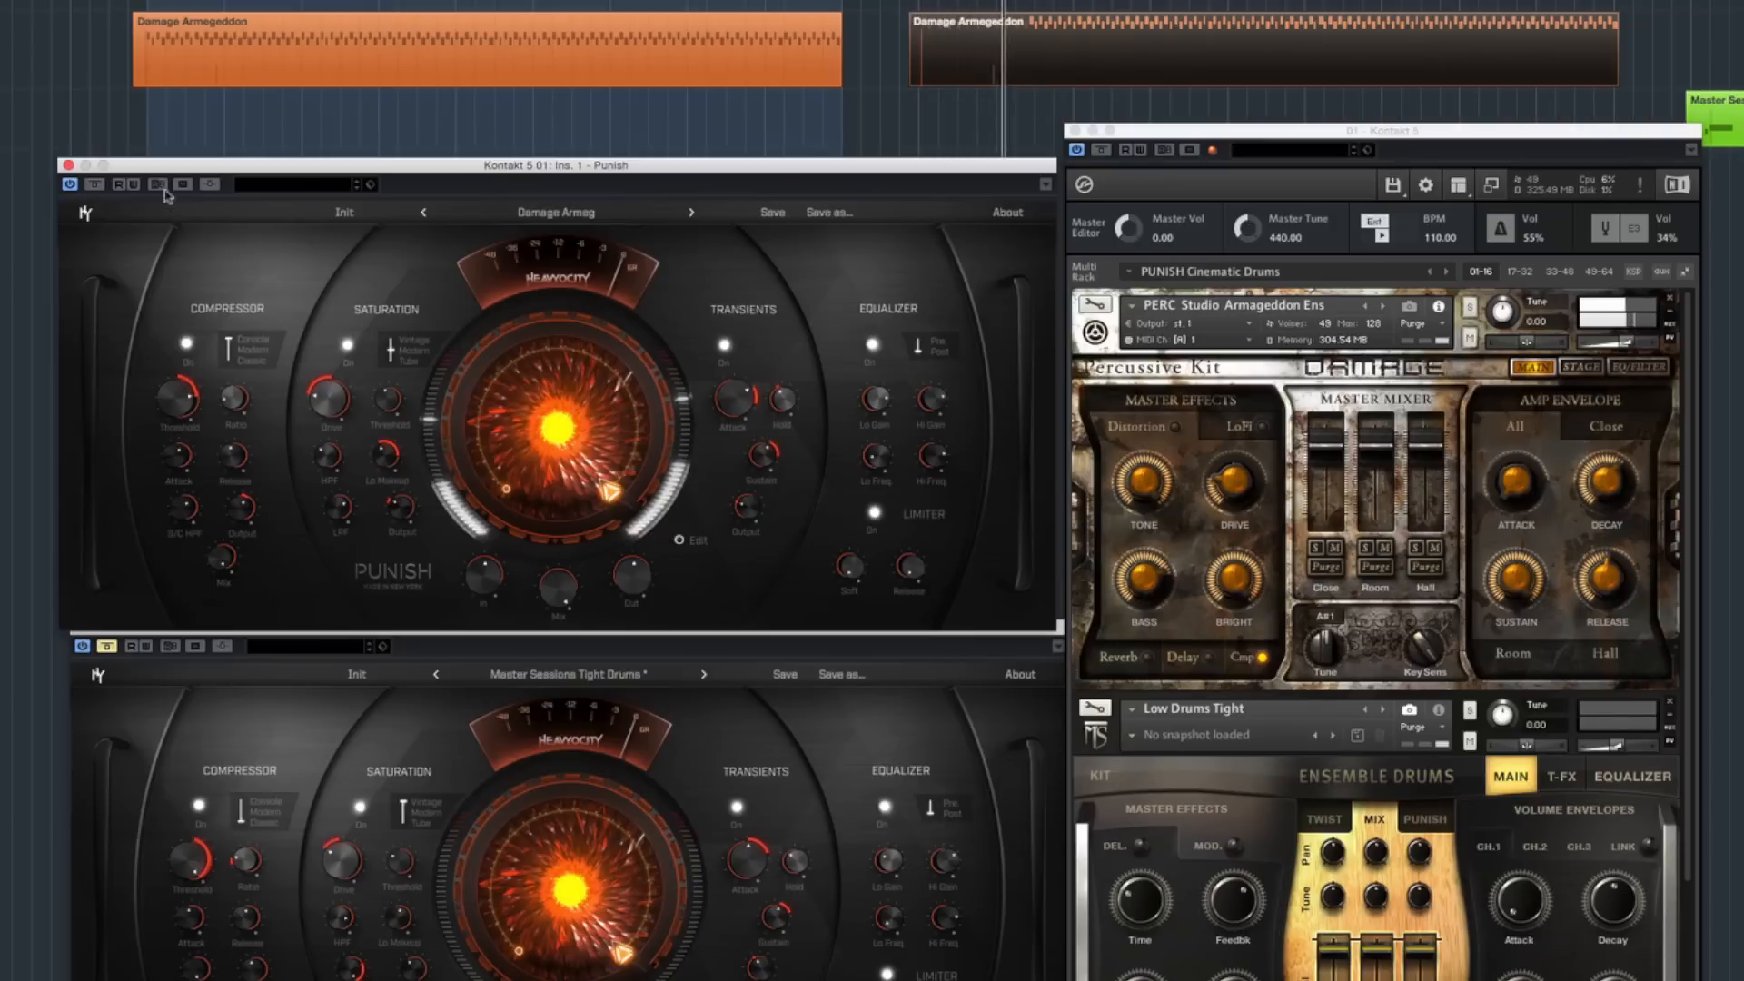
pyautogui.click(94, 186)
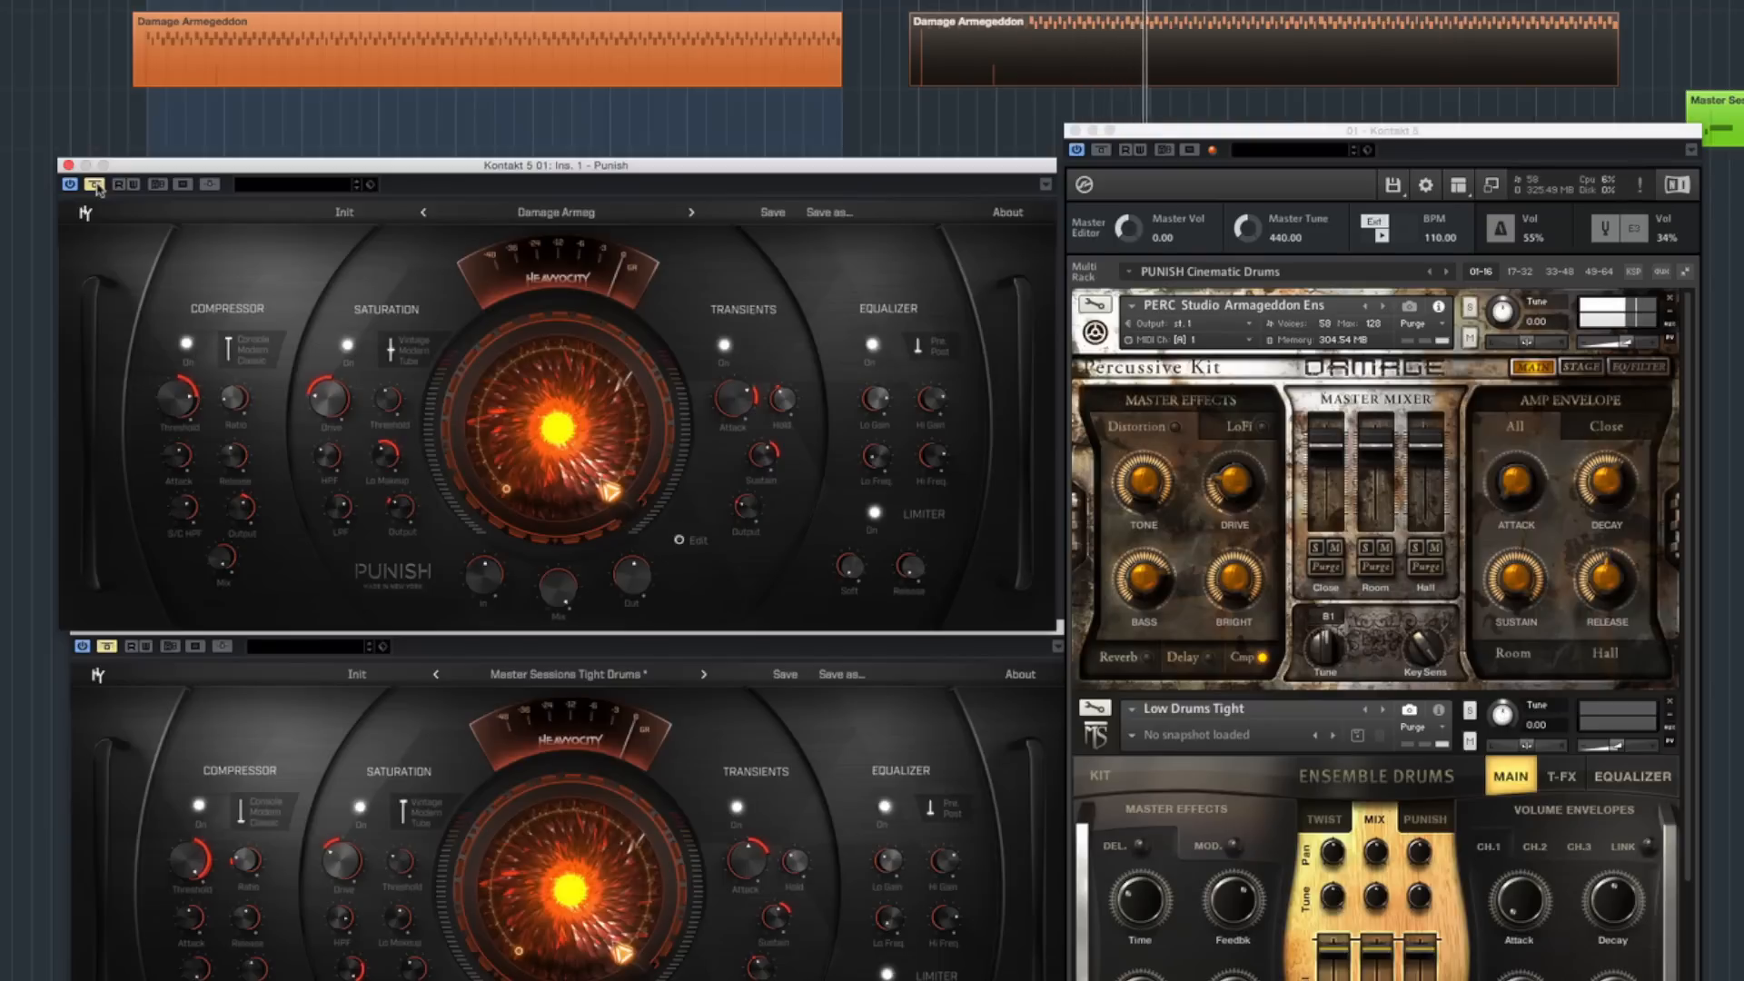
pyautogui.click(94, 185)
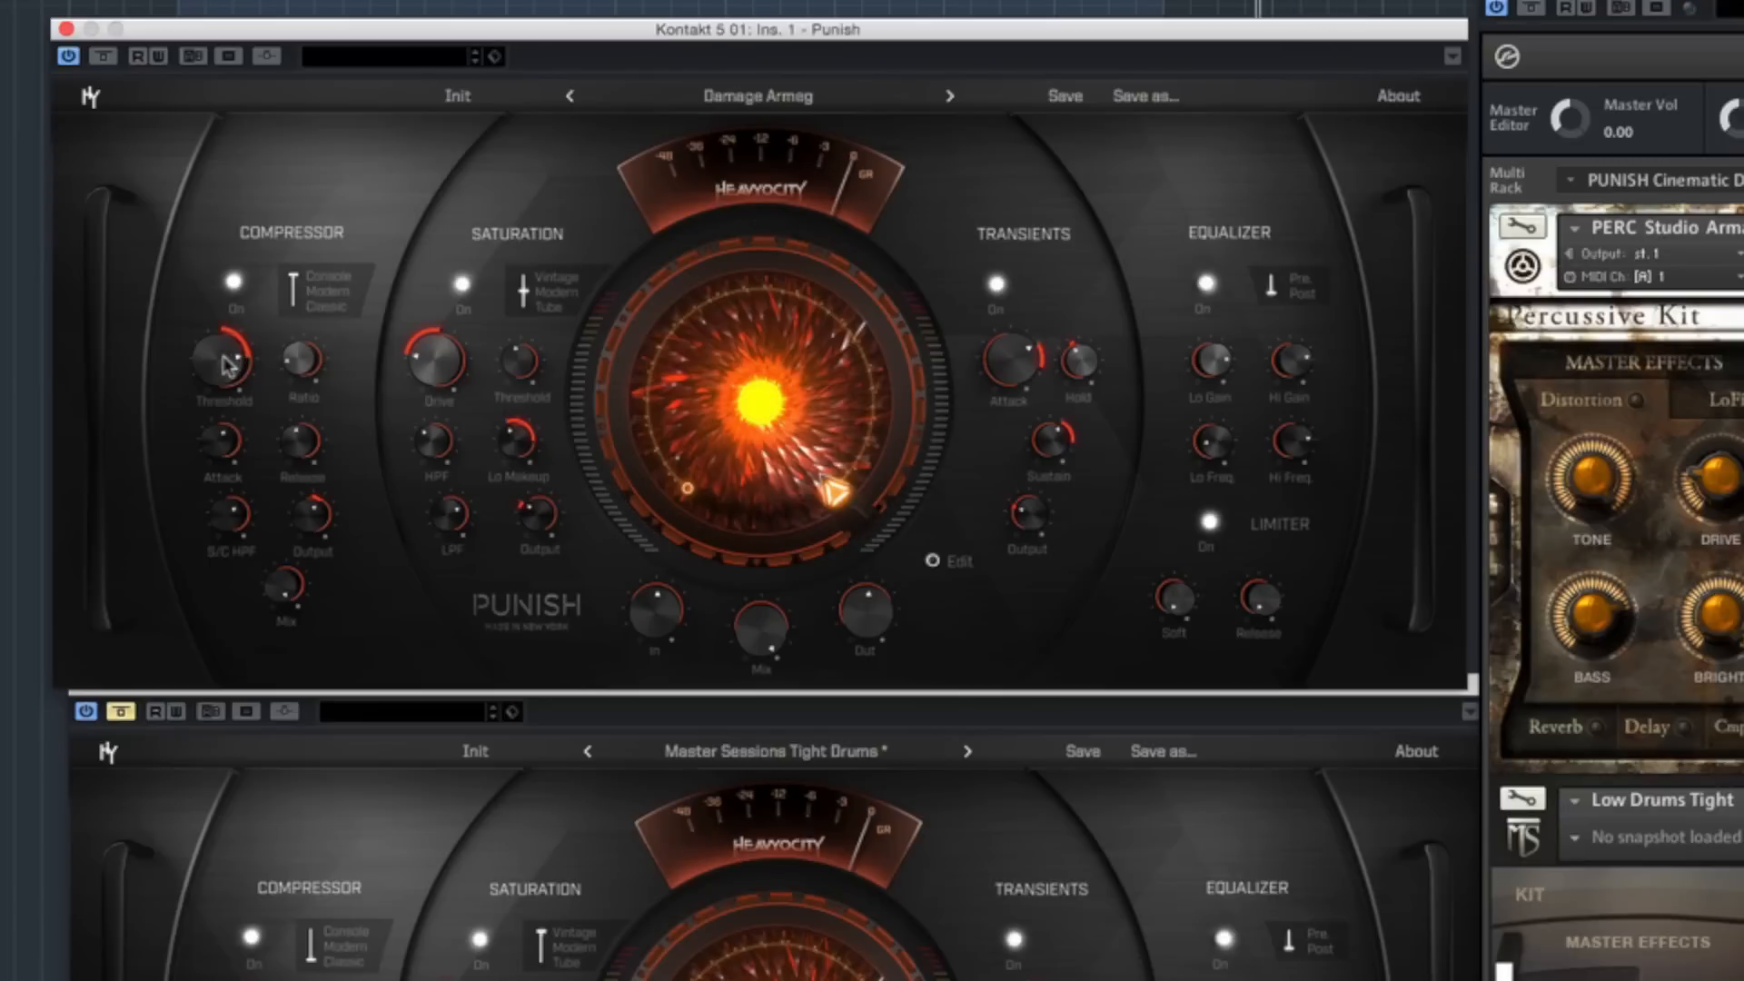
# - Turn the compressor threshold down and raise the transients attack and sustain in the Damage Armeg preset
pyautogui.moveTo(227, 364); pyautogui.dragTo(196, 427)
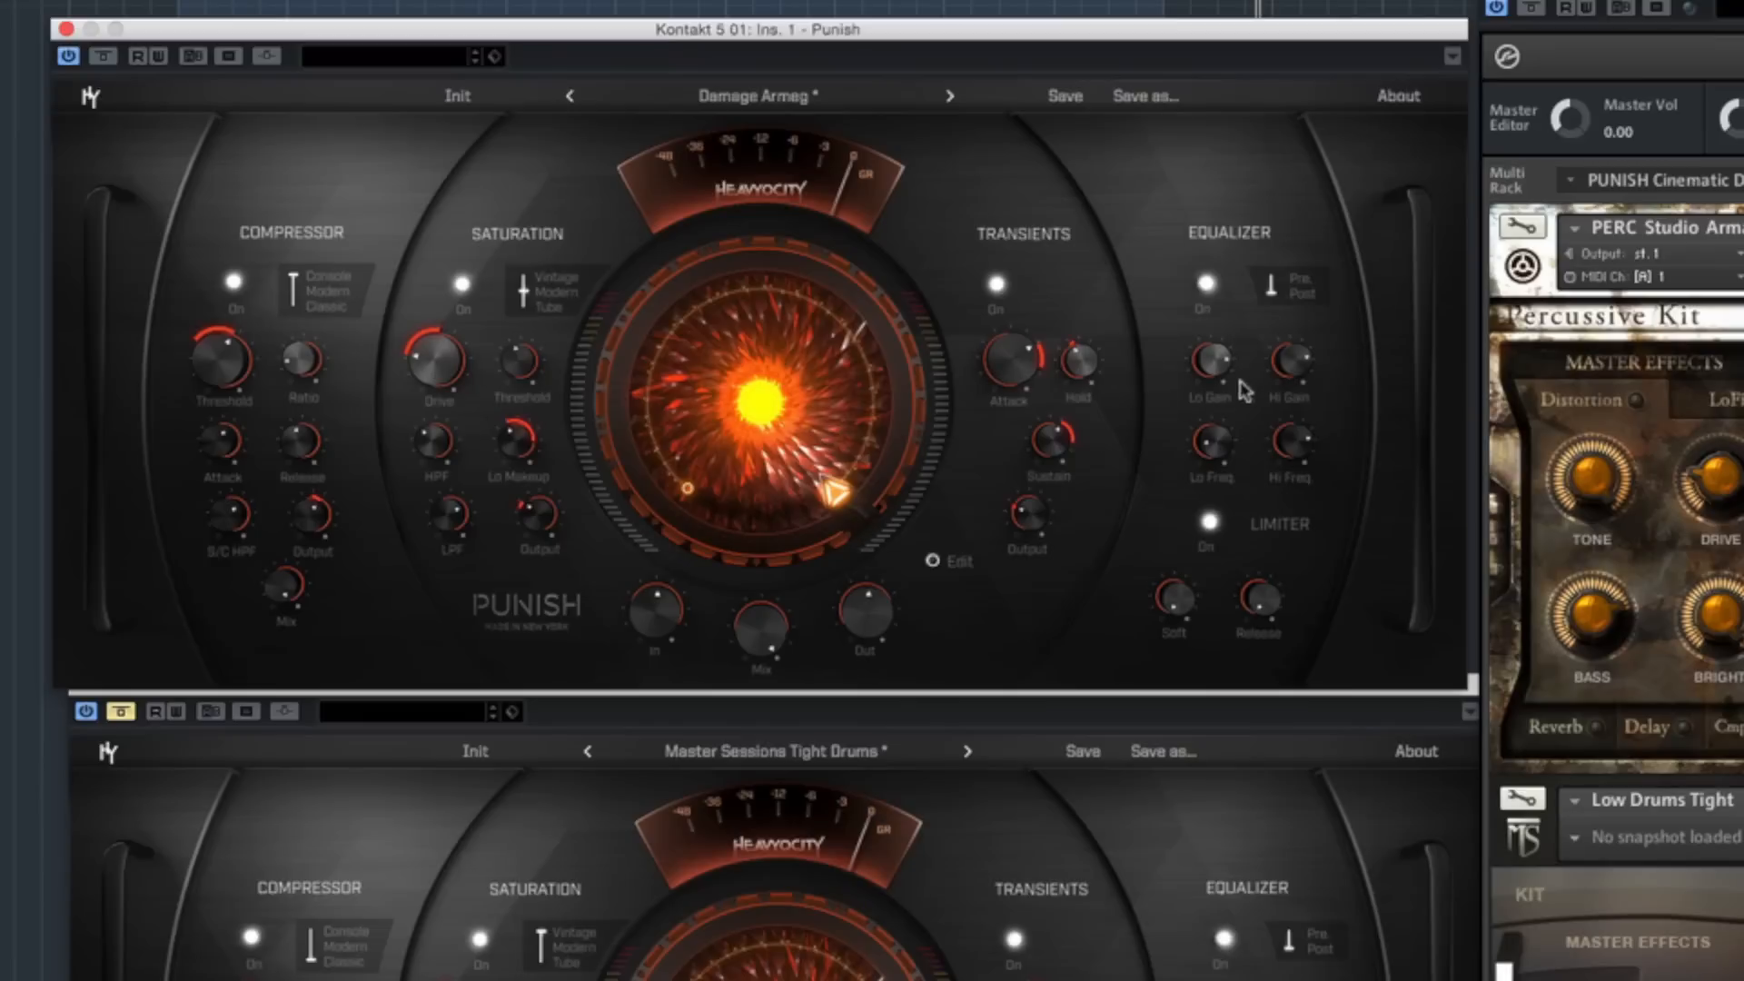
pyautogui.moveTo(1020, 367); pyautogui.dragTo(1021, 352)
pyautogui.moveTo(1061, 426); pyautogui.dragTo(1068, 406)
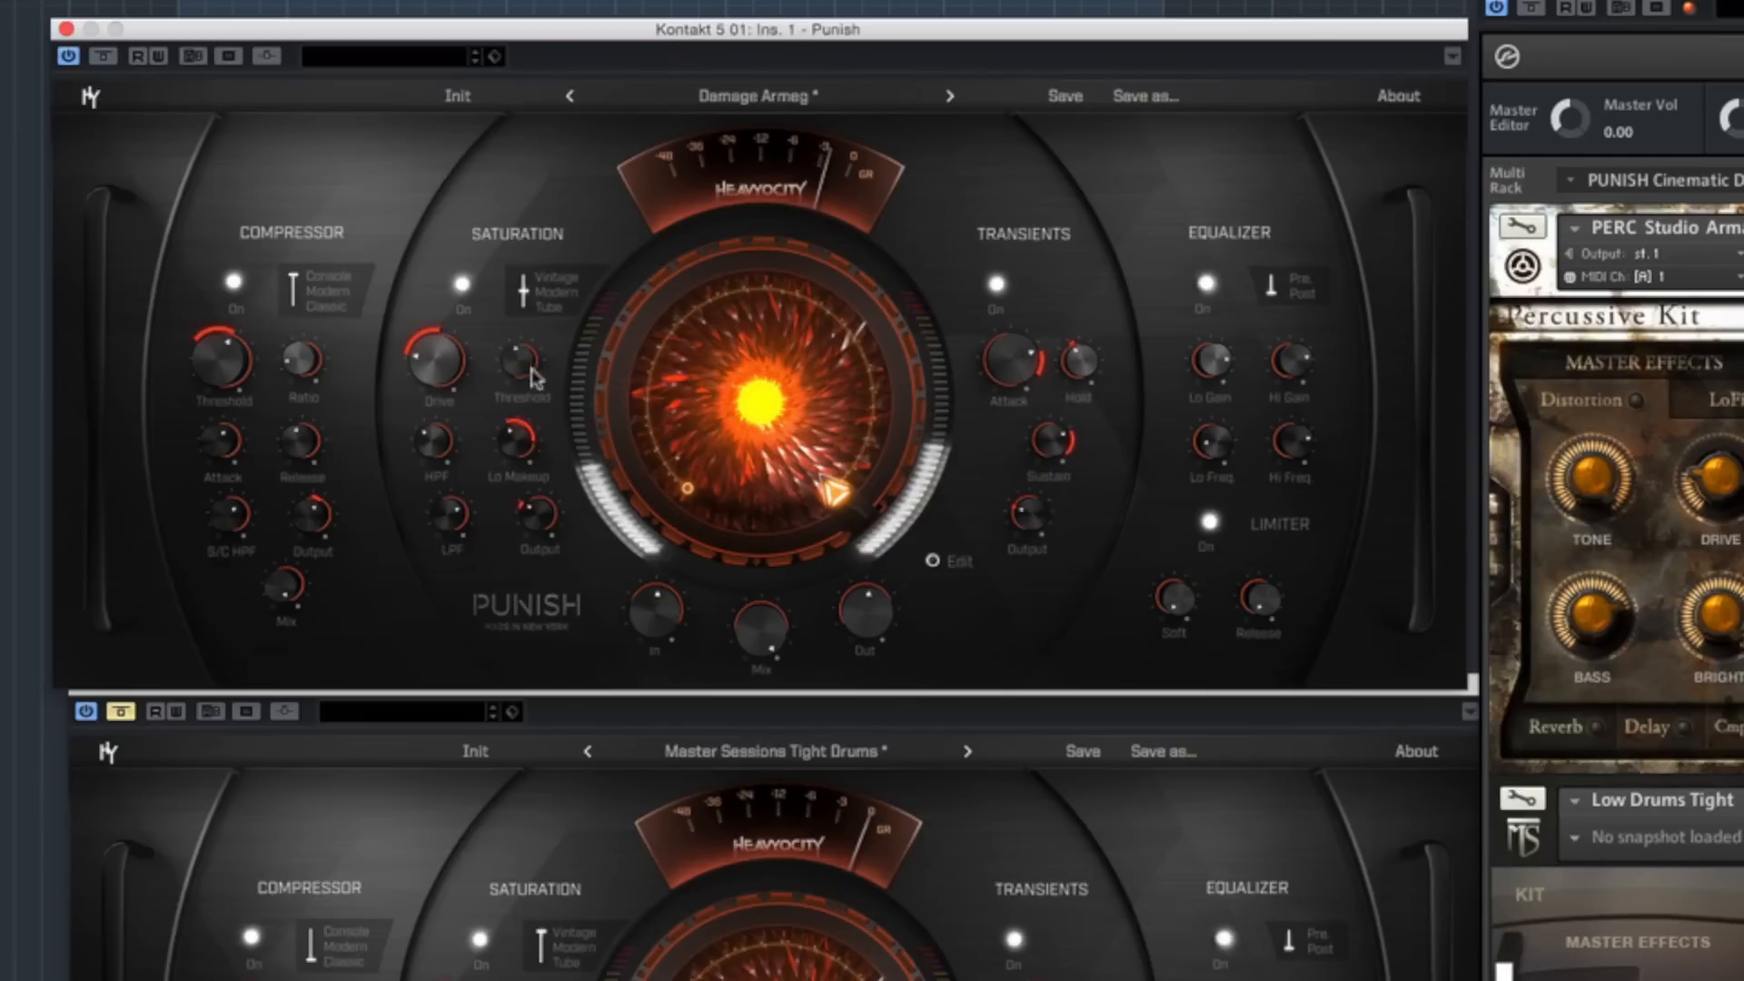
# - Lower the compressor mix slightly and compare the adjusted drums with Punish bypassed and active
pyautogui.moveTo(285, 577); pyautogui.dragTo(284, 584)
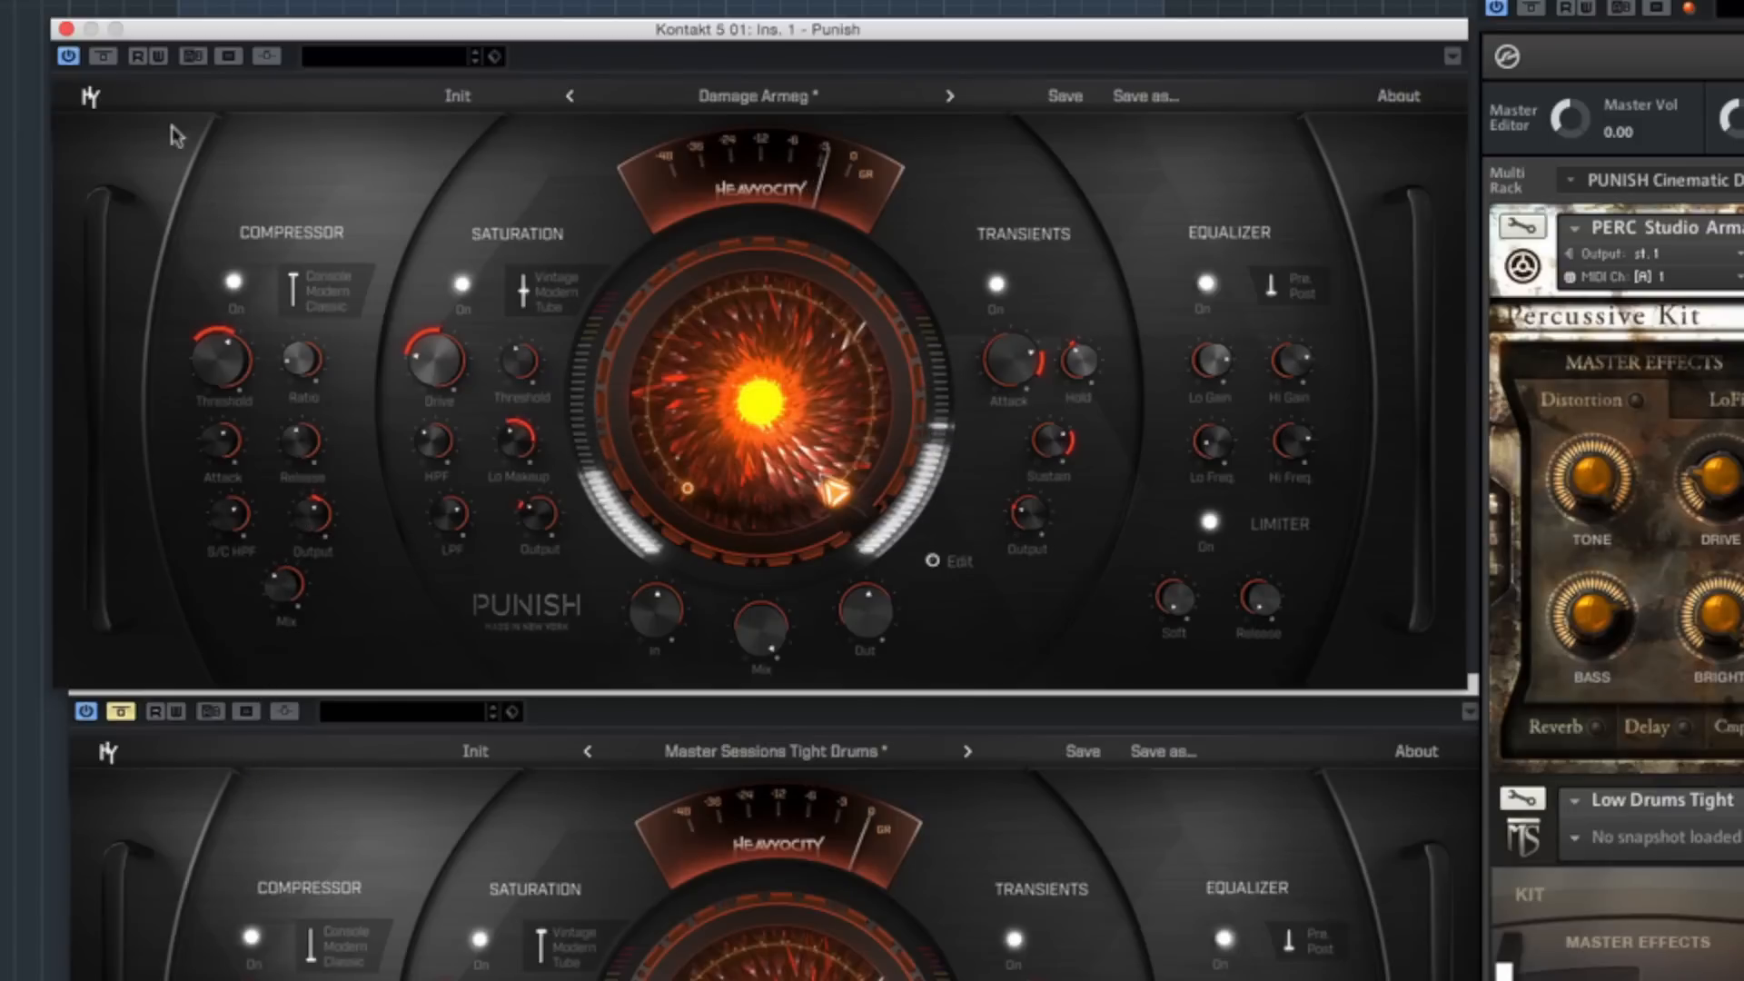
pyautogui.click(105, 58)
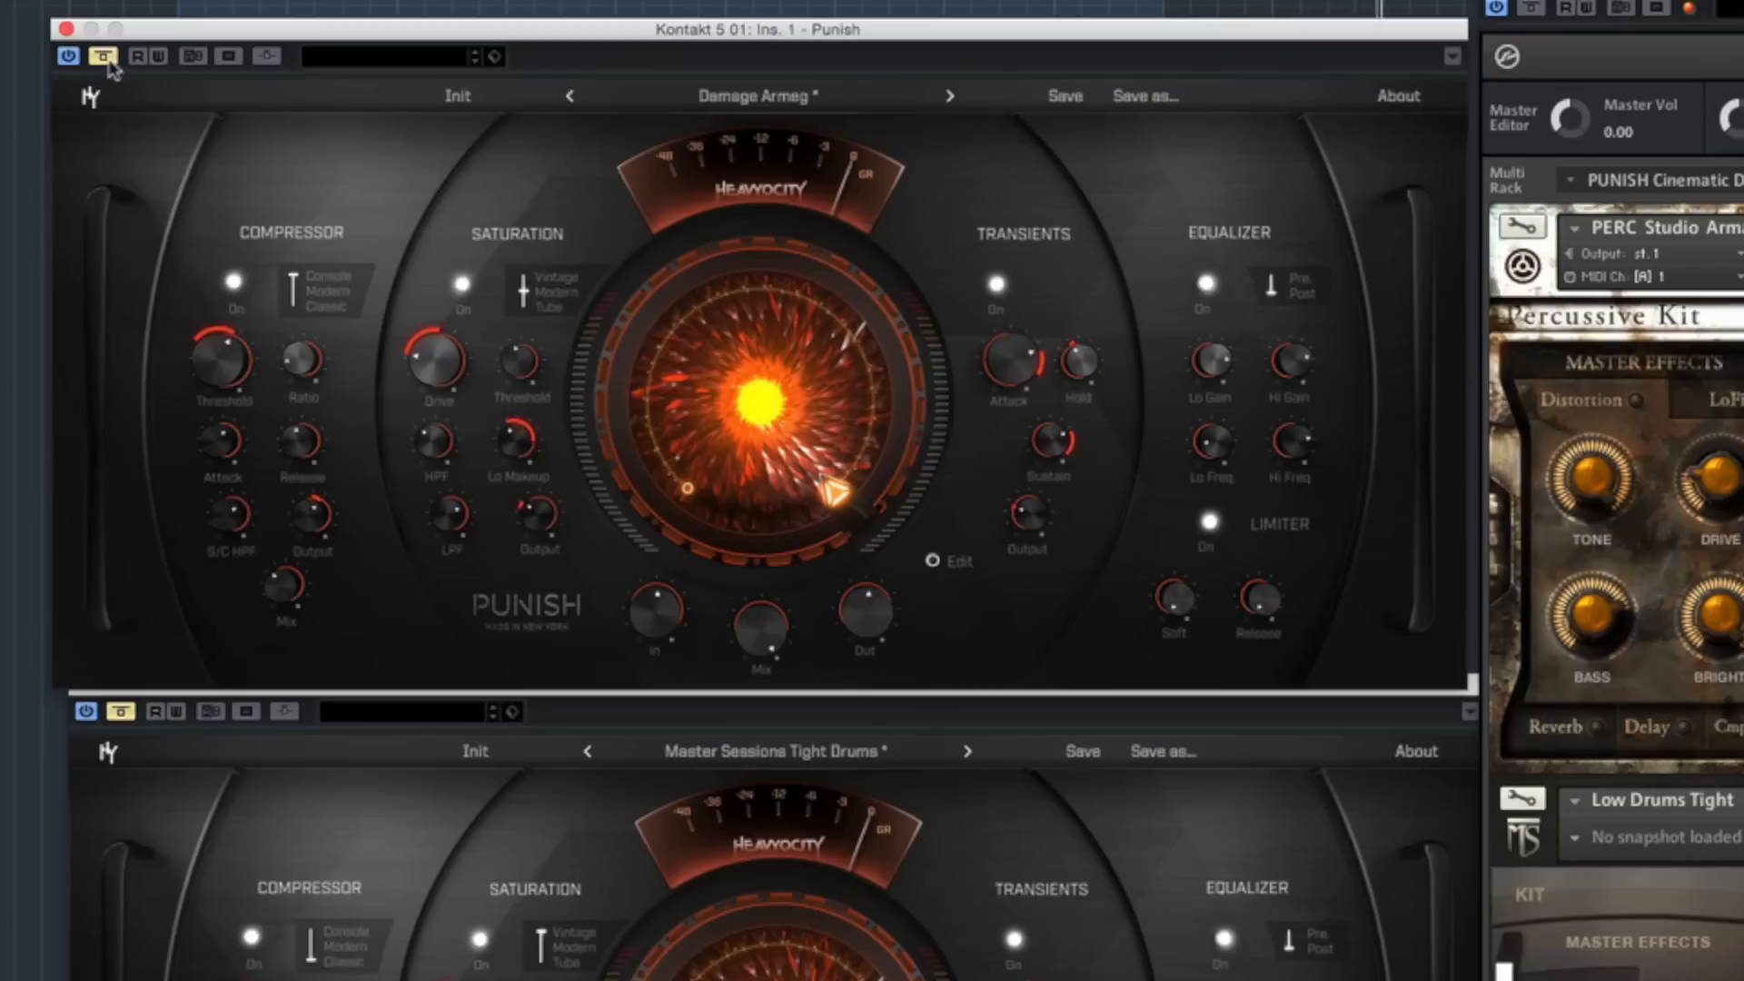
pyautogui.click(106, 59)
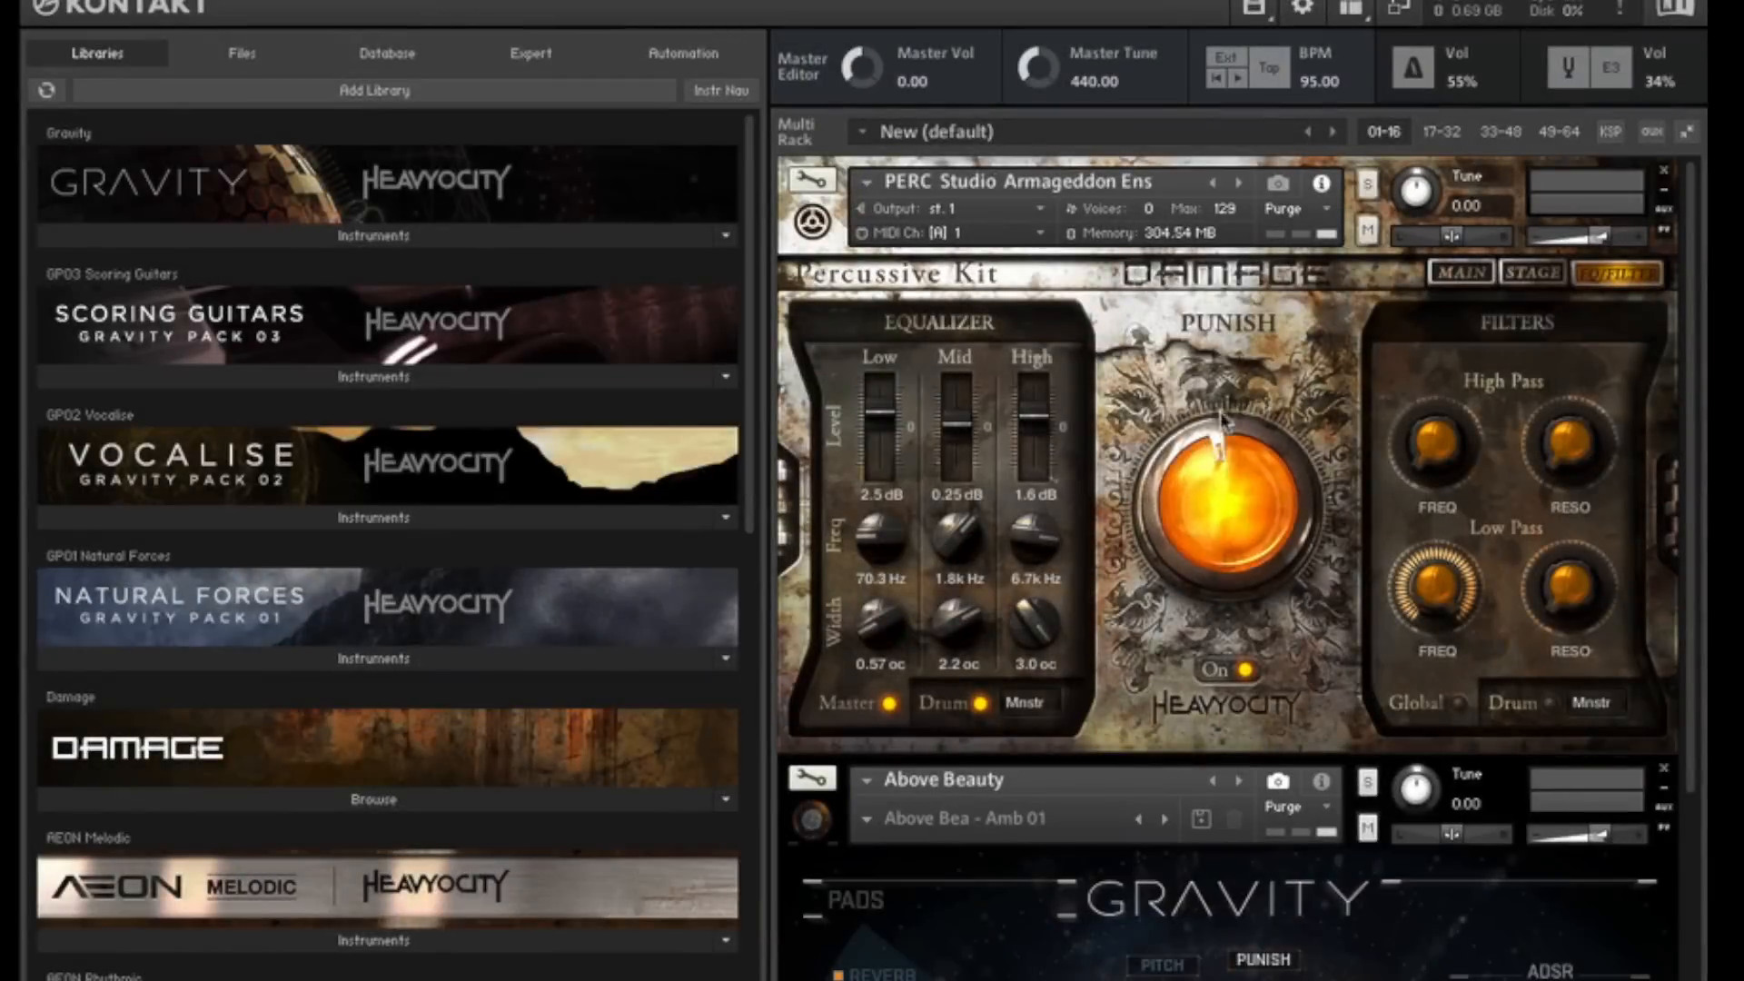
# - Move the built-in Punish knobs of the Damage, Gravity and Low Drums ALL instruments in Kontakt
pyautogui.moveTo(1220, 413); pyautogui.dragTo(1217, 343)
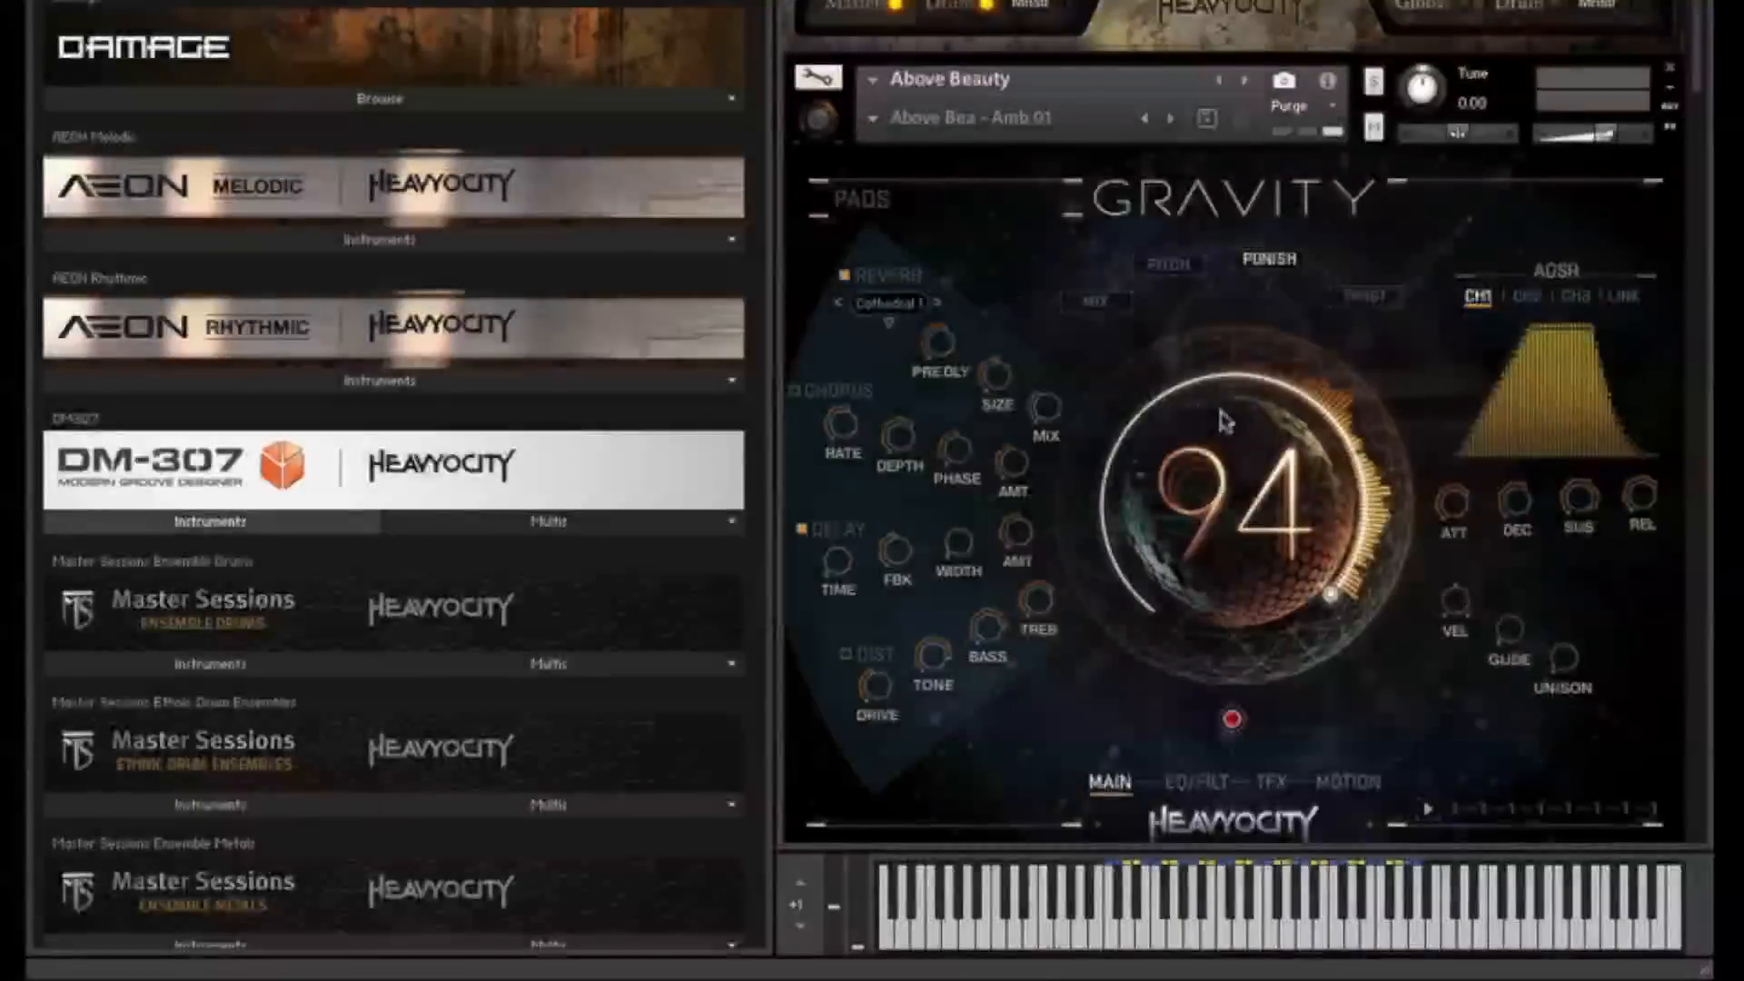
pyautogui.moveTo(1220, 408); pyautogui.dragTo(1207, 572)
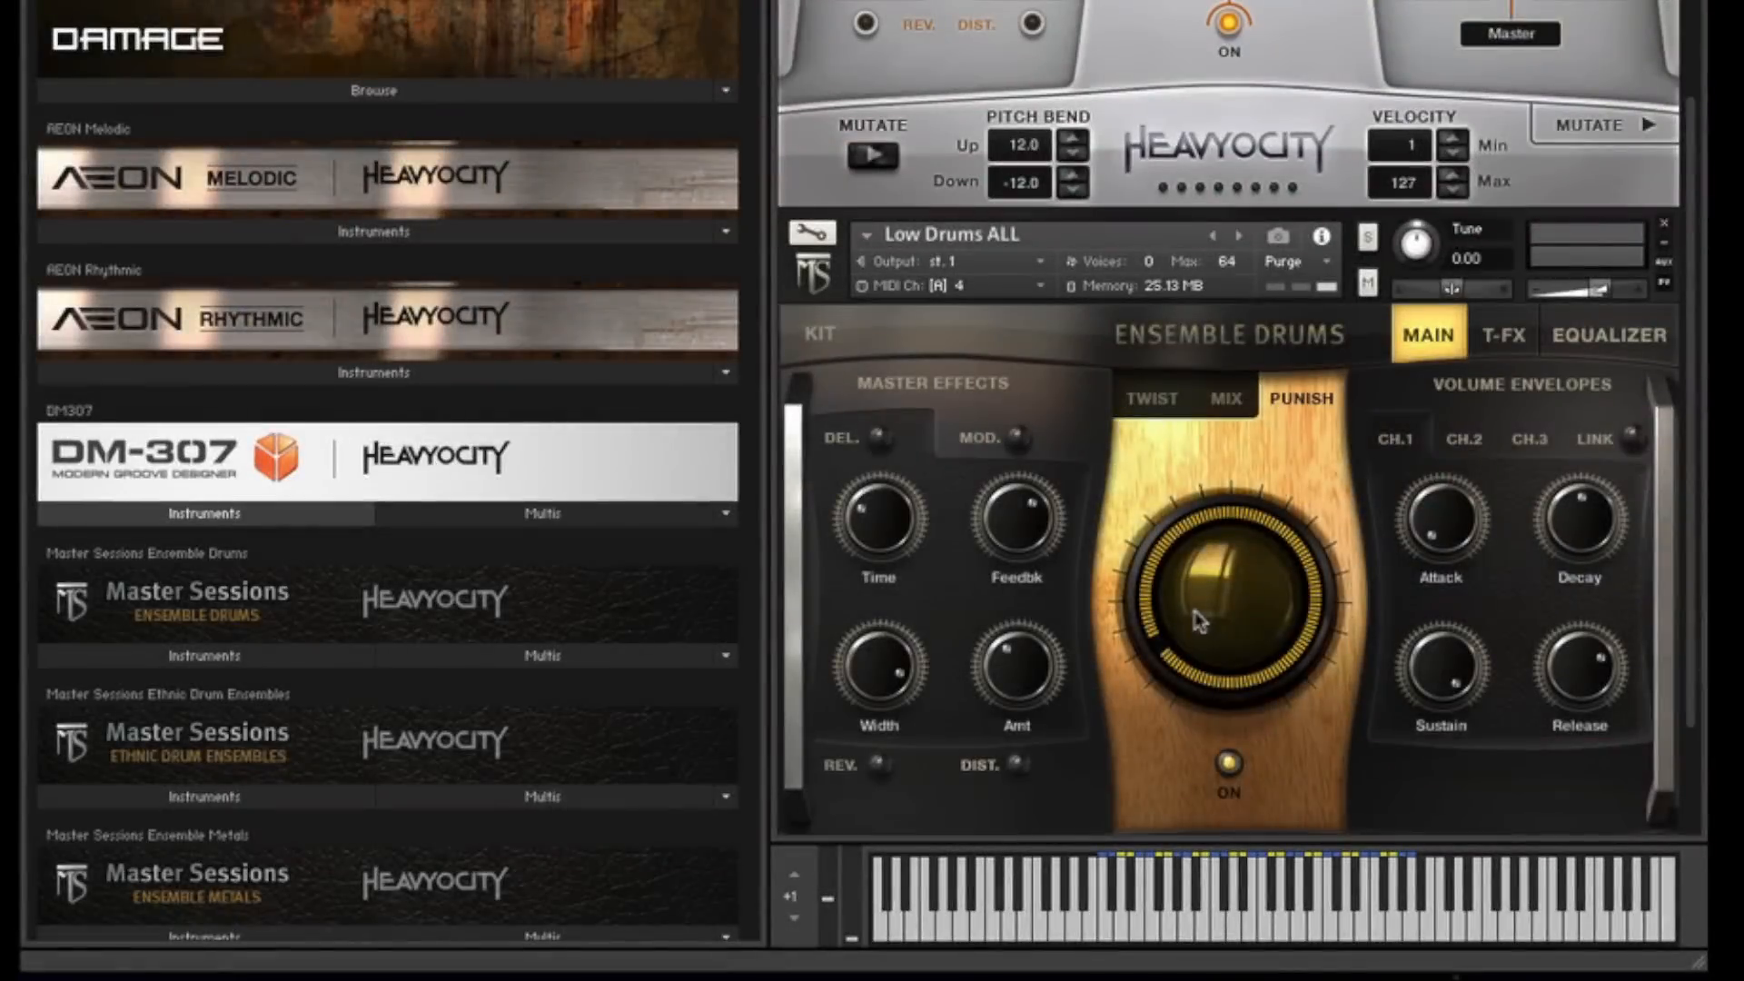
pyautogui.moveTo(1205, 545); pyautogui.dragTo(1203, 463)
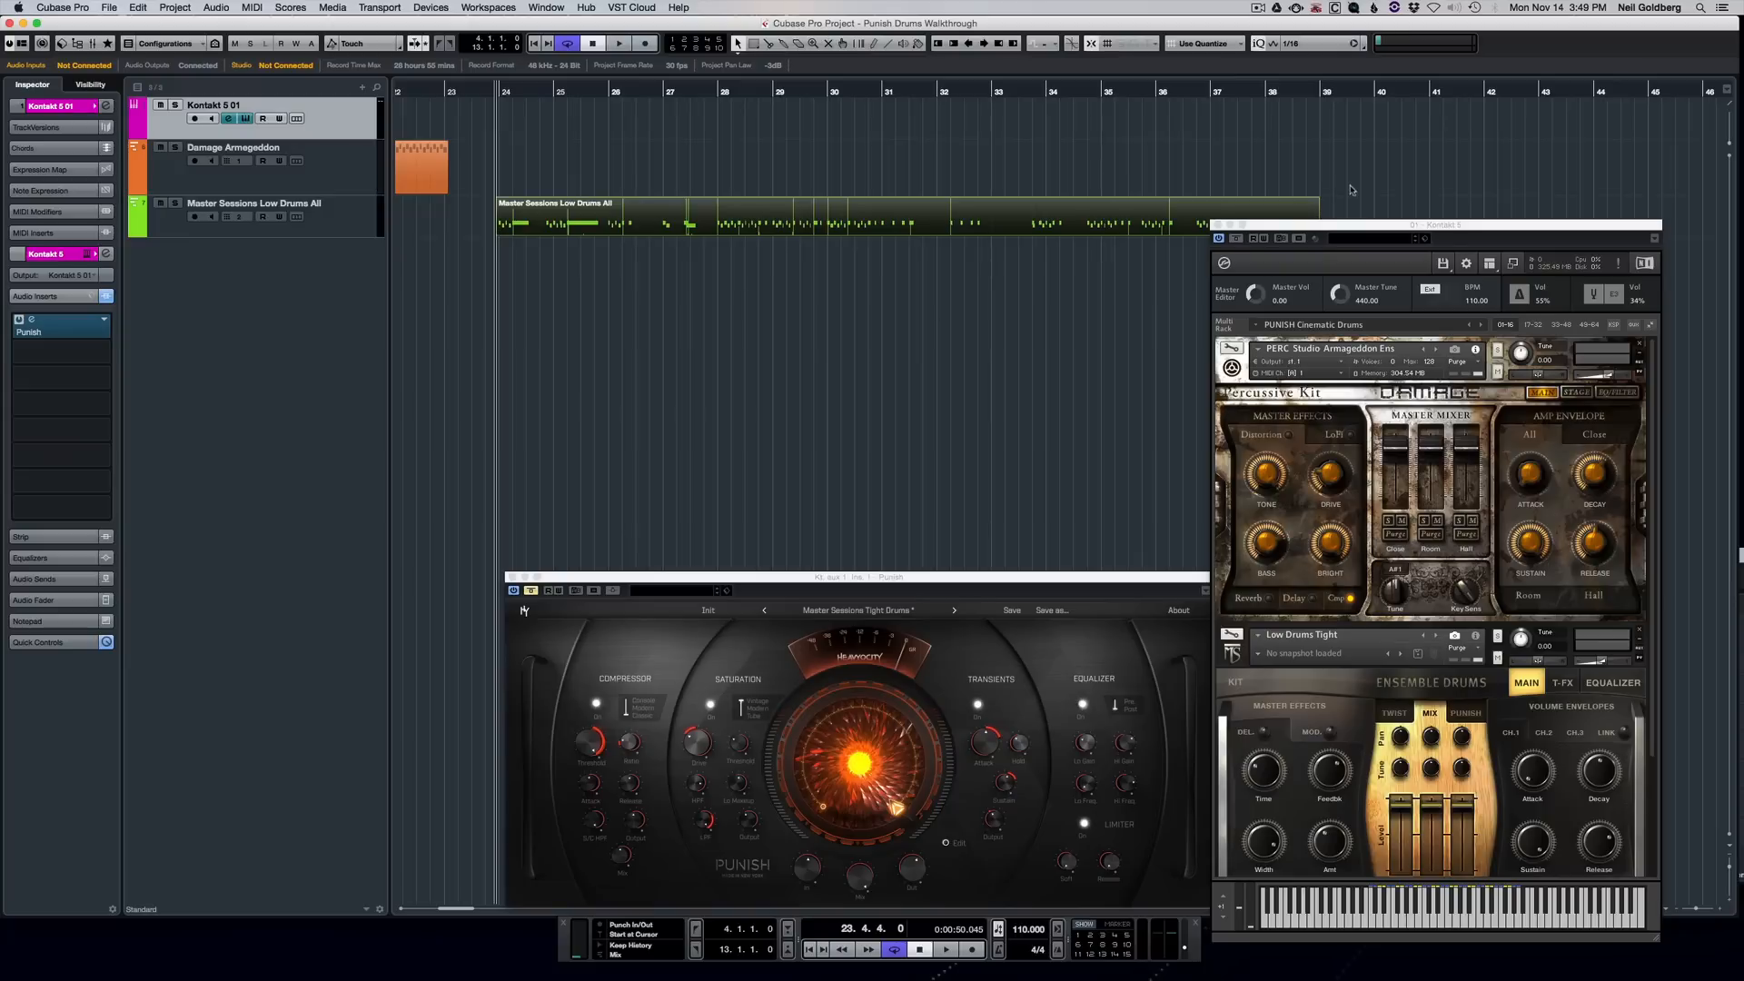
# - Play the Master Sessions low drums and compare the Master Sessions Tight Drums preset with Punish active and bypassed
pyautogui.moveTo(1354, 230); pyautogui.dragTo(1417, 116)
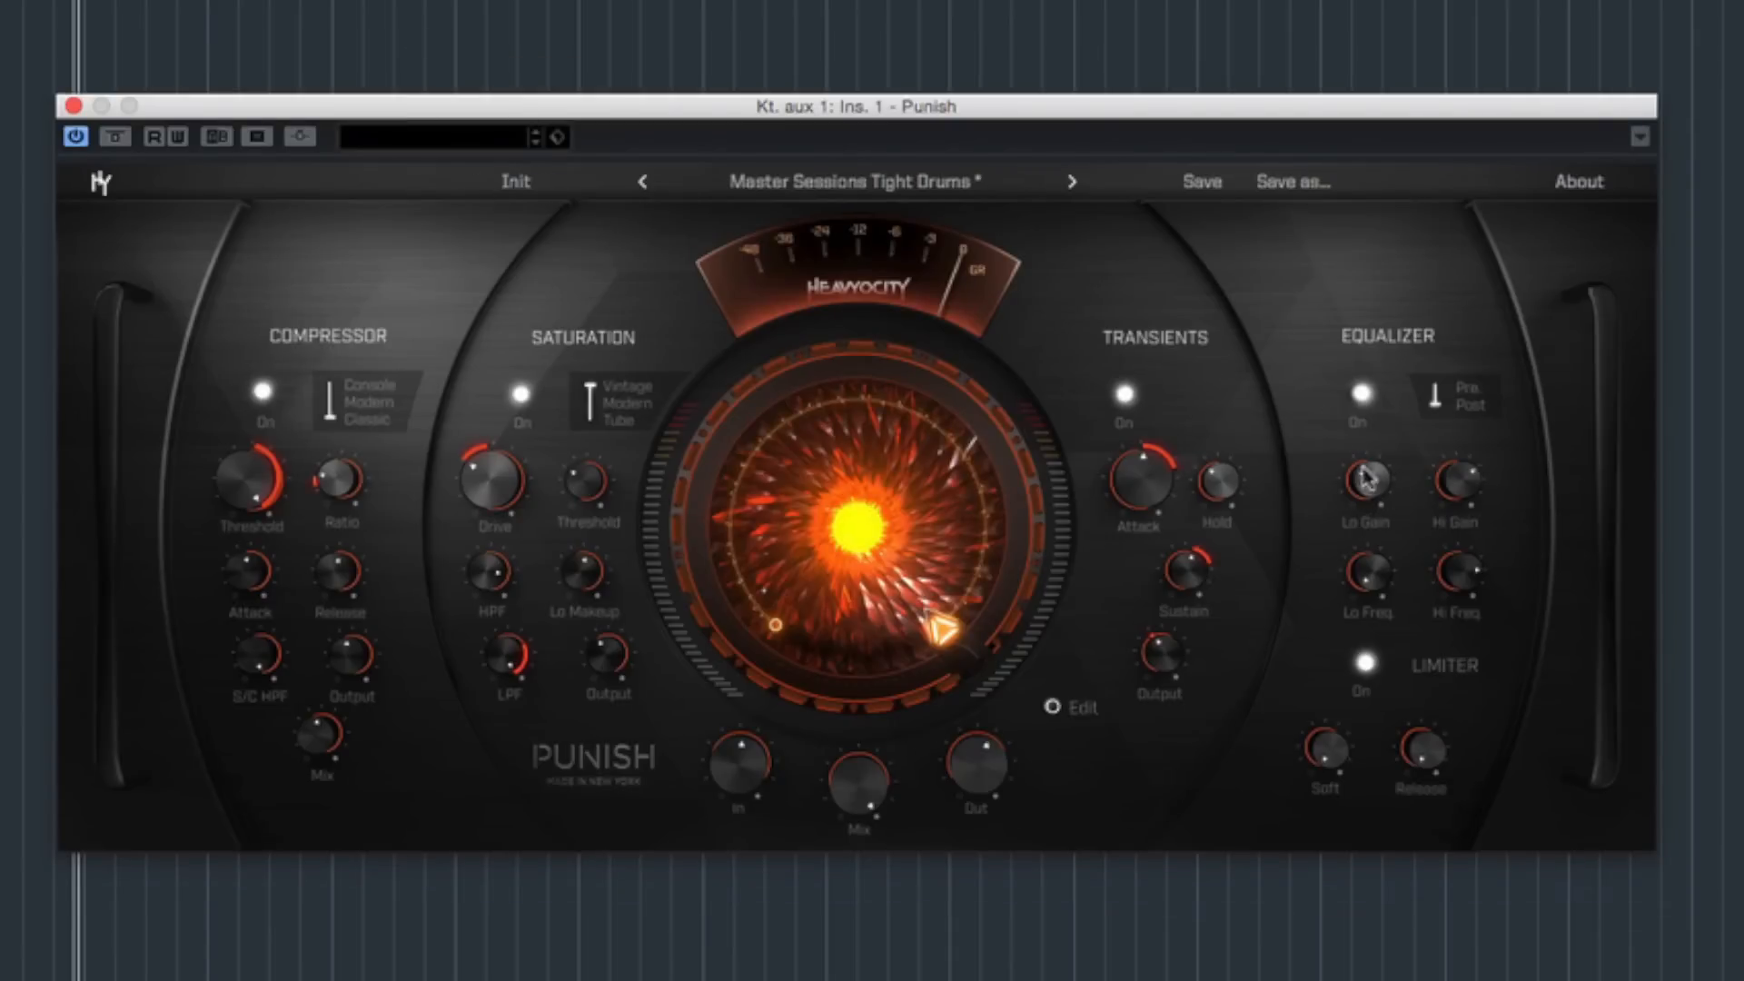
pyautogui.press('space')
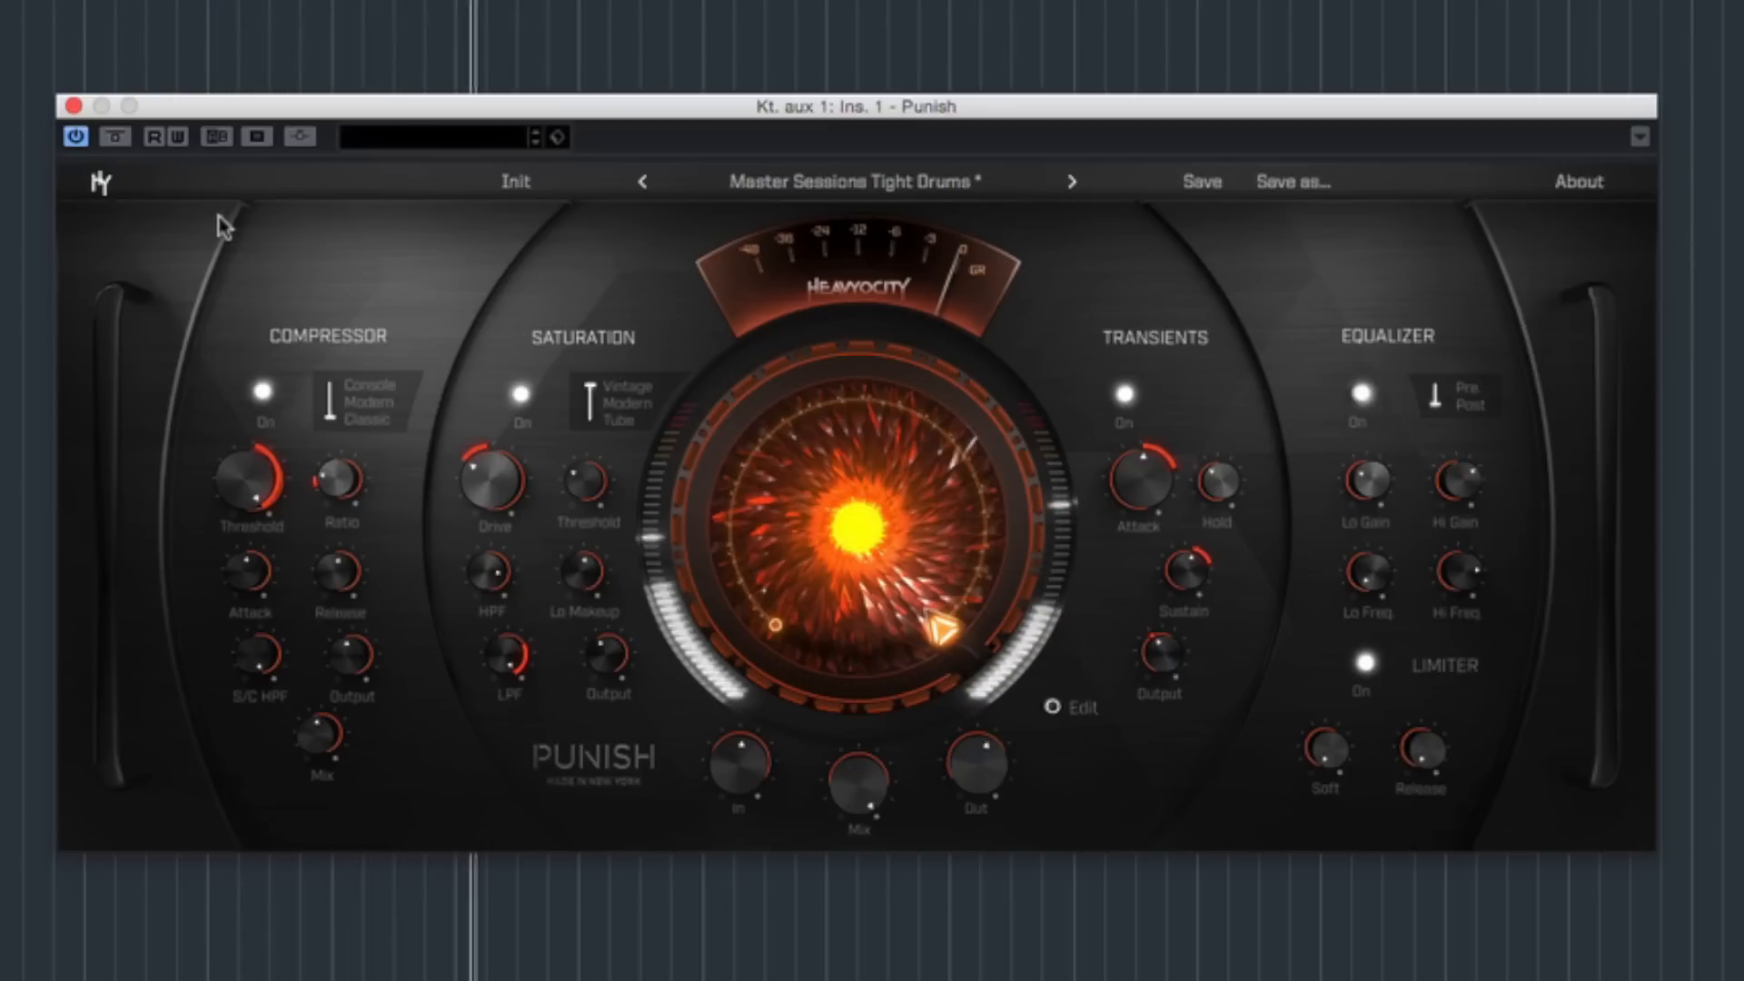
pyautogui.click(111, 140)
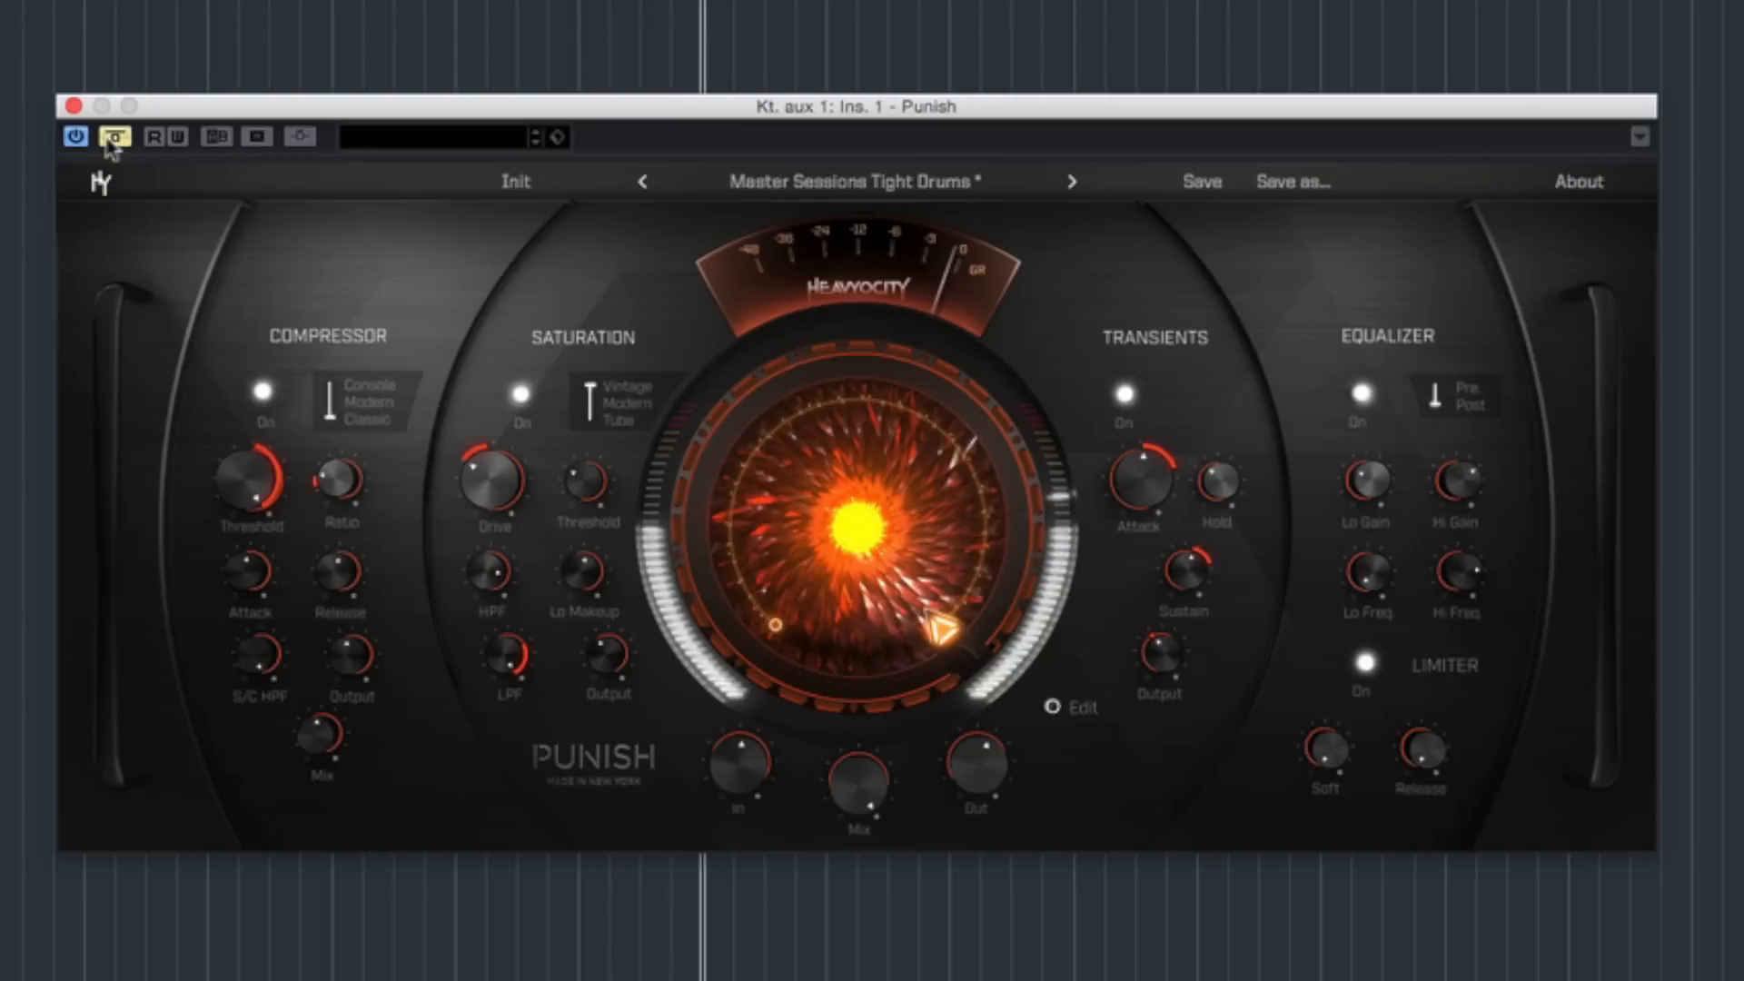
pyautogui.click(111, 141)
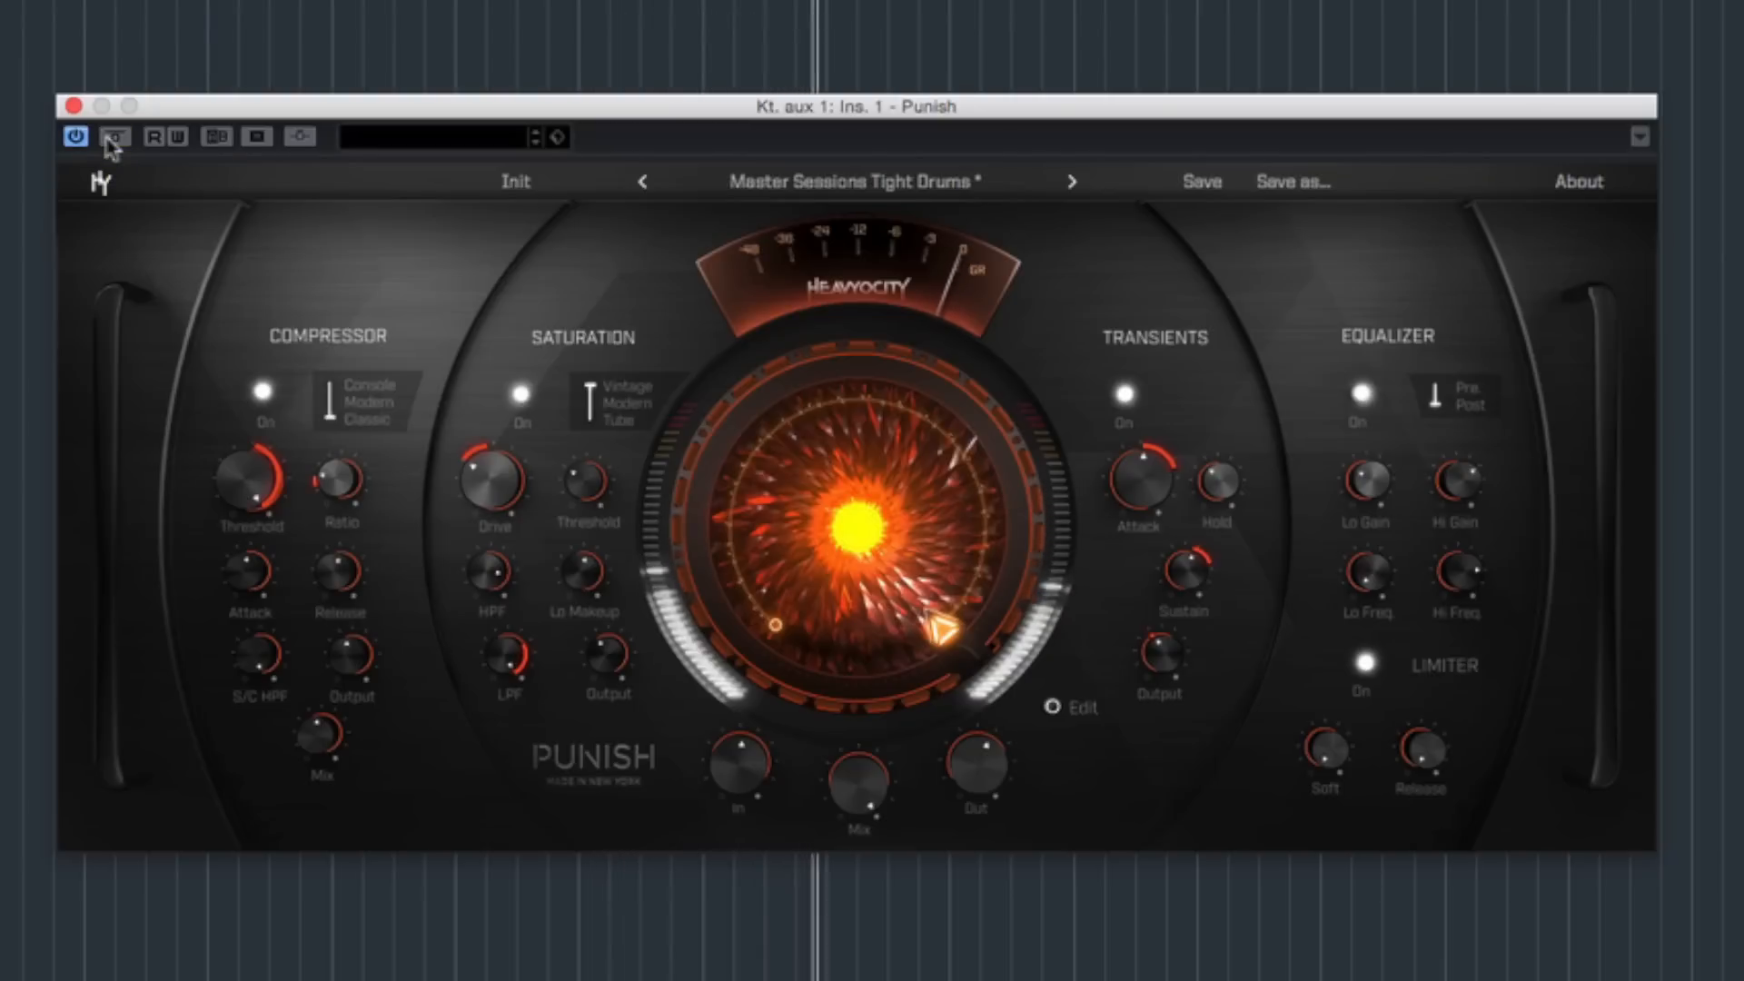
pyautogui.click(111, 141)
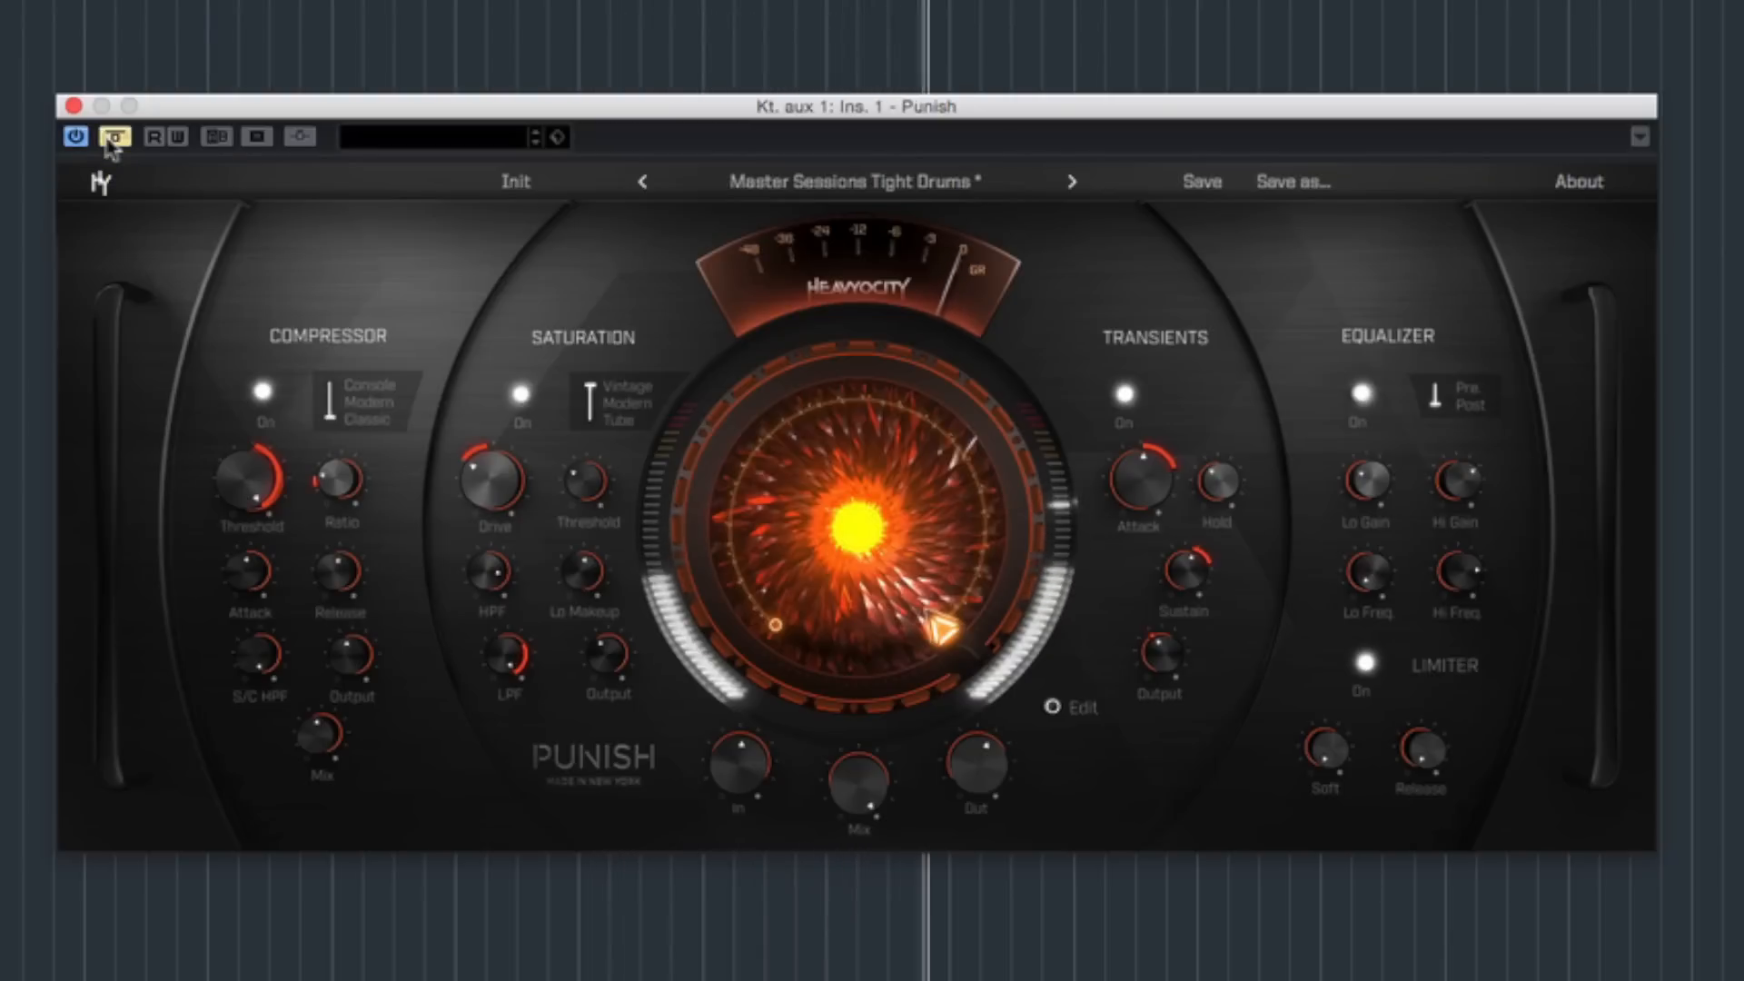
pyautogui.click(111, 140)
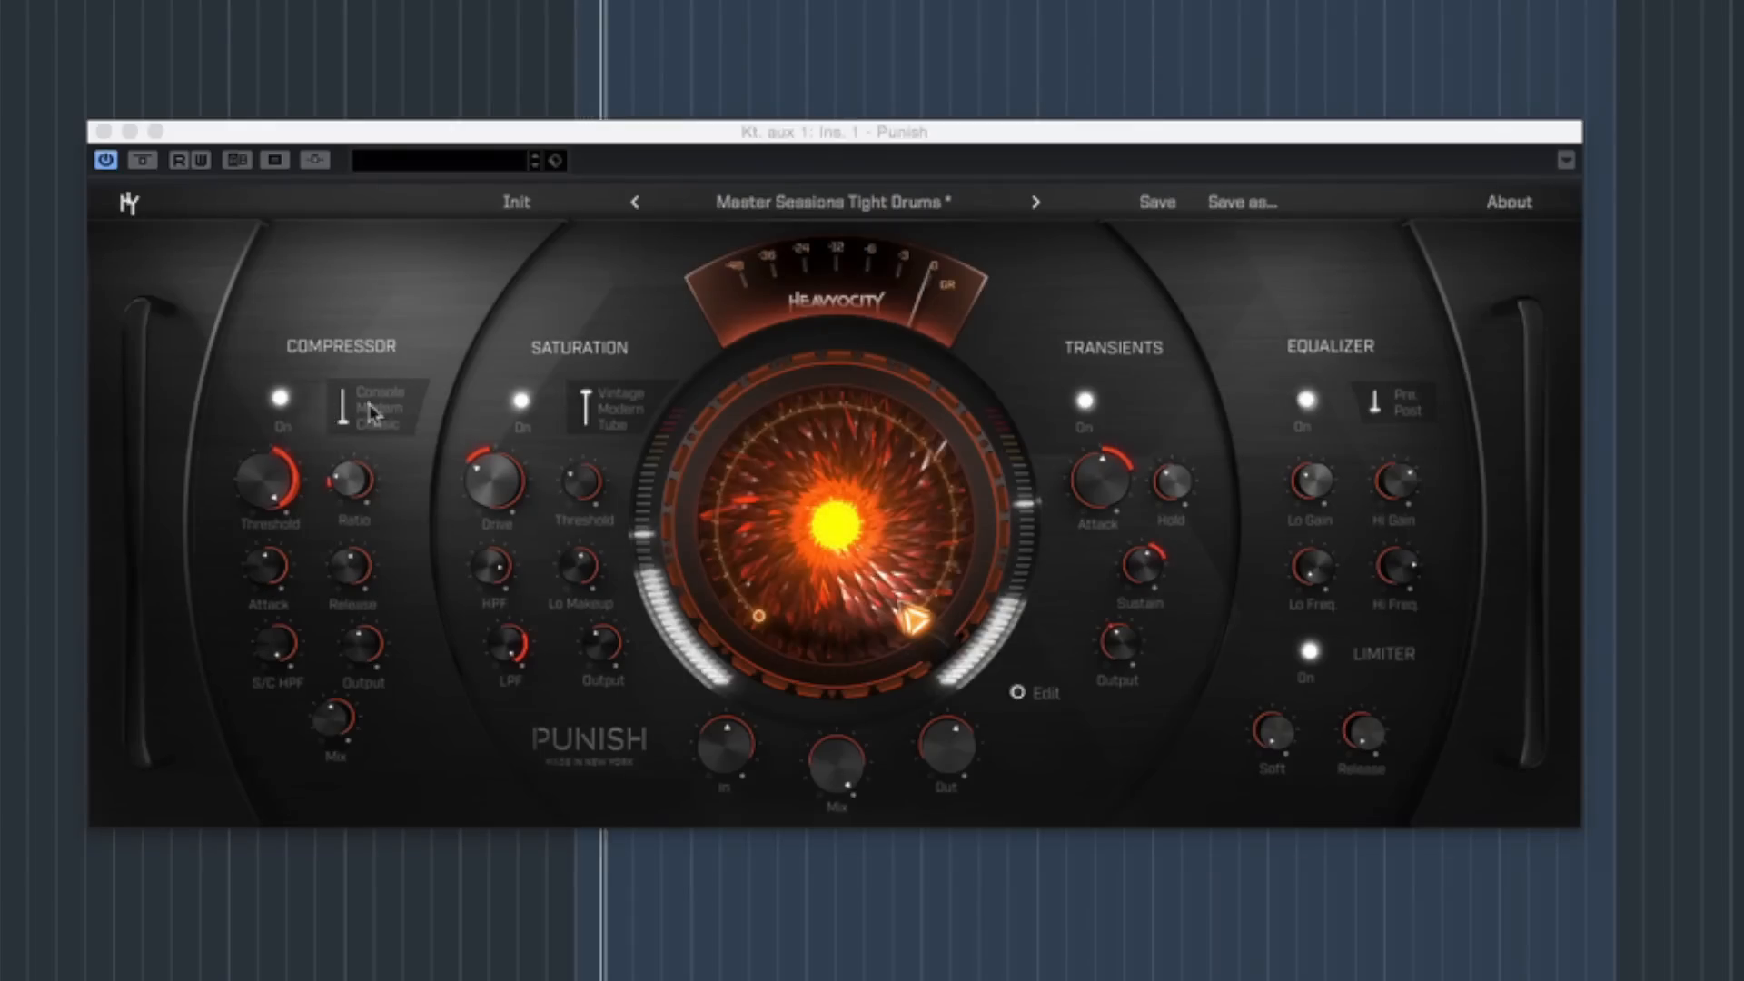
# - Switch off saturation, transients, equalizer and limiter, and compare the compressor-only low drums with Punish bypassed and active
pyautogui.click(520, 400)
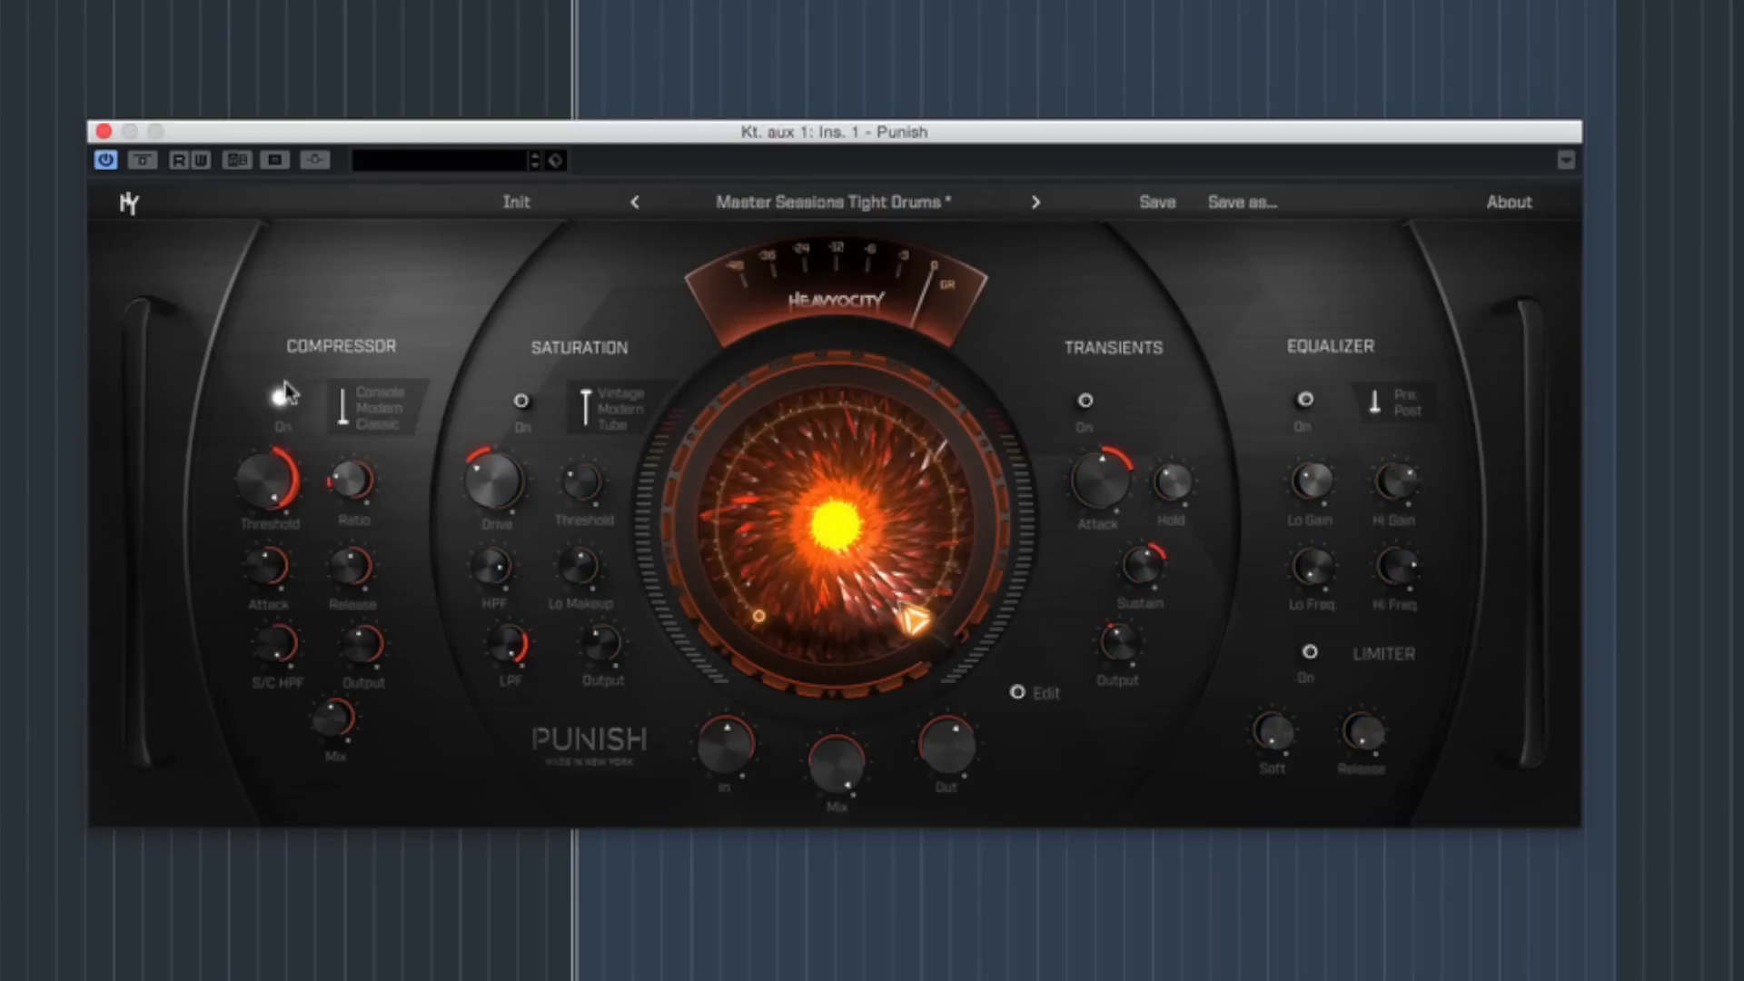
pyautogui.press('space')
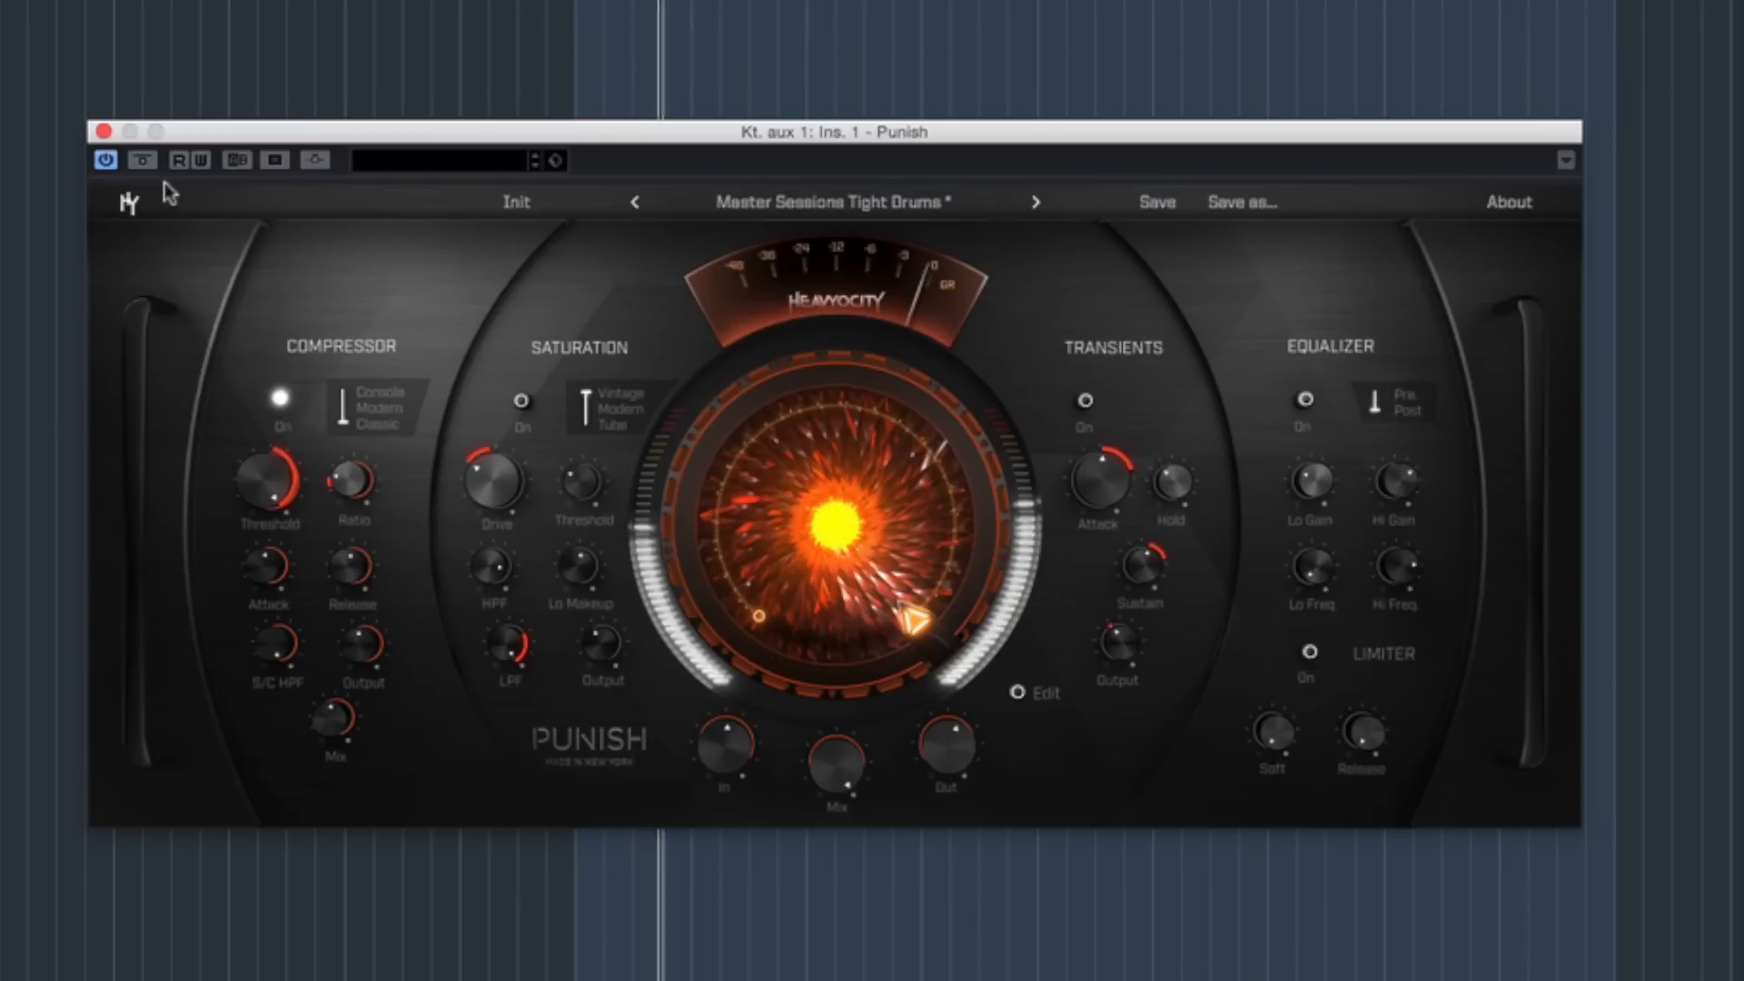
pyautogui.click(144, 162)
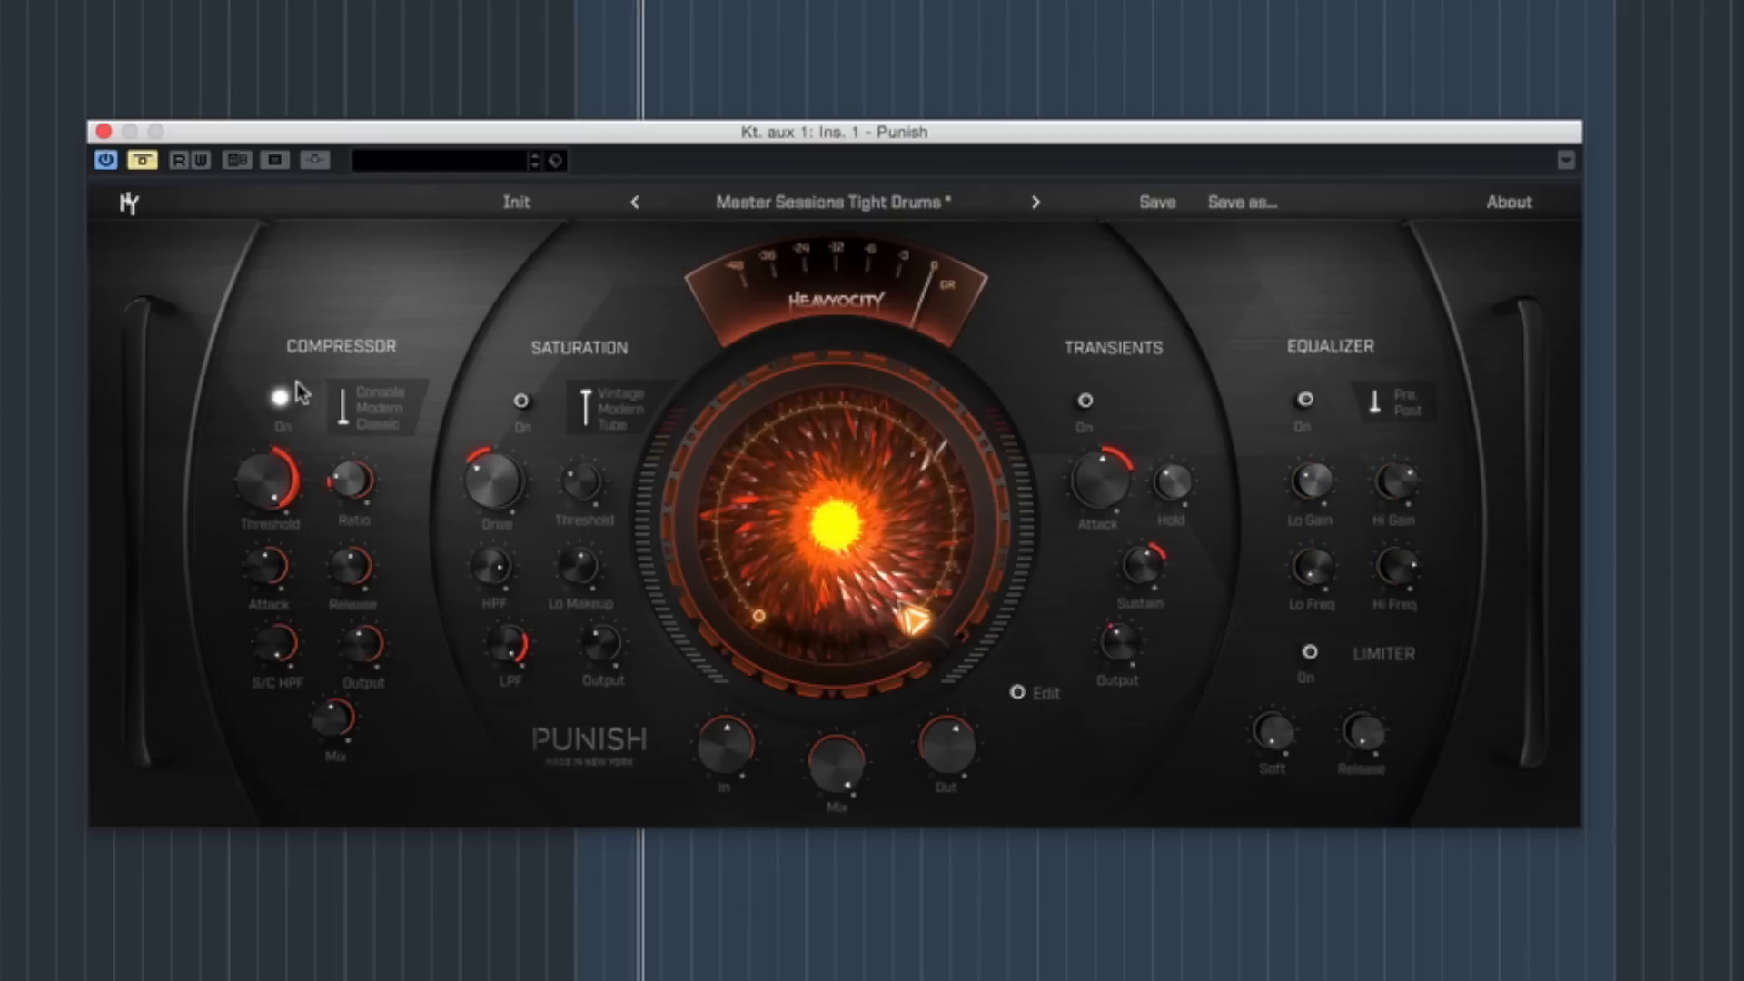
pyautogui.click(143, 162)
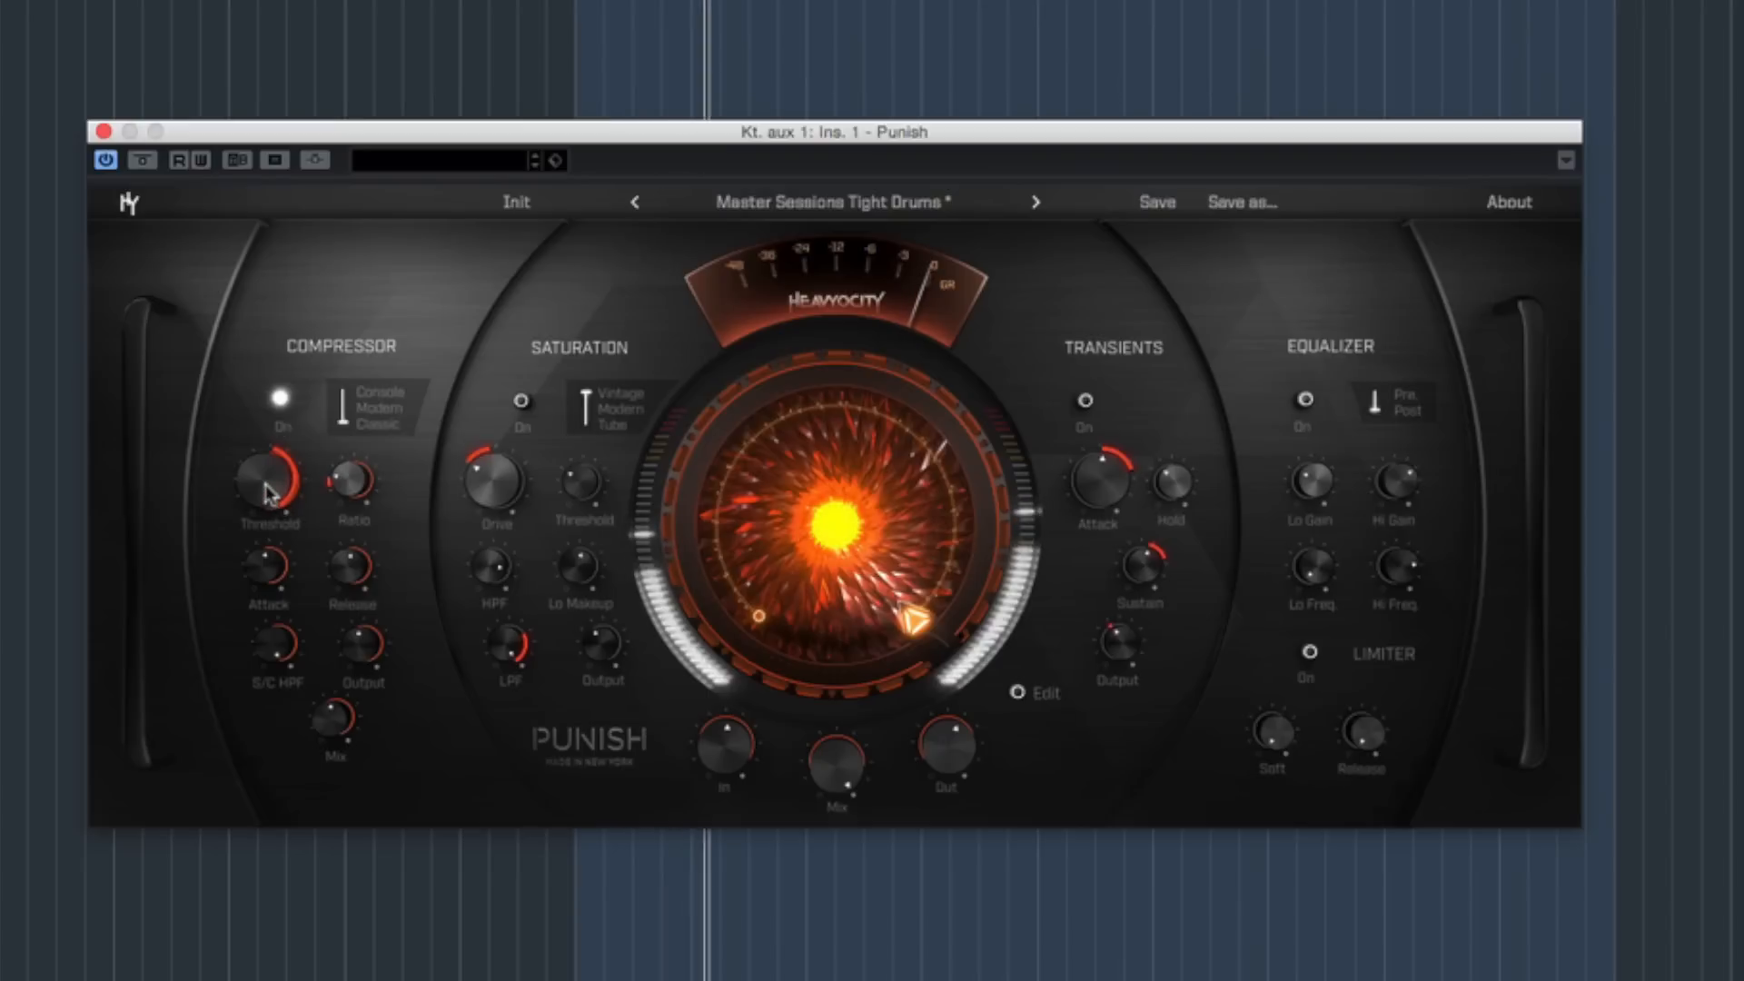
# - Adjust the compressor threshold in Classic, Modern and Console modes, settle on -11.5 dB in Console, and compare with Punish bypassed and active
pyautogui.moveTo(252, 481); pyautogui.dragTo(225, 545)
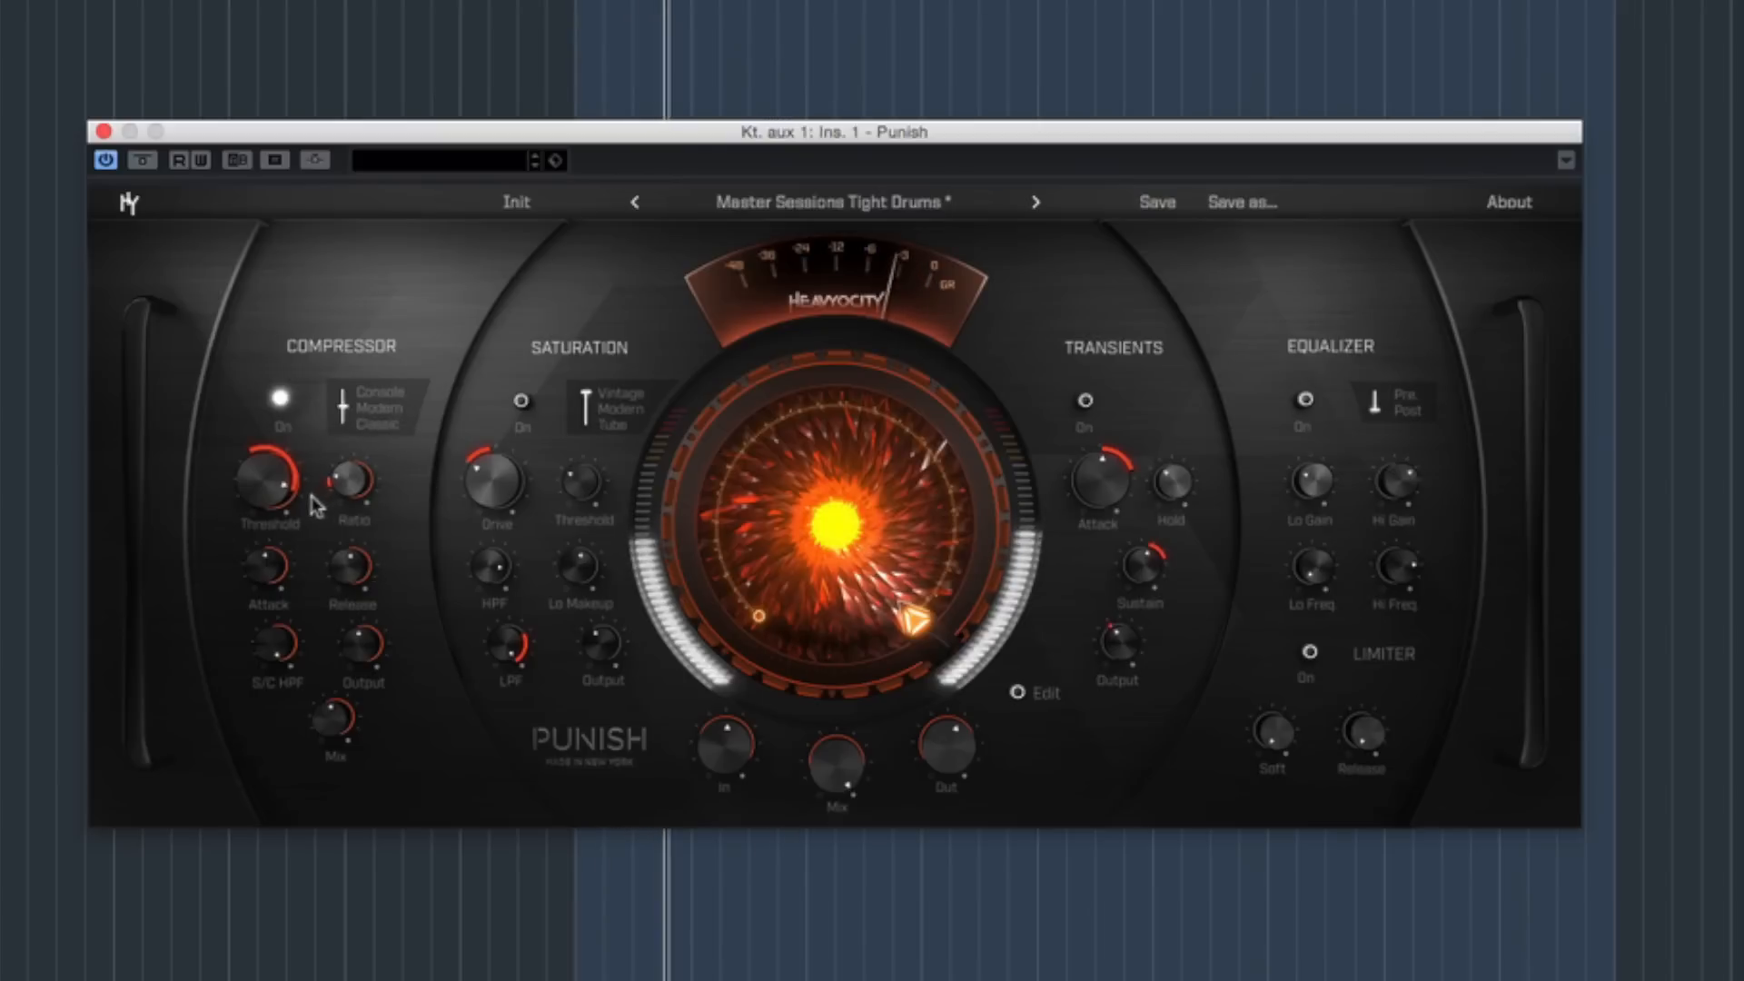
pyautogui.click(273, 495)
pyautogui.moveTo(272, 487); pyautogui.dragTo(245, 558)
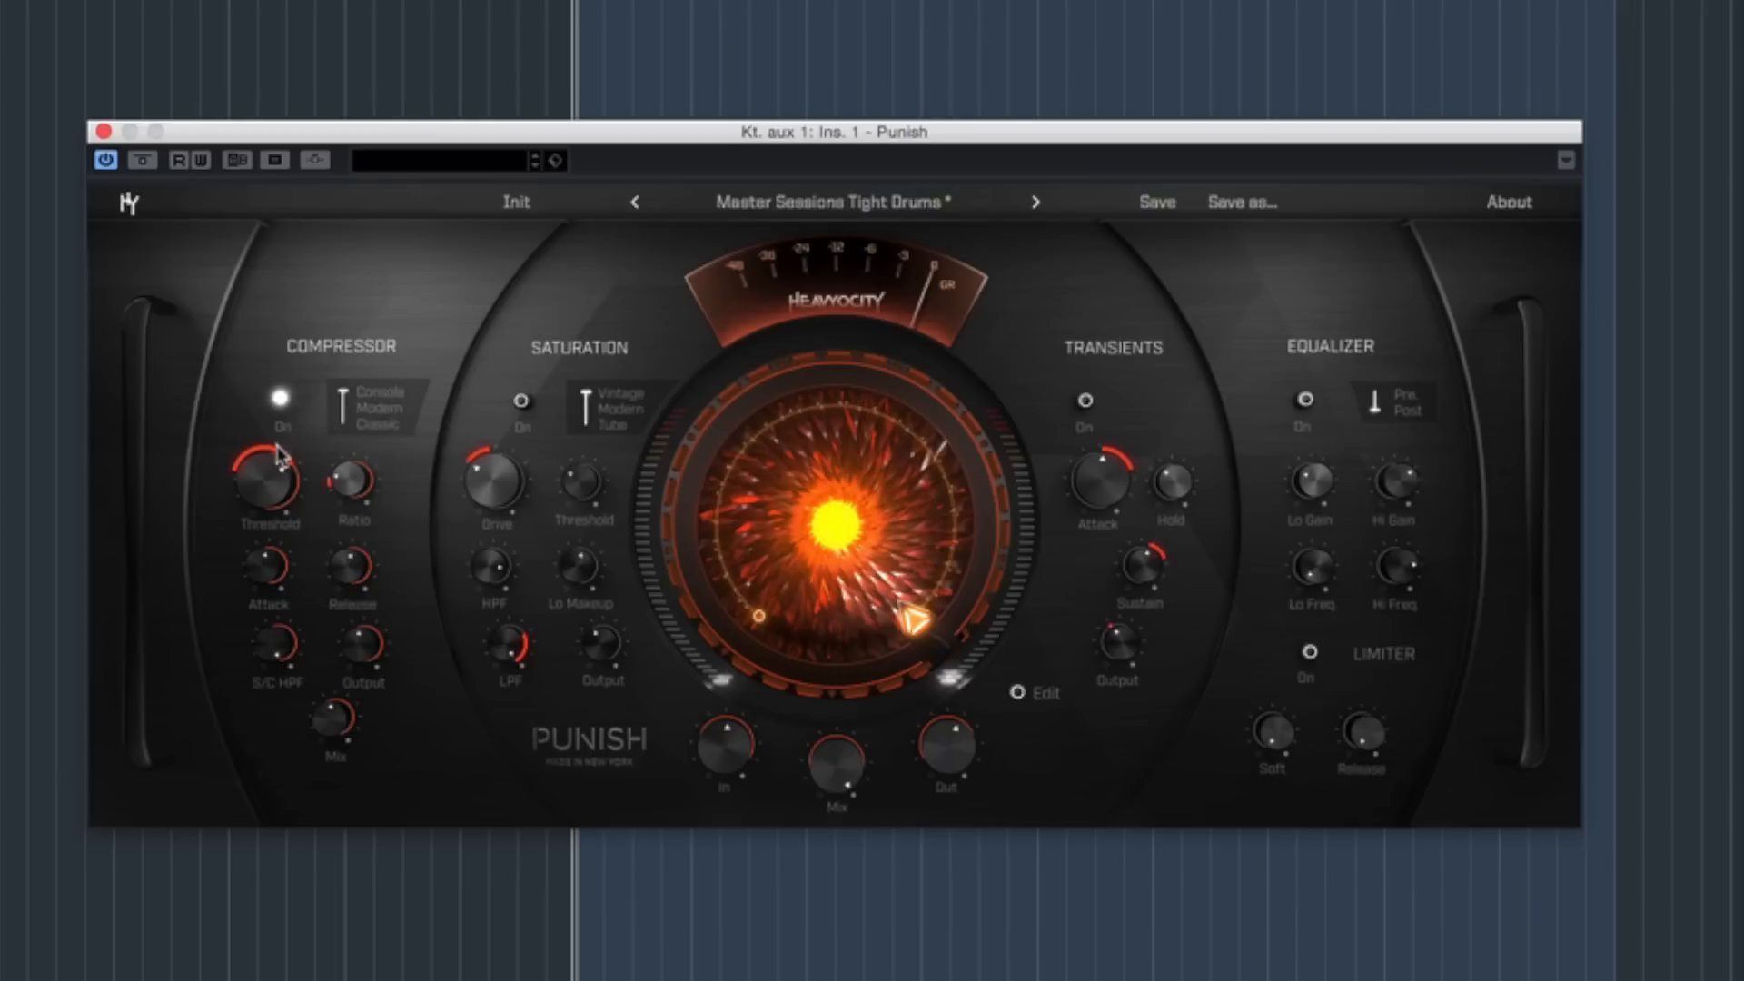
pyautogui.moveTo(268, 502); pyautogui.dragTo(271, 465)
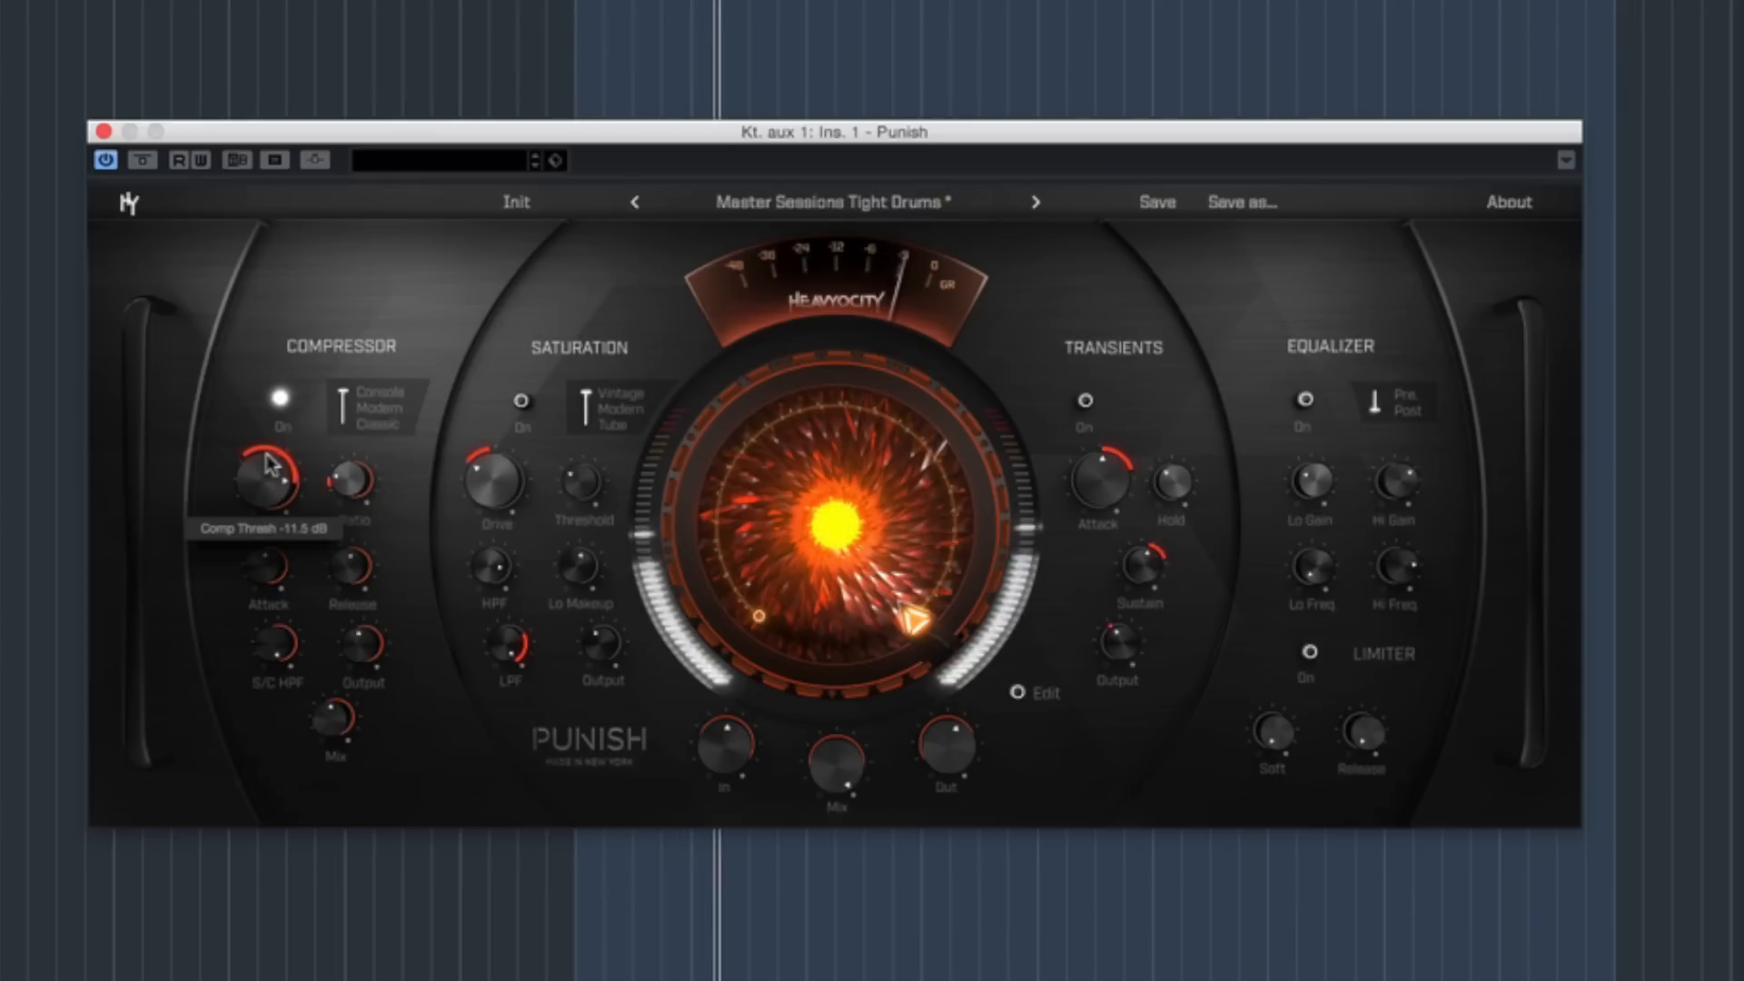
pyautogui.click(142, 160)
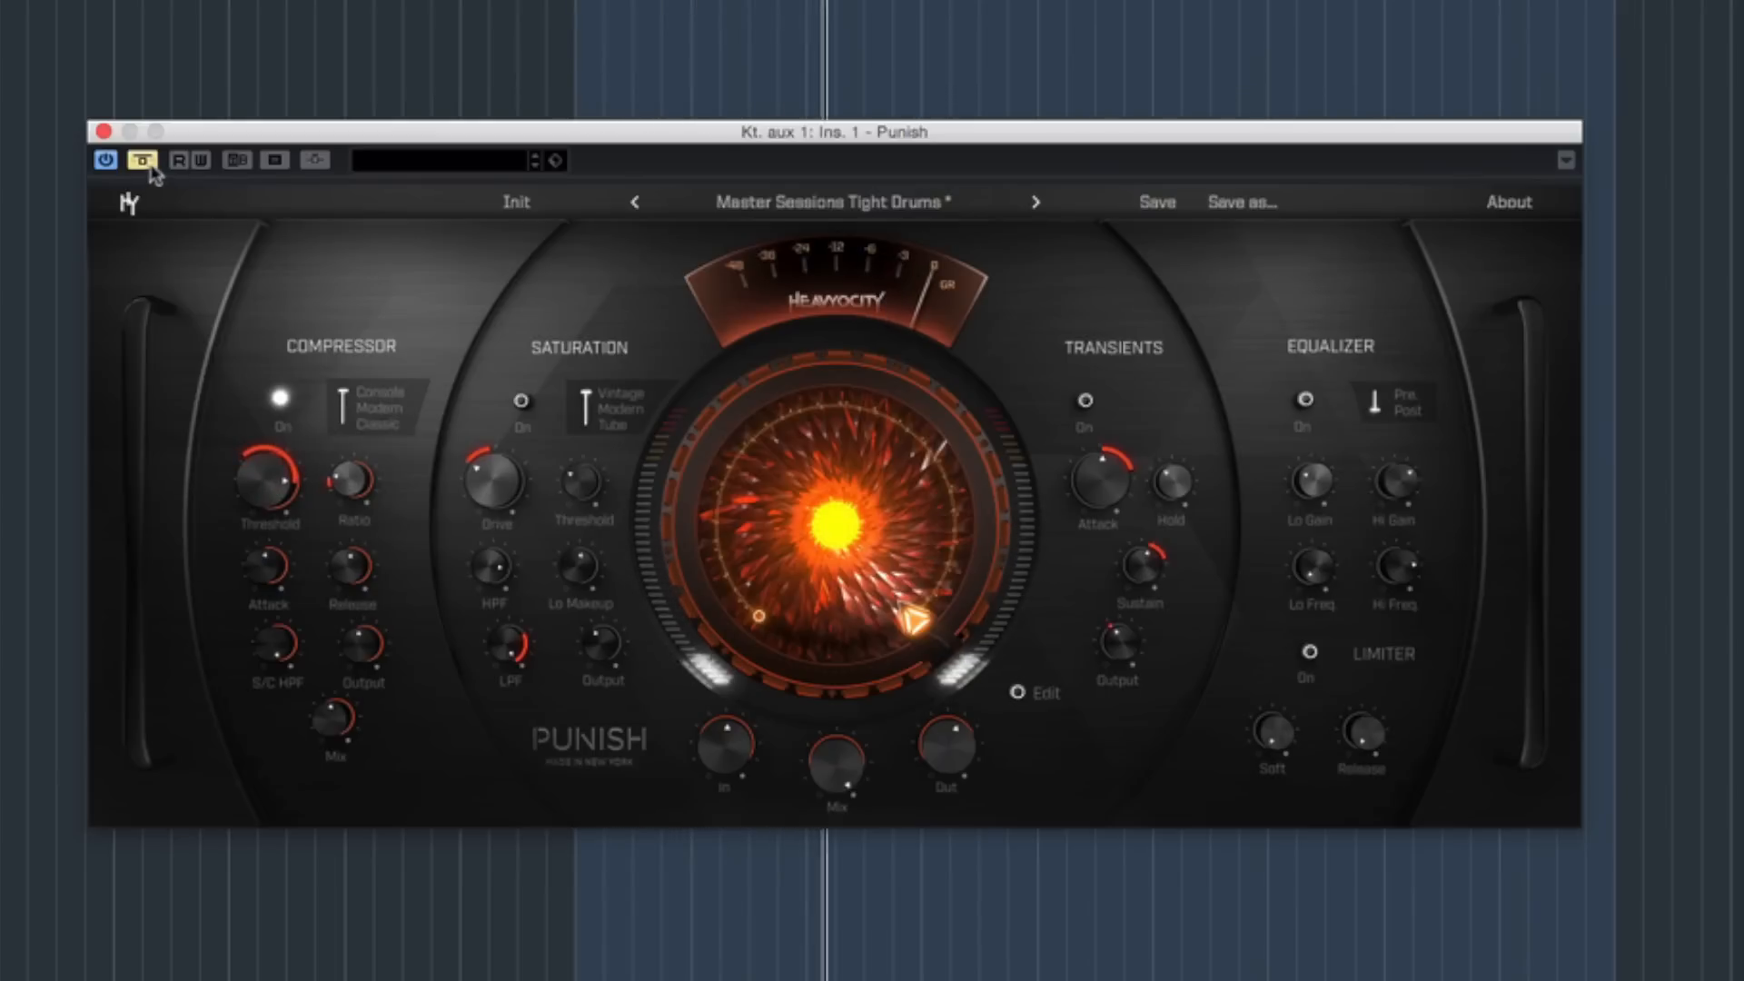
pyautogui.click(143, 161)
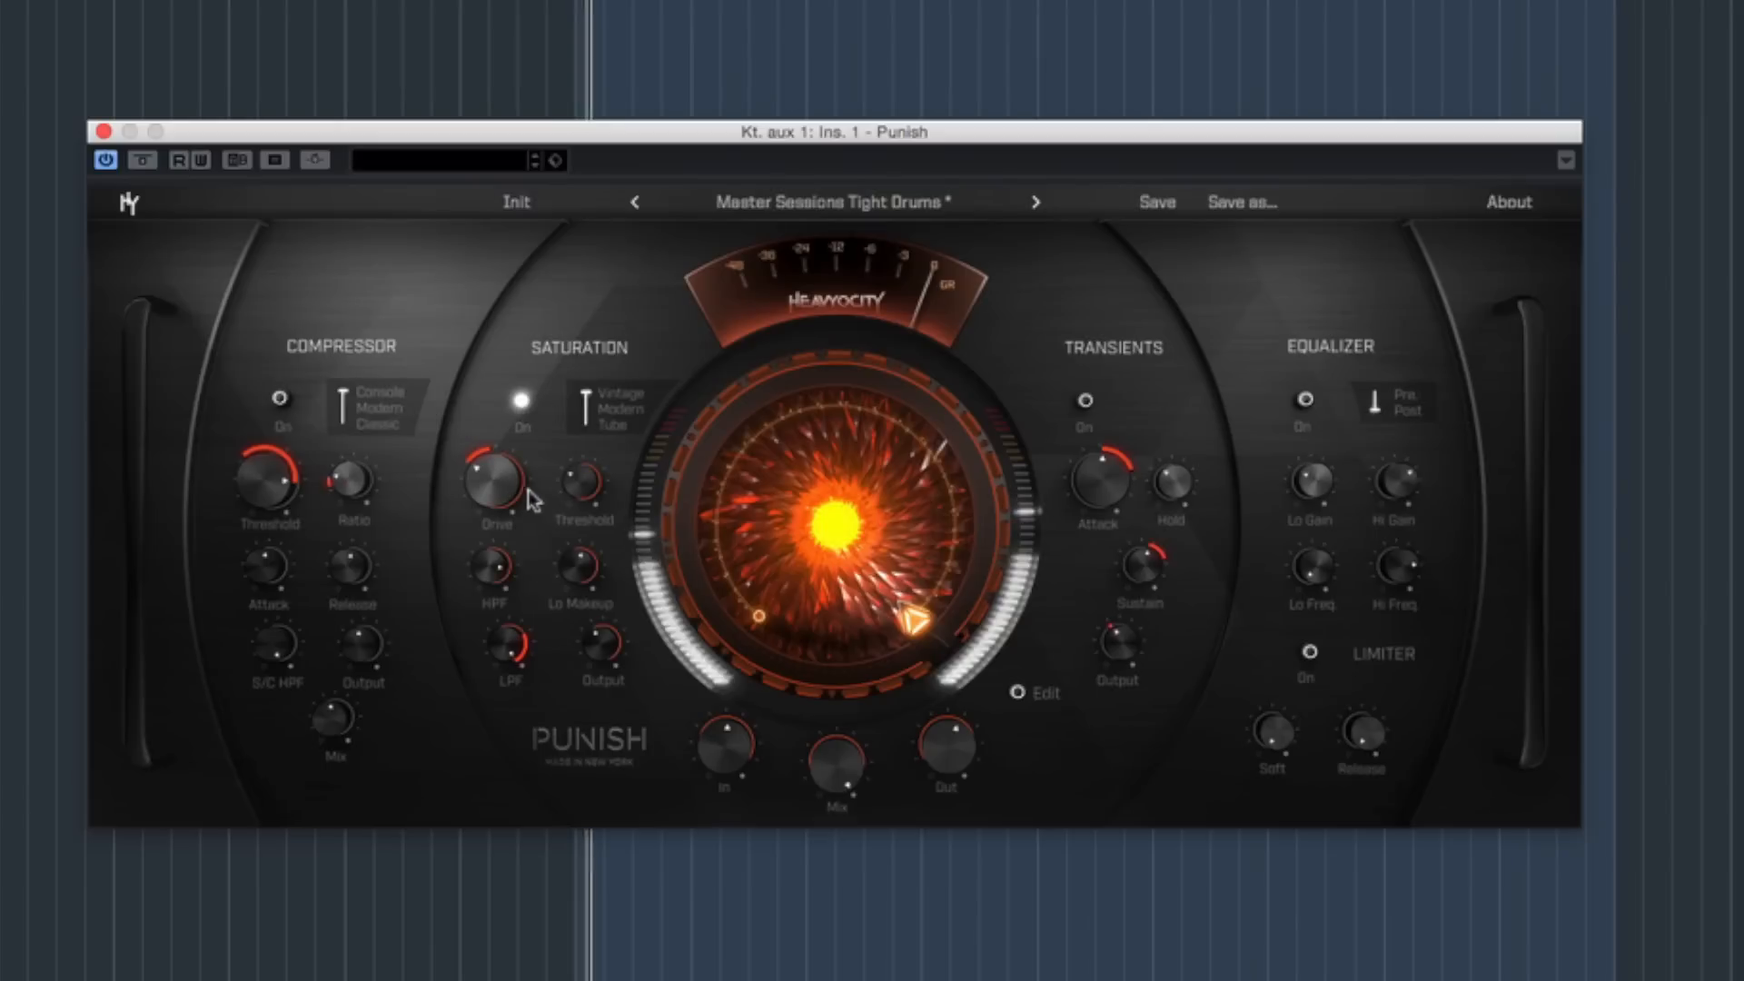
# - Compare the low drums with only the saturation switched on and off, sweeping the central Punish knob down to 0% and fully up again
pyautogui.click(522, 402)
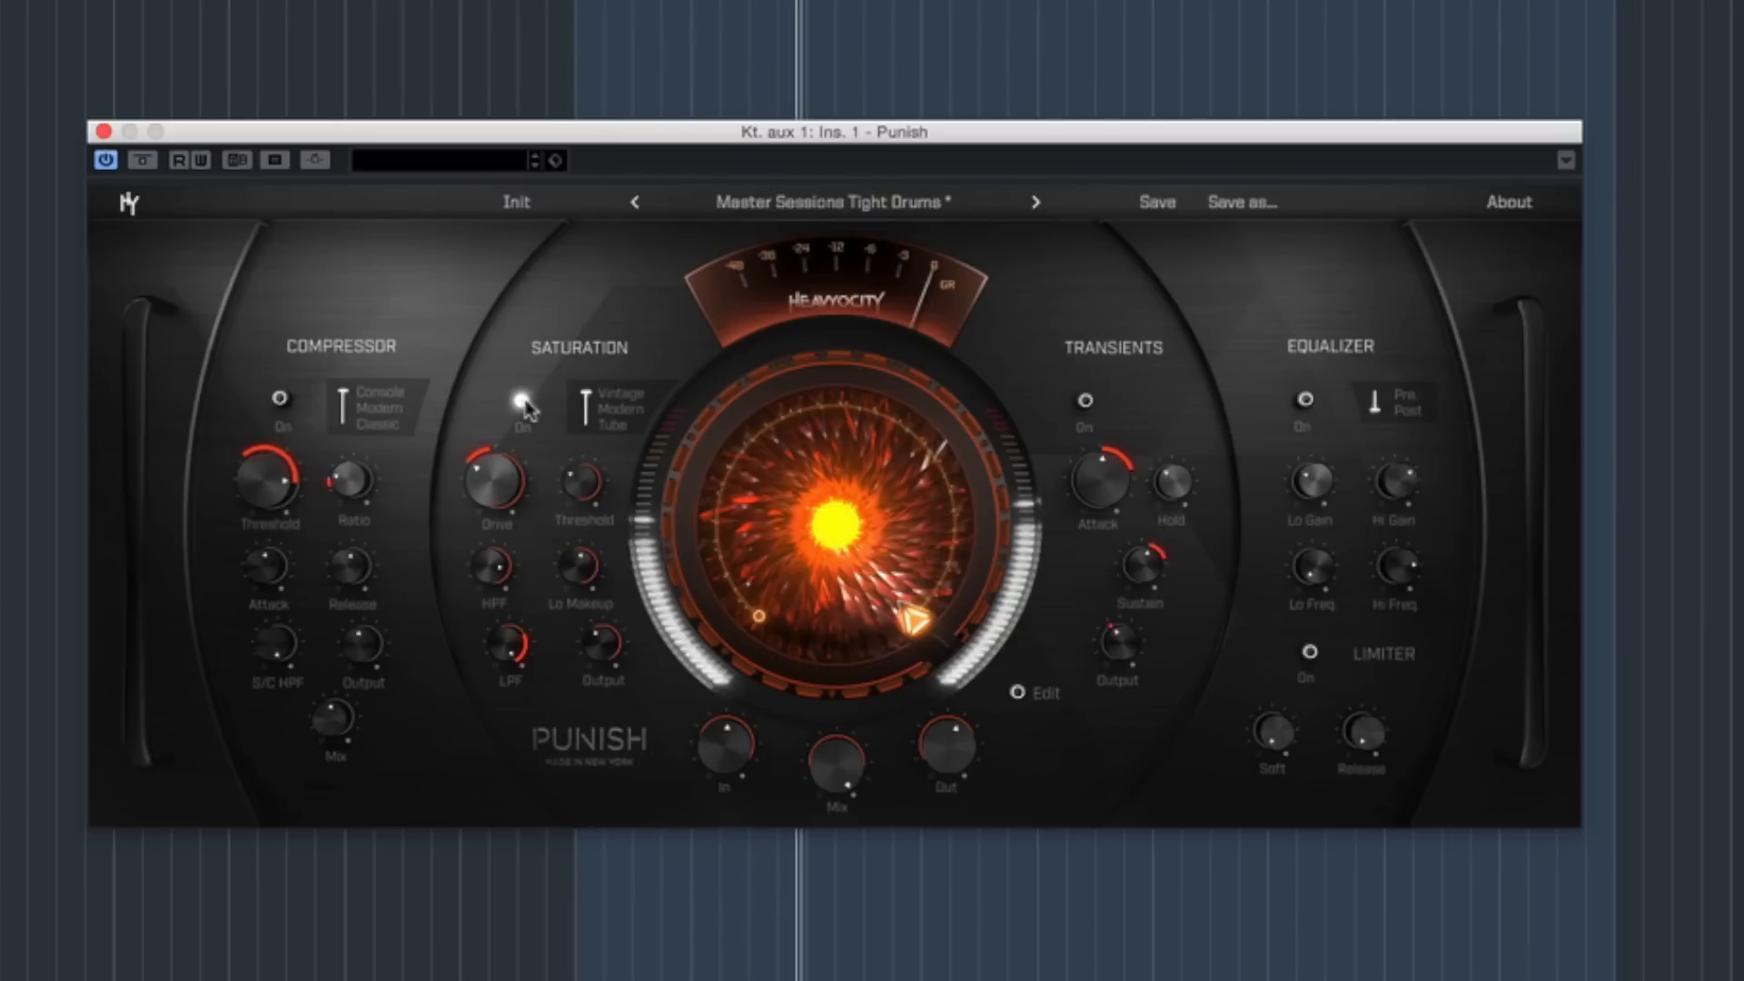
pyautogui.click(522, 401)
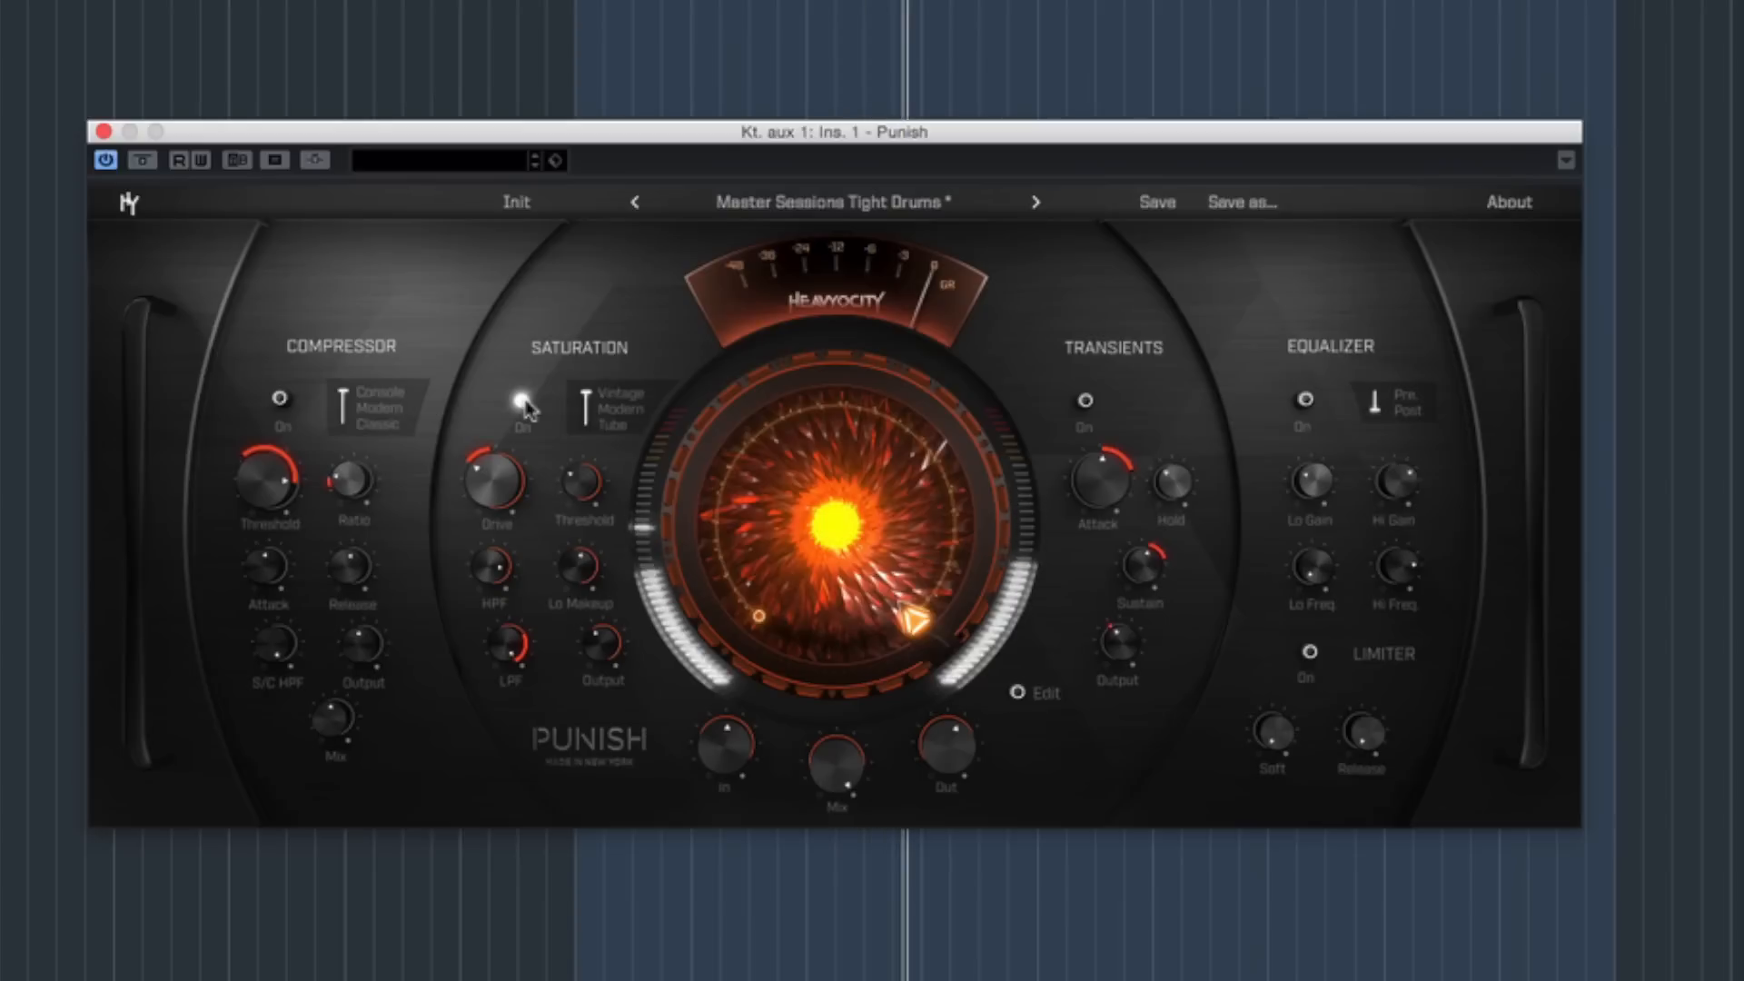
pyautogui.moveTo(818, 555); pyautogui.dragTo(628, 439)
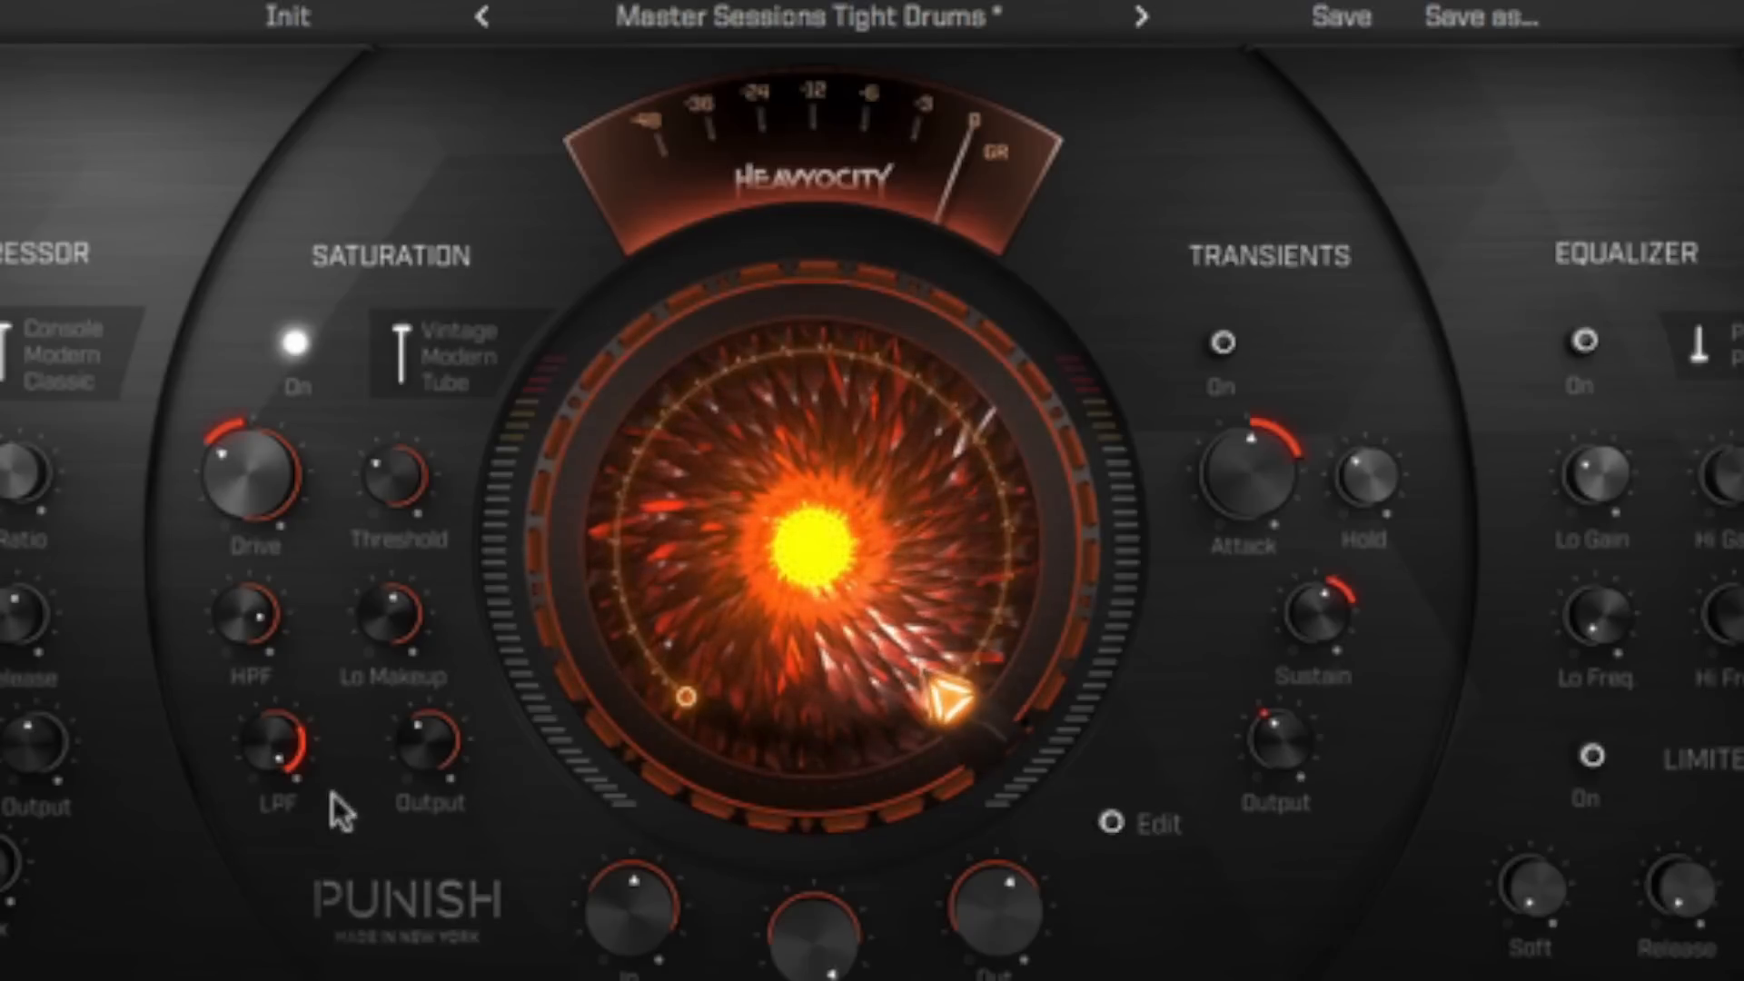
pyautogui.moveTo(799, 477); pyautogui.dragTo(774, 690)
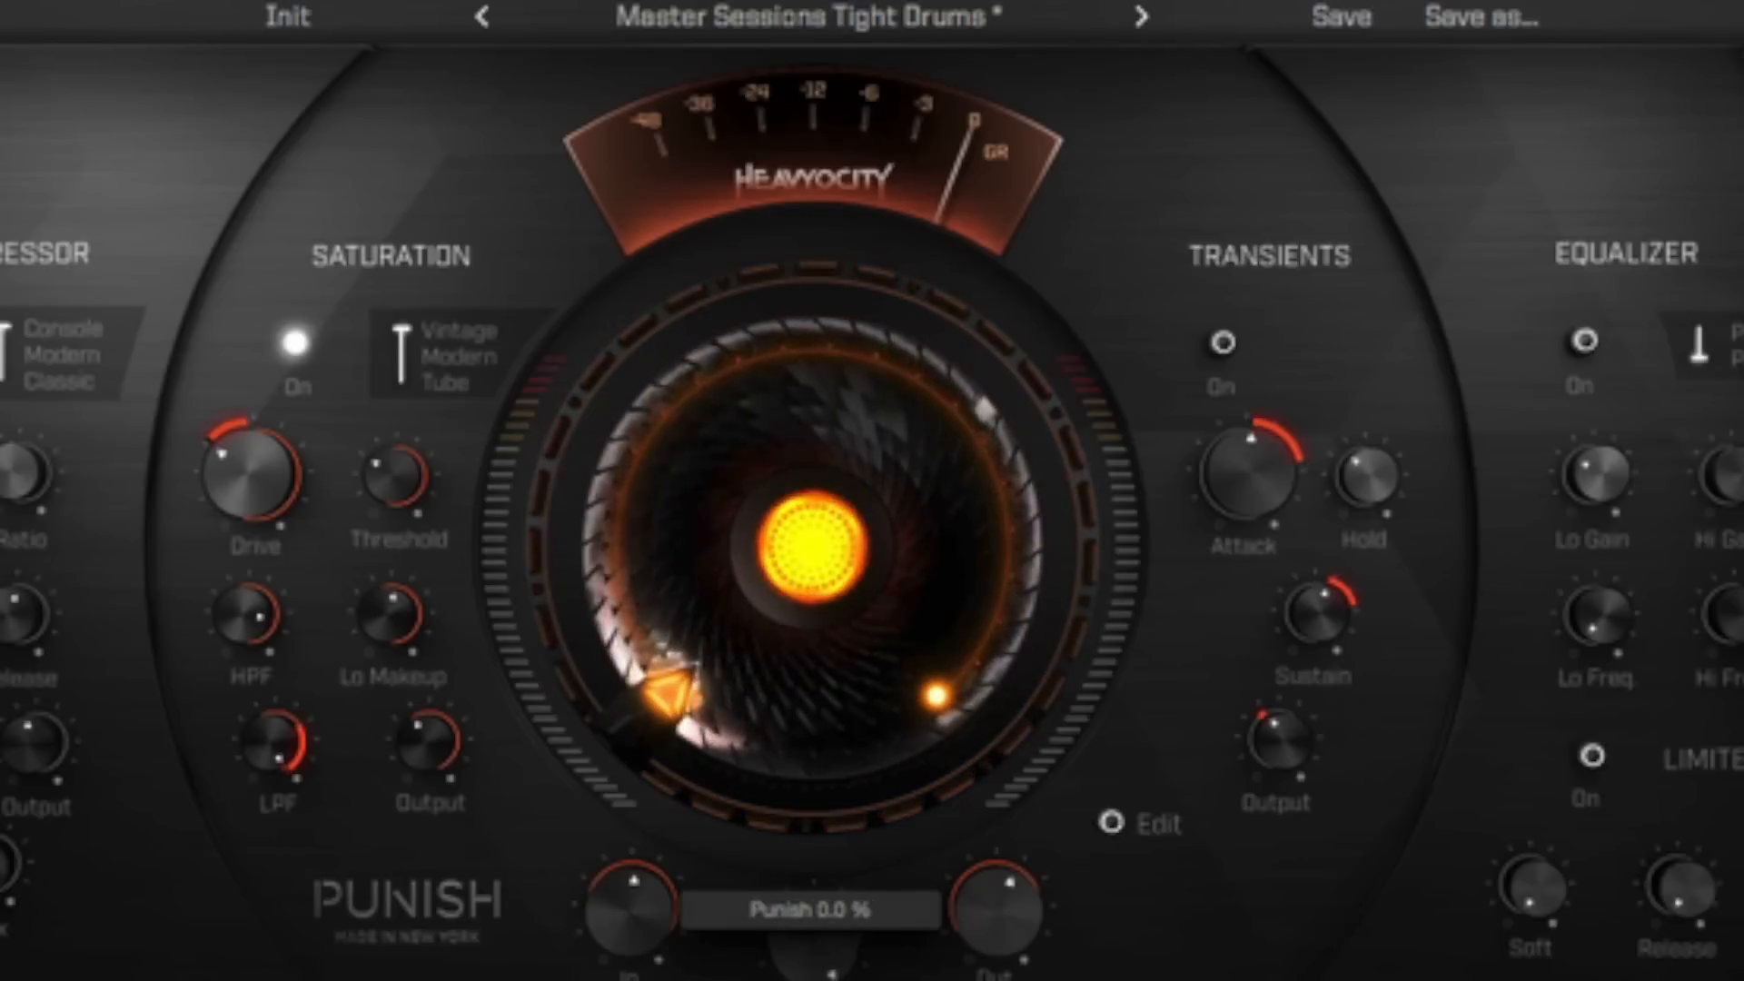
pyautogui.moveTo(611, 903); pyautogui.dragTo(667, 396)
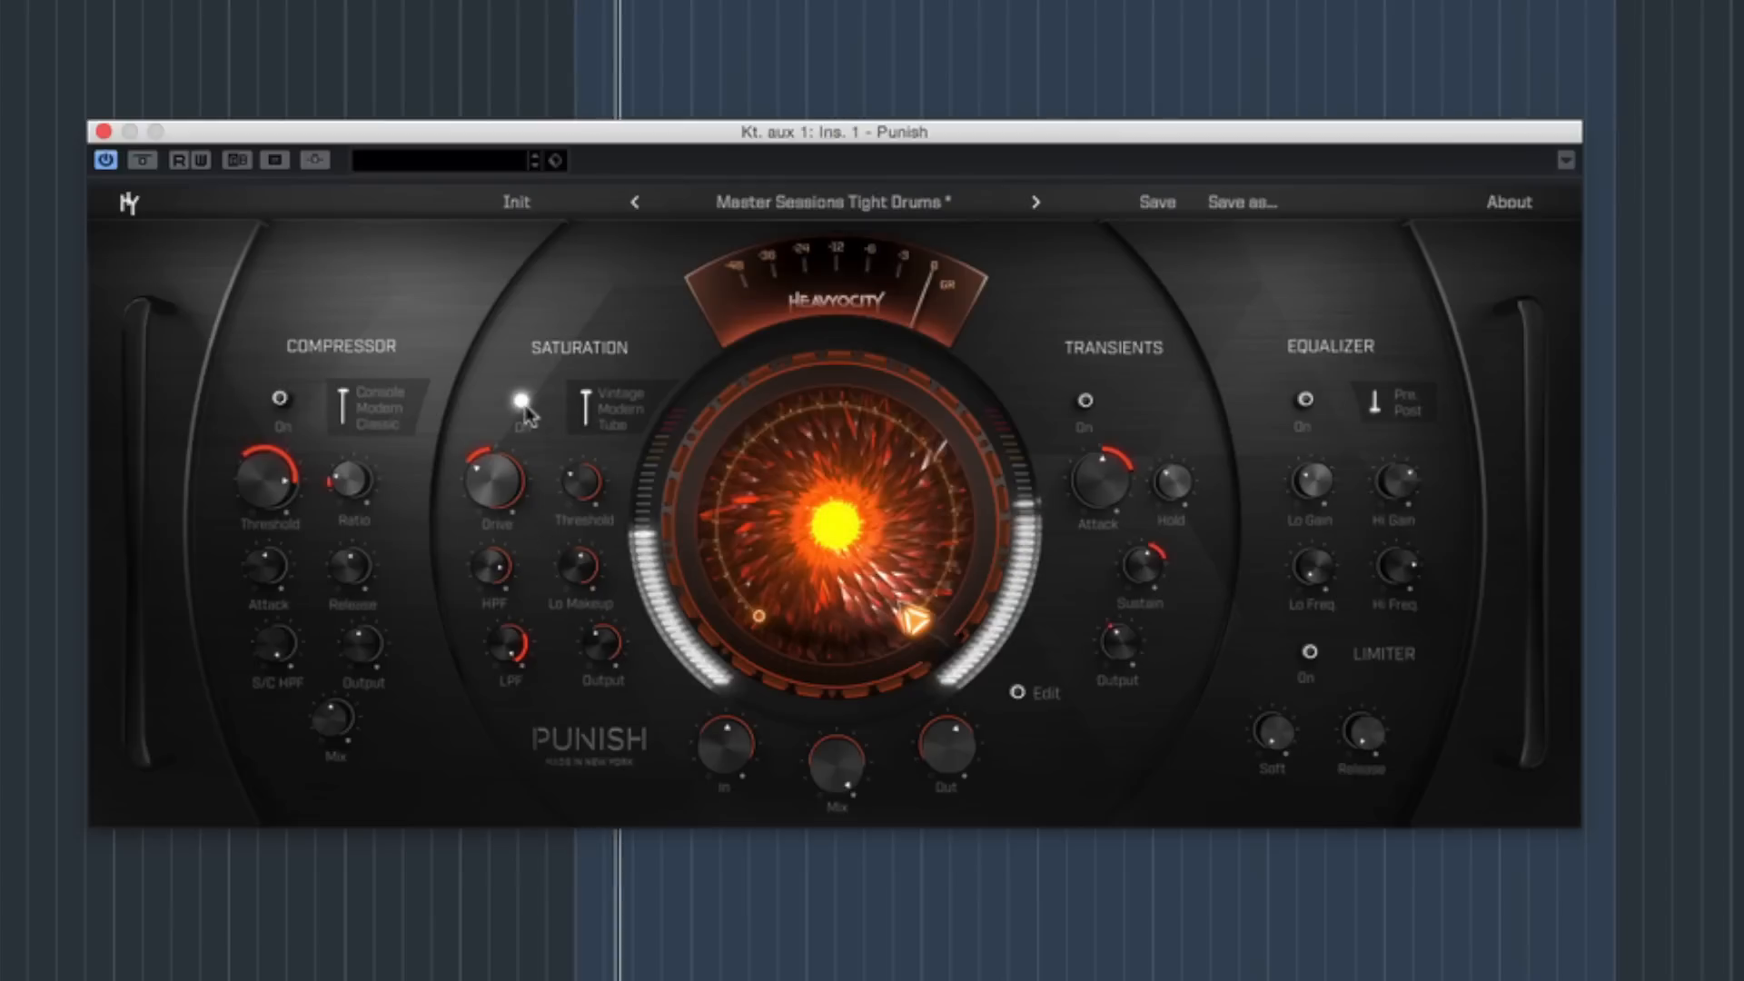
pyautogui.click(521, 401)
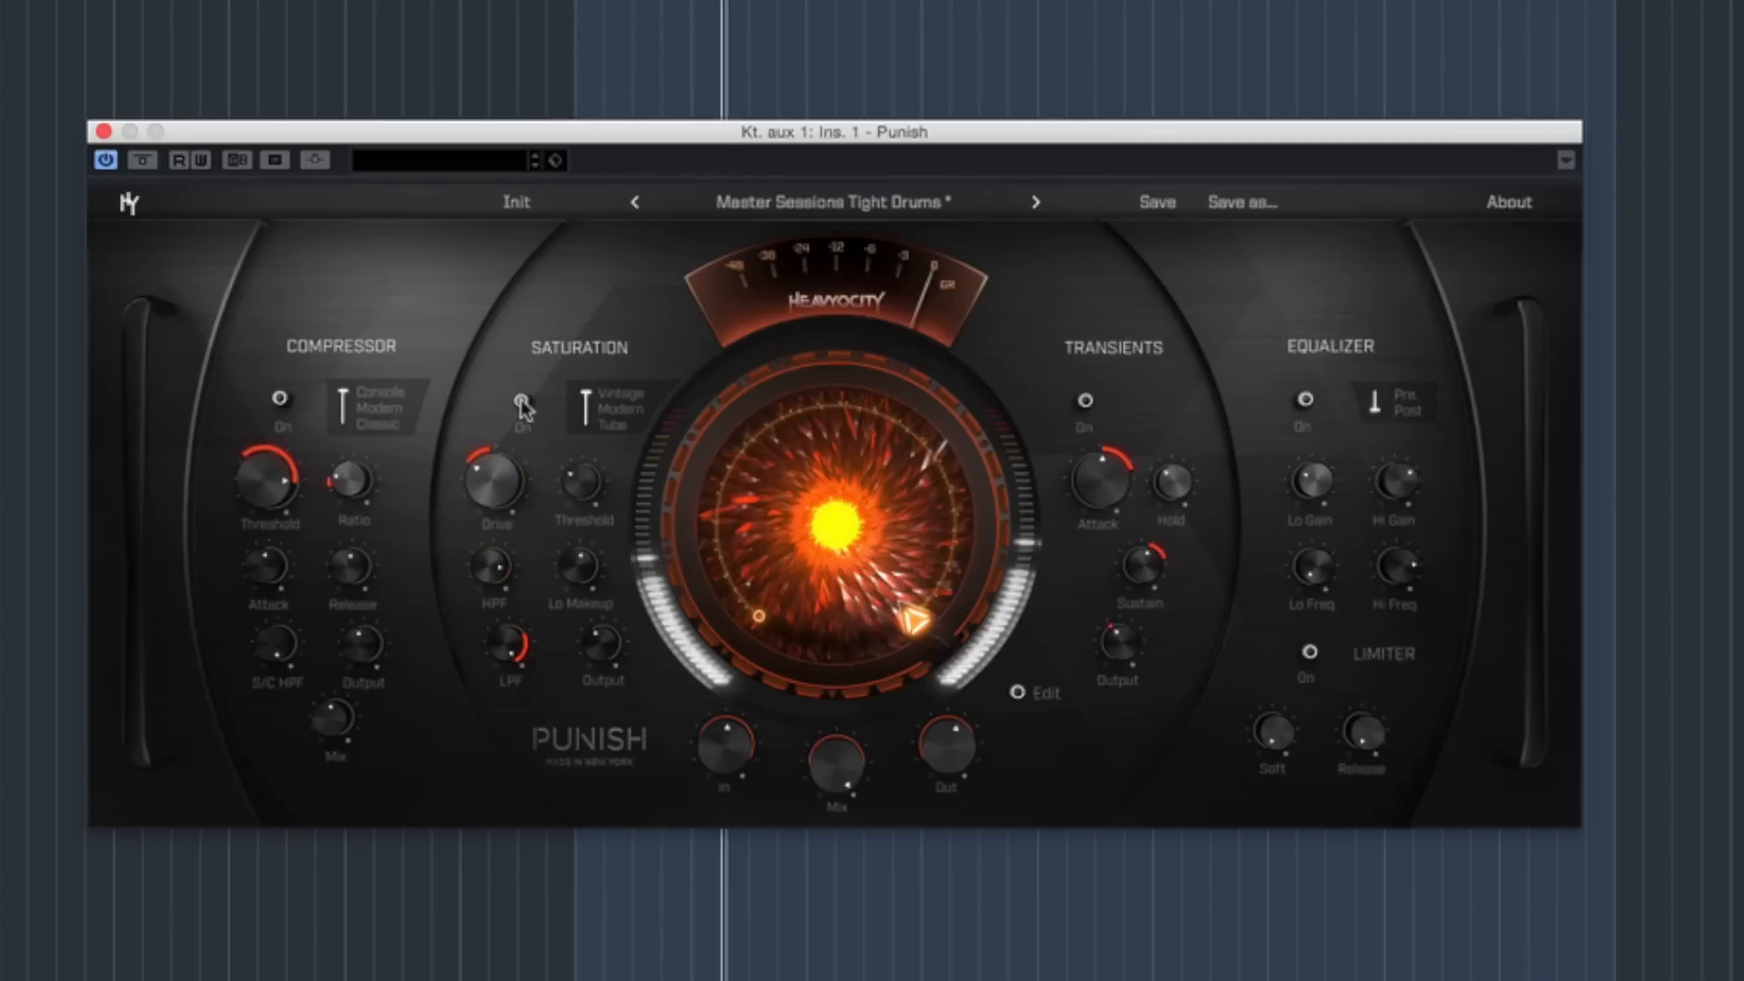
pyautogui.click(521, 400)
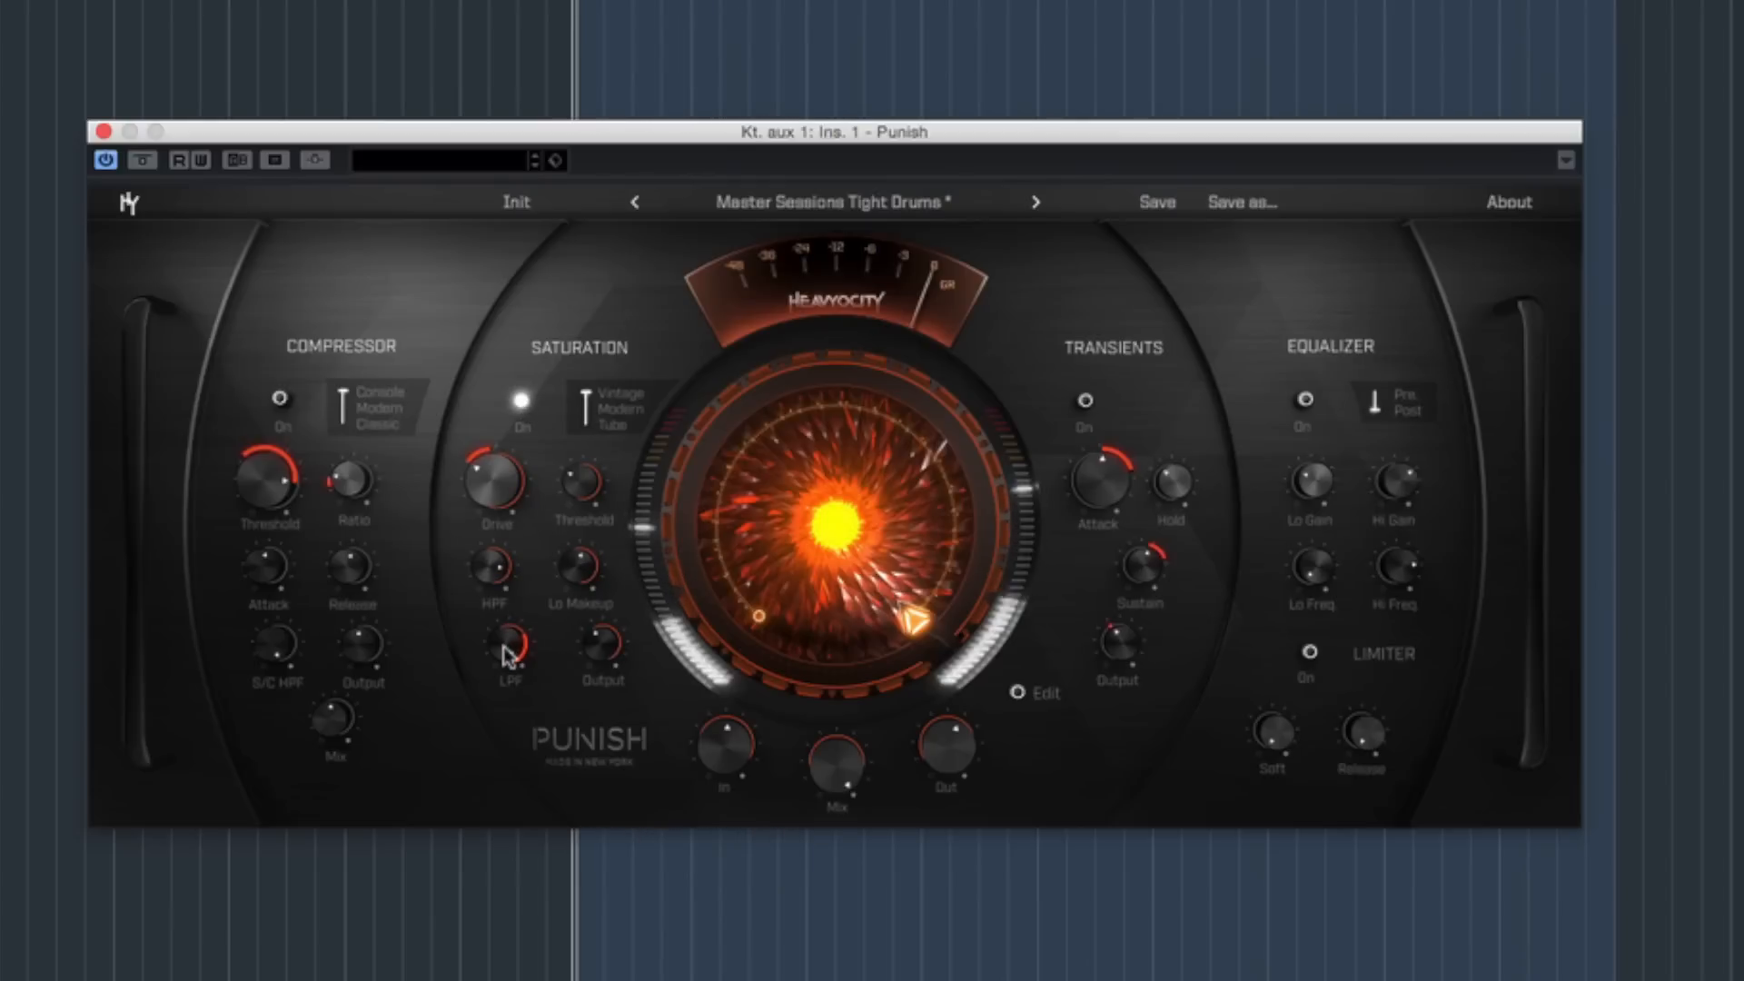
# - Raise the saturation LPF and push the drive harder, auditioning the Vintage, Tube and Modern saturation modes on the low drums
pyautogui.click(1019, 694)
pyautogui.moveTo(508, 660); pyautogui.dragTo(520, 586)
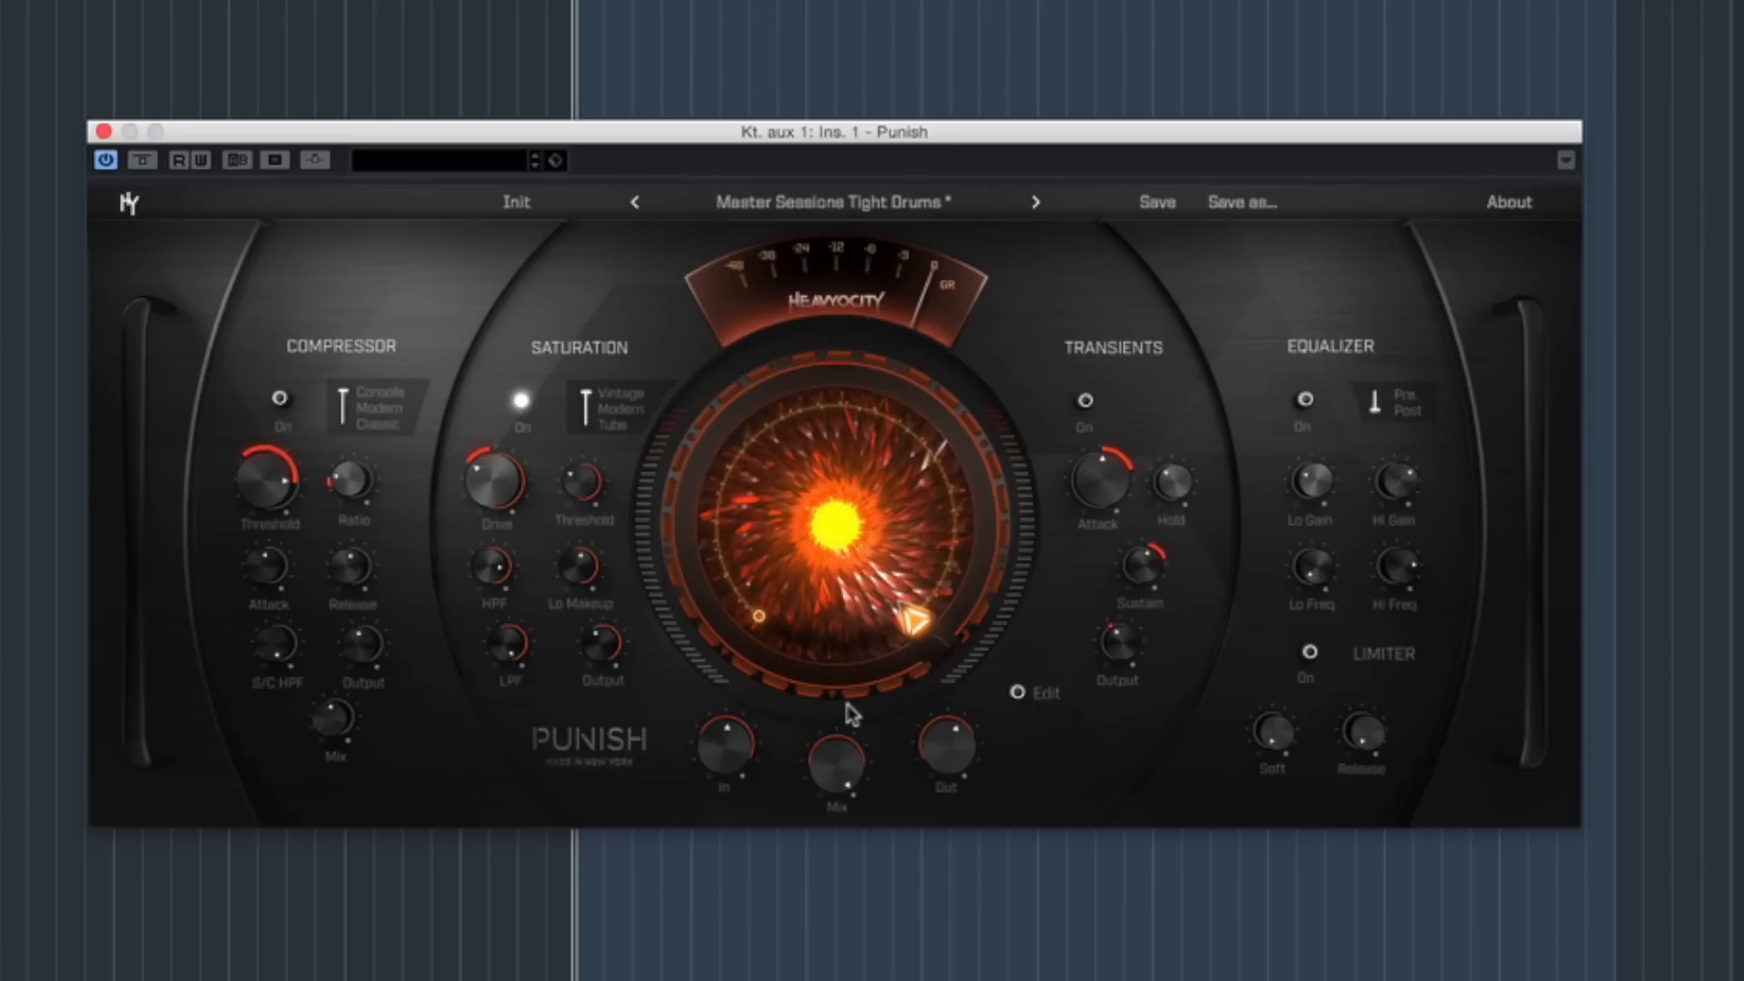
pyautogui.press('space')
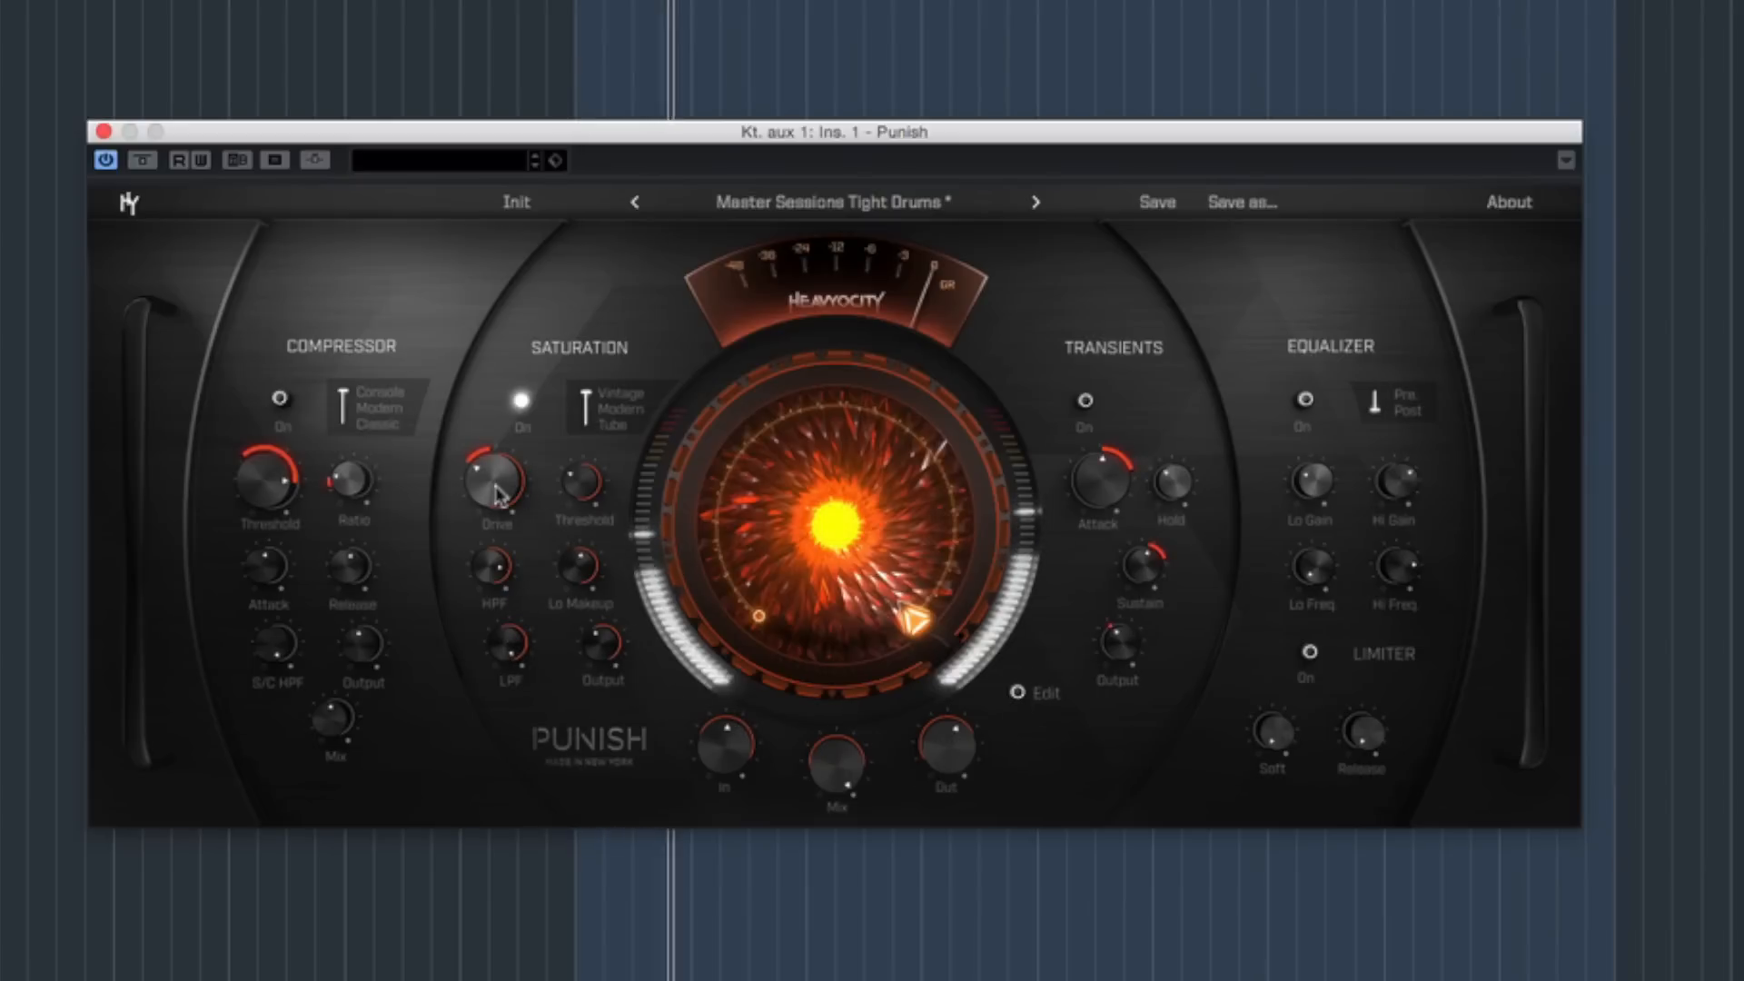
pyautogui.moveTo(496, 488); pyautogui.dragTo(520, 432)
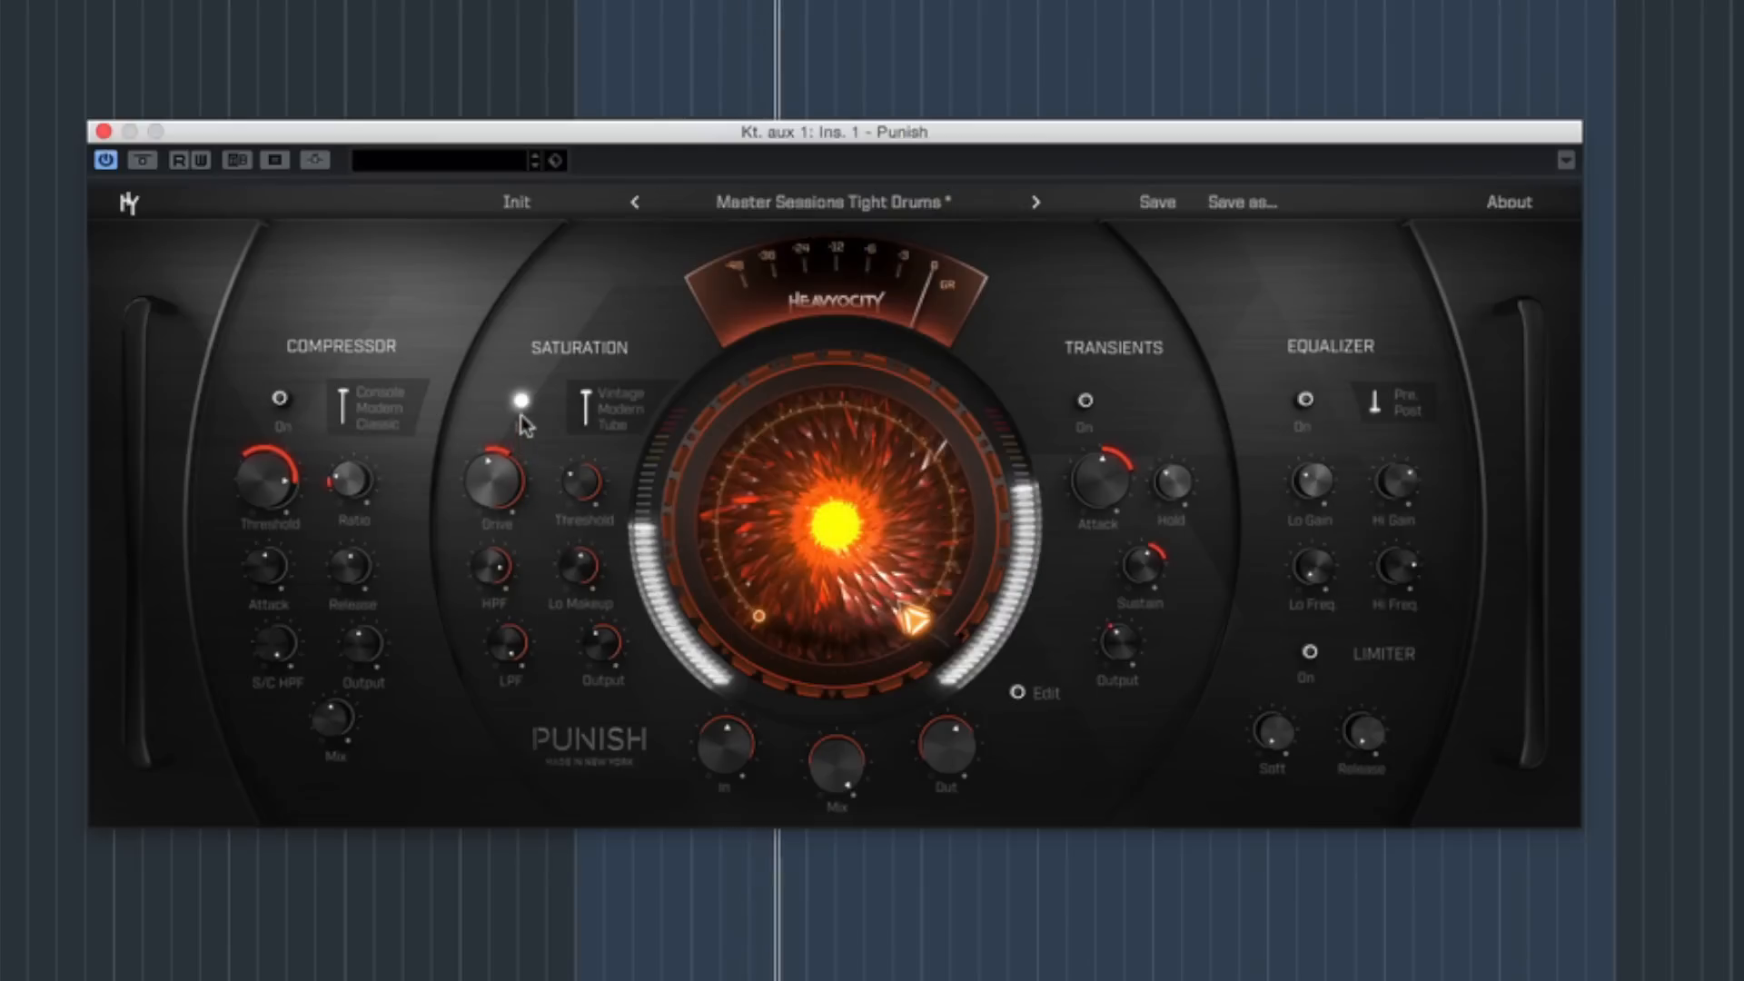
pyautogui.moveTo(593, 660)
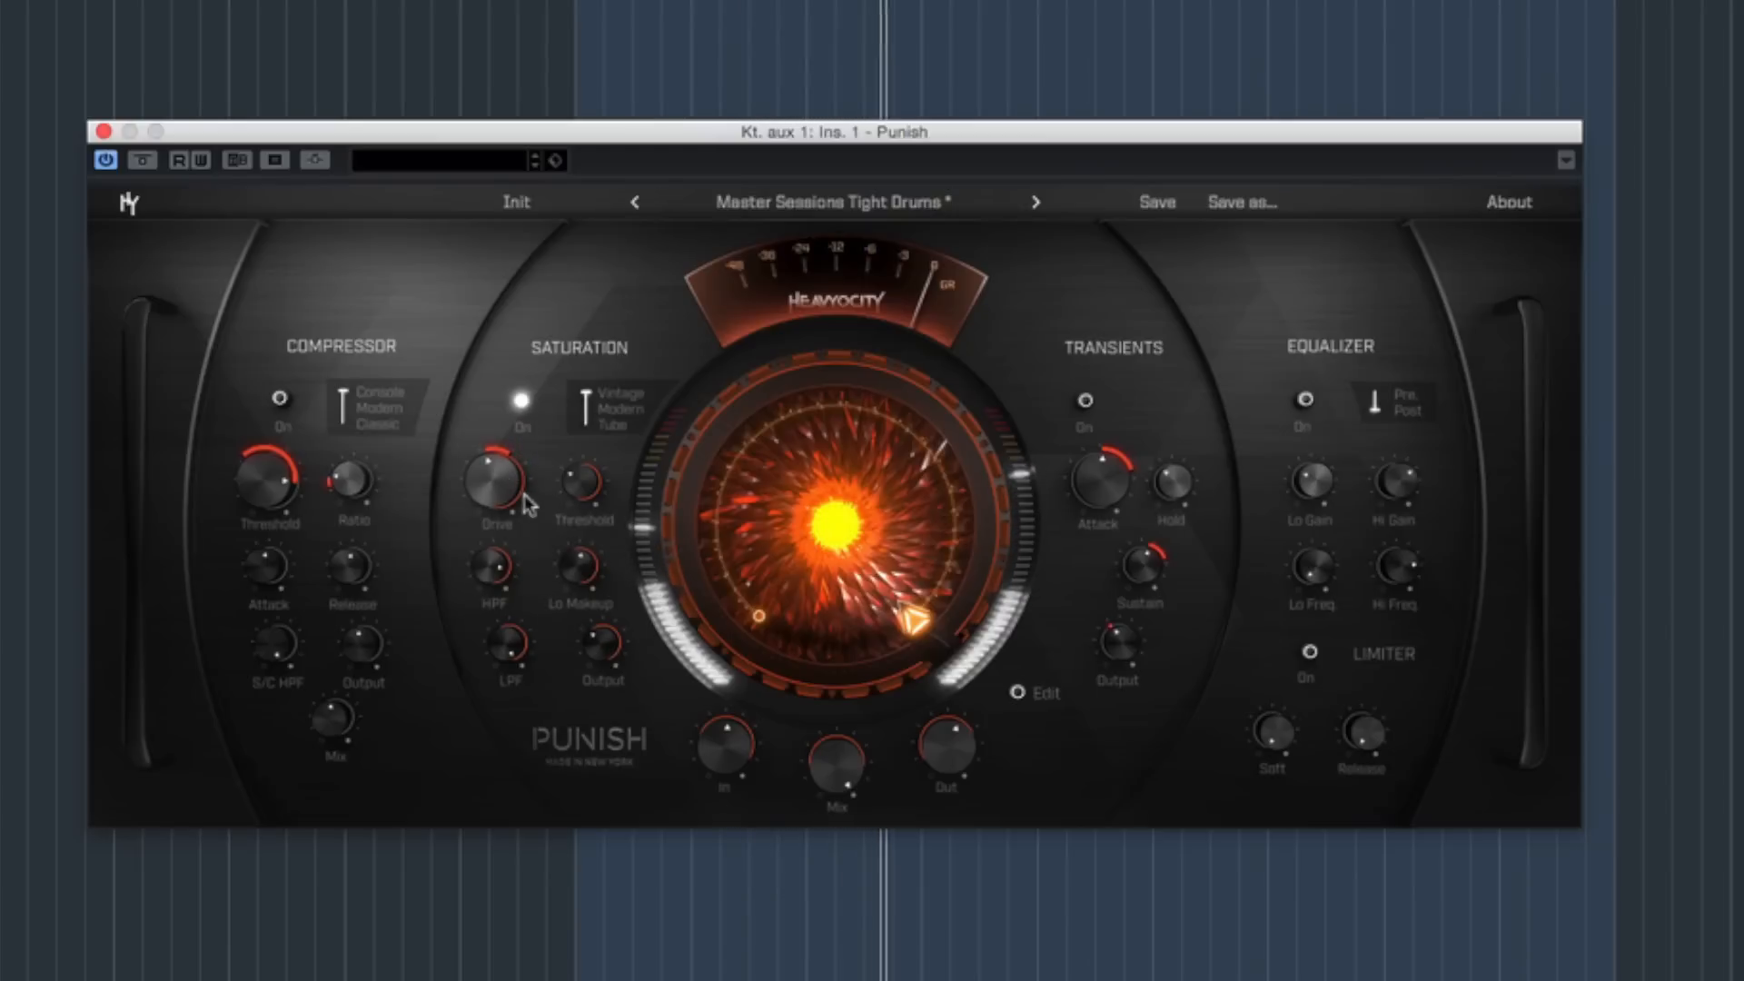
pyautogui.moveTo(526, 499); pyautogui.dragTo(528, 443)
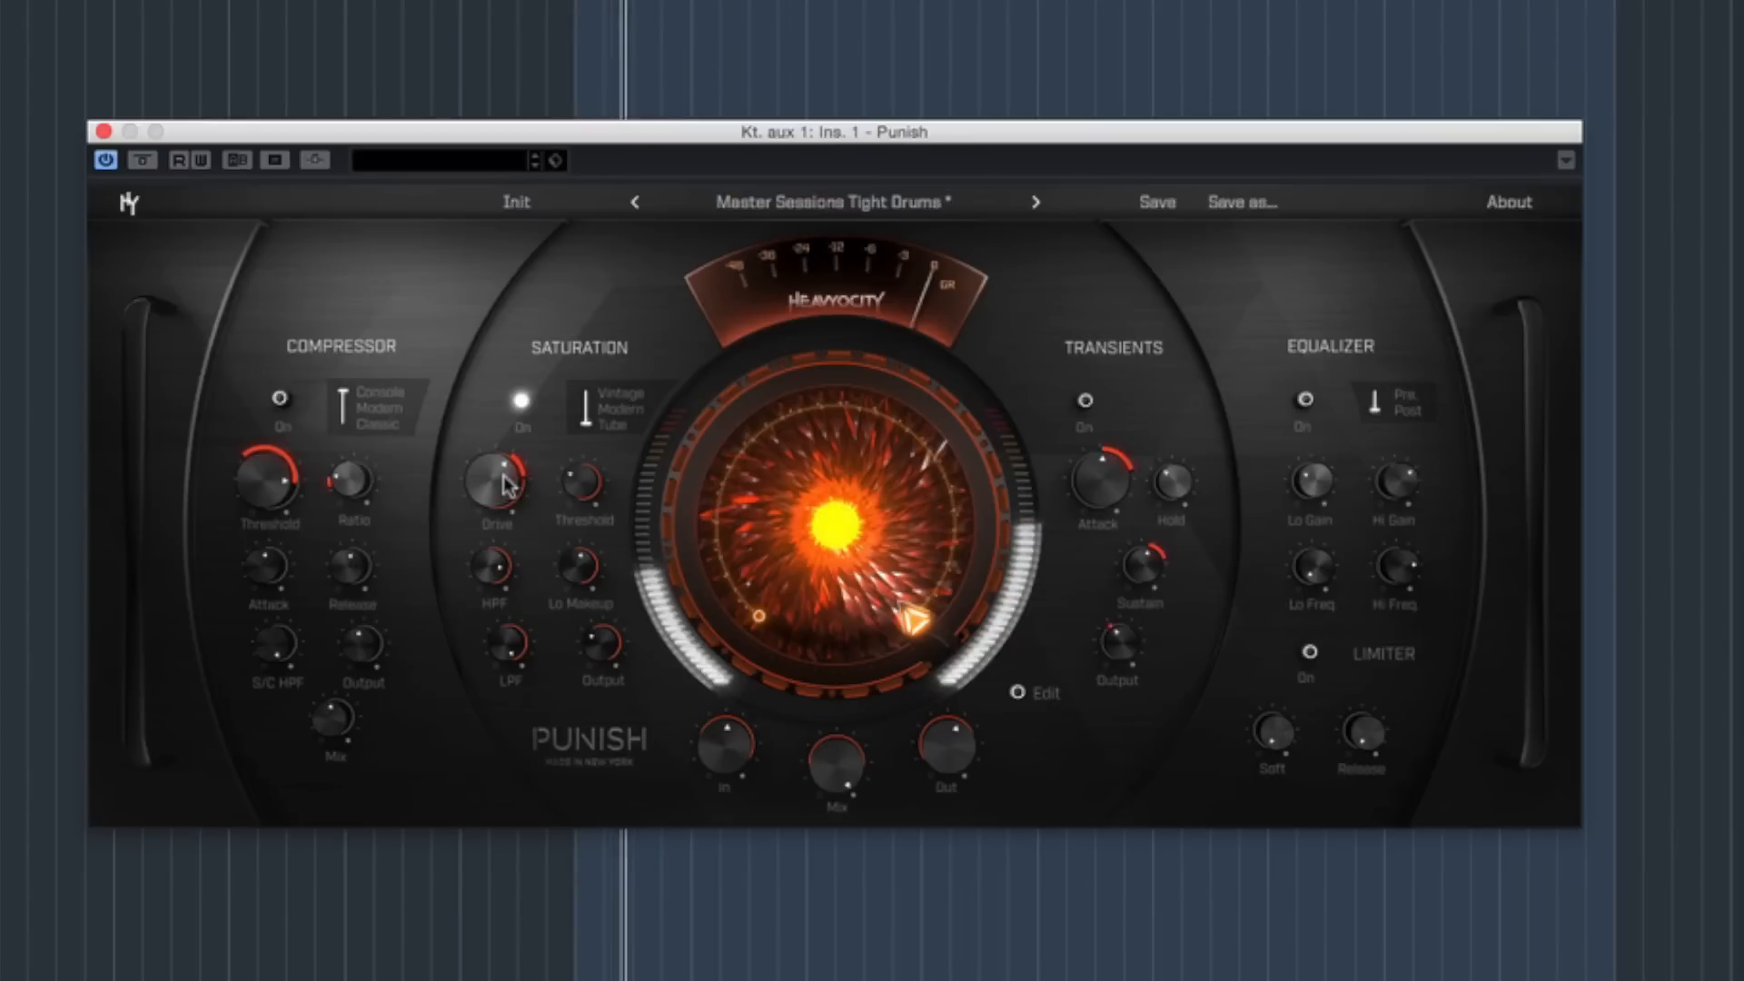
pyautogui.moveTo(492, 468); pyautogui.dragTo(490, 427)
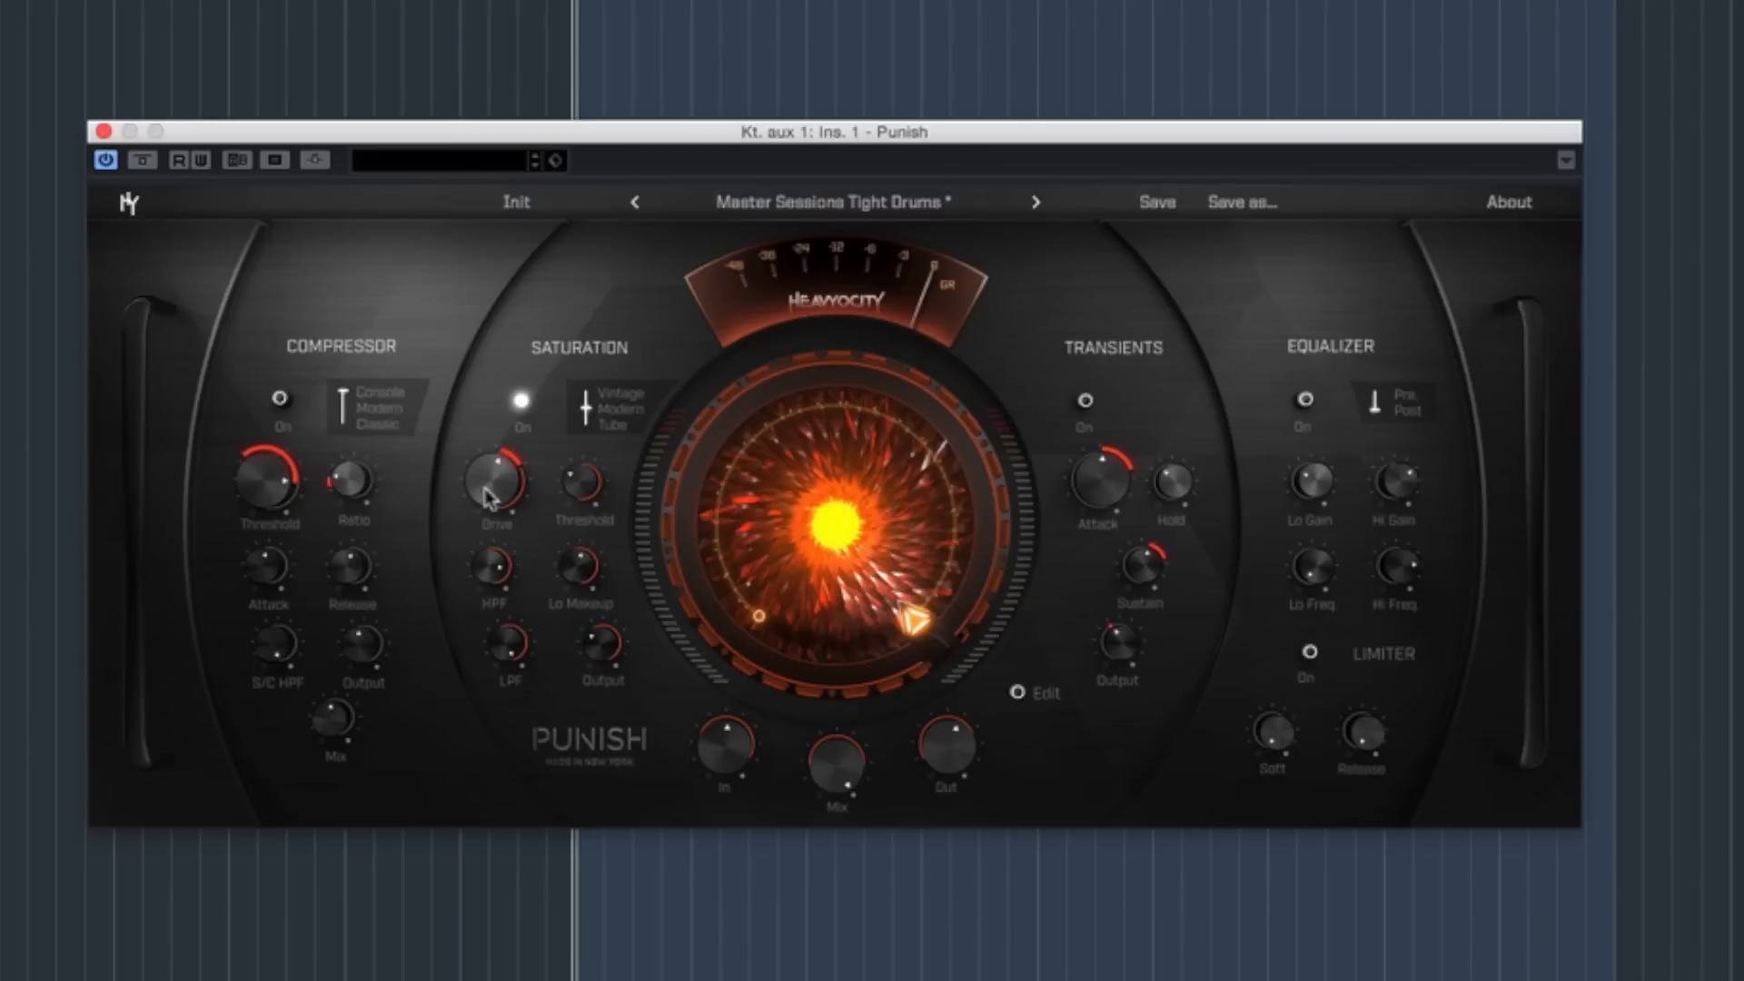
pyautogui.moveTo(491, 488); pyautogui.dragTo(491, 455)
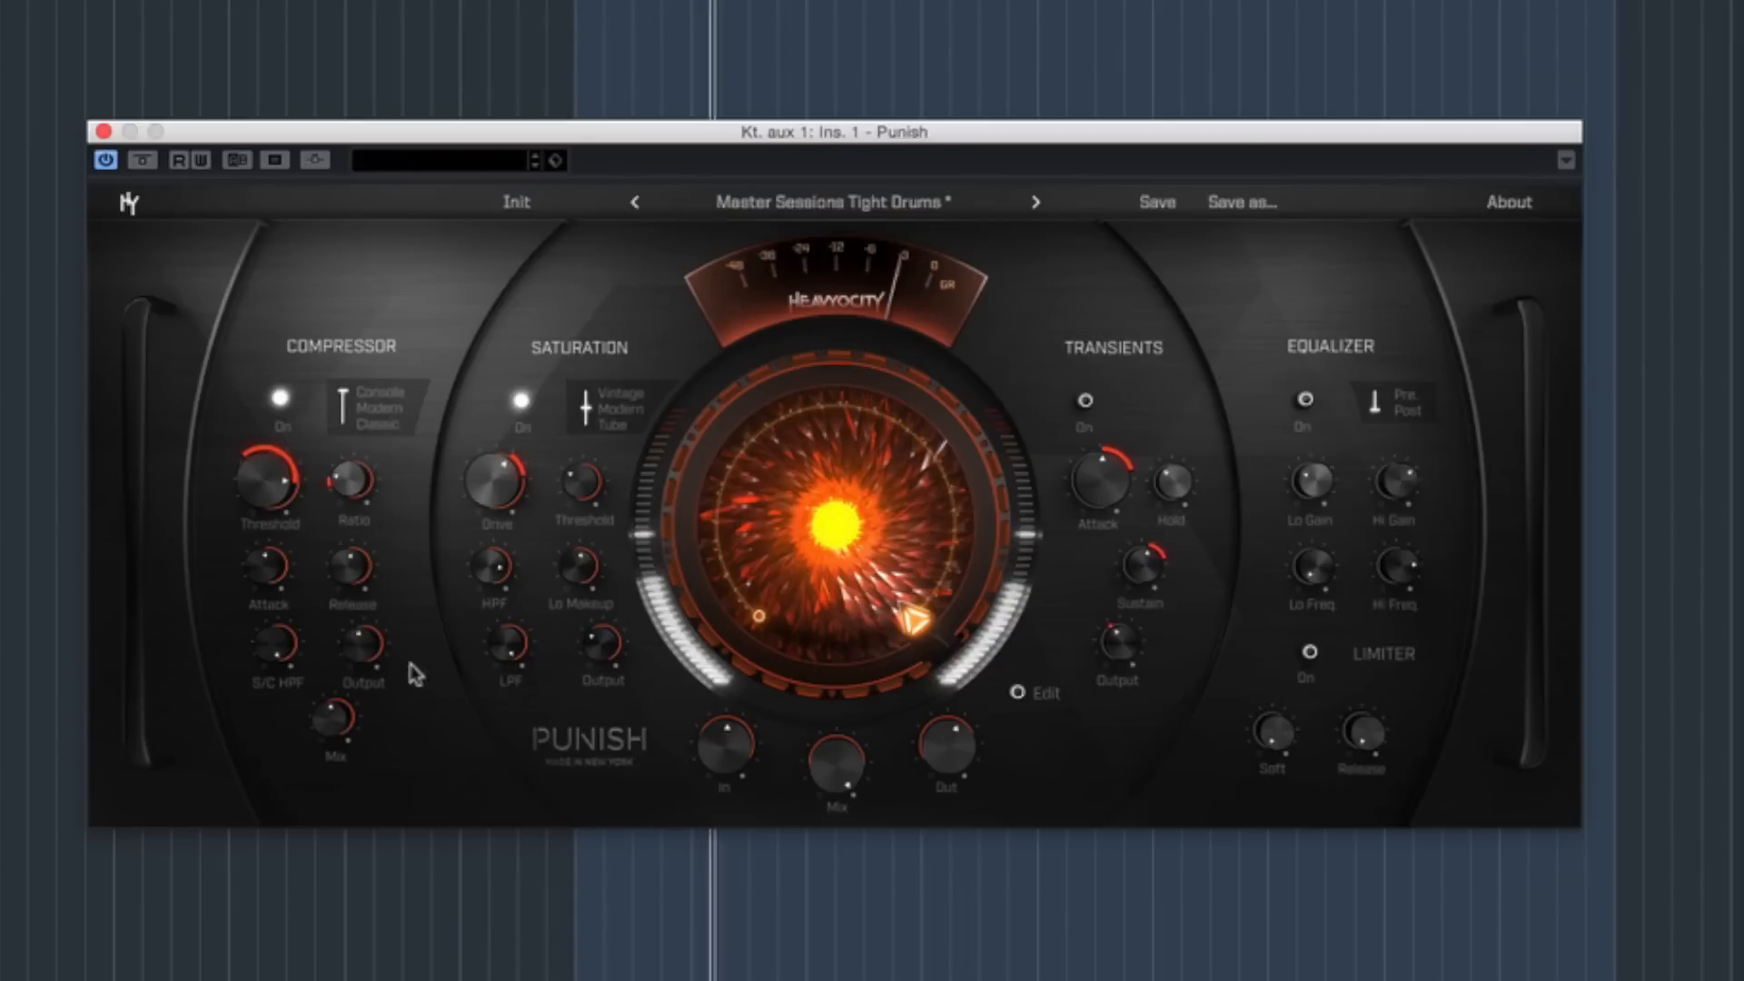
# - Raise the transients attack and set the transients sustain to 3.7 dB while the low drums play
pyautogui.moveTo(364, 666)
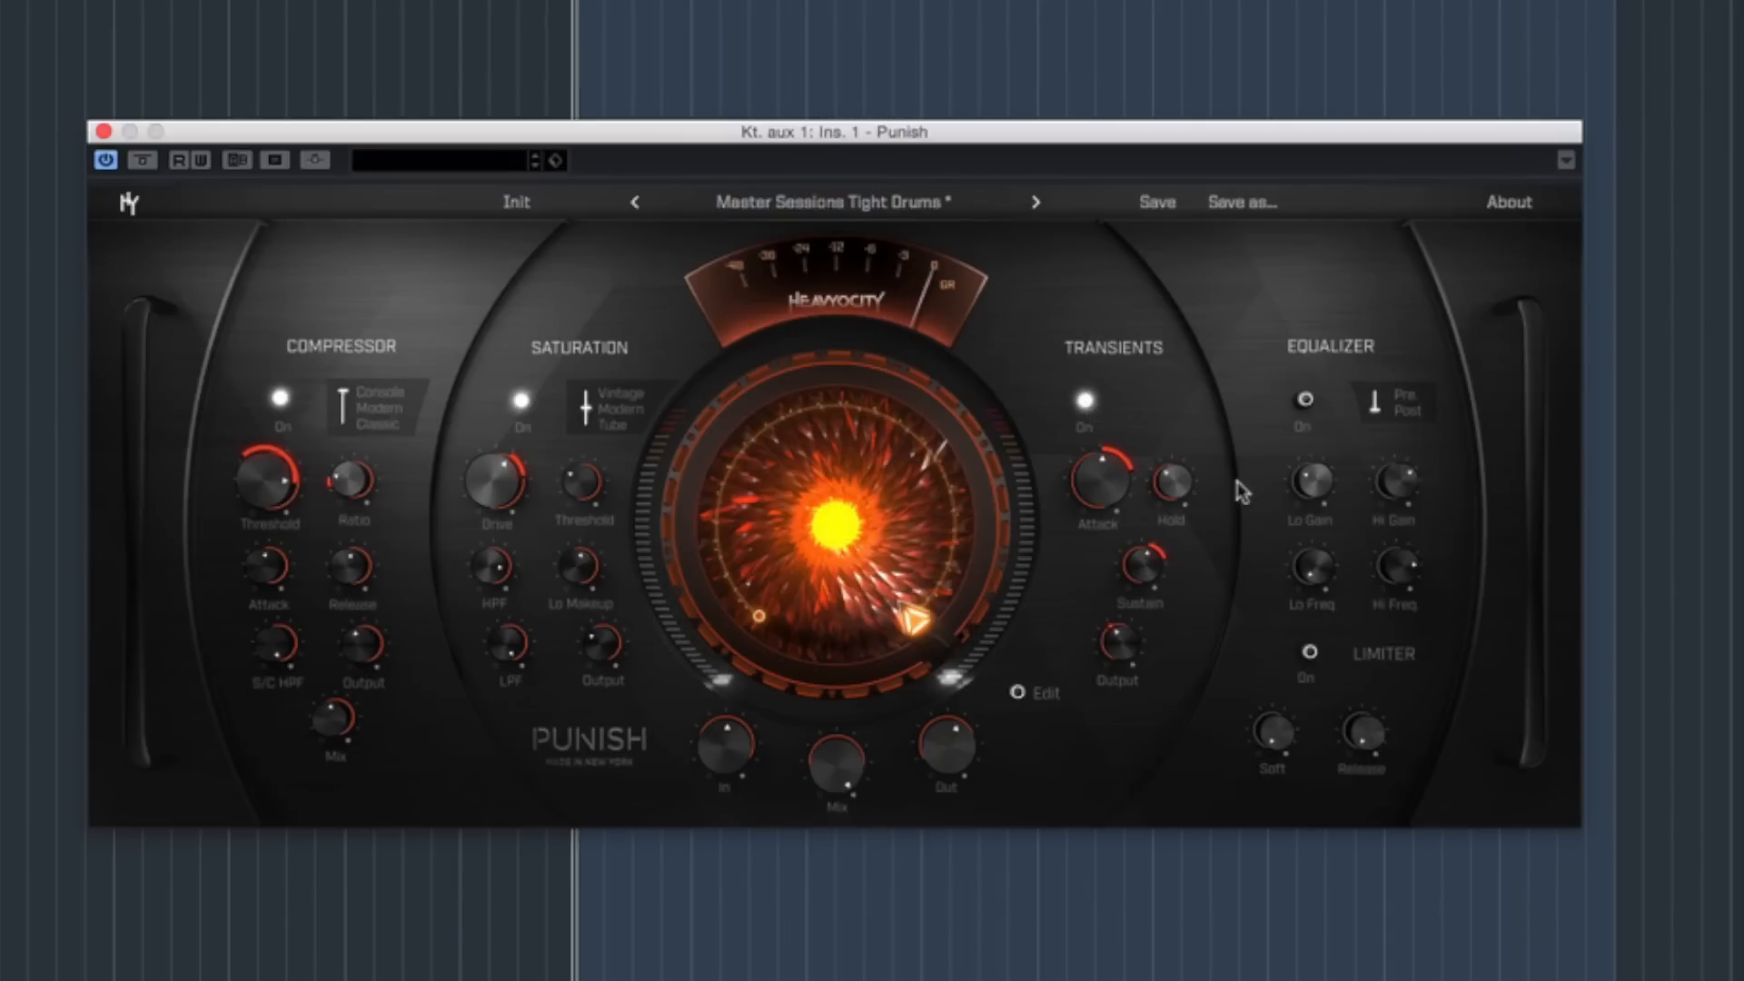
pyautogui.moveTo(1124, 478)
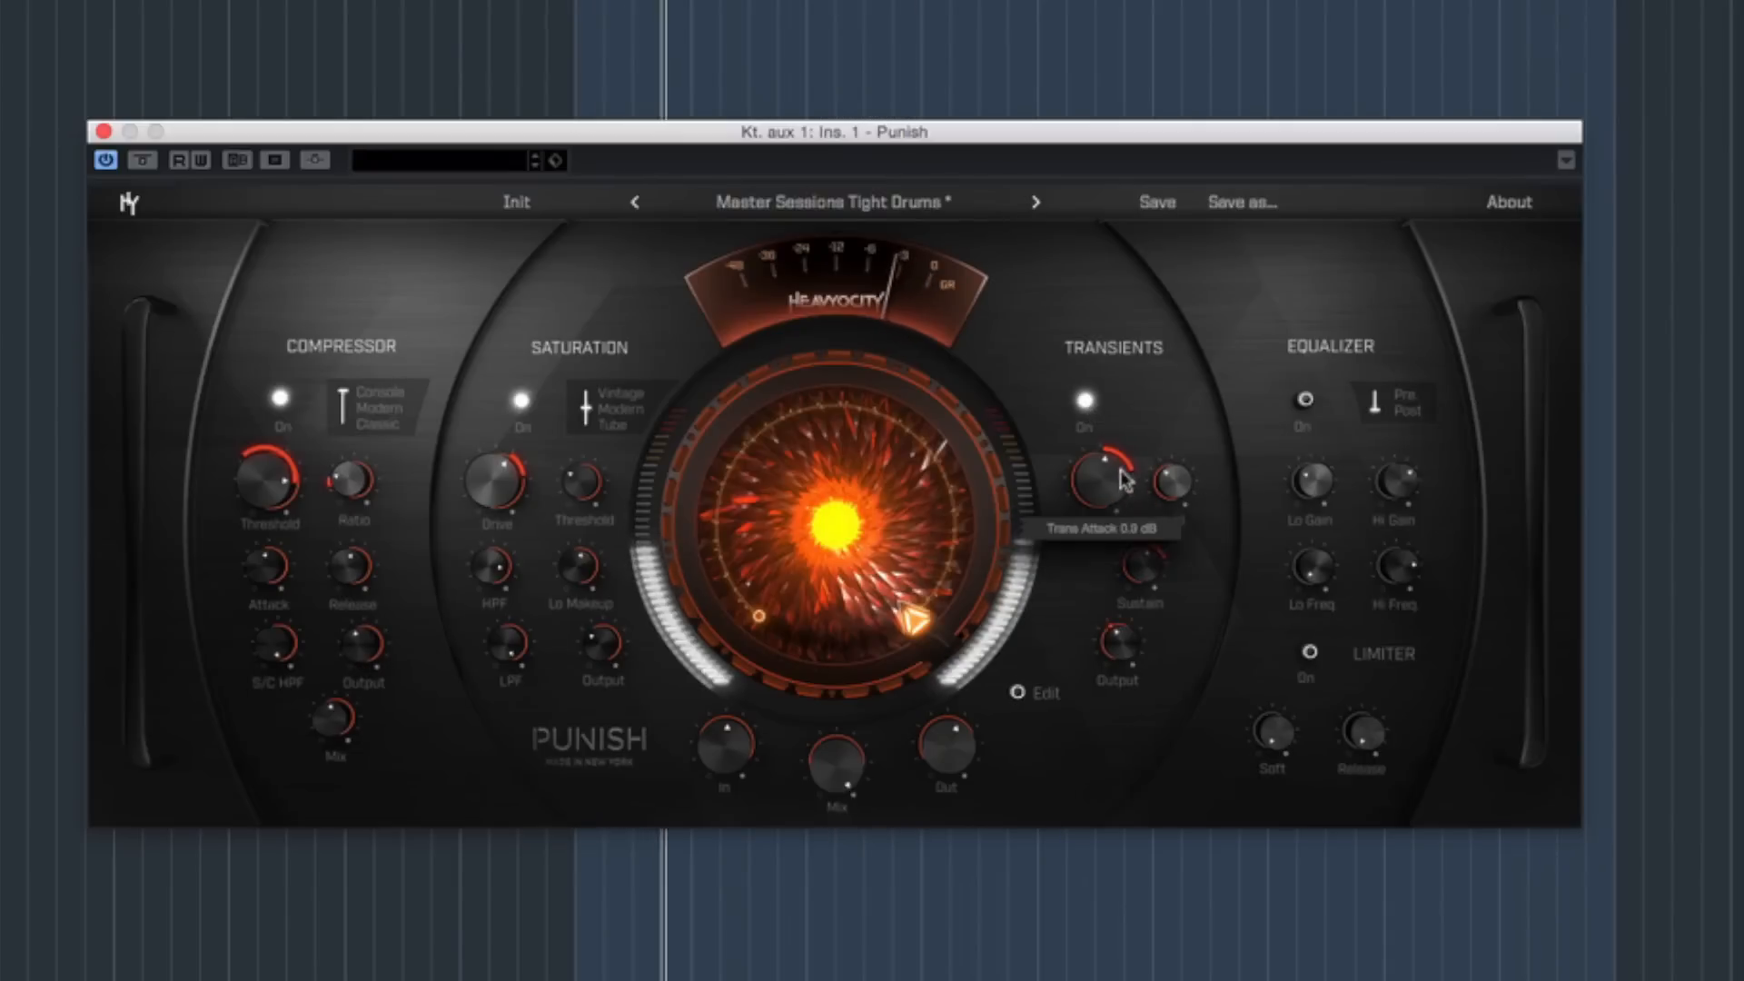
pyautogui.moveTo(1124, 478); pyautogui.dragTo(1134, 433)
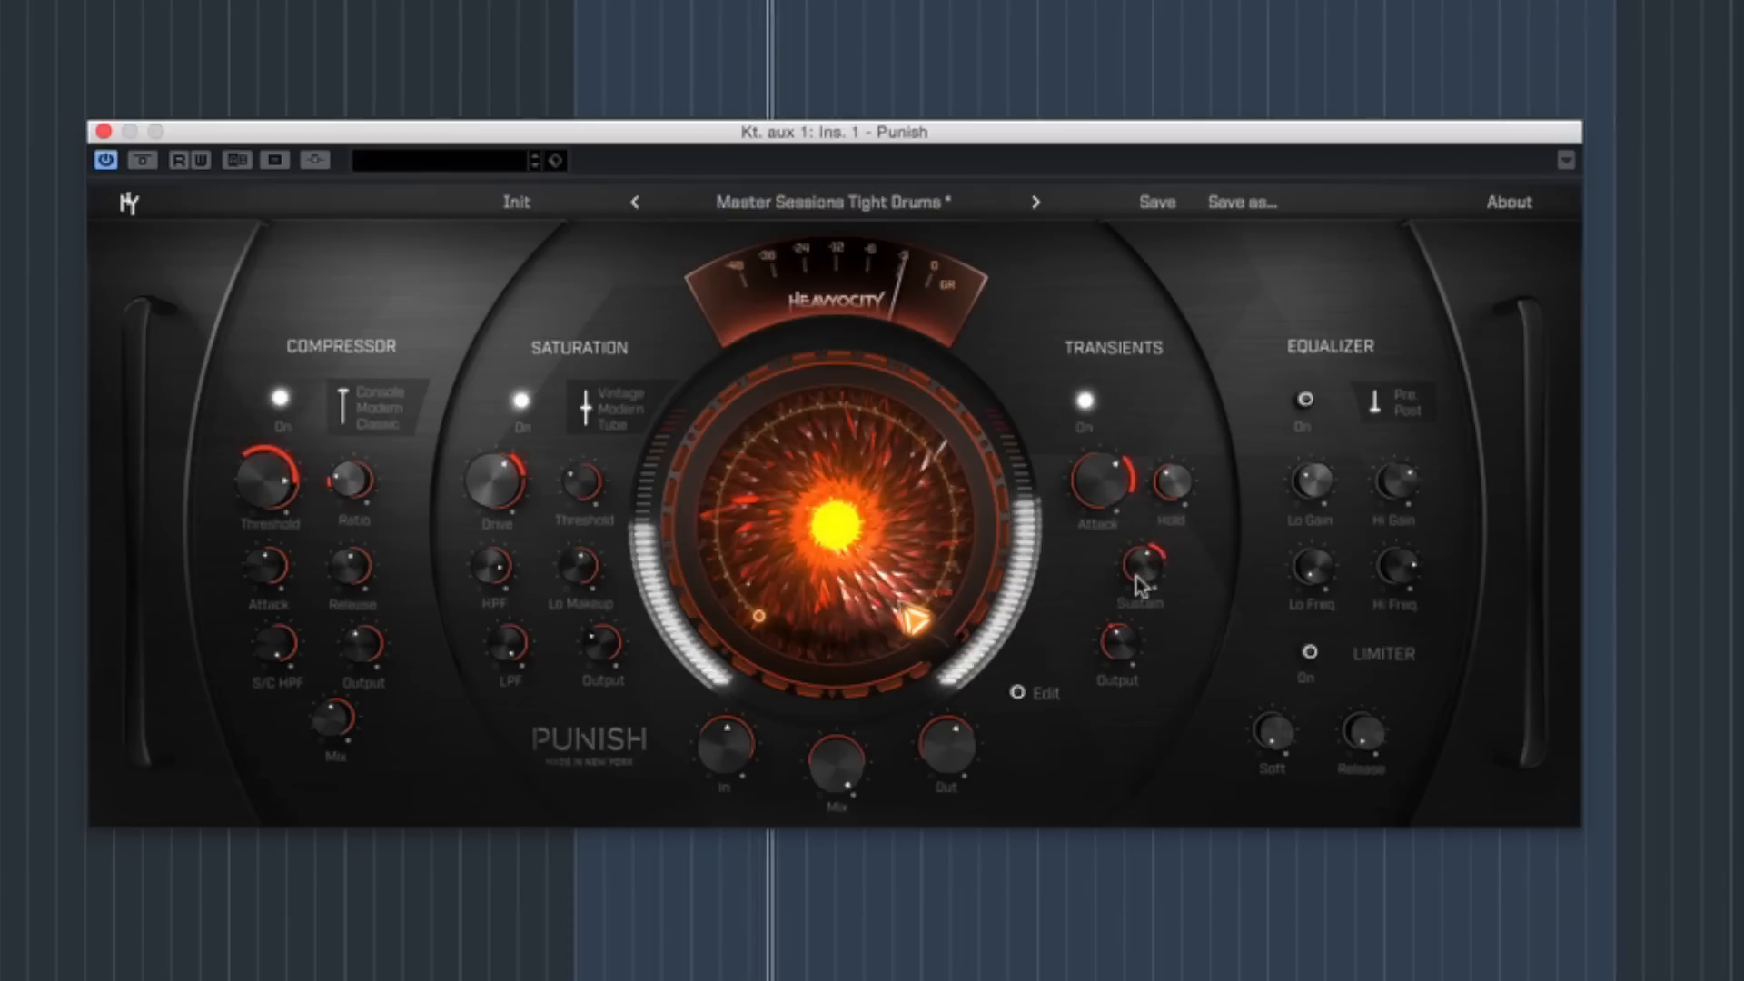
pyautogui.moveTo(1136, 575); pyautogui.dragTo(1142, 555)
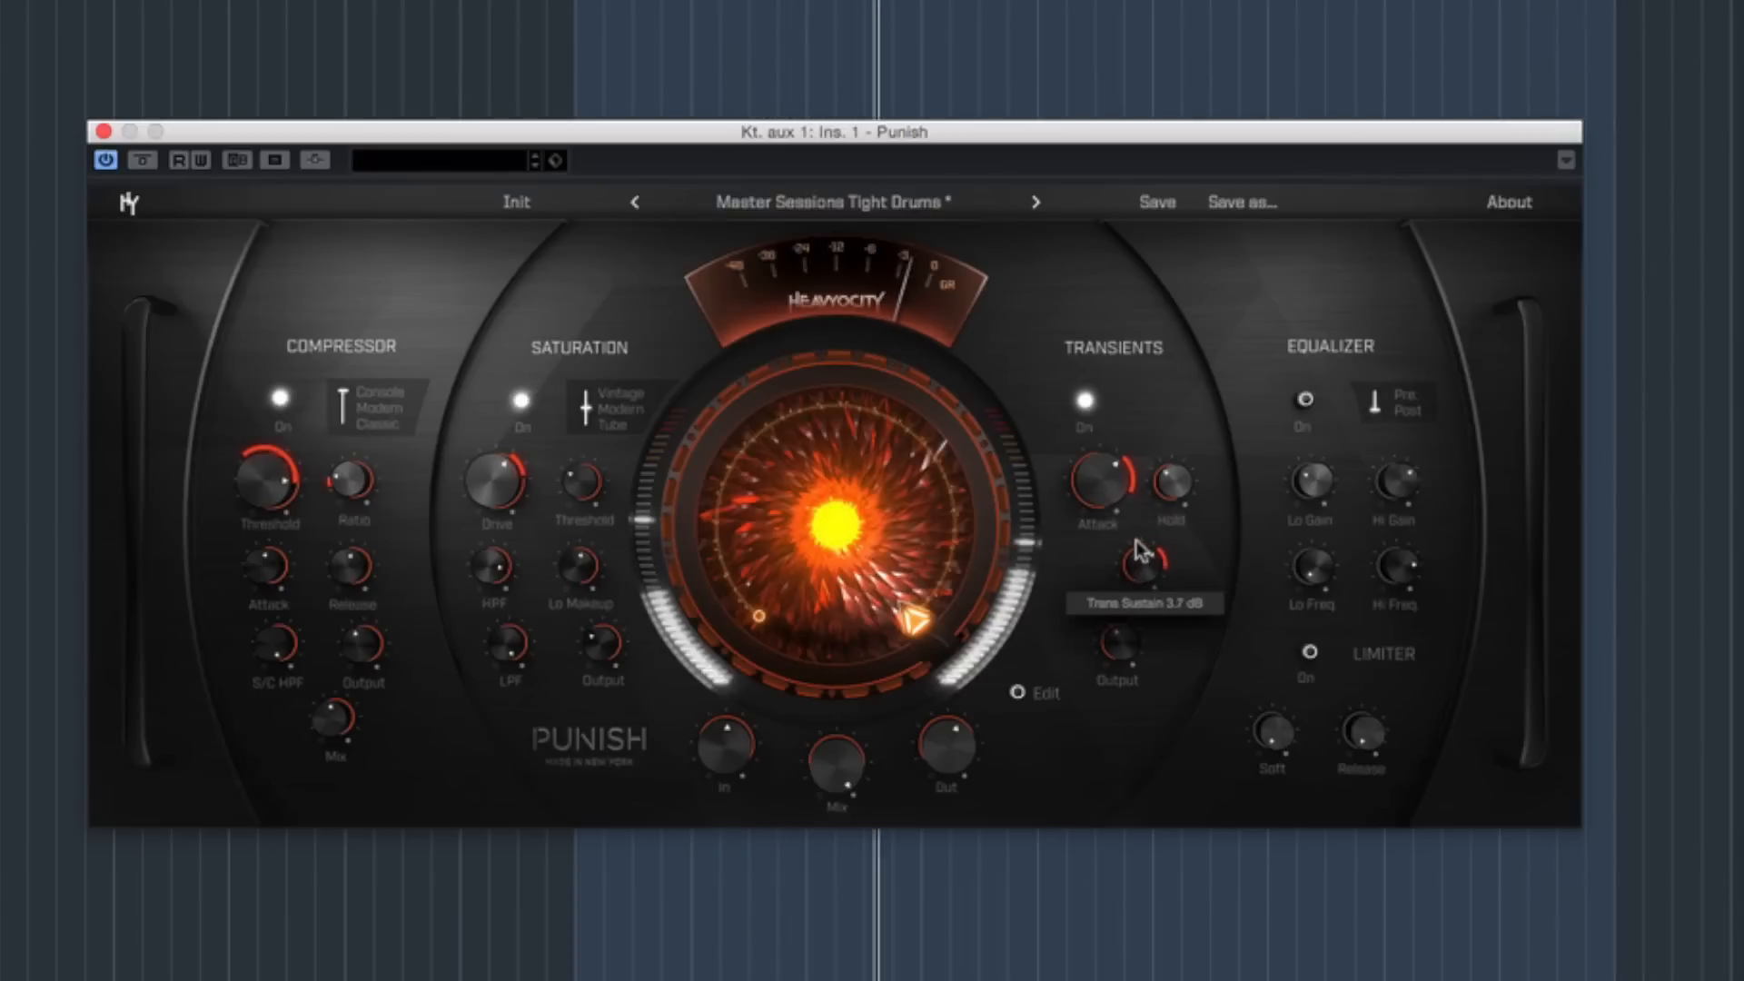
# - Switch on the equalizer with a high gain of 4.2 dB and compare the drums with Punish bypassed and active
pyautogui.click(1305, 401)
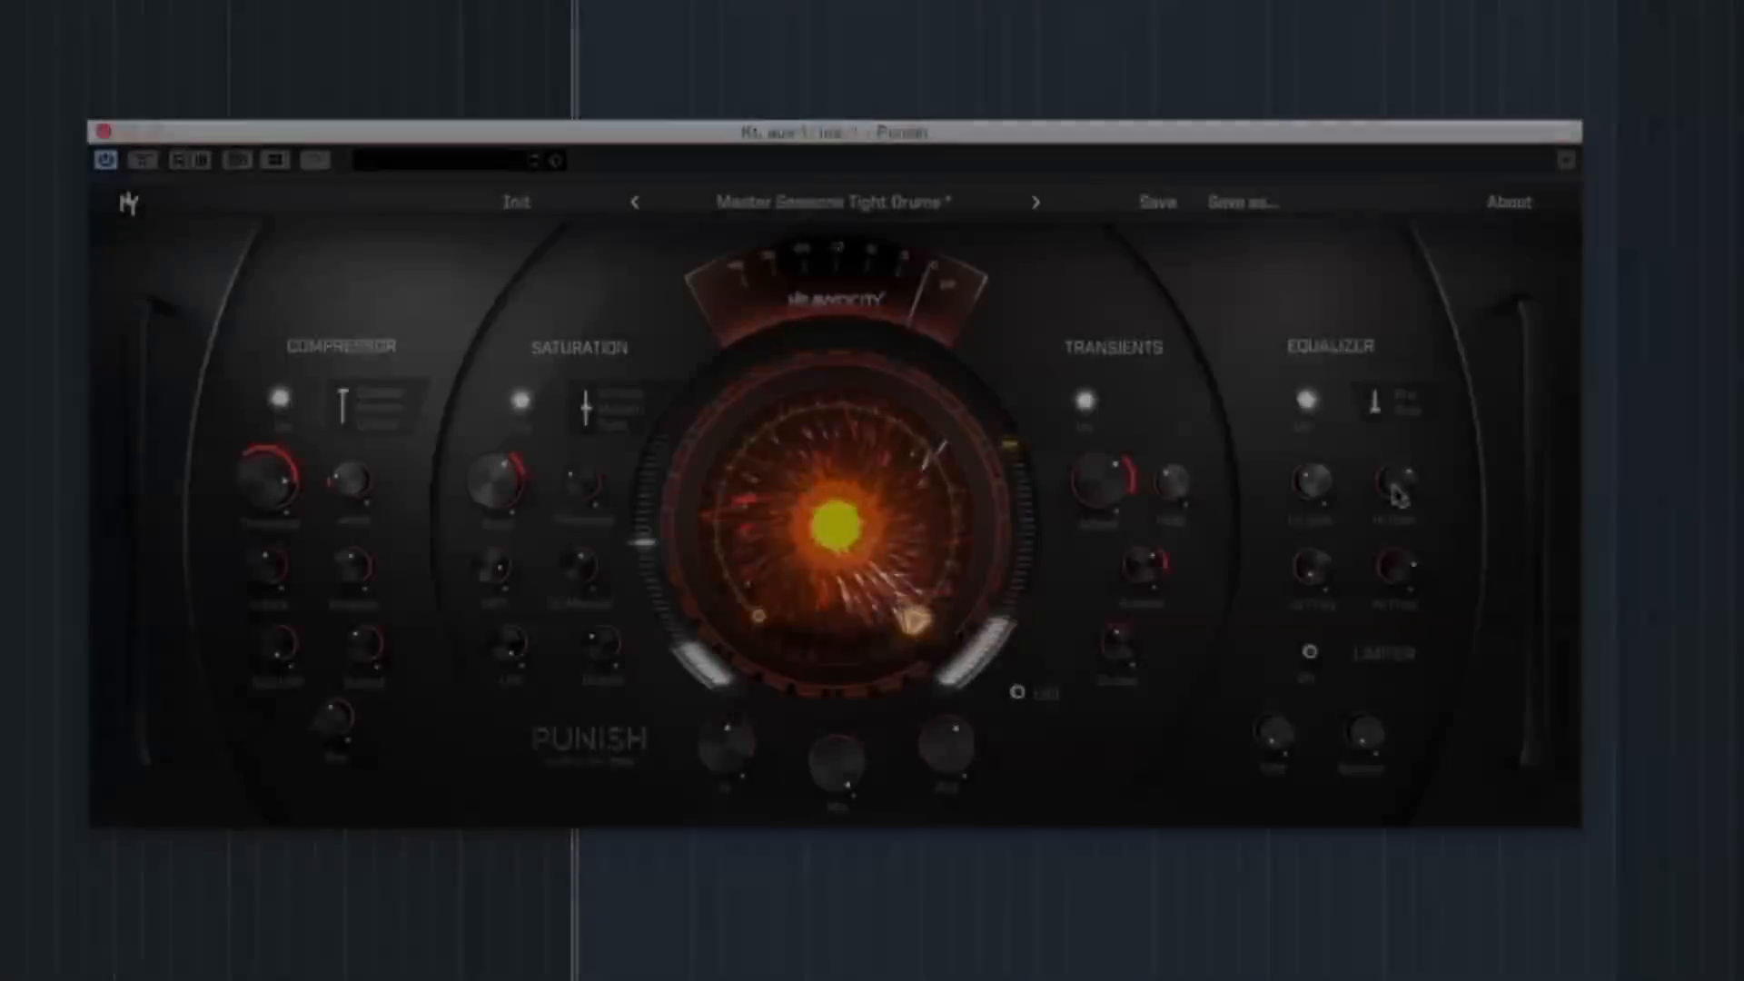
pyautogui.moveTo(1394, 486); pyautogui.dragTo(1387, 504)
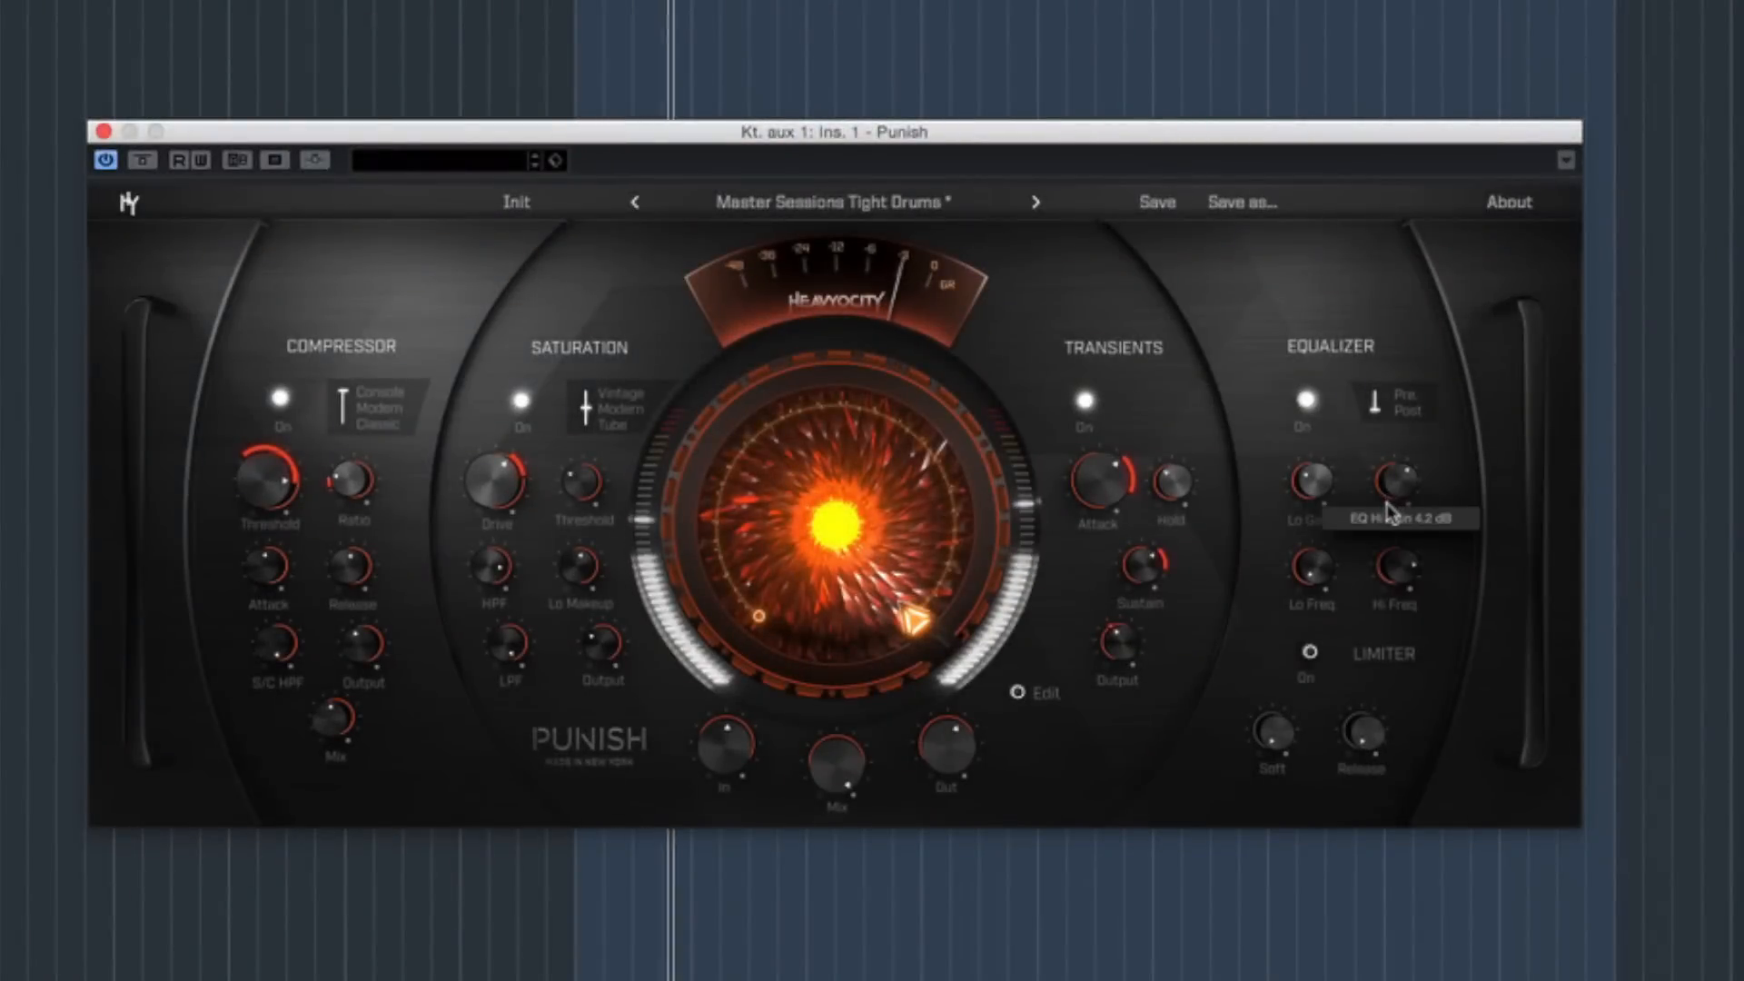
pyautogui.click(142, 162)
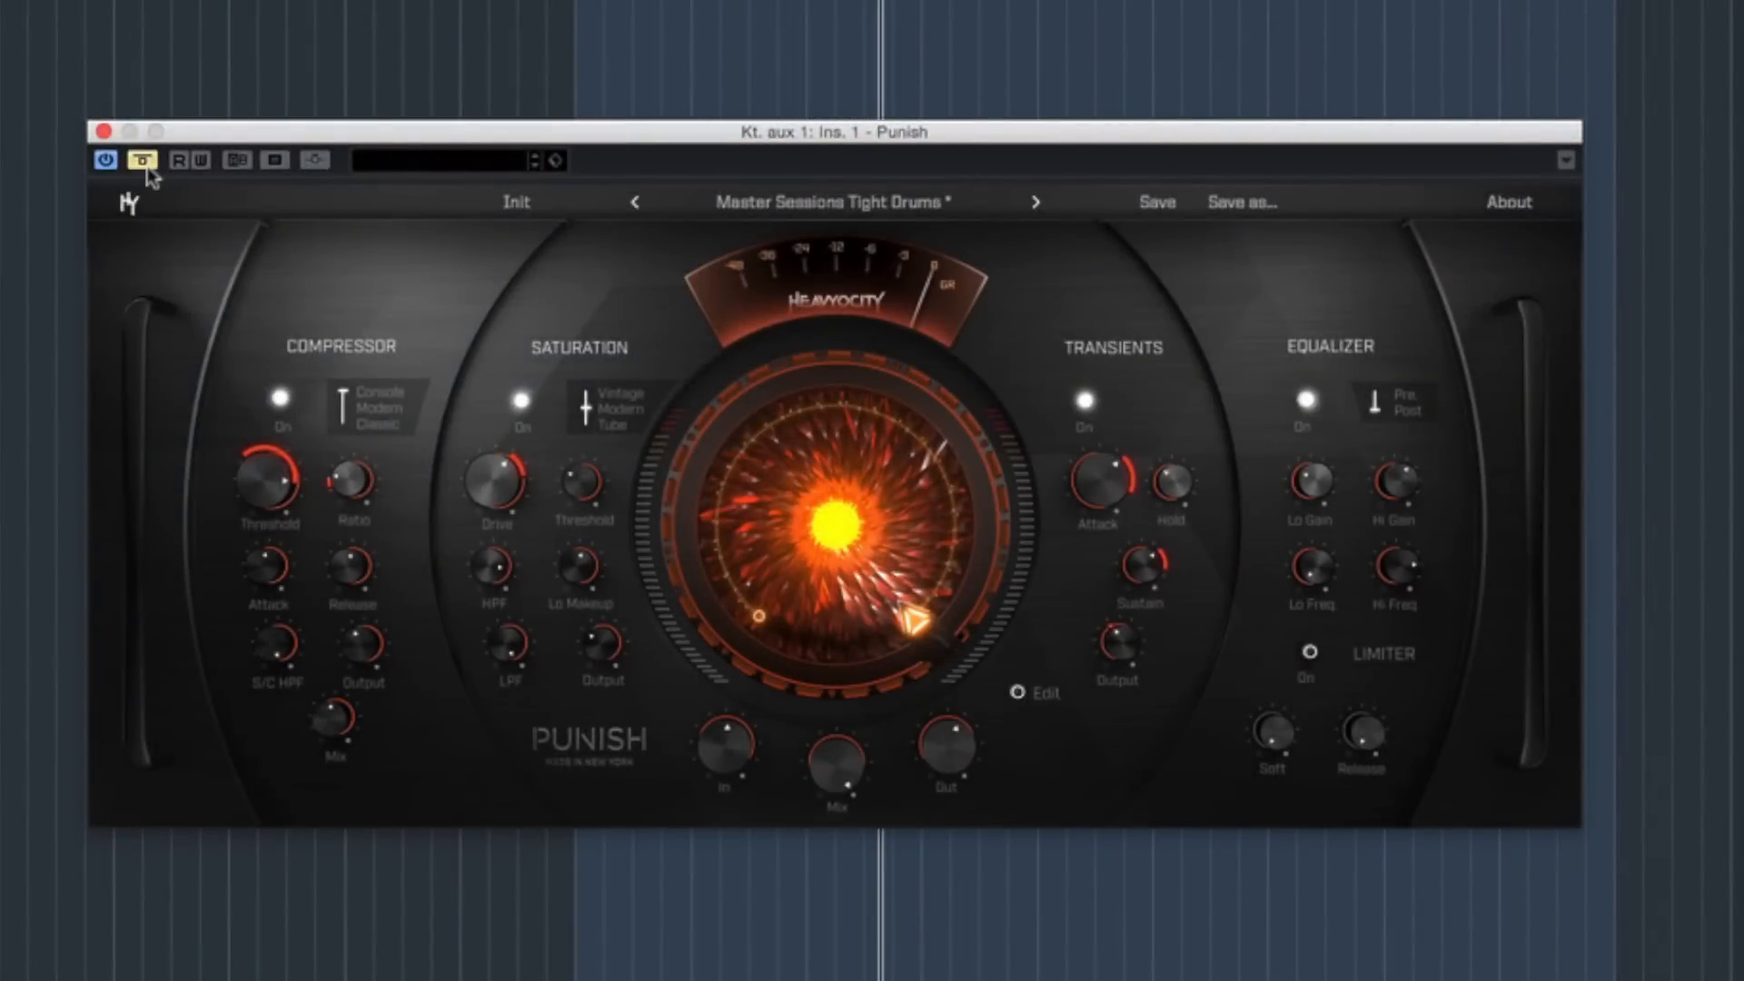
pyautogui.click(143, 163)
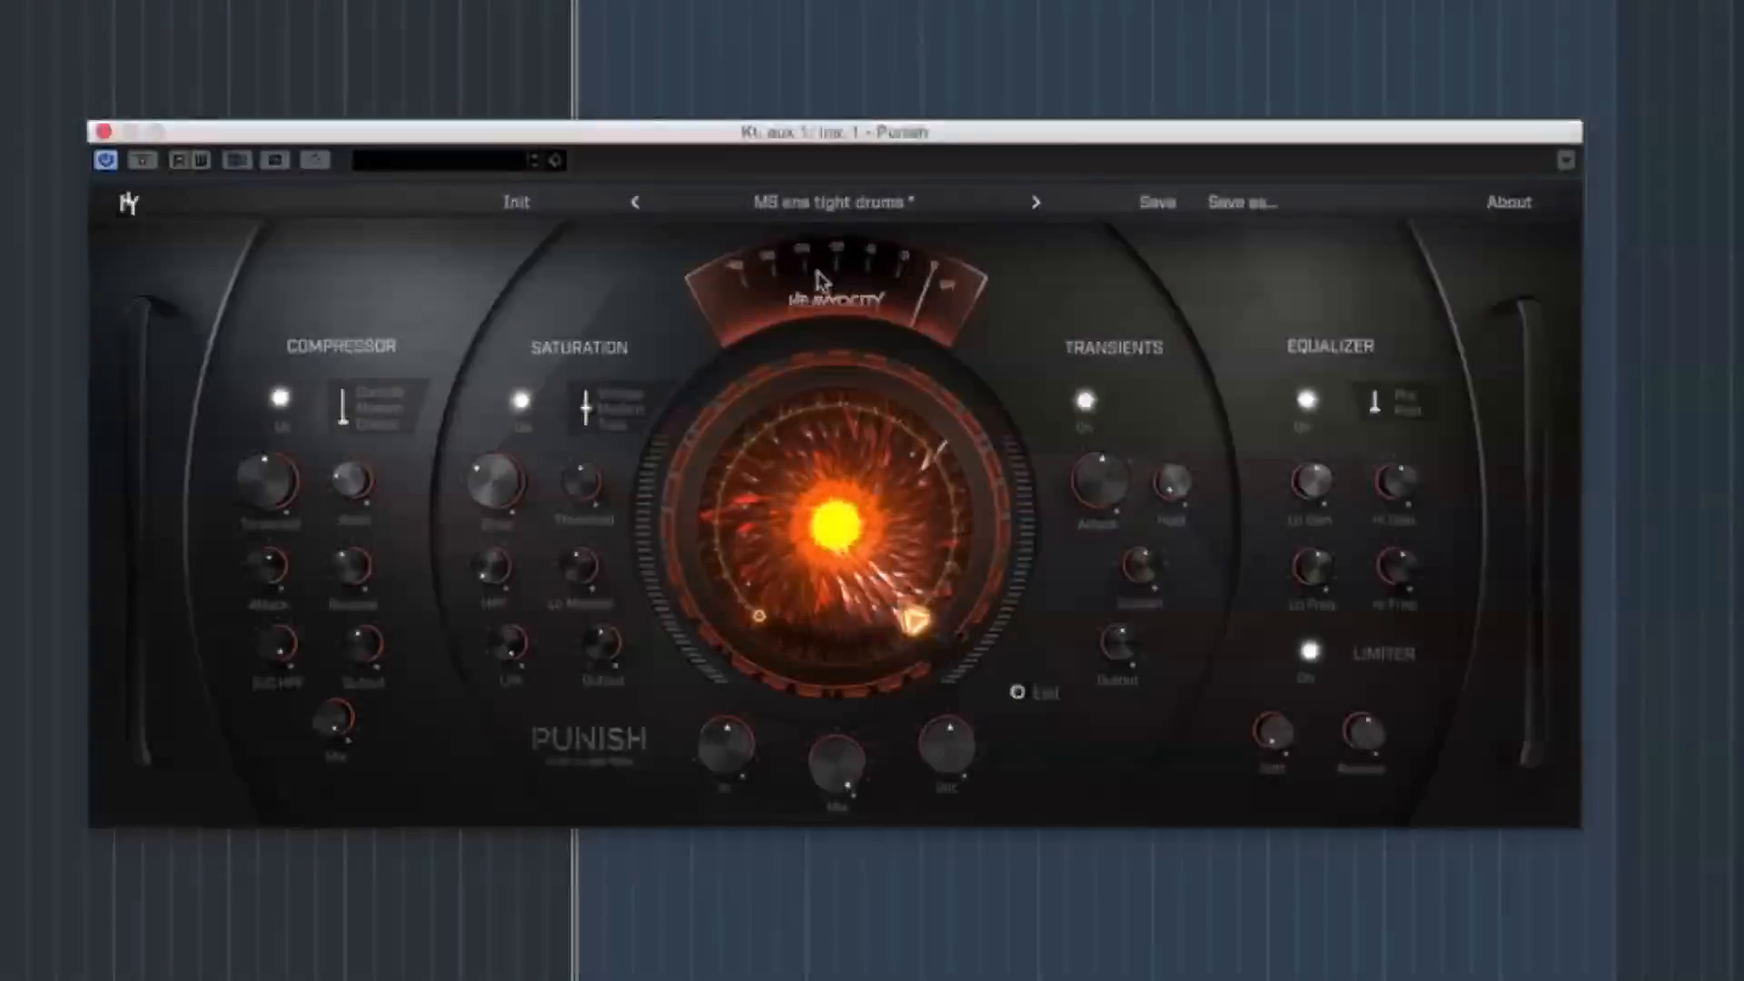
# - Load the Master Sessions Tight Drums preset with the central Punish knob fully up, and compare the drums with Punish bypassed and active
pyautogui.click(827, 202)
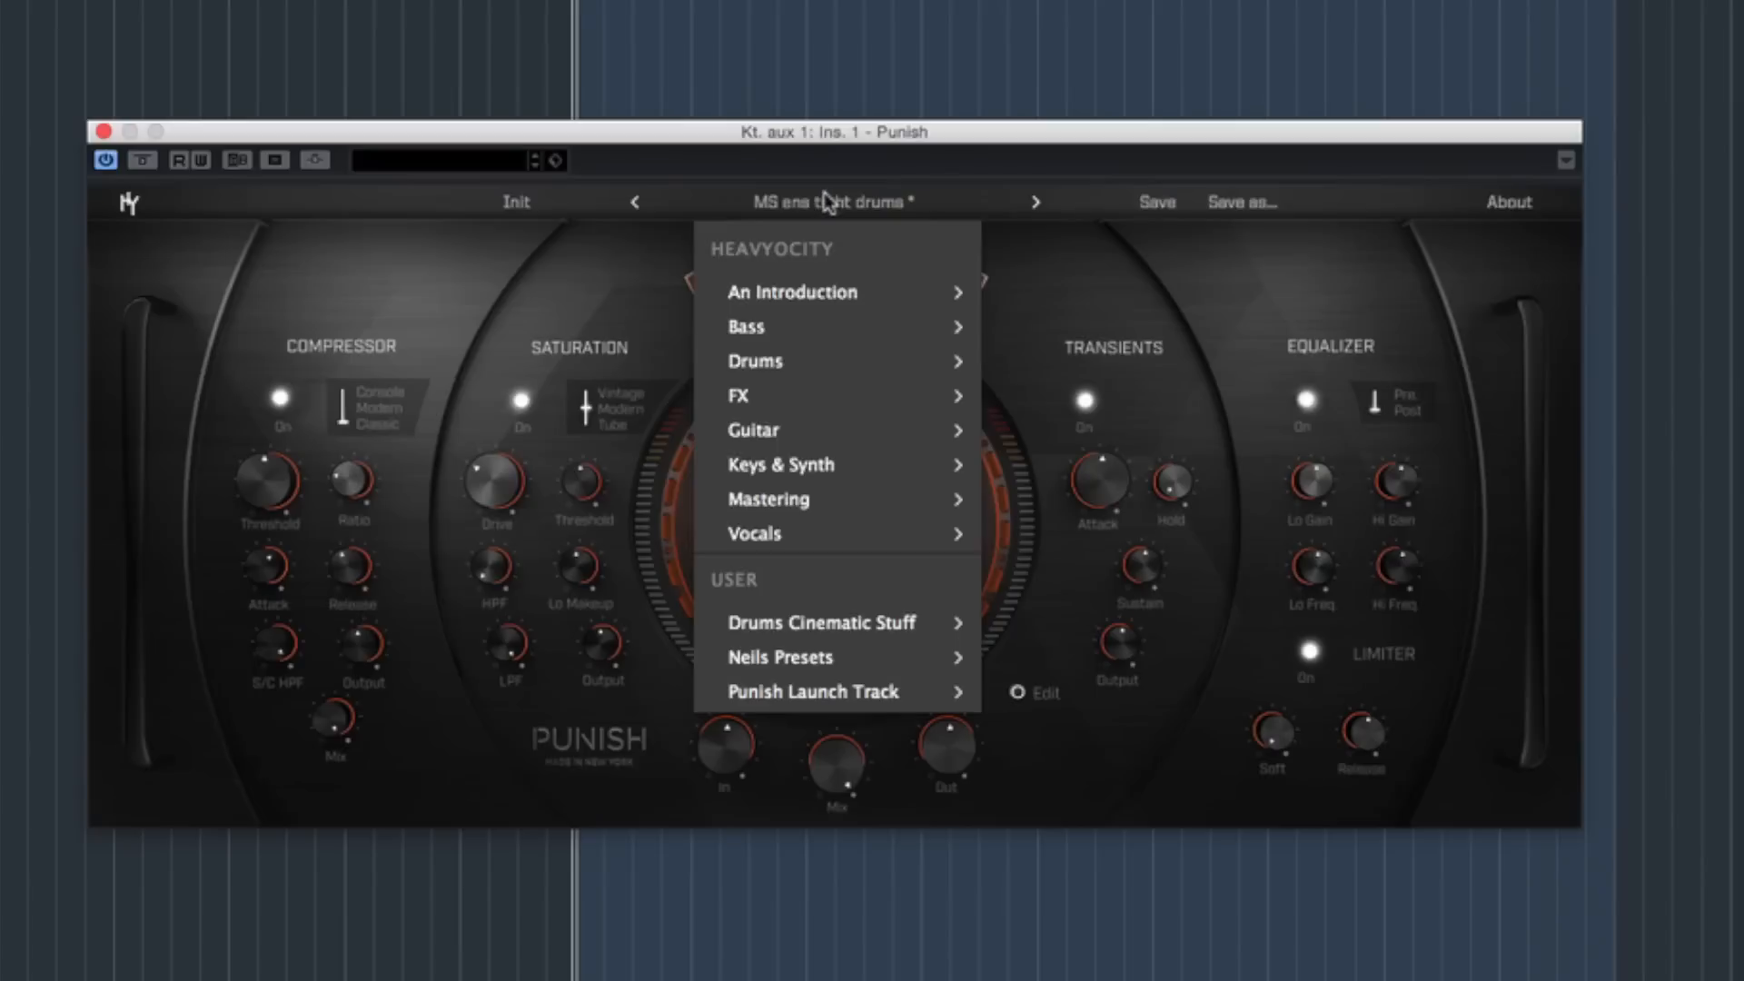
pyautogui.moveTo(865, 624)
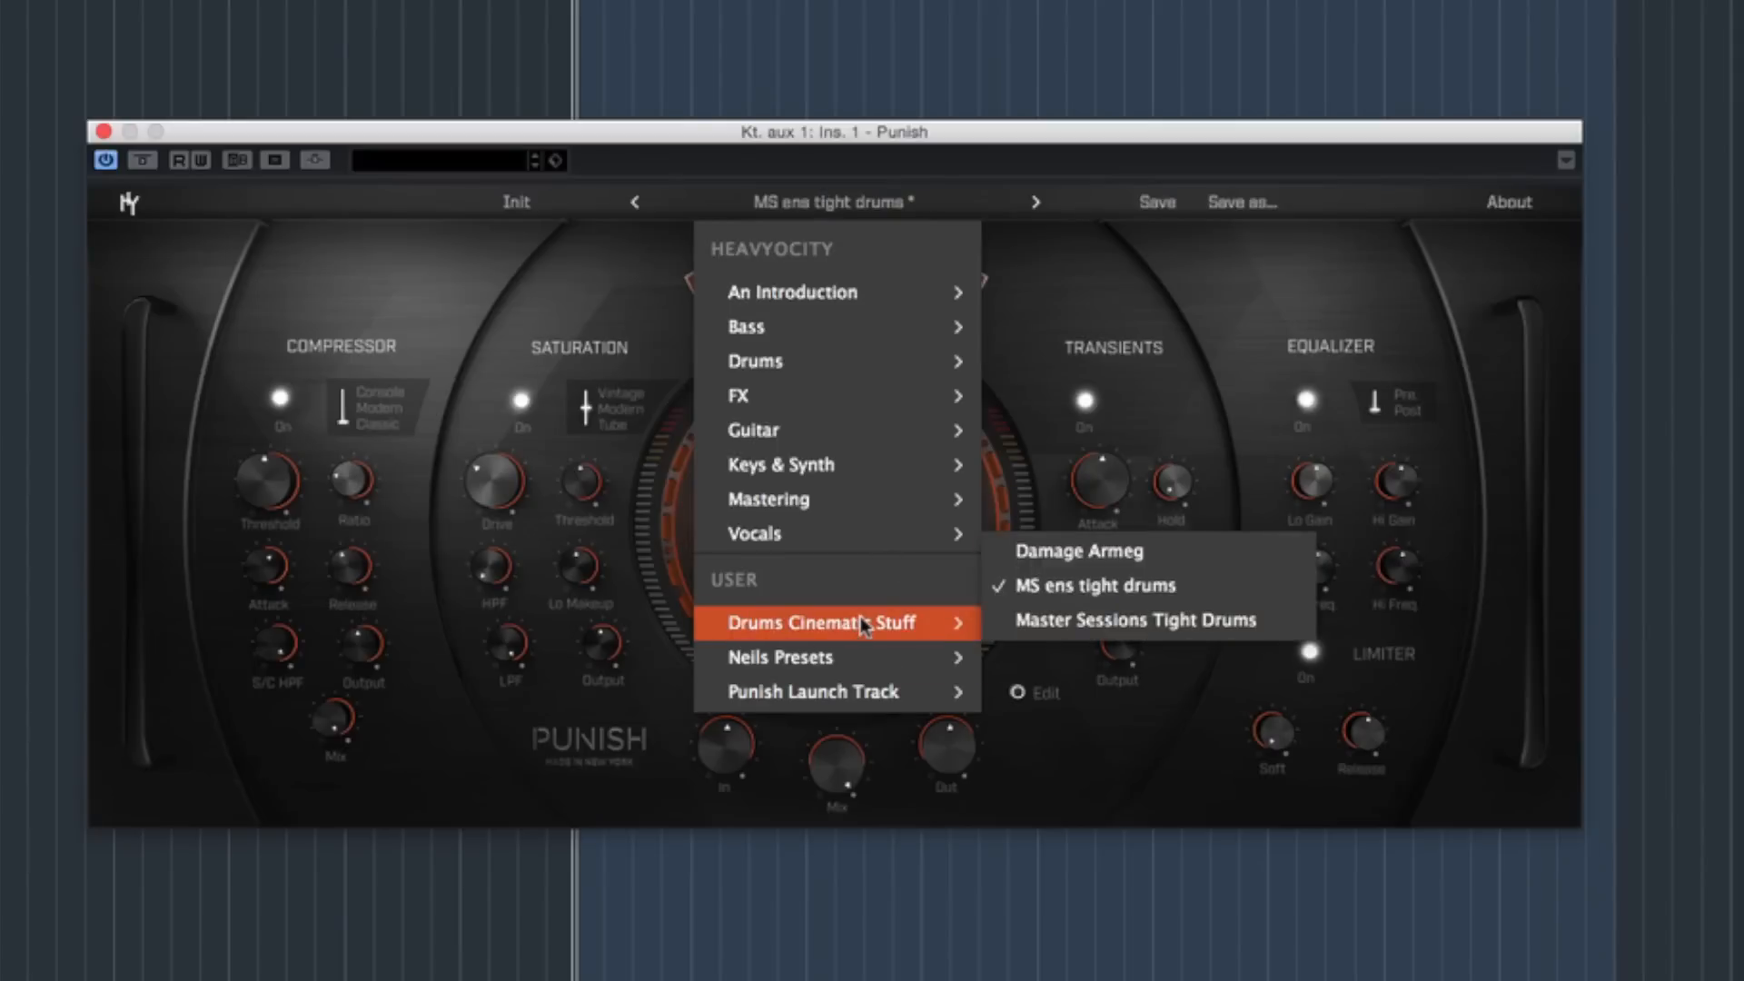
pyautogui.click(1099, 622)
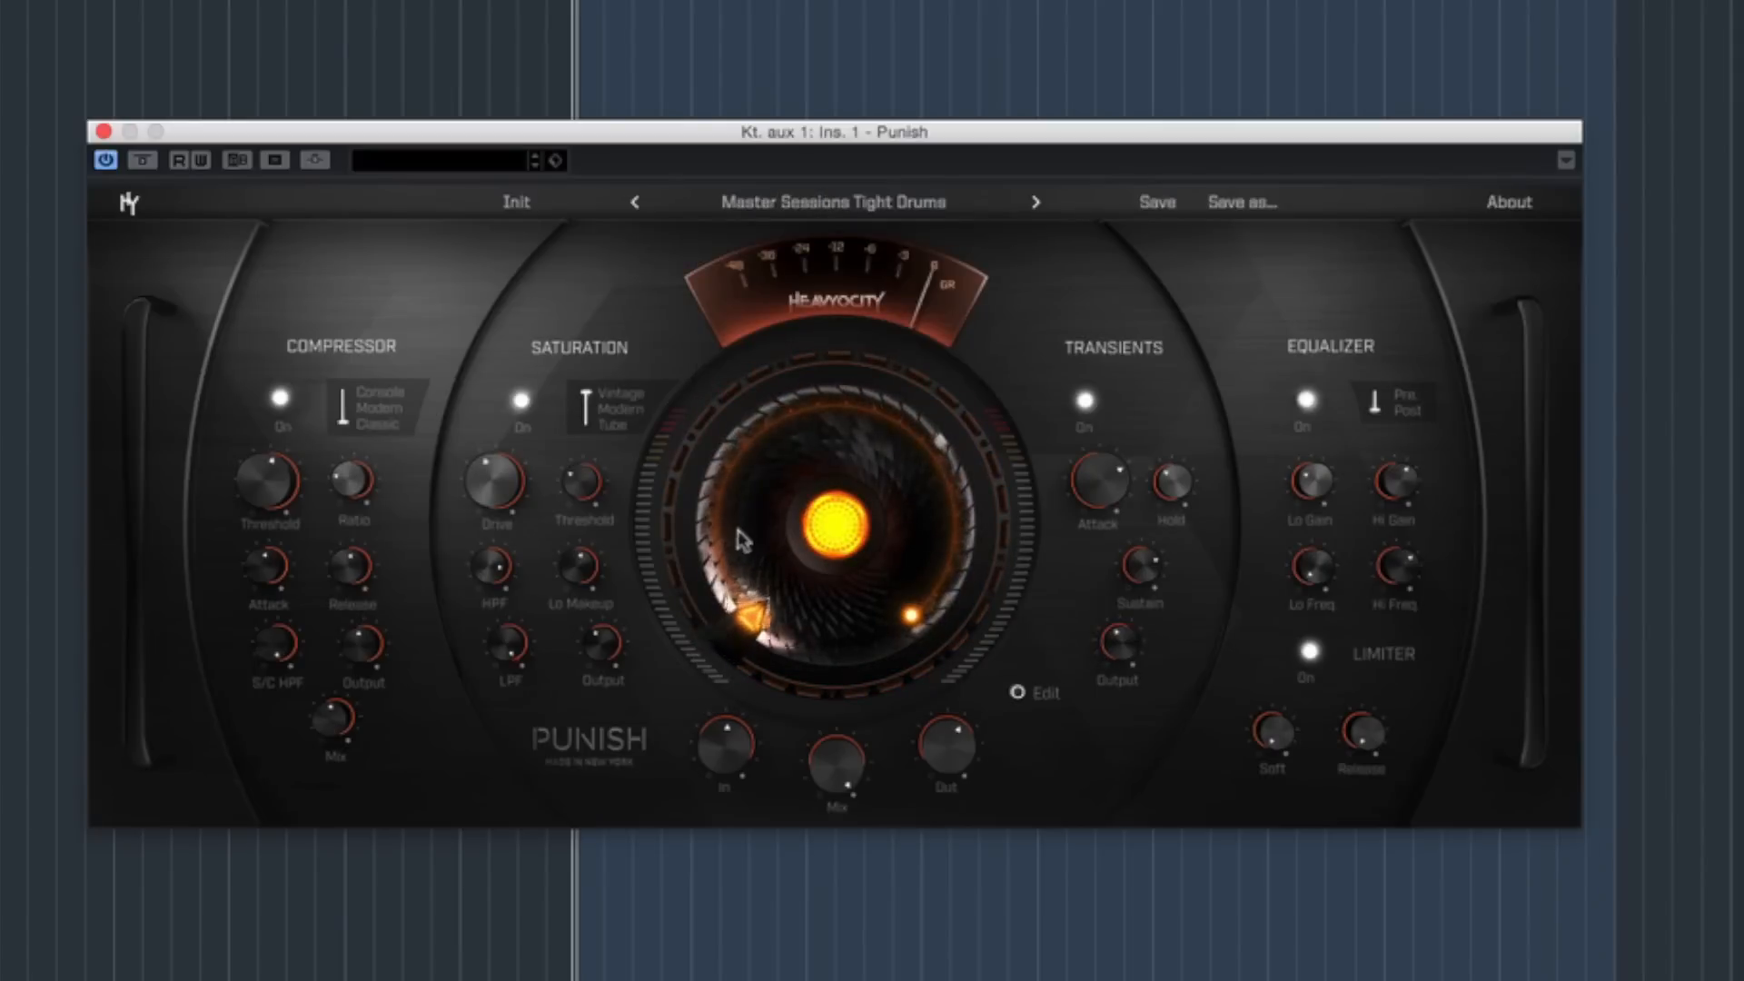
pyautogui.moveTo(751, 552); pyautogui.dragTo(864, 51)
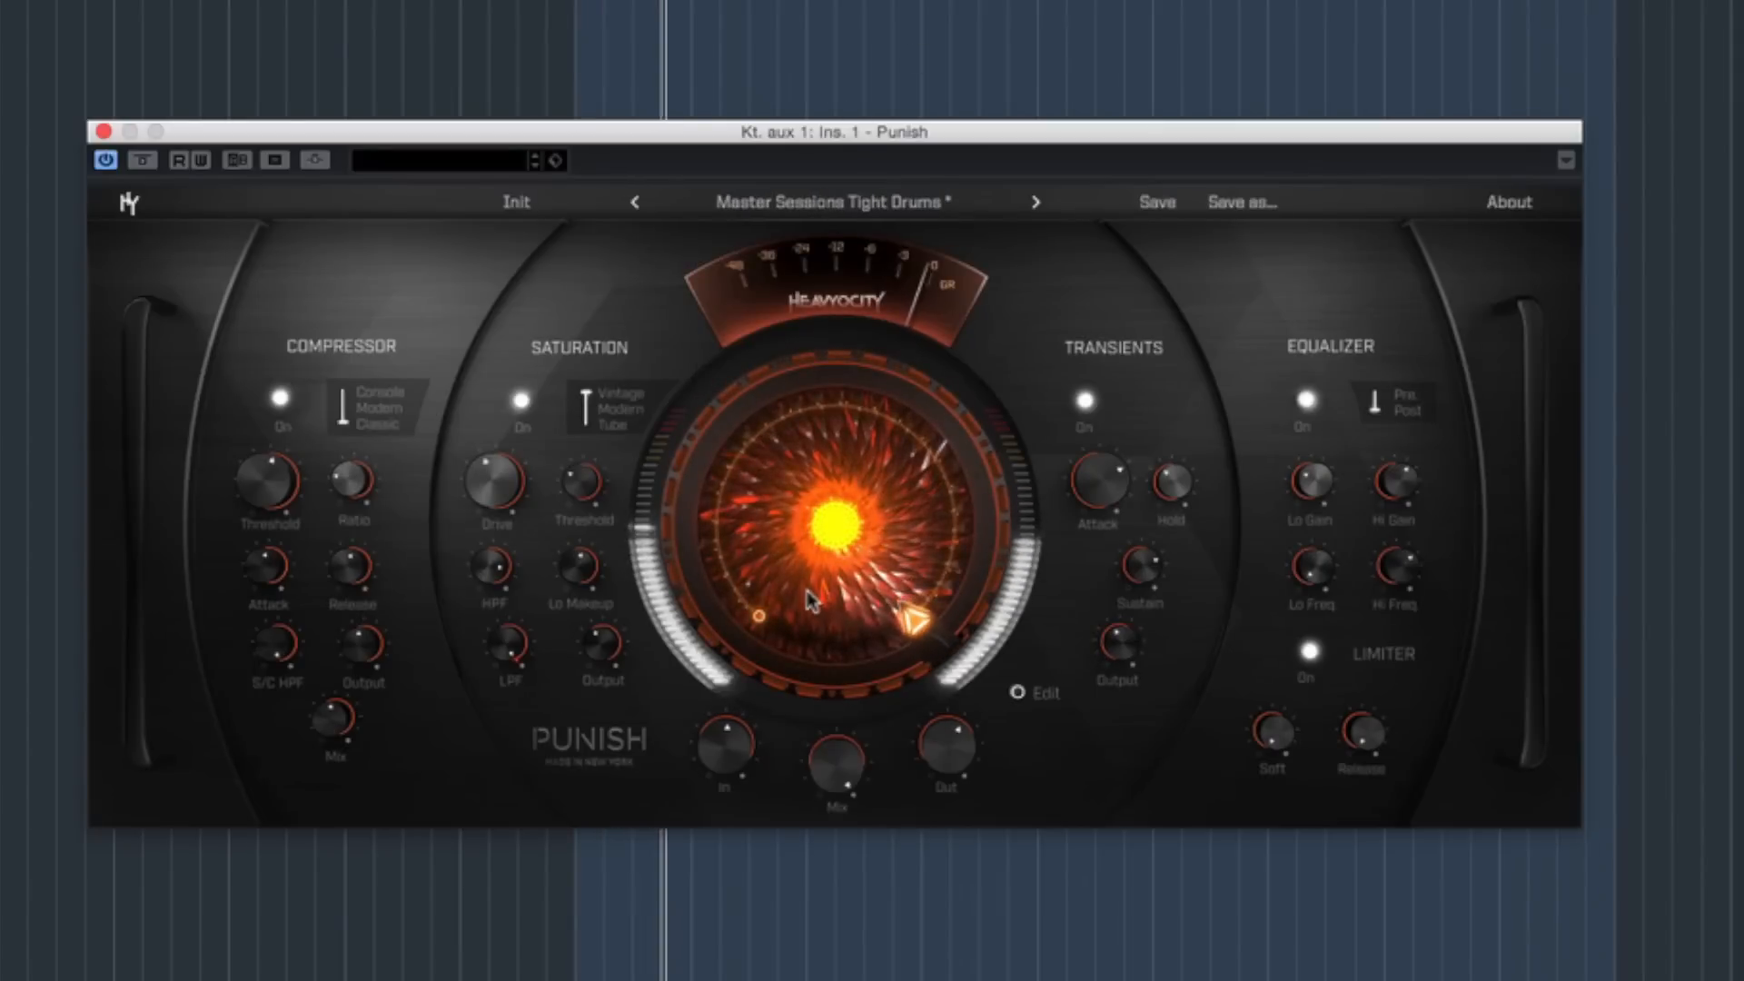
pyautogui.click(142, 161)
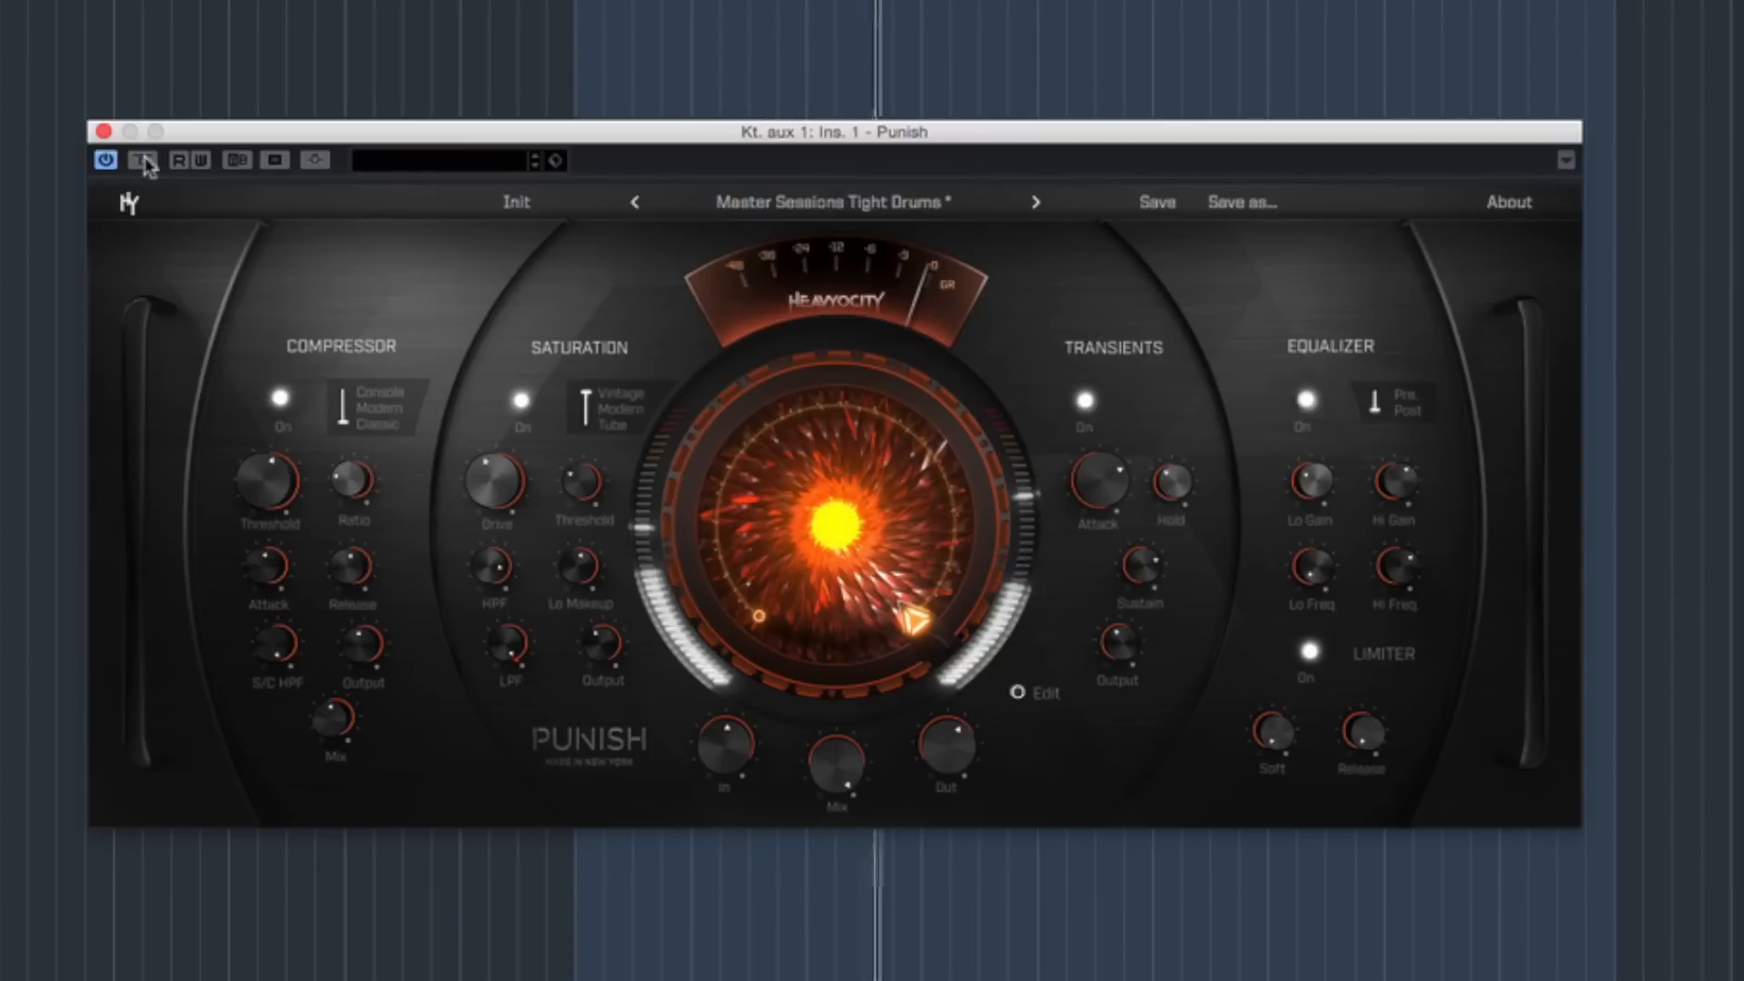
pyautogui.click(143, 160)
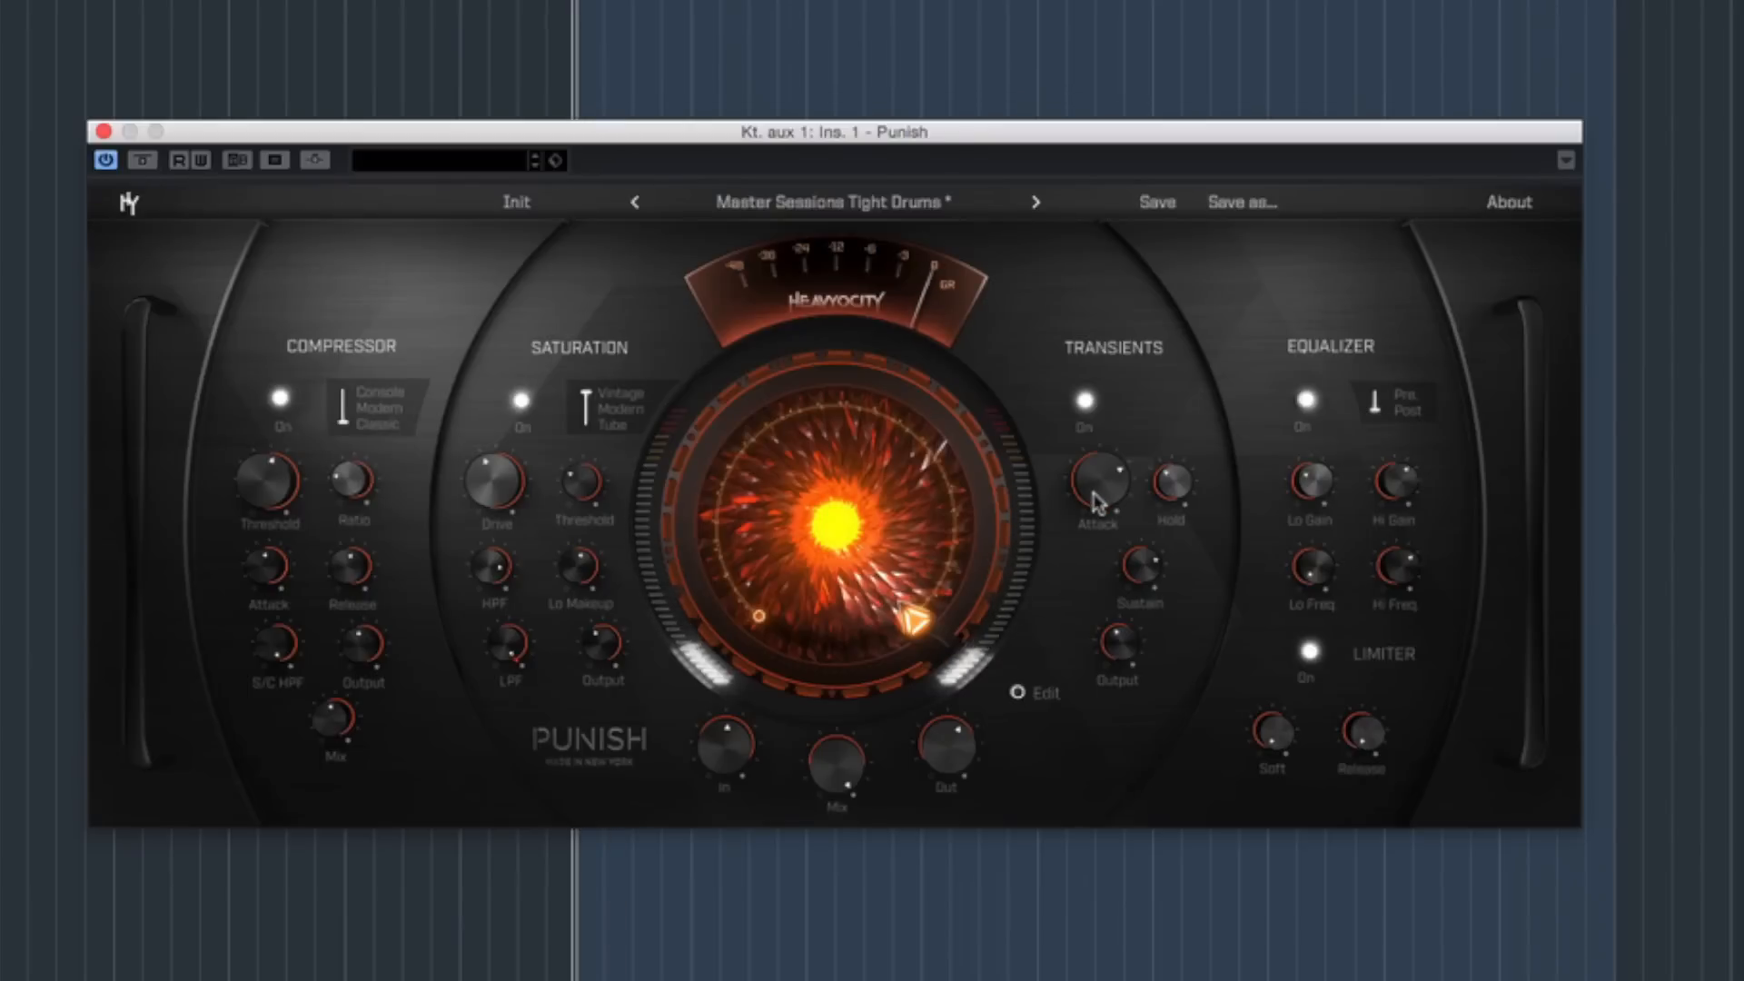
# - Raise the equalizer's high gain to 7.6 dB on the Master Sessions Tight Drums preset
pyautogui.moveTo(1099, 498)
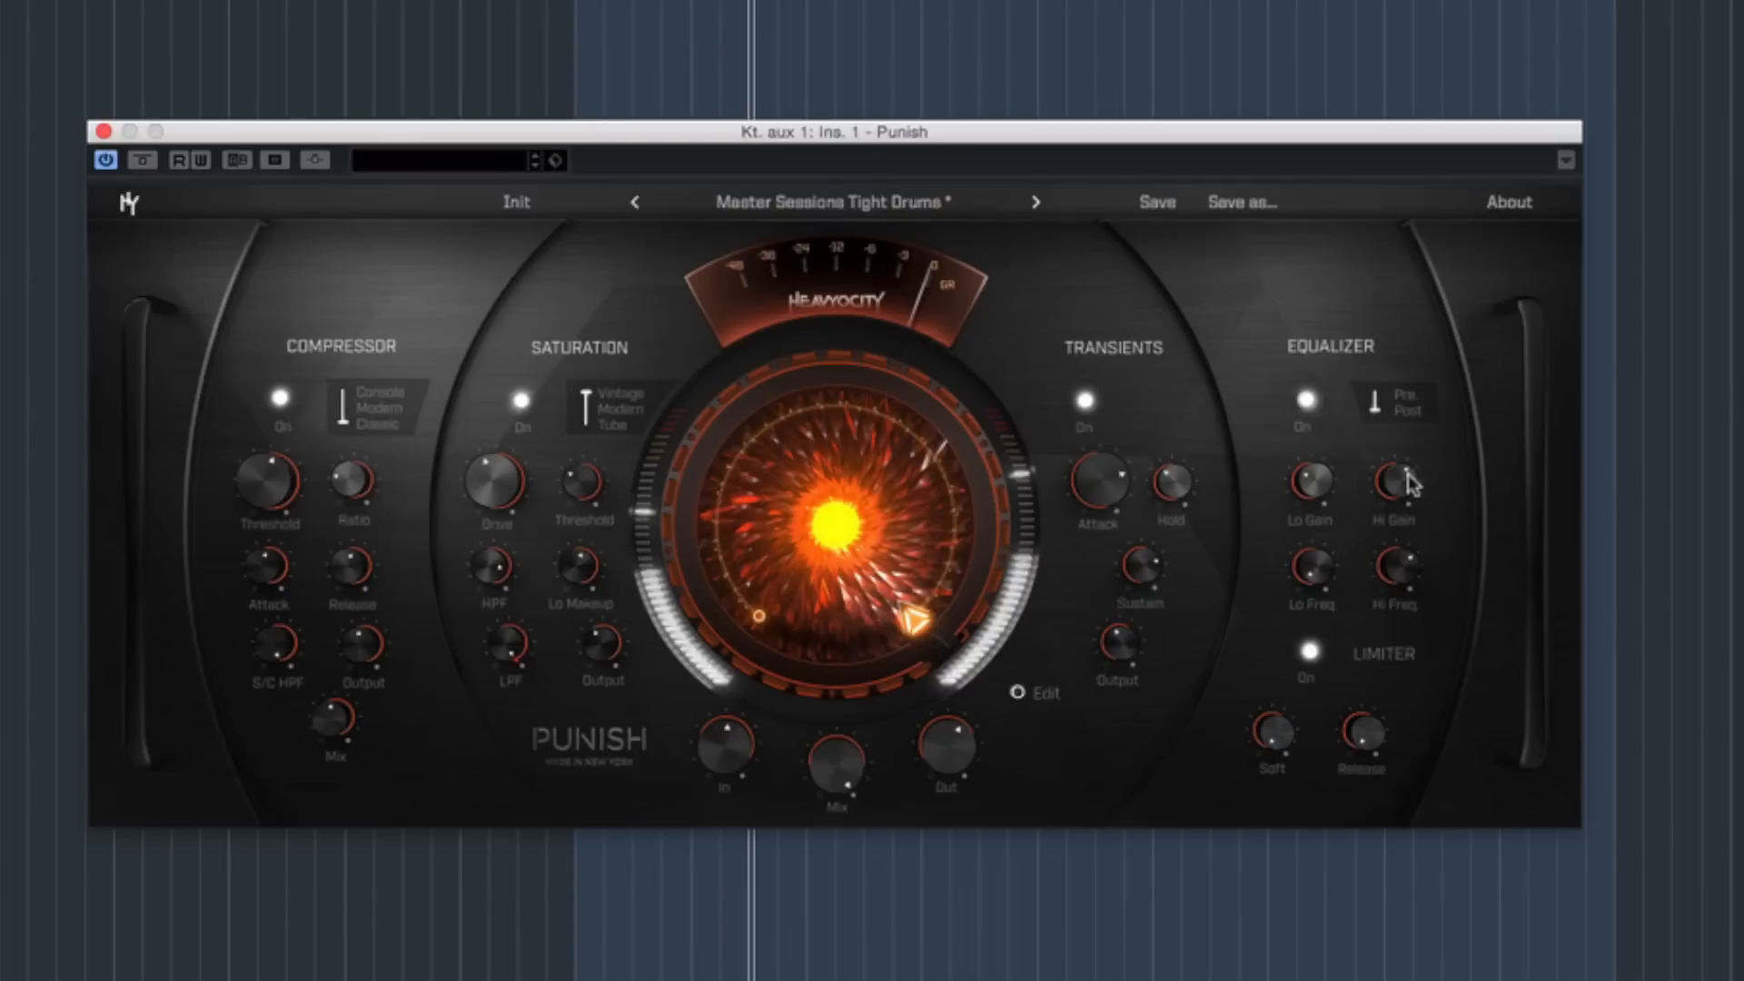
pyautogui.moveTo(1415, 472)
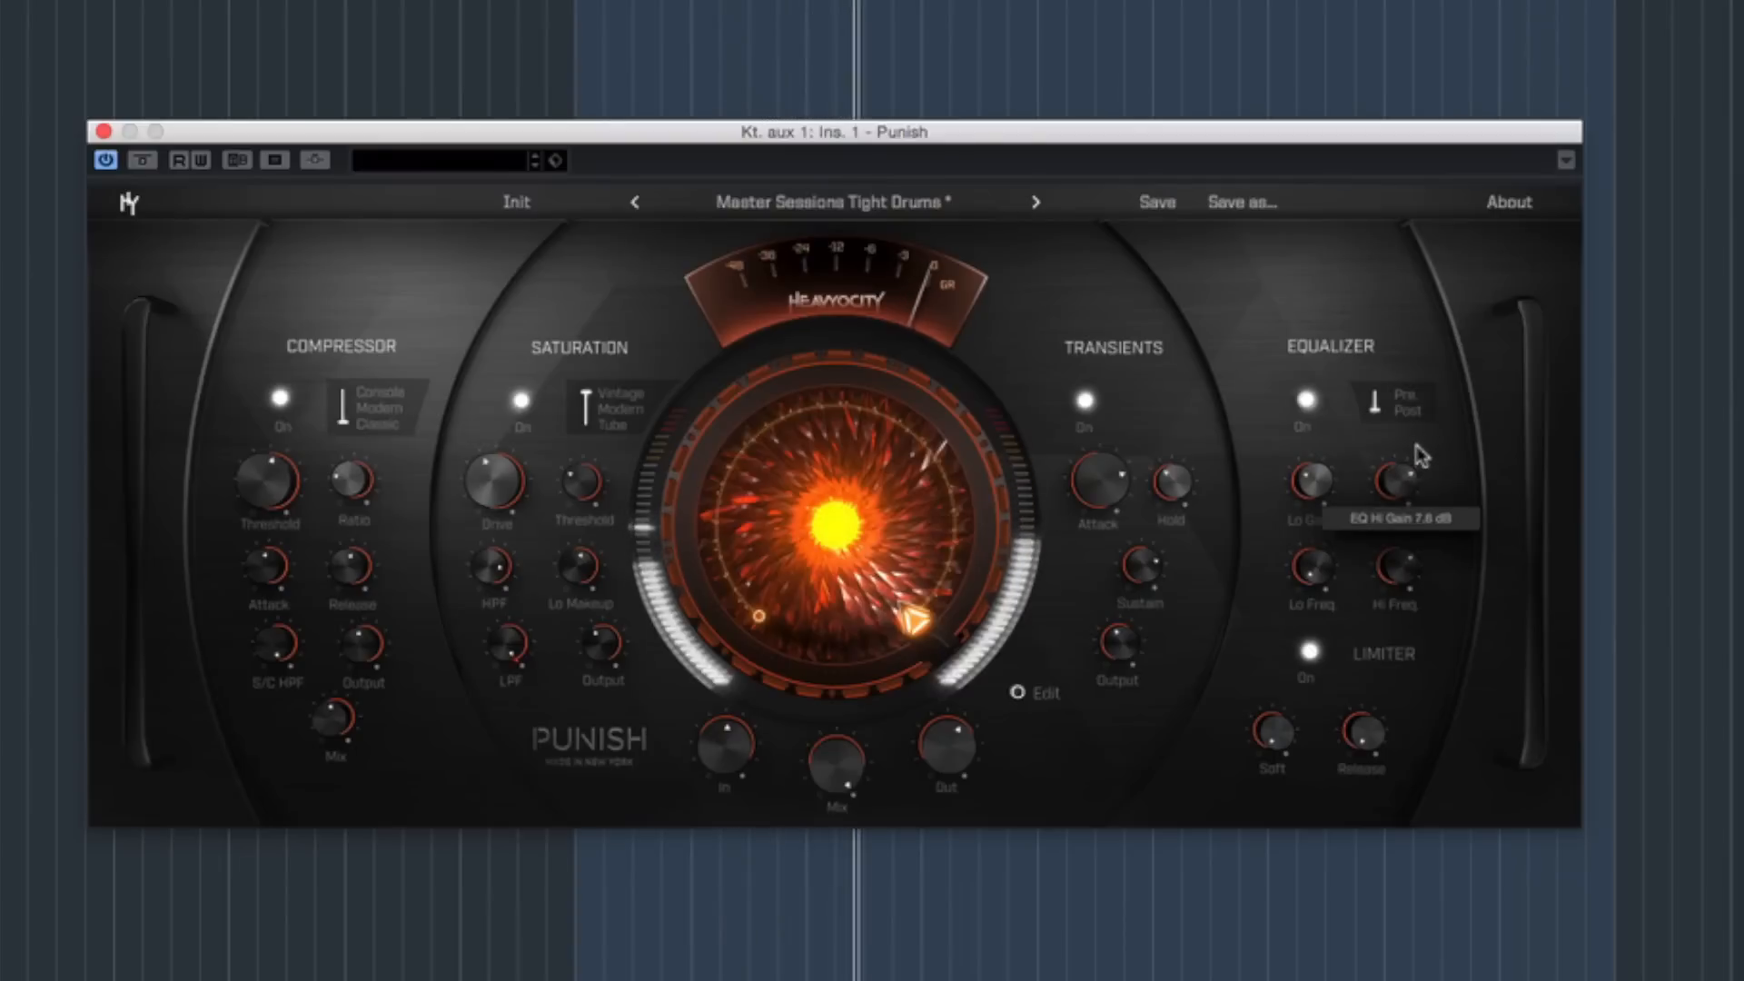